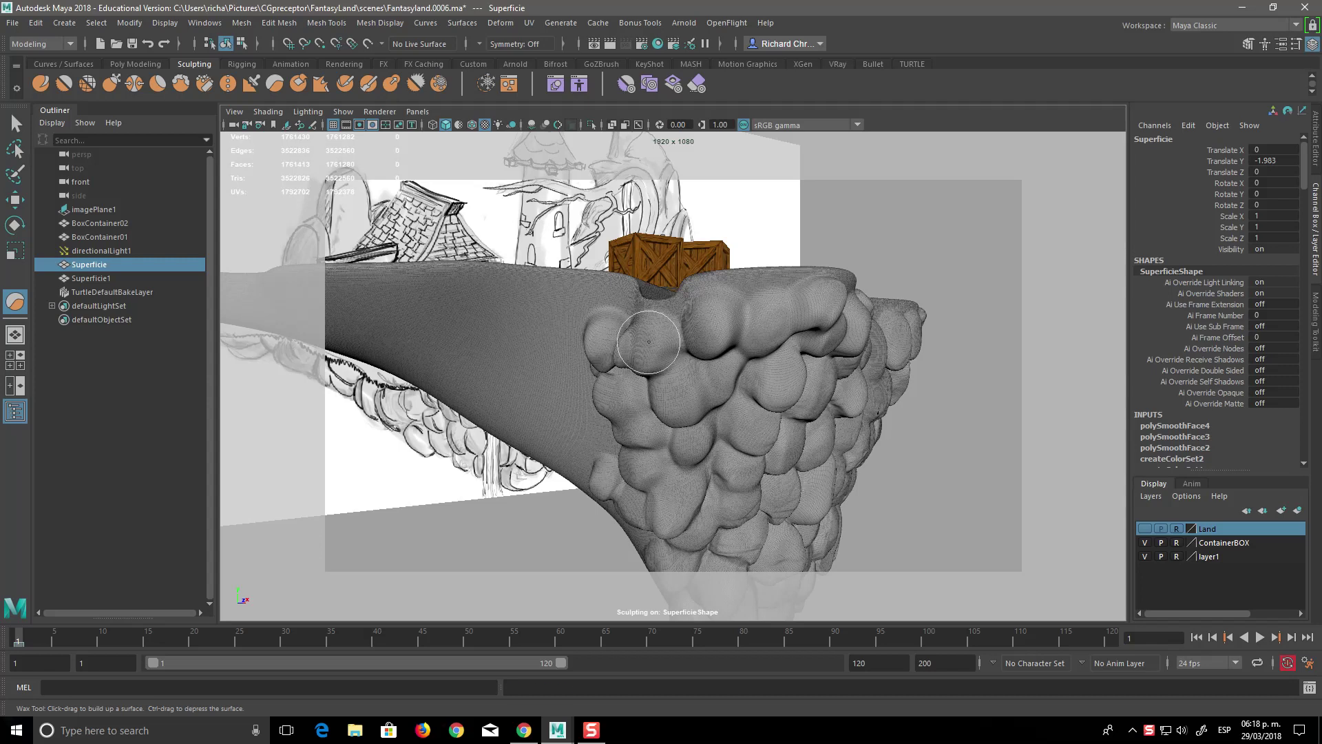
# Undo the bad wax stroke and add wax bumps across the cluster's upper-left and leftmost areas.
pyautogui.hotkey('ctrl', 'z')
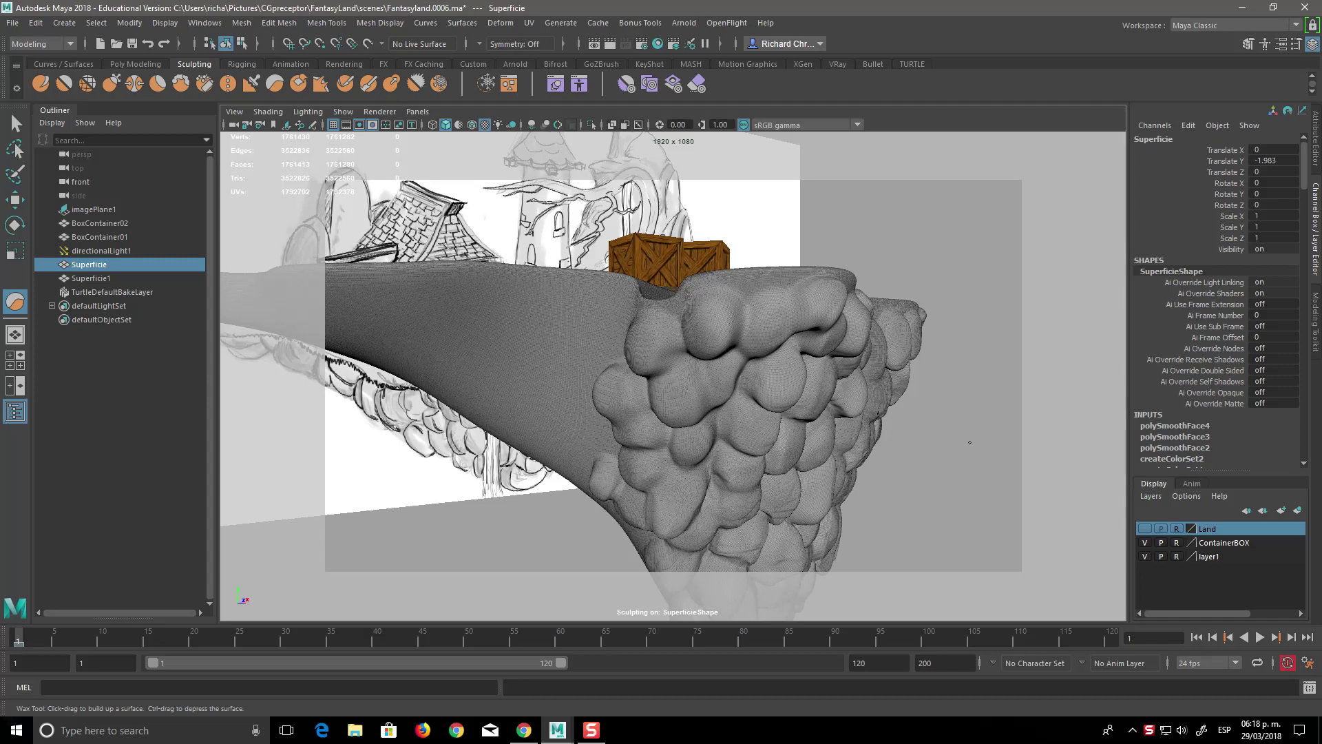
pyautogui.moveTo(947, 431)
pyautogui.keyDown('alt'); pyautogui.mouseDown()
pyautogui.moveTo(962, 461)
pyautogui.moveTo(780, 430)
pyautogui.mouseUp(); pyautogui.keyUp('alt')
pyautogui.moveTo(695, 386); pyautogui.dragTo(697, 351)
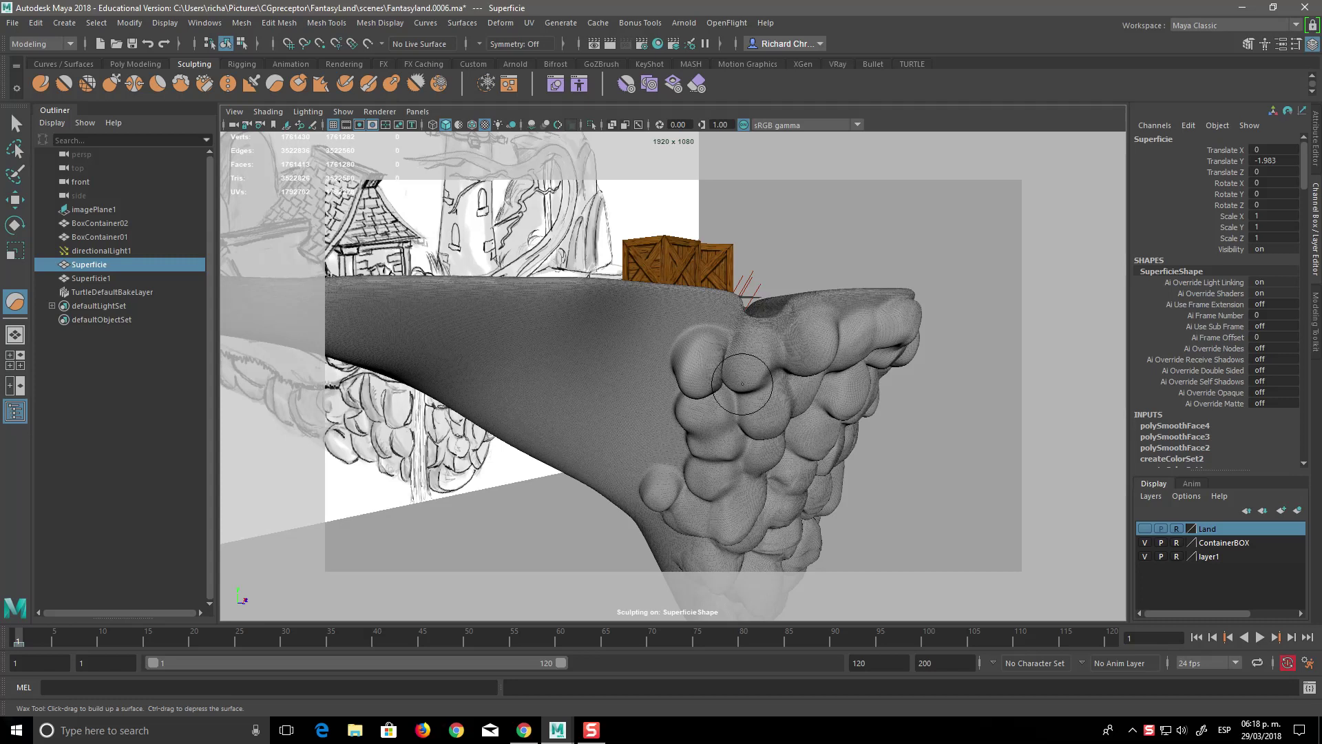
pyautogui.moveTo(712, 334); pyautogui.dragTo(726, 318)
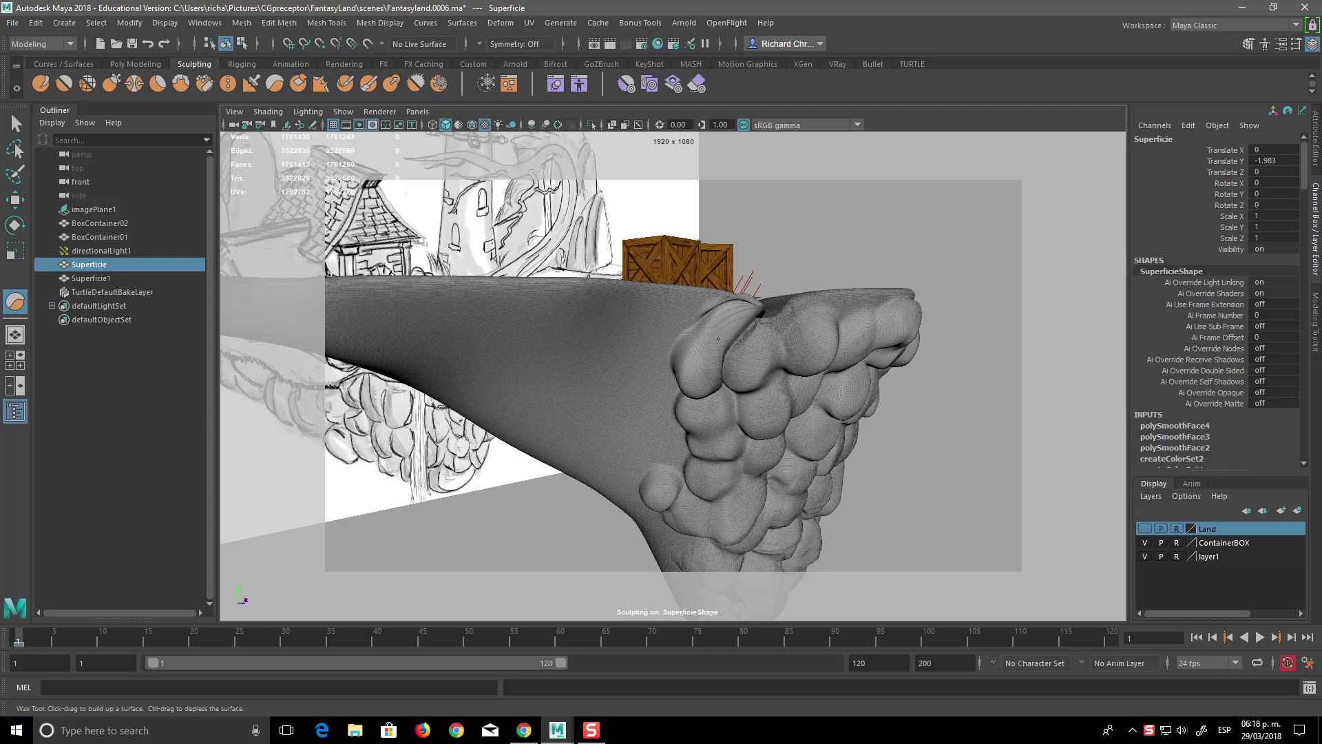
pyautogui.keyDown('alt'); pyautogui.moveTo(808, 412); pyautogui.dragTo(854, 459); pyautogui.keyUp('alt')
pyautogui.moveTo(628, 434)
pyautogui.mouseDown()
pyautogui.moveTo(626, 410)
pyautogui.moveTo(615, 414)
pyautogui.mouseUp()
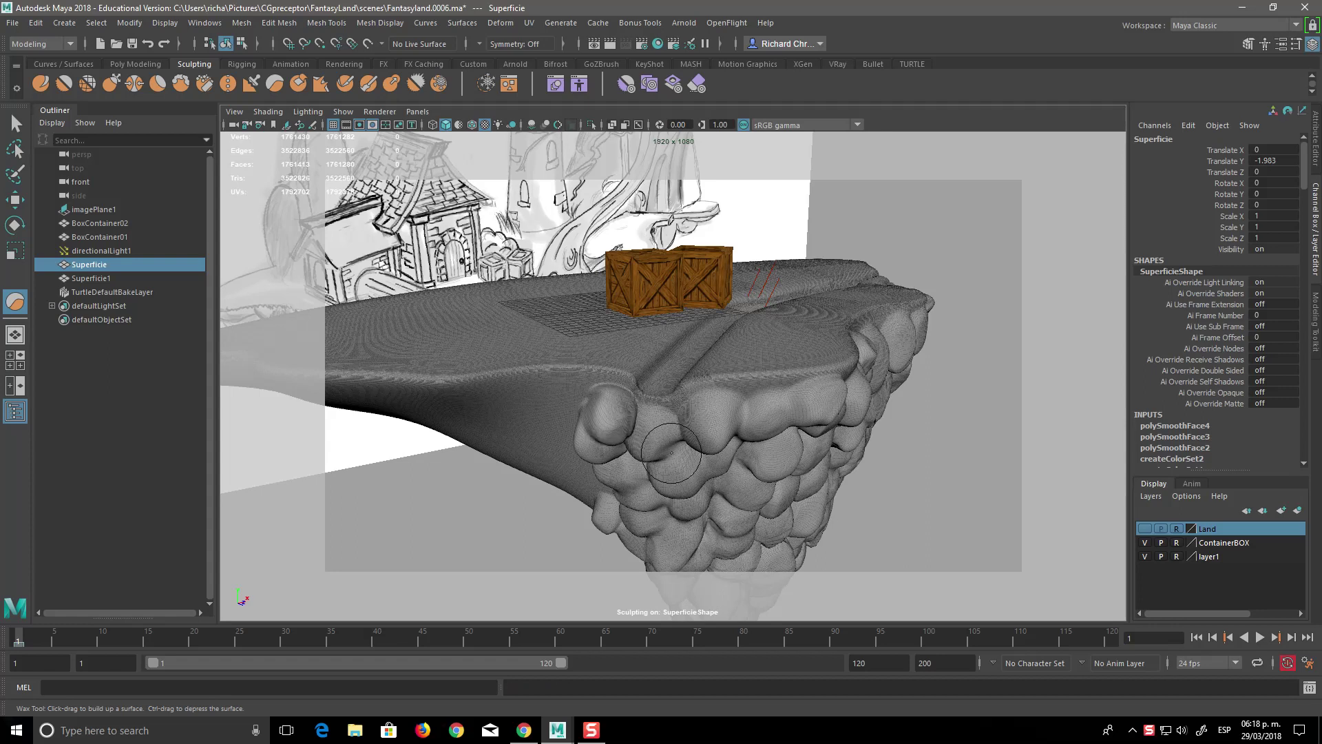
pyautogui.moveTo(908, 521)
pyautogui.keyDown('alt'); pyautogui.mouseDown()
pyautogui.moveTo(889, 500)
pyautogui.moveTo(800, 480)
pyautogui.moveTo(817, 496)
pyautogui.mouseUp(); pyautogui.keyUp('alt')
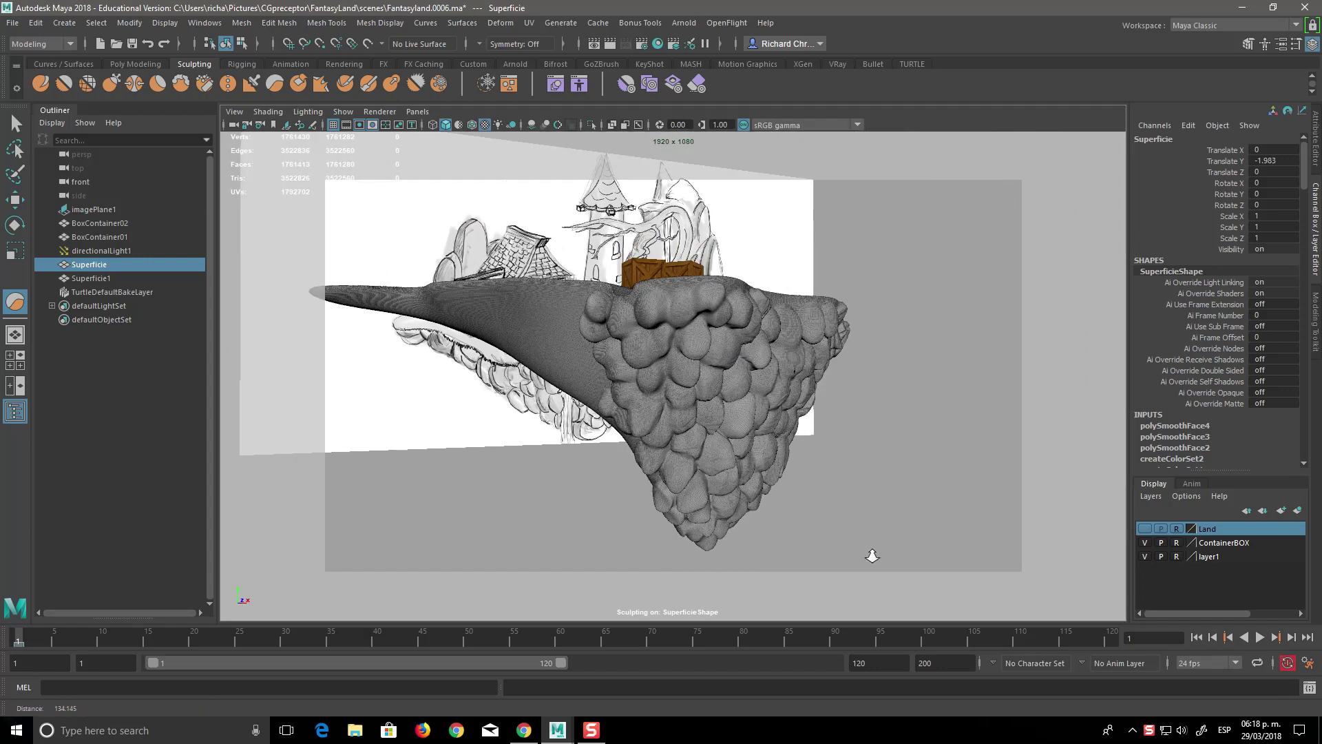
pyautogui.keyDown('alt'); pyautogui.moveTo(817, 495); pyautogui.dragTo(915, 525); pyautogui.keyUp('alt')
pyautogui.moveTo(767, 377)
pyautogui.mouseDown()
pyautogui.moveTo(754, 406)
pyautogui.moveTo(763, 337)
pyautogui.mouseUp()
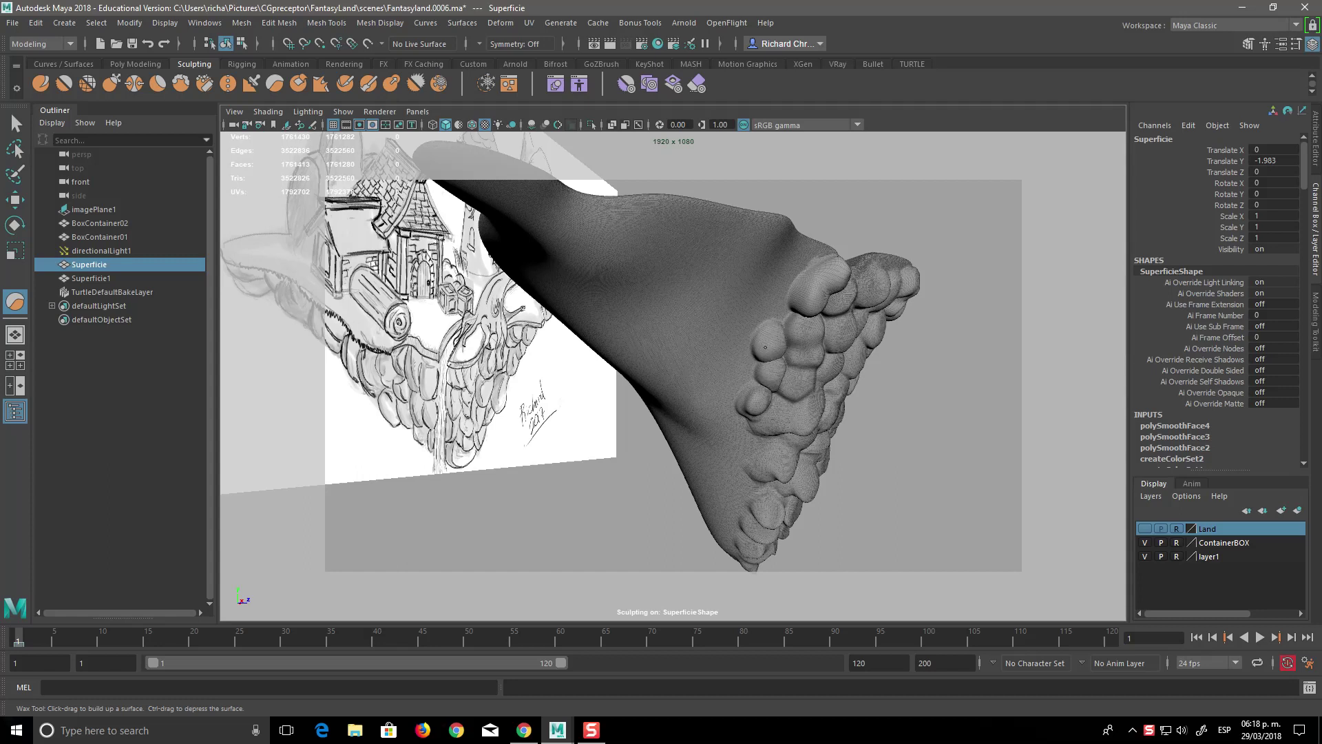
# Build up a smooth wax blob on the underside and enlarge the upper-left blob into a bulge.
pyautogui.moveTo(762, 337)
pyautogui.keyDown('alt'); pyautogui.mouseDown()
pyautogui.moveTo(845, 445)
pyautogui.moveTo(826, 467)
pyautogui.mouseUp(); pyautogui.keyUp('alt')
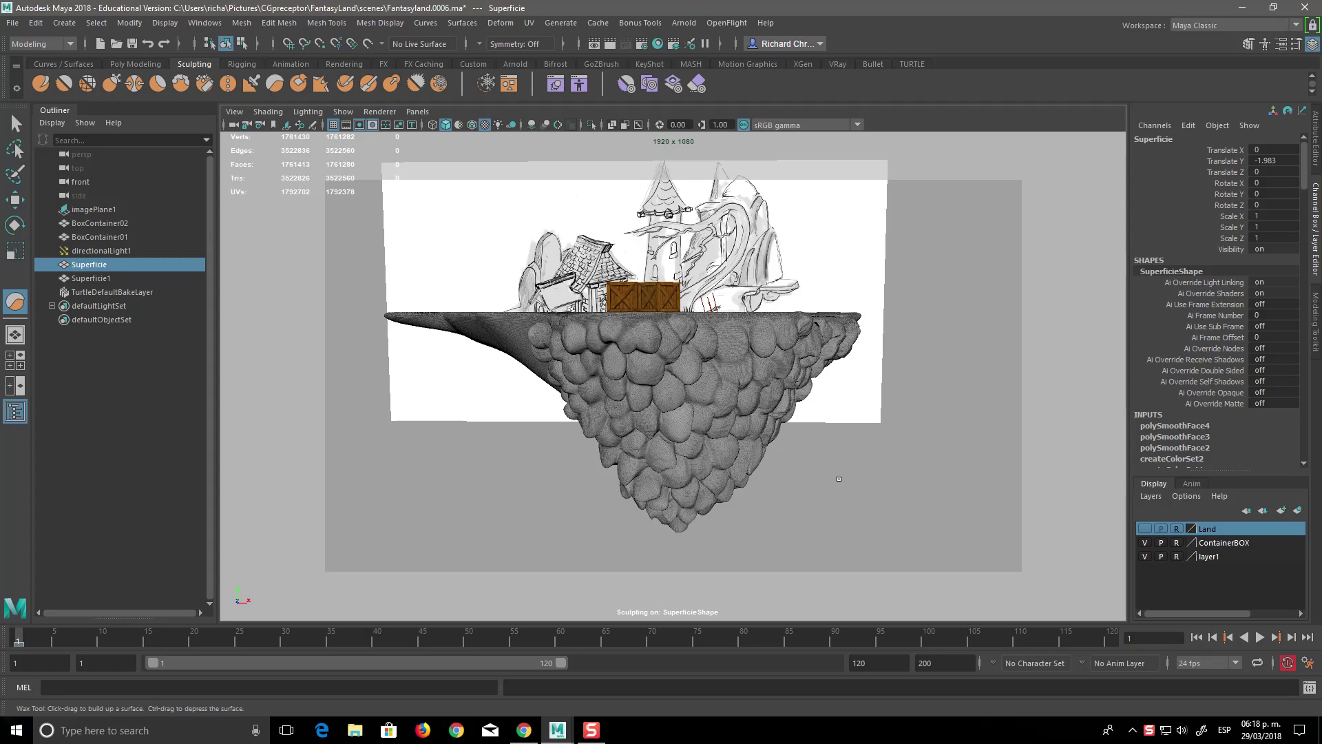
pyautogui.moveTo(763, 480)
pyautogui.keyDown('alt'); pyautogui.mouseDown()
pyautogui.moveTo(706, 309)
pyautogui.moveTo(692, 306)
pyautogui.moveTo(722, 272)
pyautogui.mouseUp(); pyautogui.keyUp('alt')
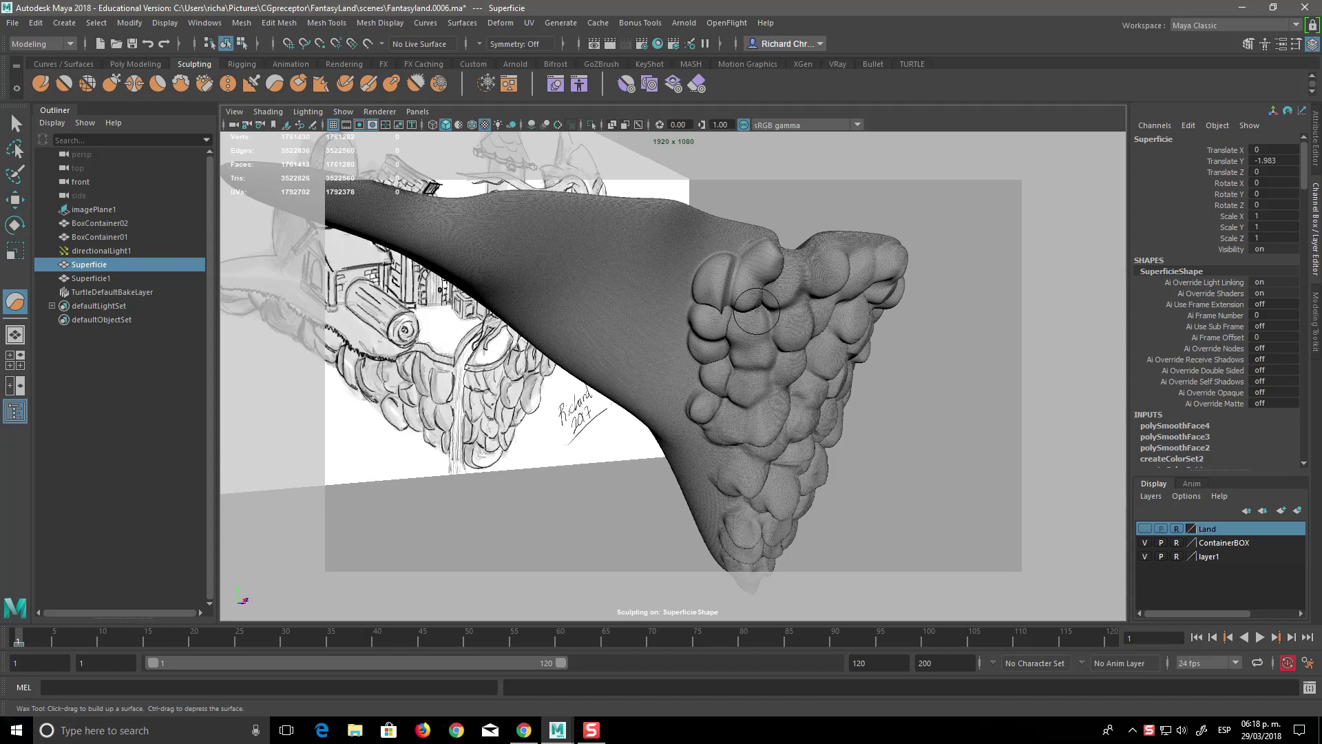
pyautogui.keyDown('alt'); pyautogui.moveTo(926, 457); pyautogui.dragTo(922, 460); pyautogui.keyUp('alt')
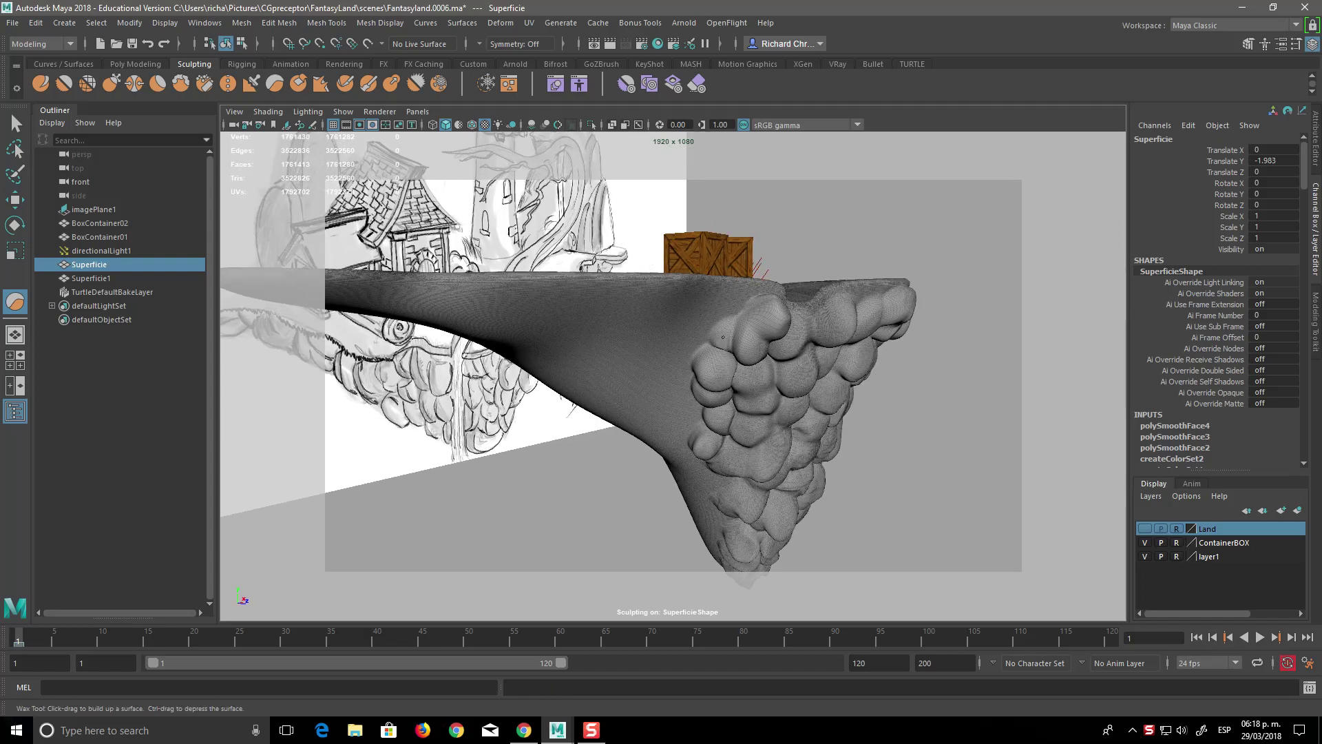
pyautogui.keyDown('alt'); pyautogui.moveTo(932, 478); pyautogui.dragTo(746, 339); pyautogui.keyUp('alt')
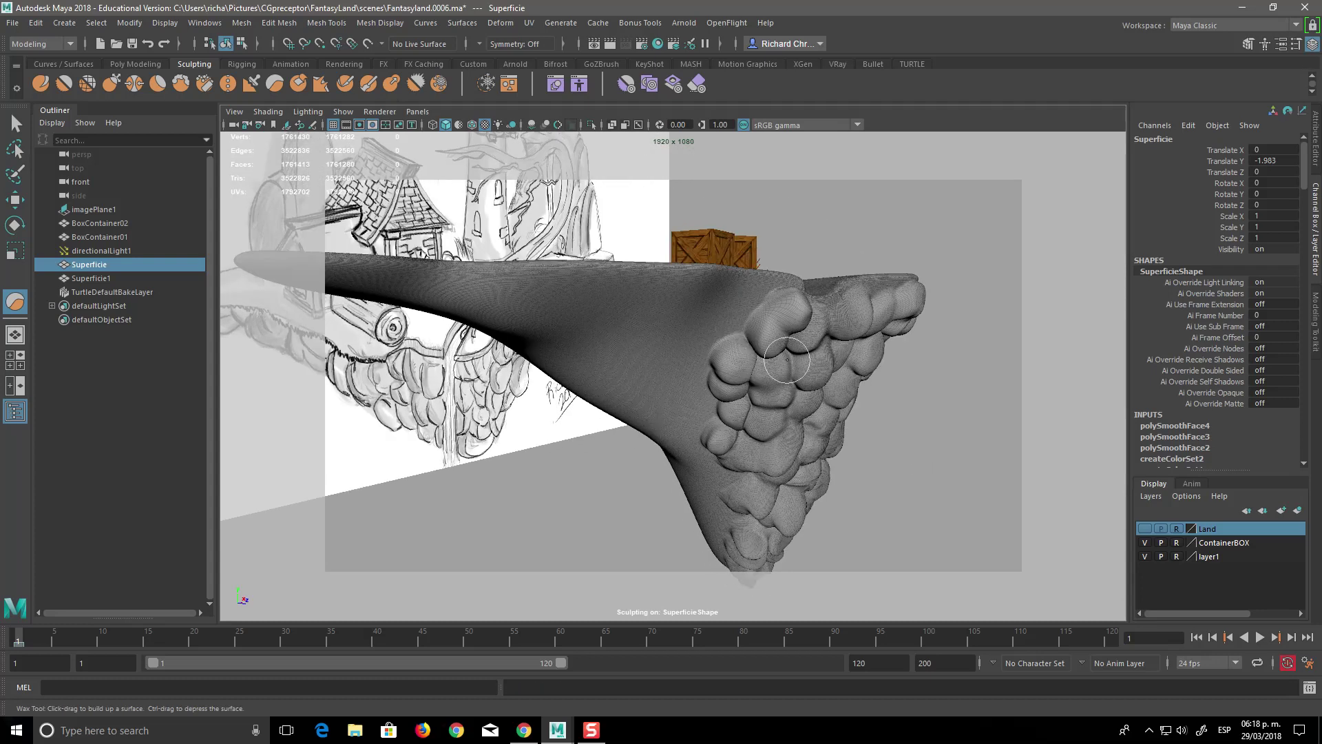
pyautogui.moveTo(739, 327); pyautogui.dragTo(730, 317)
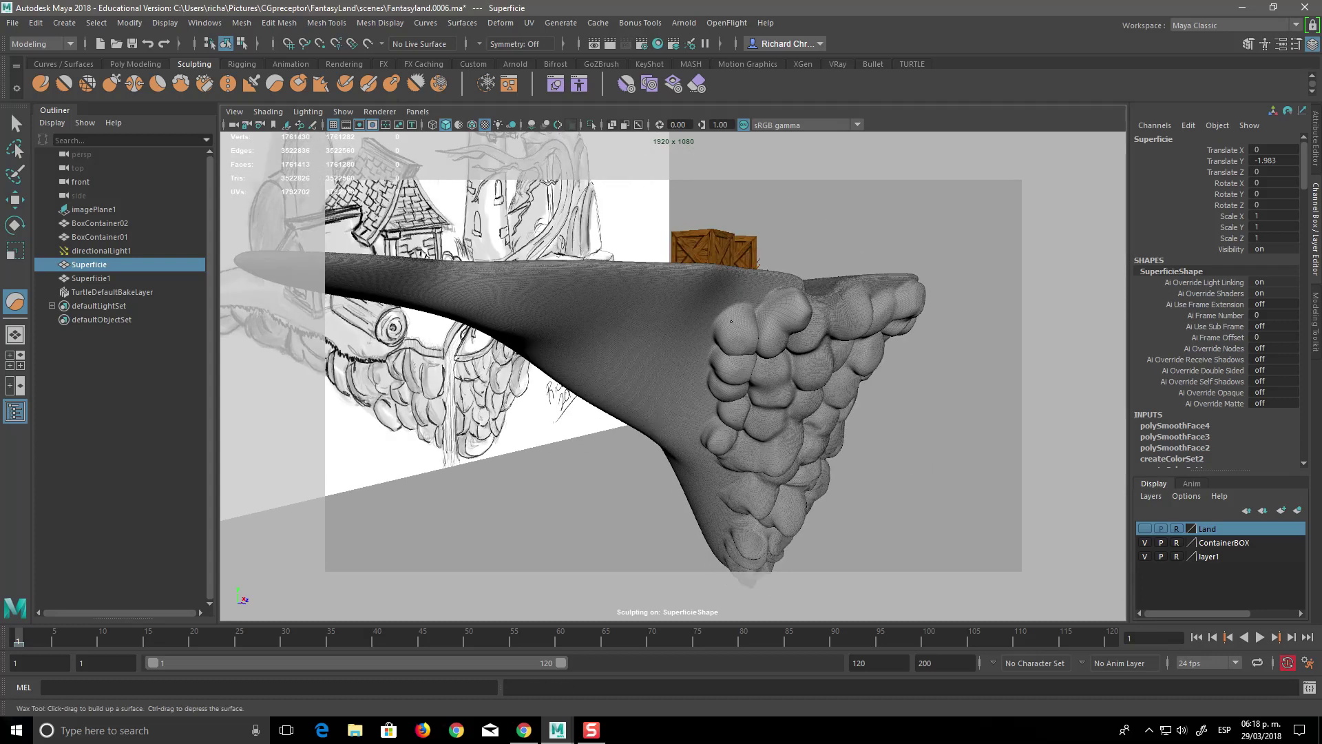
pyautogui.moveTo(792, 365)
pyautogui.keyDown('alt'); pyautogui.mouseDown()
pyautogui.moveTo(909, 451)
pyautogui.moveTo(721, 434)
pyautogui.mouseUp(); pyautogui.keyUp('alt')
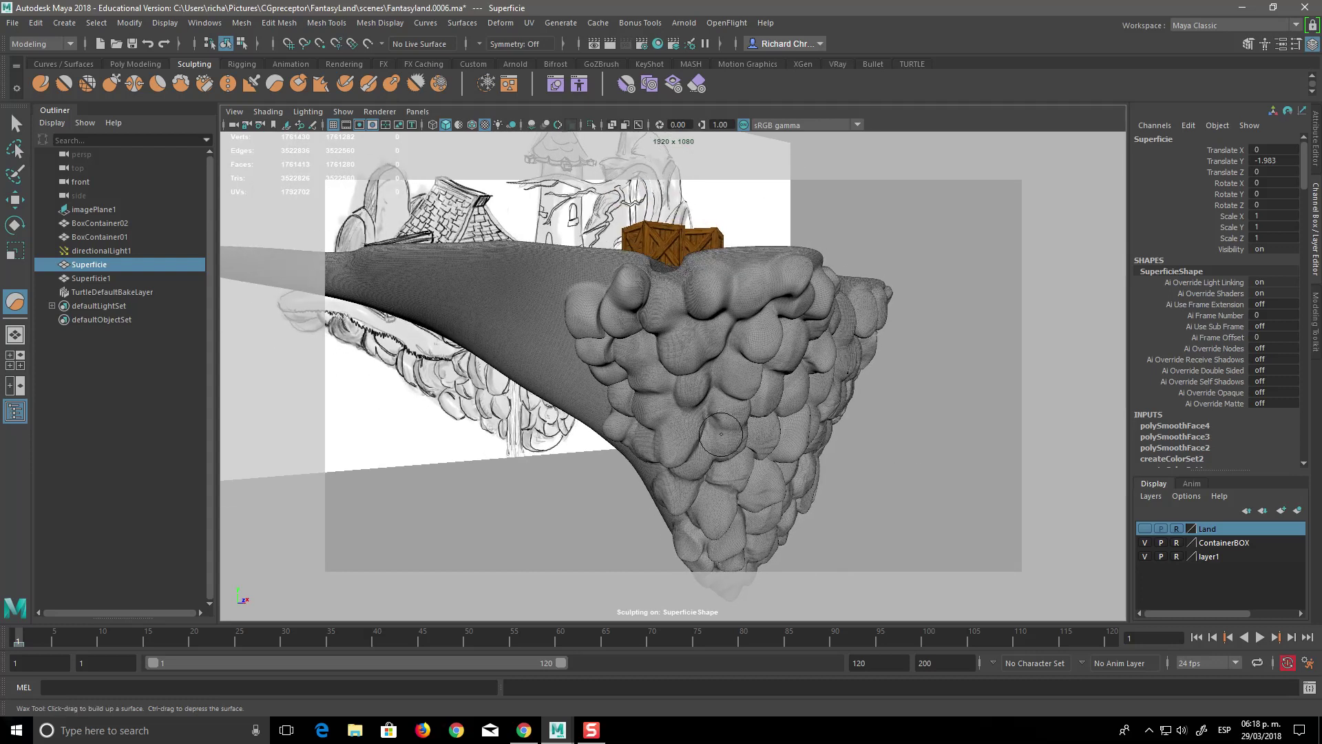
pyautogui.moveTo(587, 288)
pyautogui.mouseDown()
pyautogui.moveTo(597, 282)
pyautogui.moveTo(586, 303)
pyautogui.mouseUp()
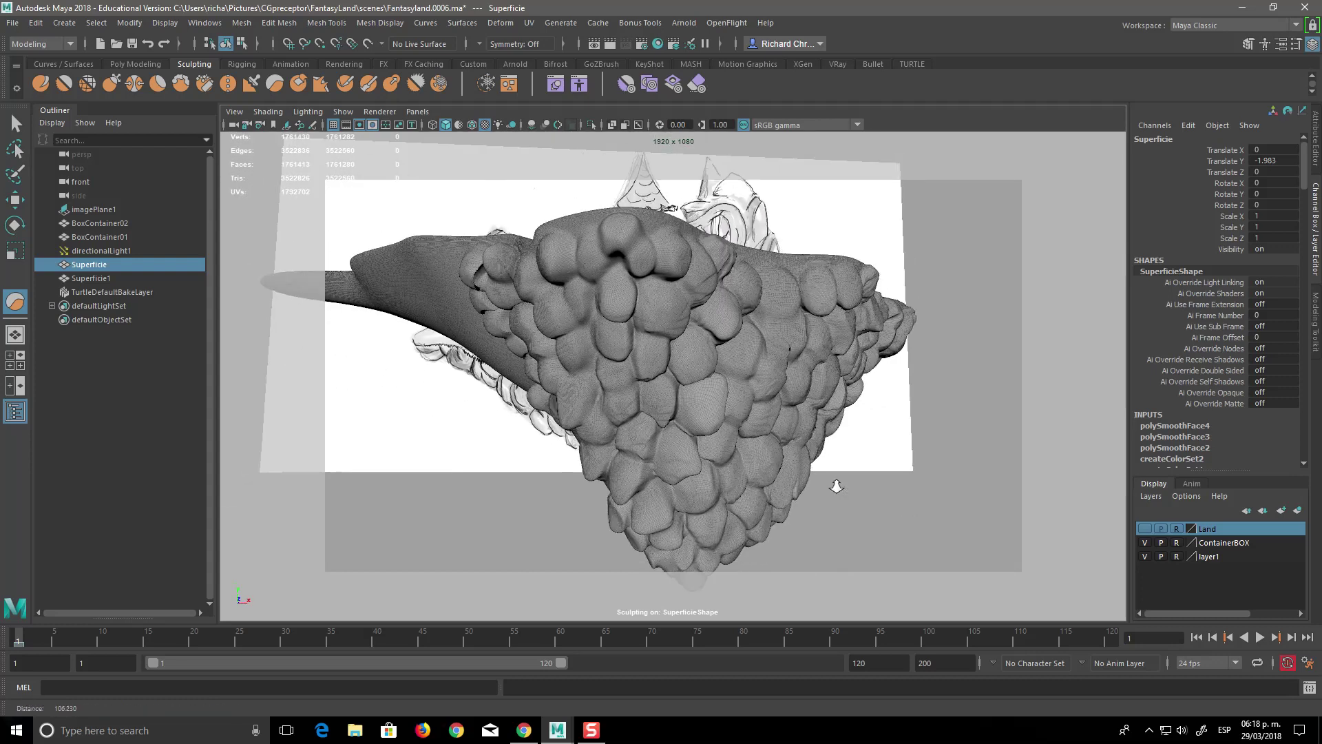
# Pull back to view the whole floating island from below and make the Land layer visible.
pyautogui.scroll(-5, 913, 509)
pyautogui.moveTo(913, 510)
pyautogui.keyDown('alt'); pyautogui.mouseDown()
pyautogui.moveTo(768, 504)
pyautogui.moveTo(823, 502)
pyautogui.moveTo(882, 531)
pyautogui.moveTo(776, 526)
pyautogui.moveTo(882, 517)
pyautogui.moveTo(924, 531)
pyautogui.moveTo(885, 508)
pyautogui.mouseUp(); pyautogui.keyUp('alt')
pyautogui.keyDown('alt'); pyautogui.moveTo(886, 508); pyautogui.dragTo(840, 489, button='middle'); pyautogui.keyUp('alt')
pyautogui.moveTo(840, 489)
pyautogui.keyDown('alt'); pyautogui.mouseDown()
pyautogui.moveTo(714, 495)
pyautogui.moveTo(723, 445)
pyautogui.moveTo(803, 461)
pyautogui.moveTo(856, 534)
pyautogui.moveTo(835, 518)
pyautogui.mouseUp(); pyautogui.keyUp('alt')
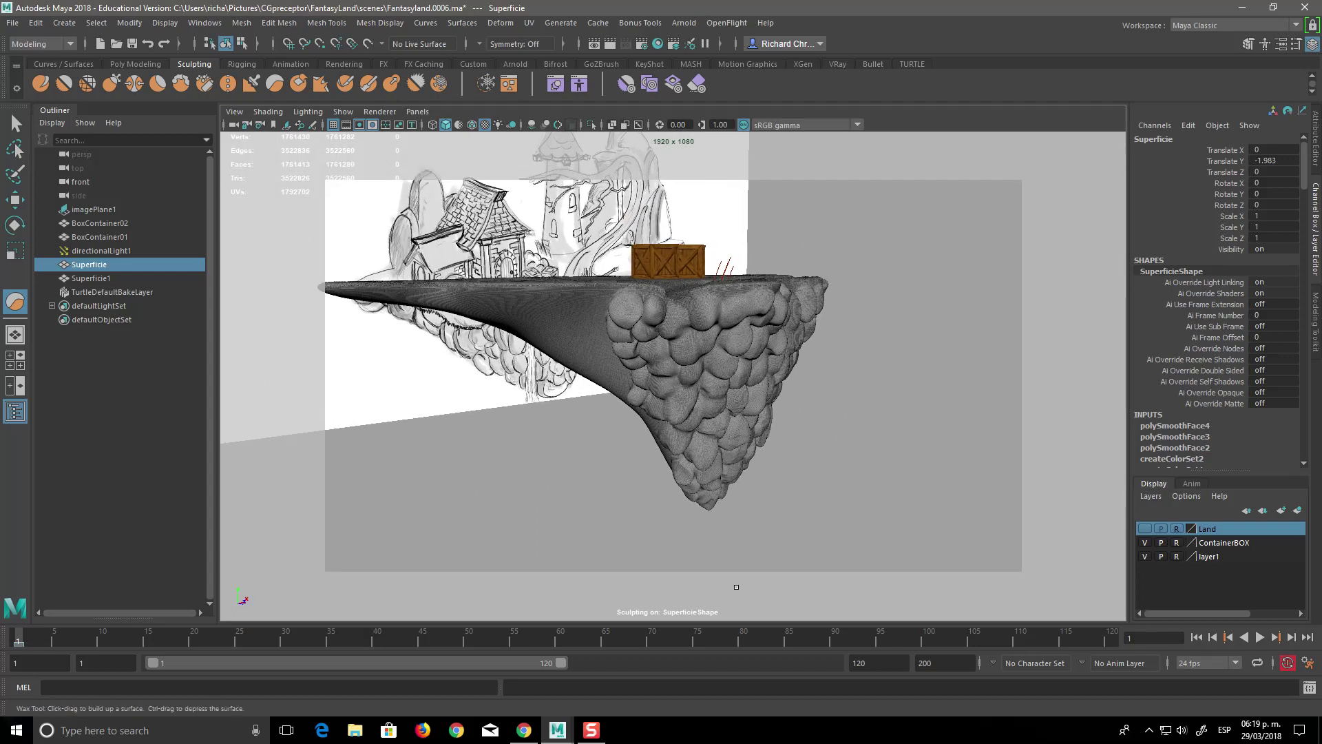
pyautogui.click(1144, 528)
# Select Superficie1 with the Move tool active, undoing stray selection changes back to Superficie1.
pyautogui.click(98, 278)
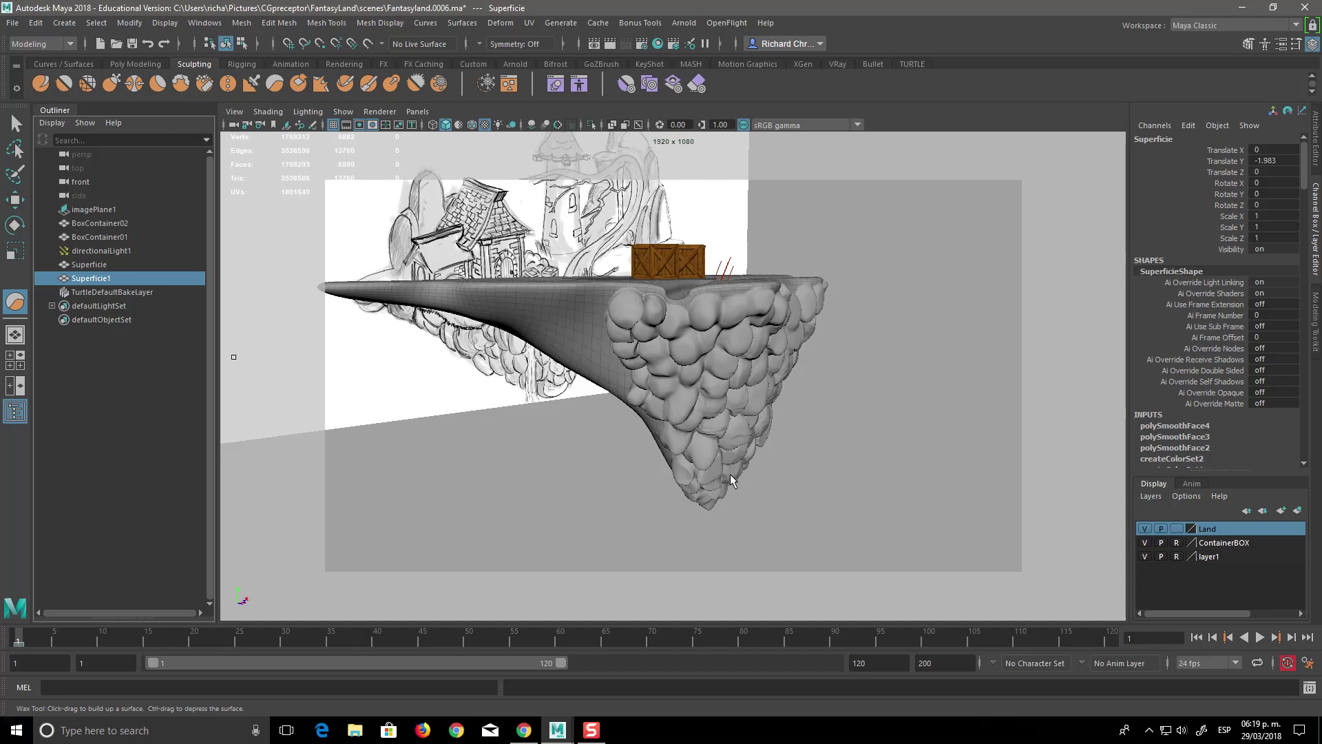
pyautogui.press('w')
pyautogui.moveTo(856, 460)
pyautogui.keyDown('alt'); pyautogui.mouseDown()
pyautogui.moveTo(821, 485)
pyautogui.moveTo(858, 470)
pyautogui.mouseUp(); pyautogui.keyUp('alt')
pyautogui.click(89, 264)
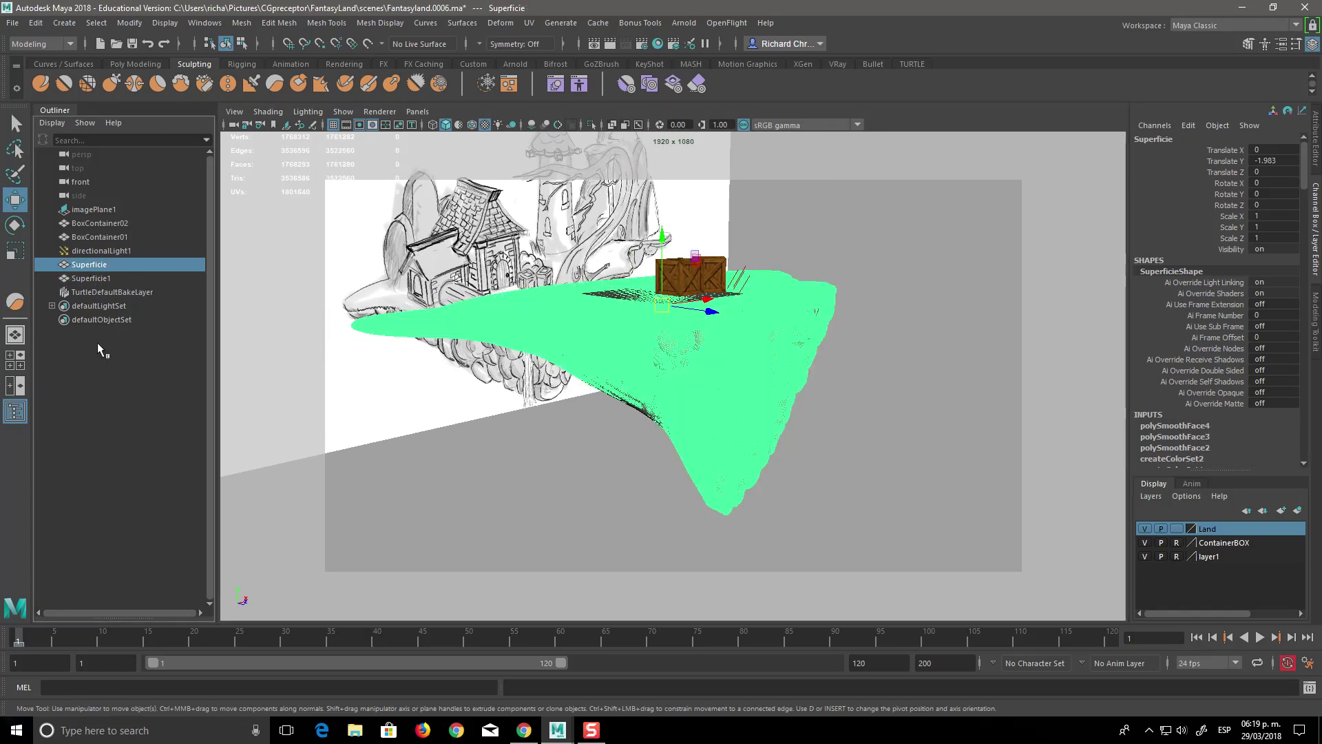
pyautogui.click(94, 279)
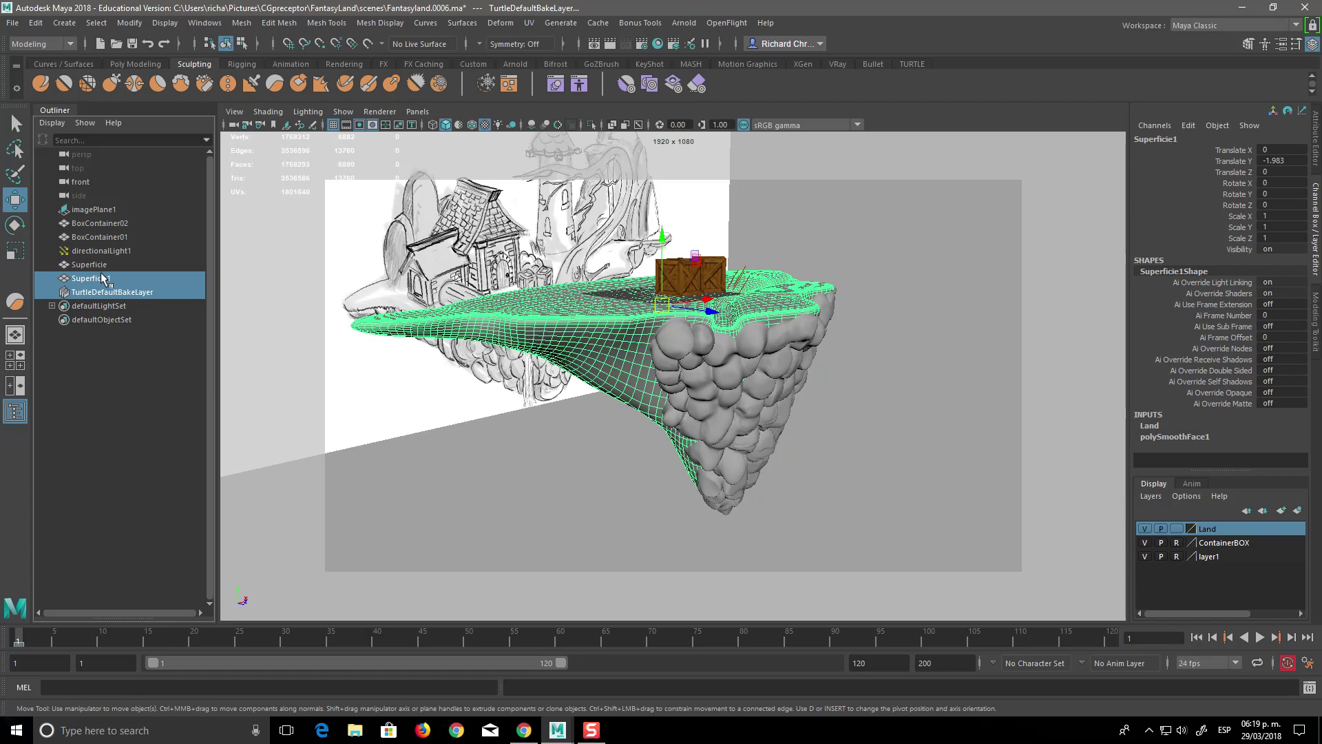
pyautogui.moveTo(826, 493)
pyautogui.keyDown('alt'); pyautogui.mouseDown(button='right')
pyautogui.moveTo(897, 487)
pyautogui.moveTo(799, 448)
pyautogui.mouseUp(button='right'); pyautogui.keyUp('alt')
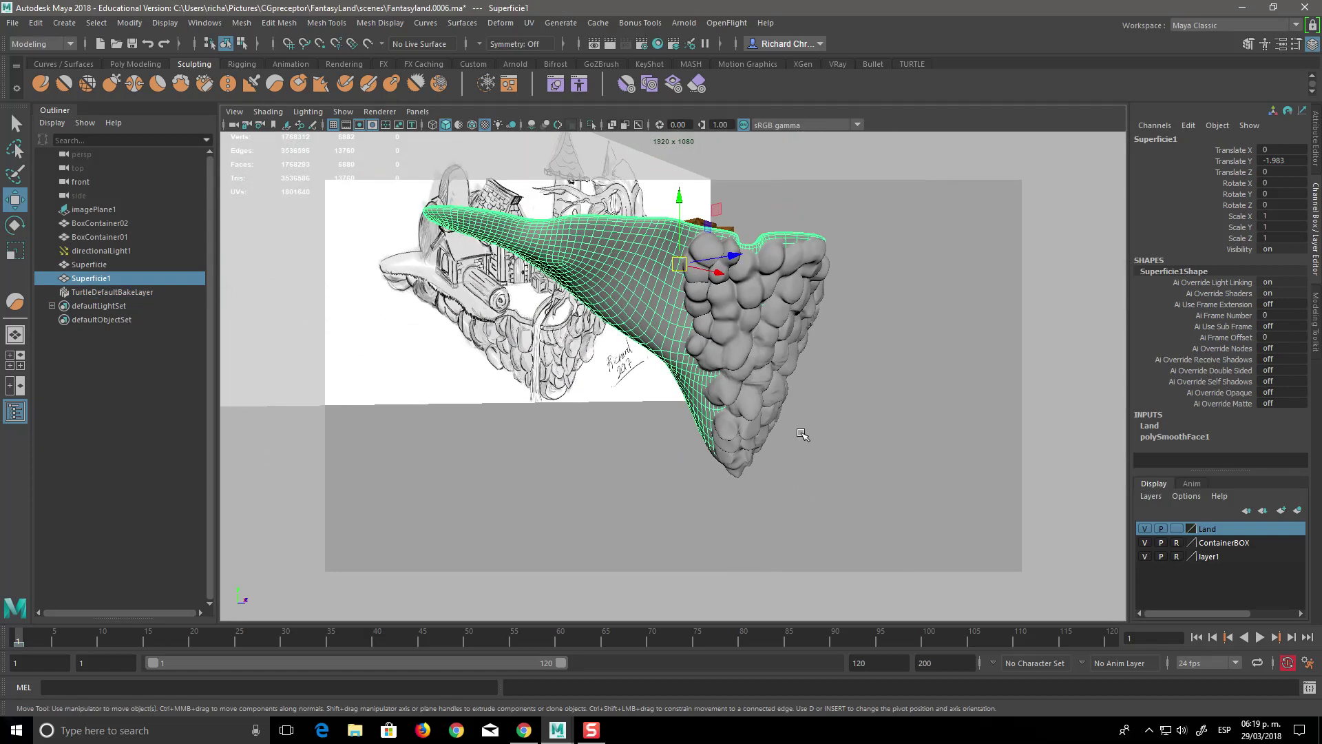
pyautogui.keyDown('alt'); pyautogui.moveTo(798, 448); pyautogui.dragTo(803, 452); pyautogui.keyUp('alt')
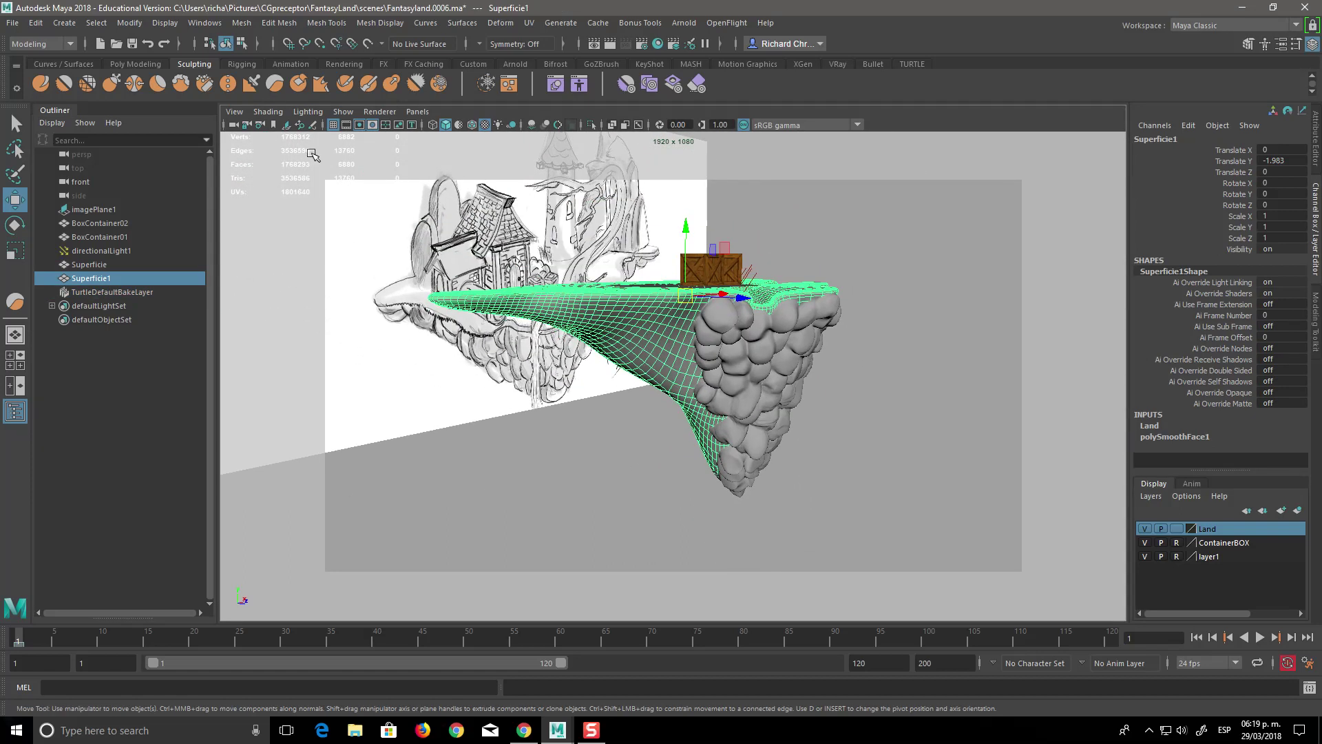
pyautogui.hotkey('ctrl', 'z')
pyautogui.hotkey('ctrl', 'z')
pyautogui.hotkey('ctrl', 'z')
pyautogui.hotkey('ctrl', 'z')
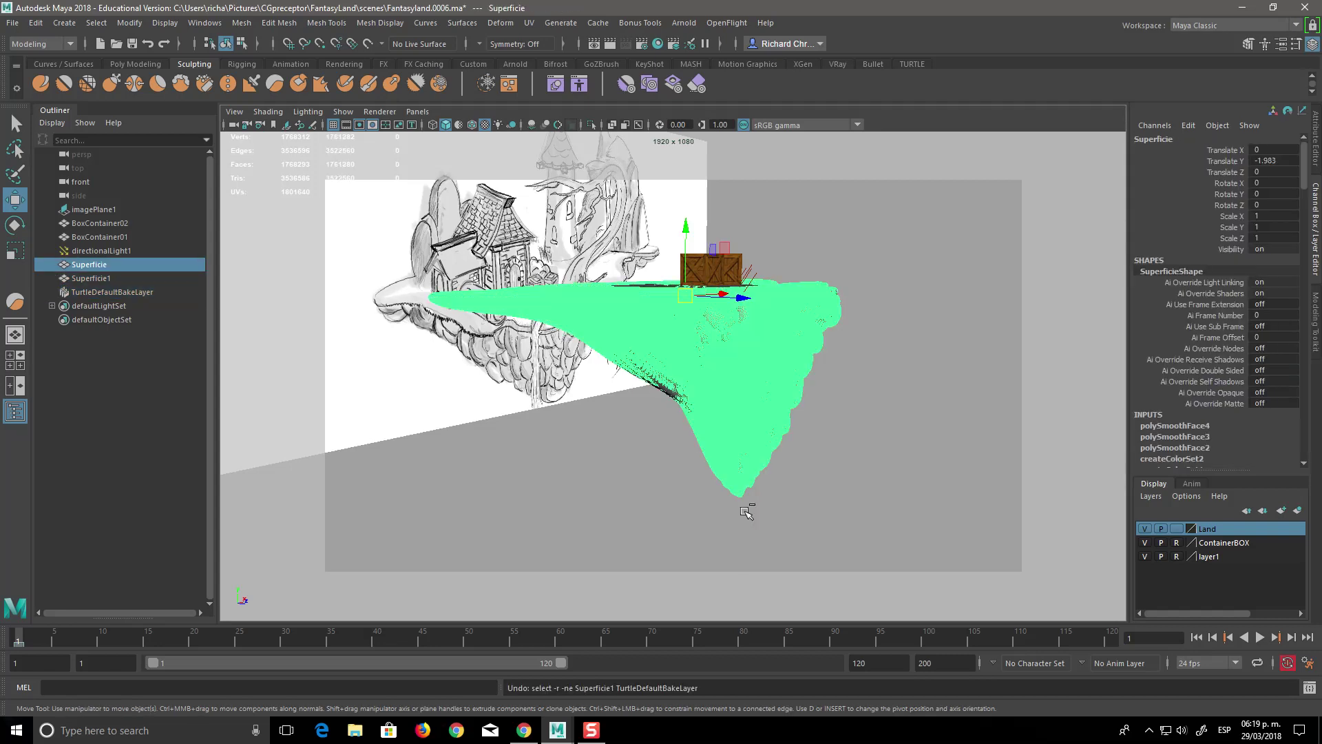
pyautogui.hotkey('ctrl', 'z')
pyautogui.hotkey('ctrl', 'z')
pyautogui.hotkey('ctrl', 'z')
pyautogui.click(107, 277)
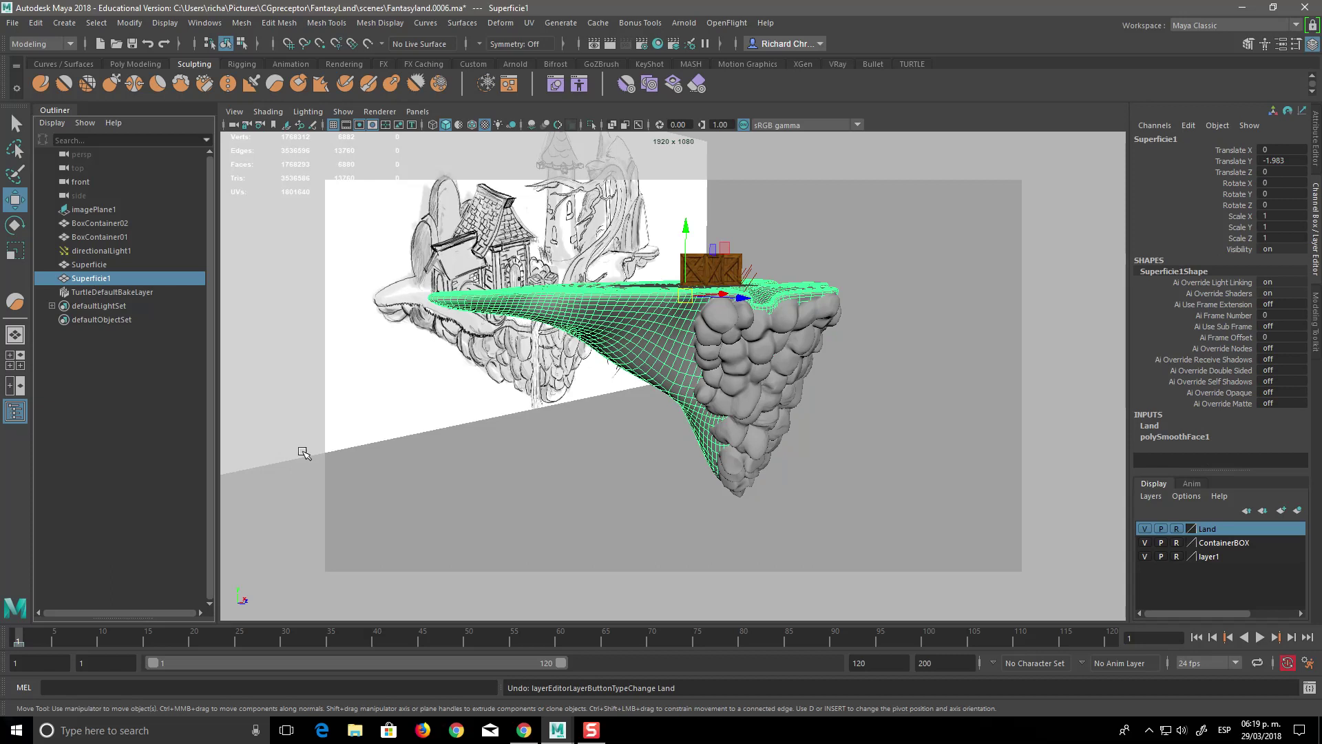
# Cycle the Land layer through template, reference and normal display, then reselect Superficie1.
pyautogui.moveTo(786, 435)
pyautogui.keyDown('alt'); pyautogui.mouseDown()
pyautogui.moveTo(778, 471)
pyautogui.moveTo(999, 472)
pyautogui.mouseUp(); pyautogui.keyUp('alt')
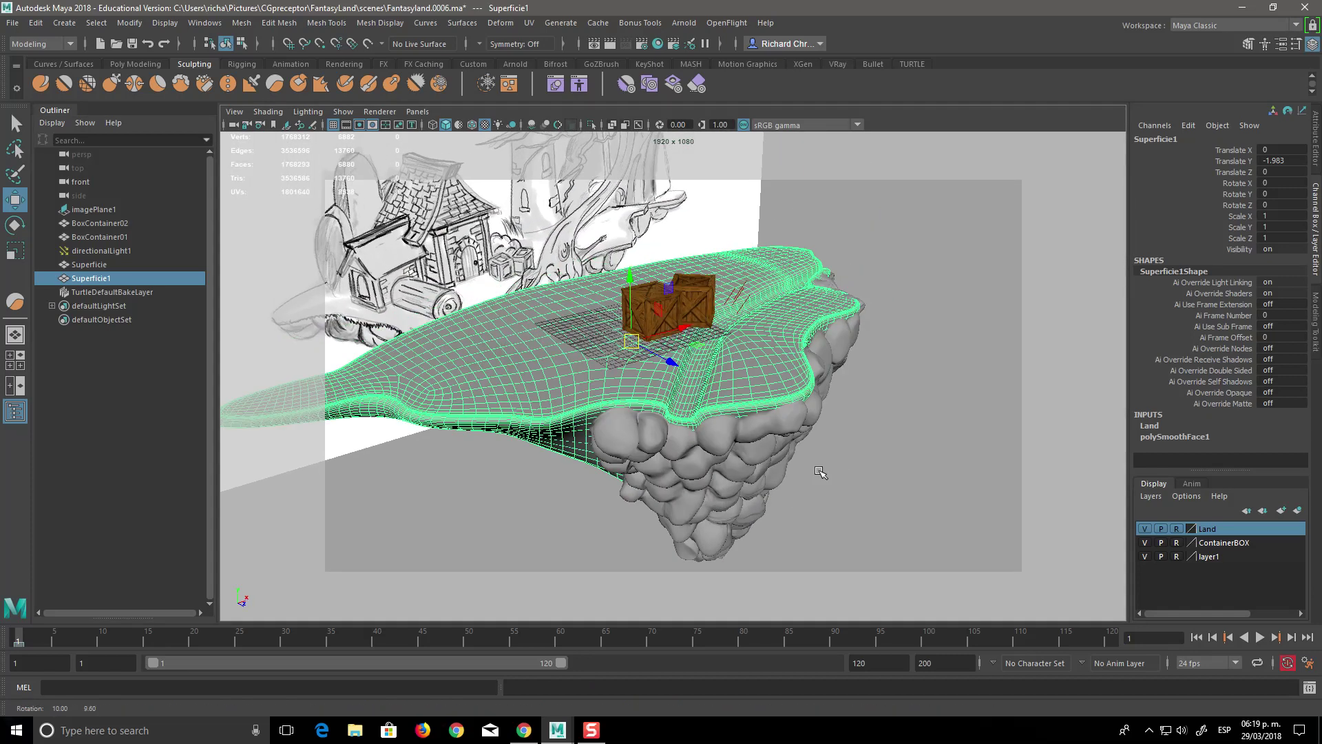
pyautogui.click(1176, 528)
pyautogui.click(1177, 528)
pyautogui.click(1176, 528)
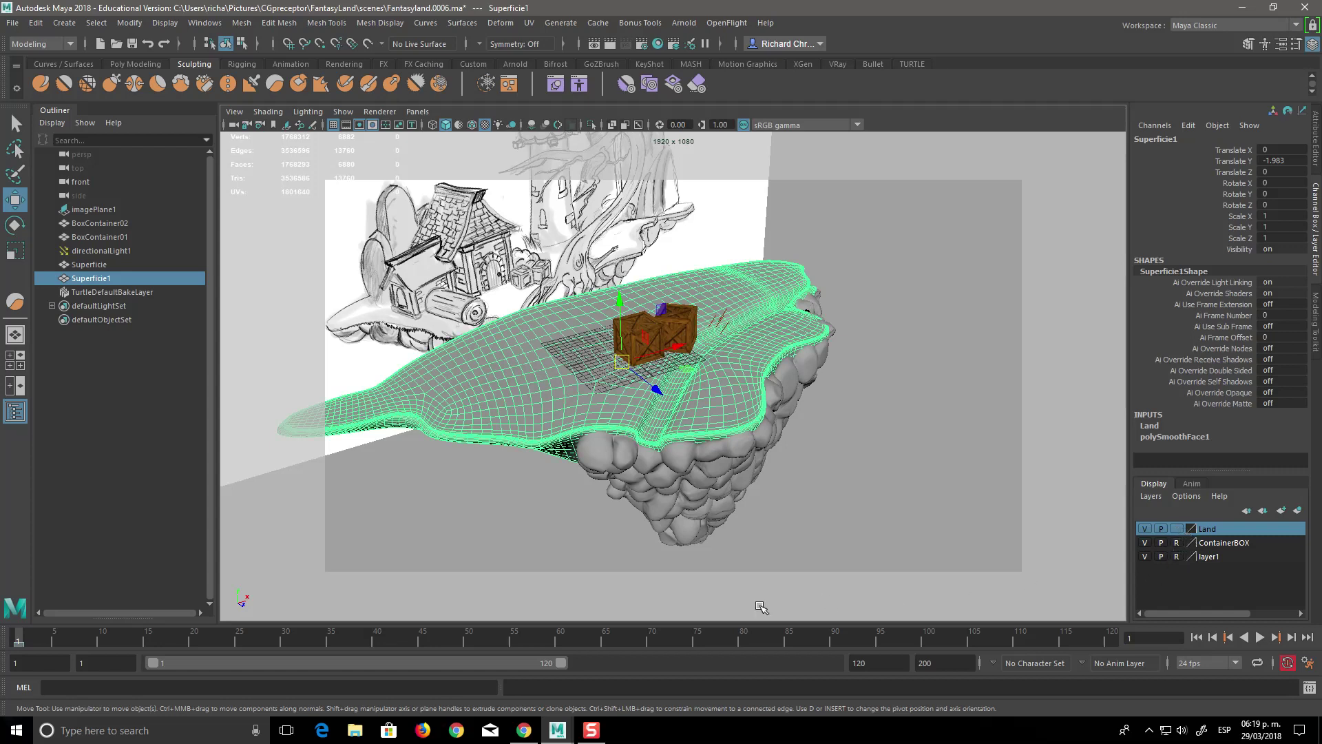
pyautogui.keyDown('alt'); pyautogui.moveTo(589, 577); pyautogui.dragTo(541, 530); pyautogui.keyUp('alt')
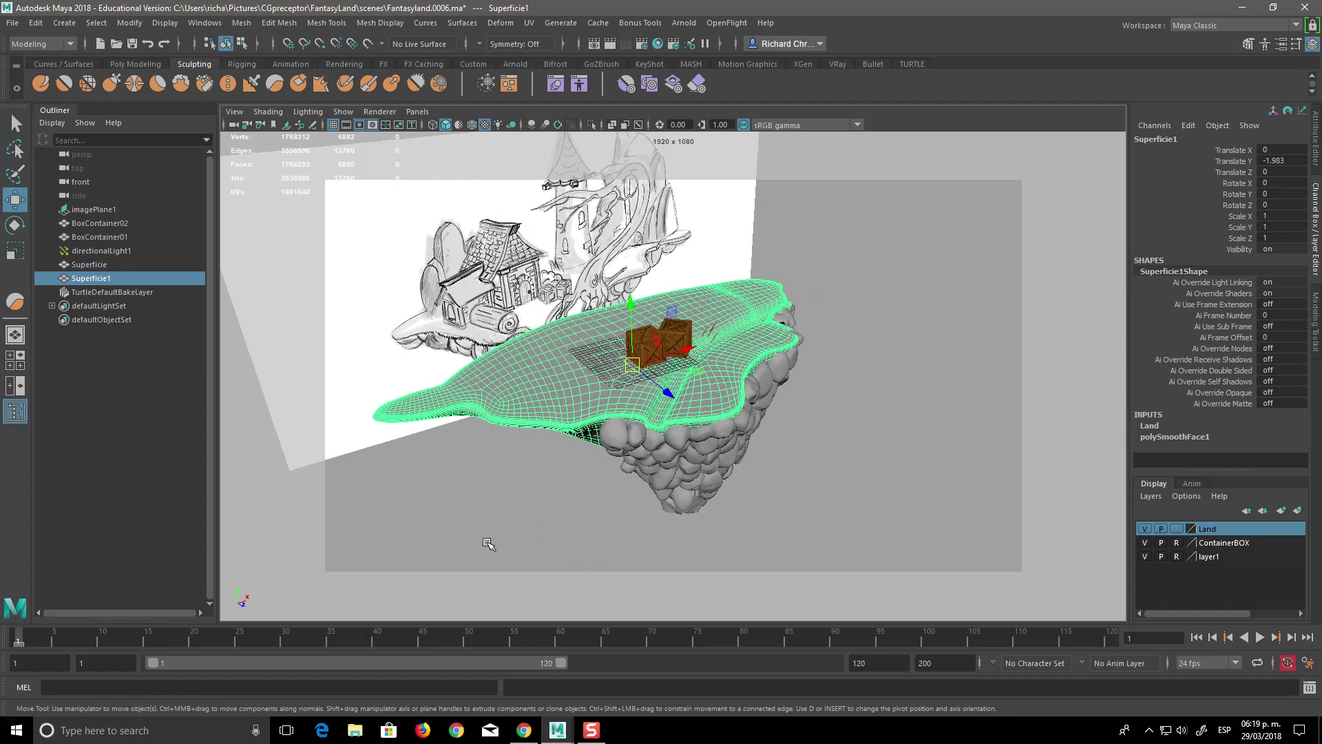
pyautogui.click(102, 265)
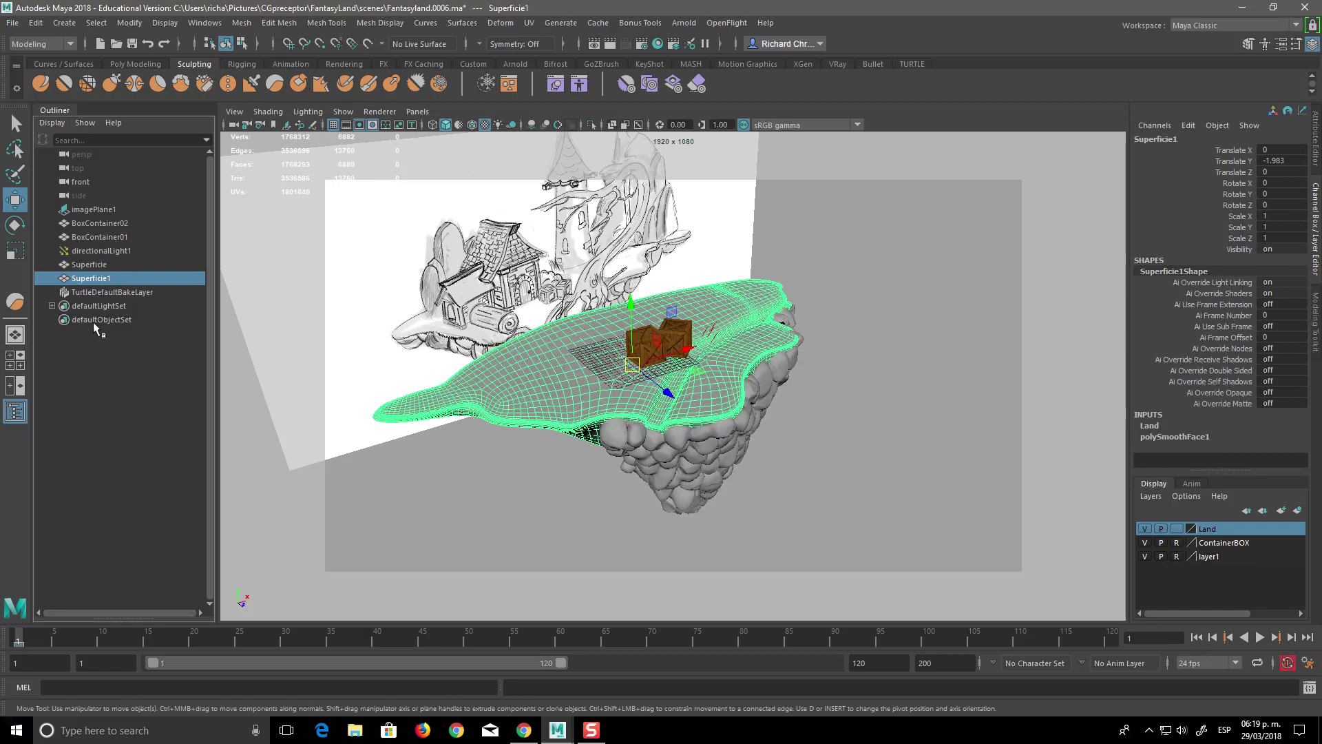
pyautogui.moveTo(642, 443)
pyautogui.keyDown('alt'); pyautogui.mouseDown()
pyautogui.moveTo(854, 499)
pyautogui.moveTo(746, 441)
pyautogui.mouseUp(); pyautogui.keyUp('alt')
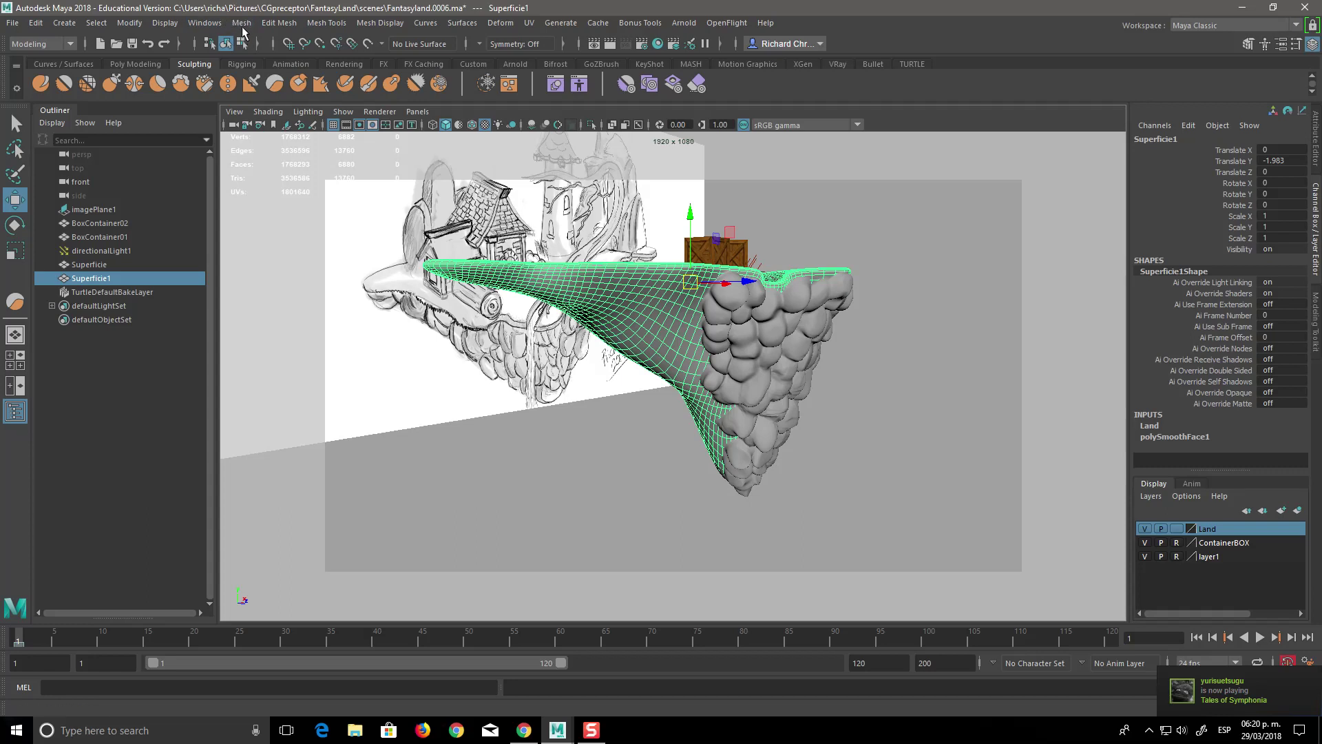
# Reduce Superficie1's polygon count, delete the mesh, and dismiss the Windows Start menu.
pyautogui.click(241, 23)
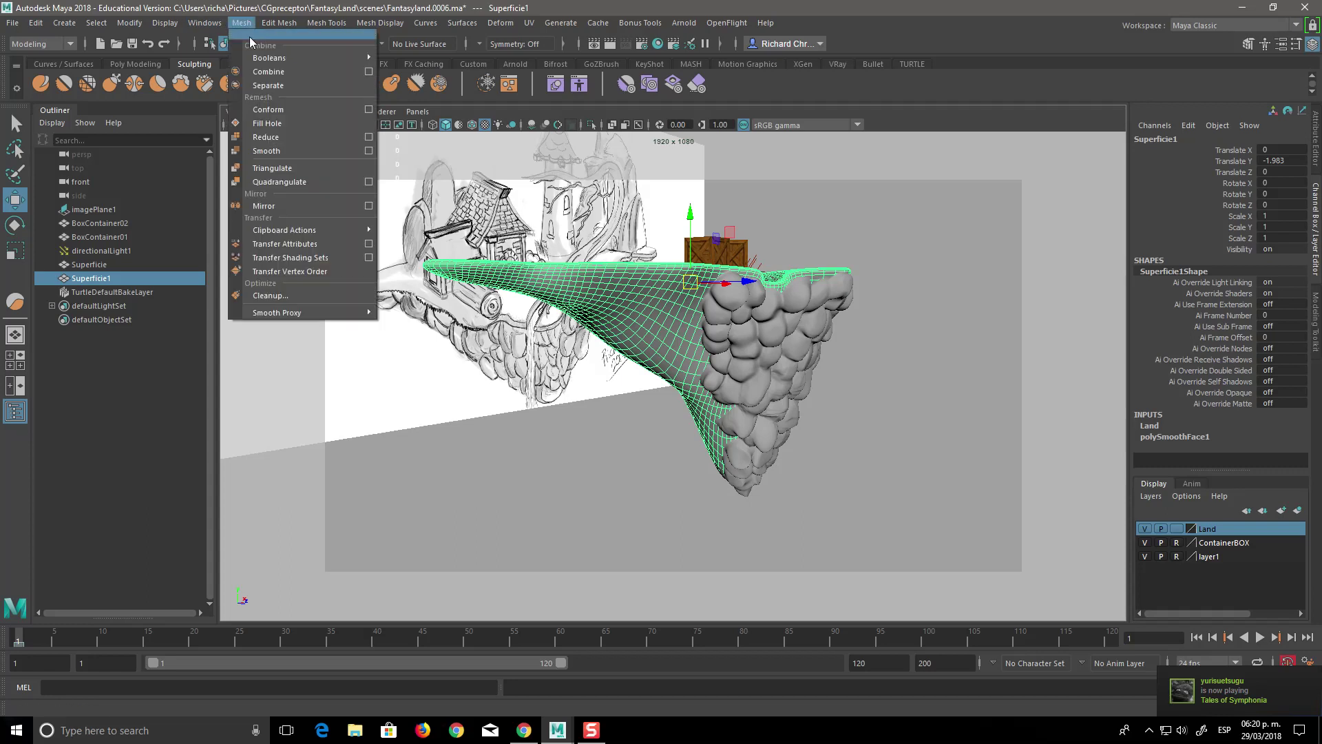
pyautogui.click(268, 136)
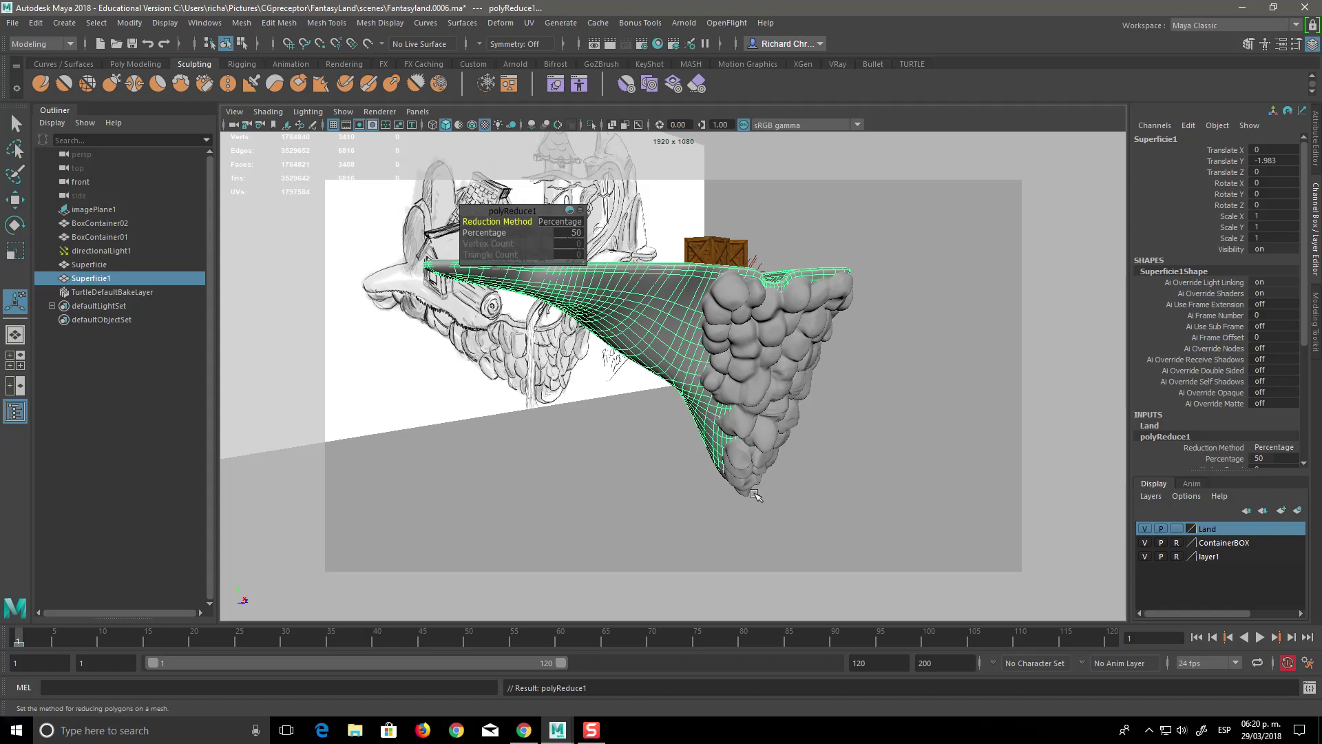
pyautogui.press('Delete')
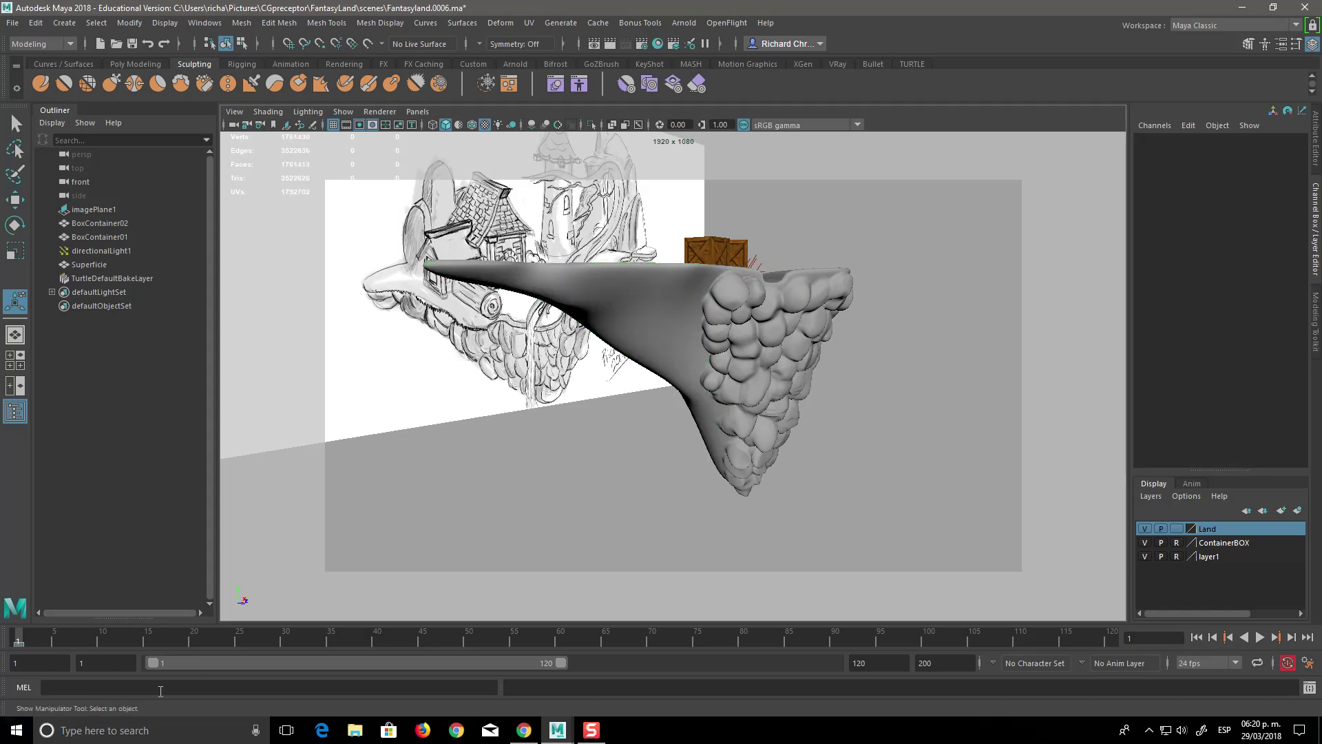
pyautogui.click(17, 730)
pyautogui.click(656, 403)
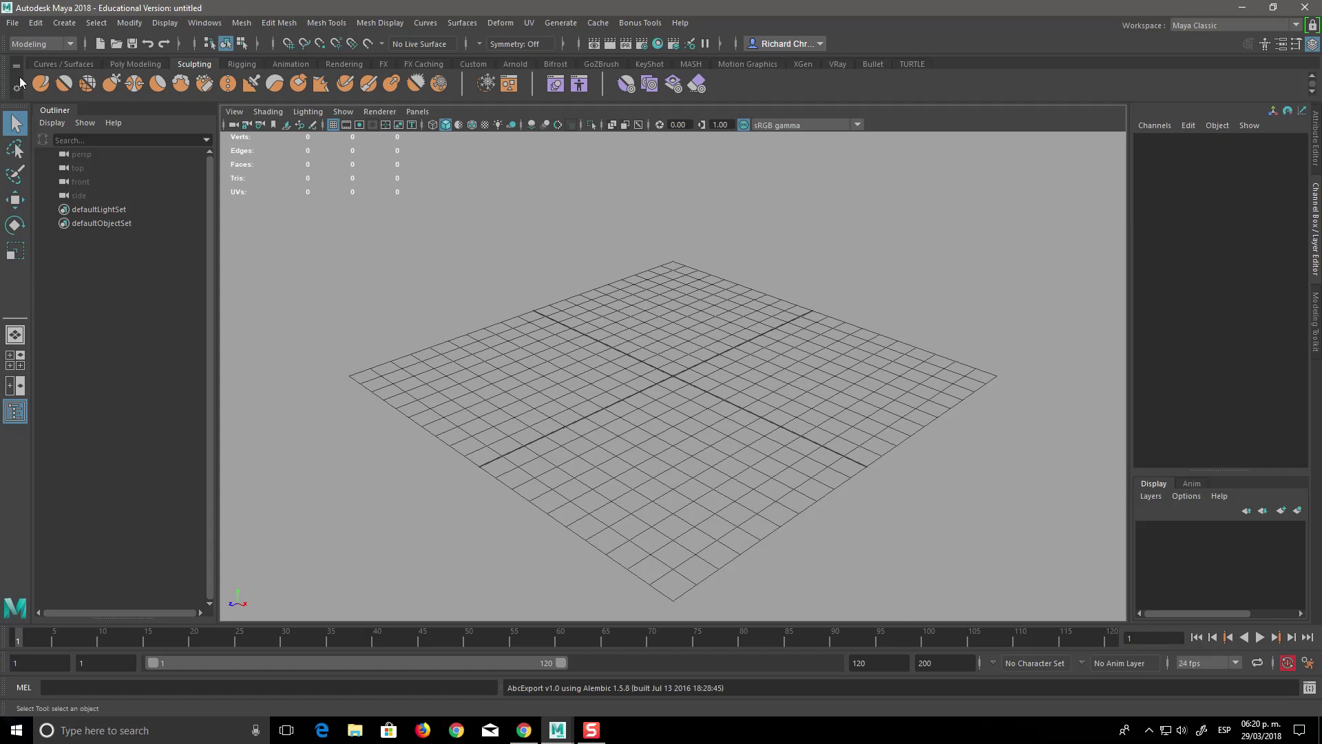
# Open Fantasyland.0005.ma without saving the untitled scene, then select the Superficie mesh.
pyautogui.click(14, 24)
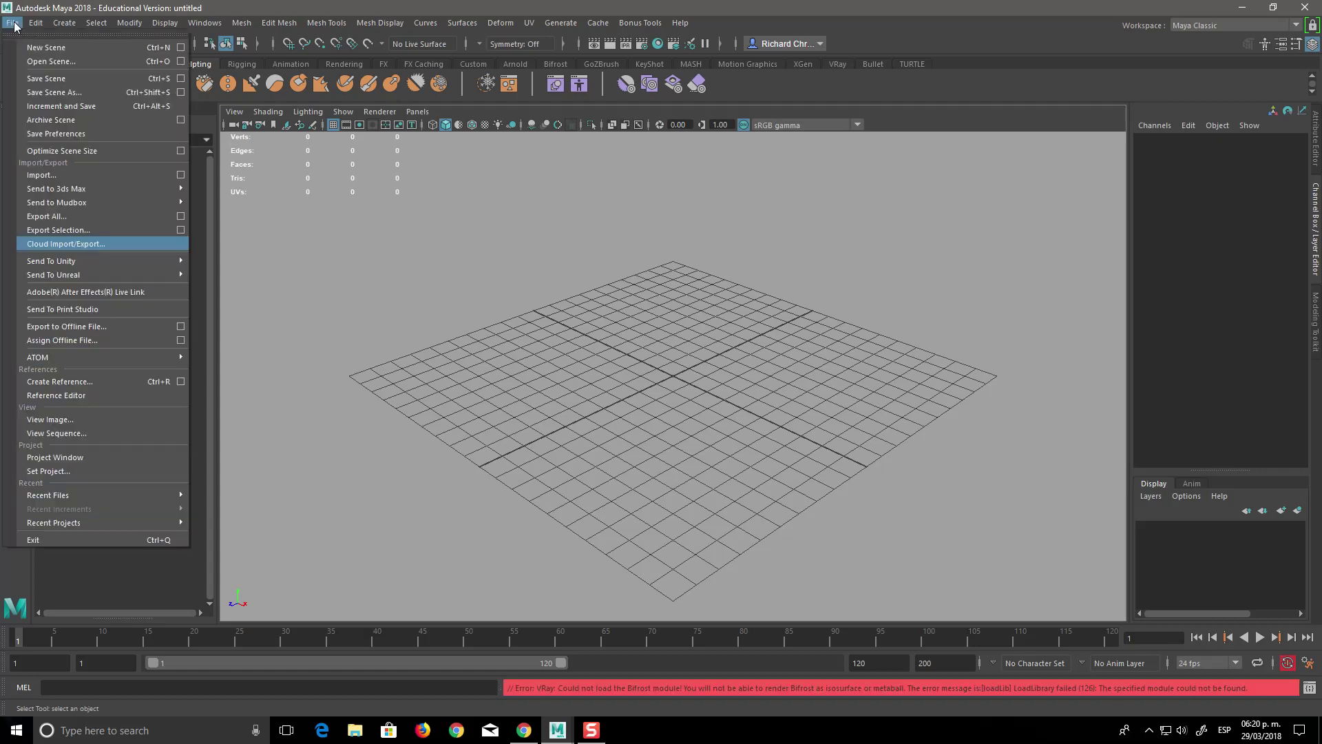
pyautogui.click(61, 62)
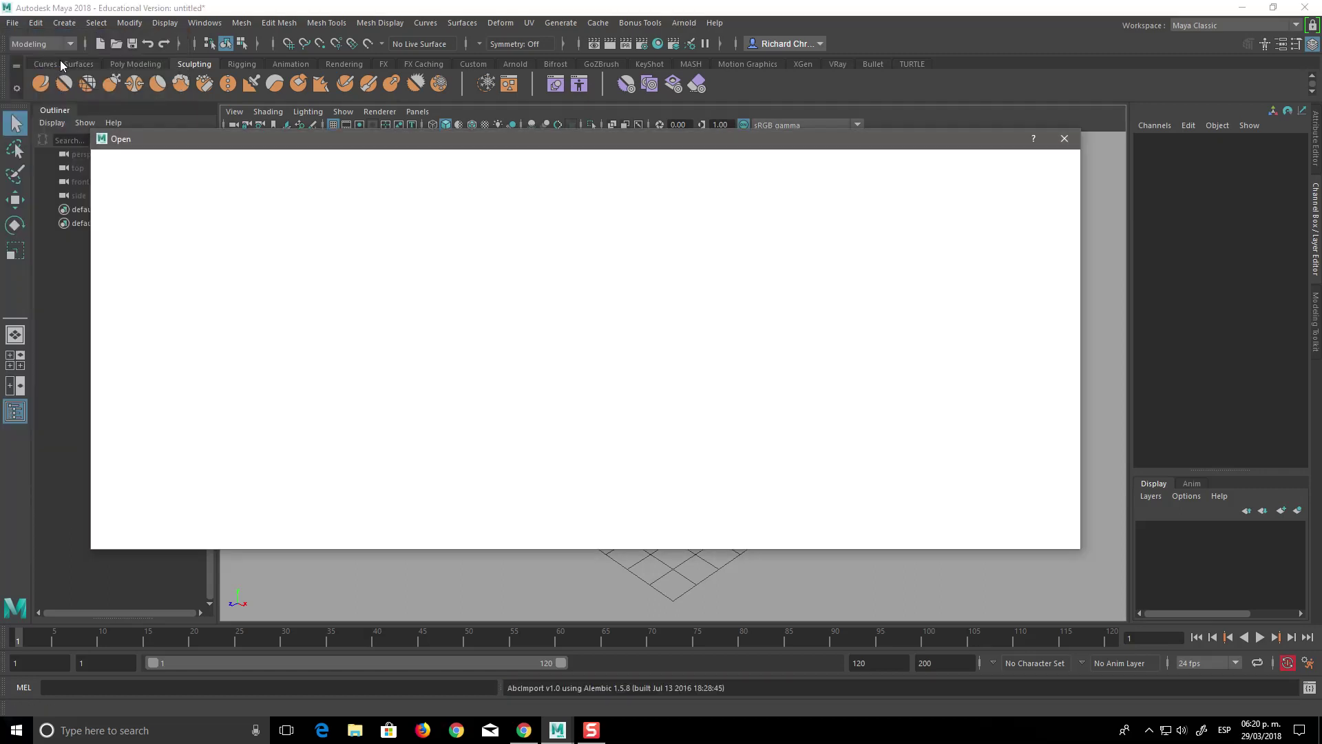
pyautogui.click(223, 290)
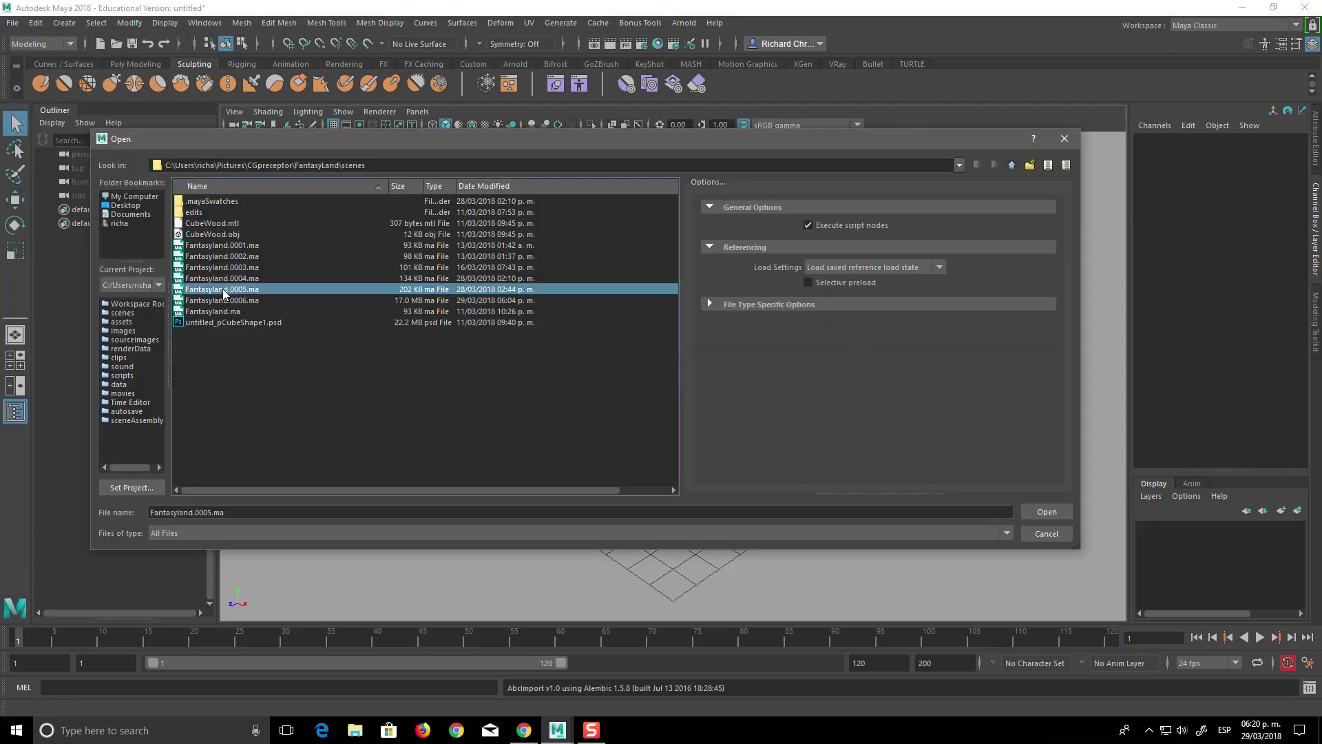
pyautogui.click(1067, 513)
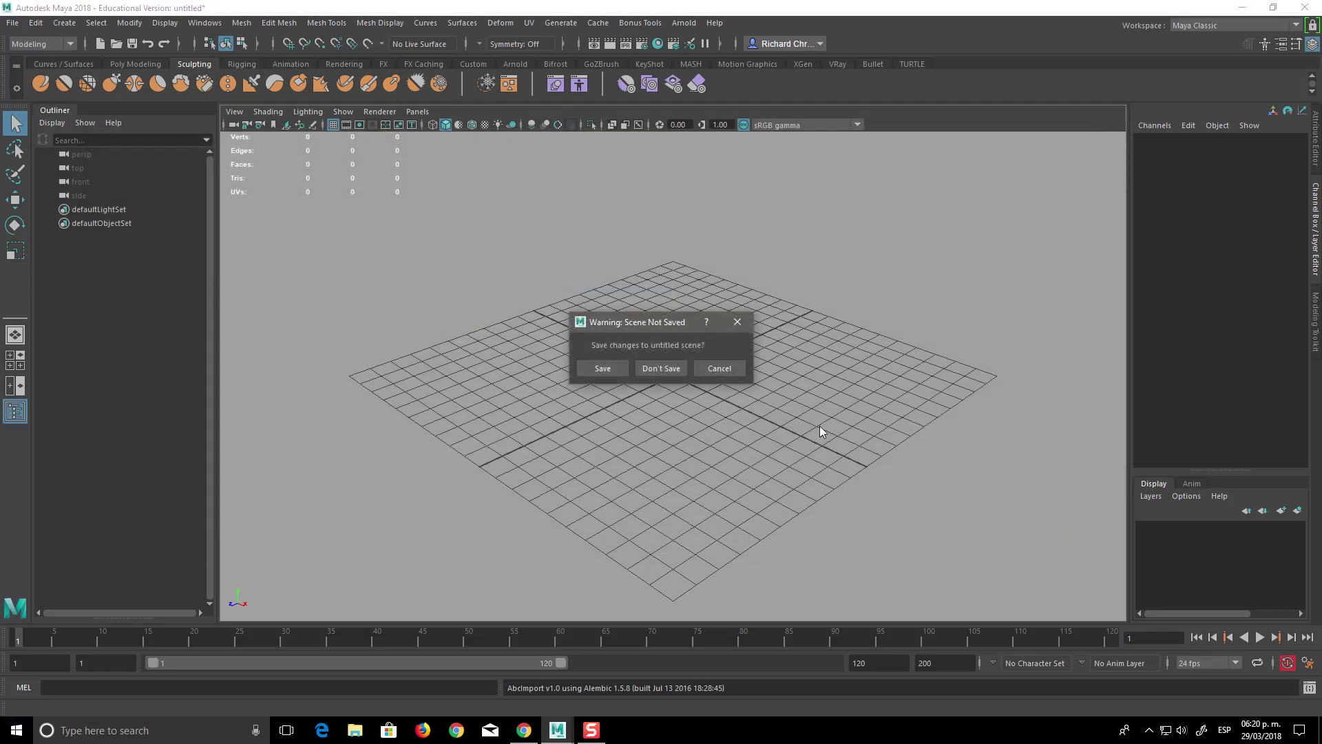
pyautogui.click(663, 369)
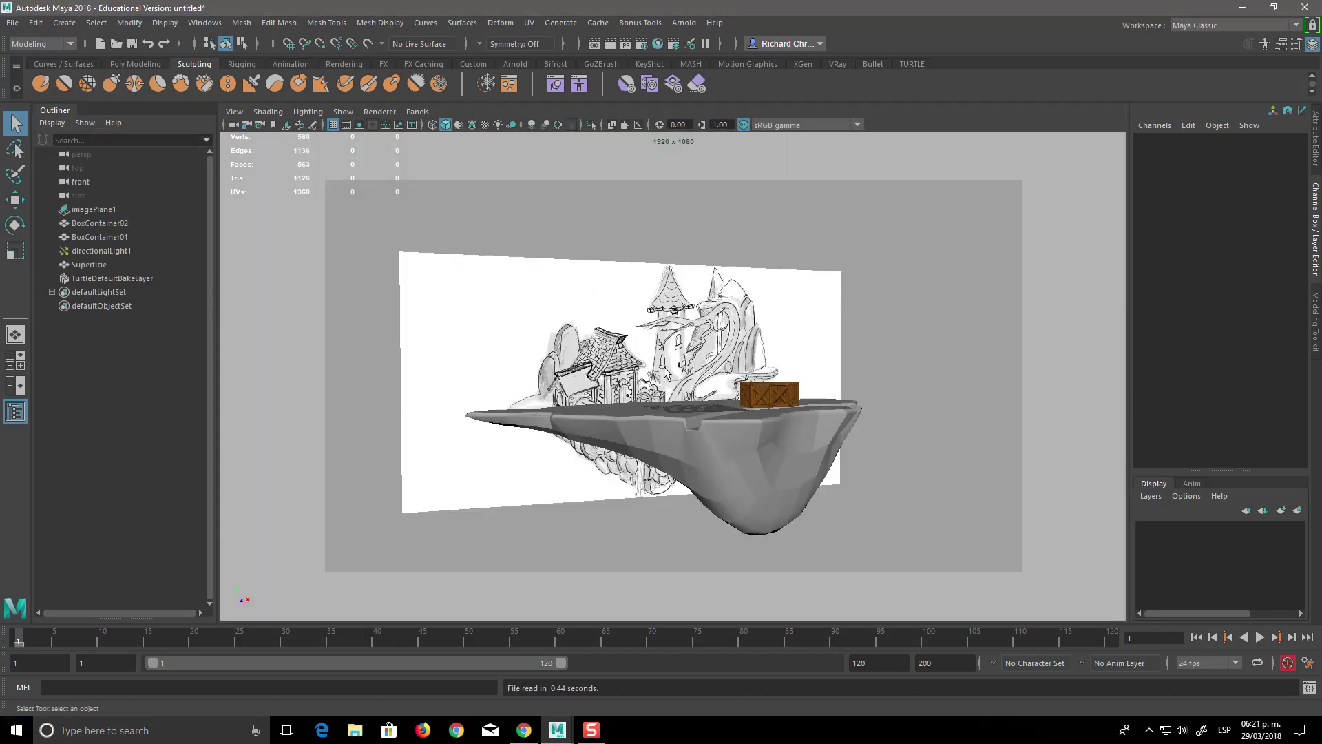
pyautogui.click(754, 499)
# Enter vertex mode on Superficie and pull the bottom hull vertex down to deepen it.
pyautogui.moveTo(733, 494)
pyautogui.keyDown('alt'); pyautogui.mouseDown()
pyautogui.moveTo(683, 426)
pyautogui.moveTo(735, 438)
pyautogui.moveTo(661, 399)
pyautogui.moveTo(709, 505)
pyautogui.mouseUp(); pyautogui.keyUp('alt')
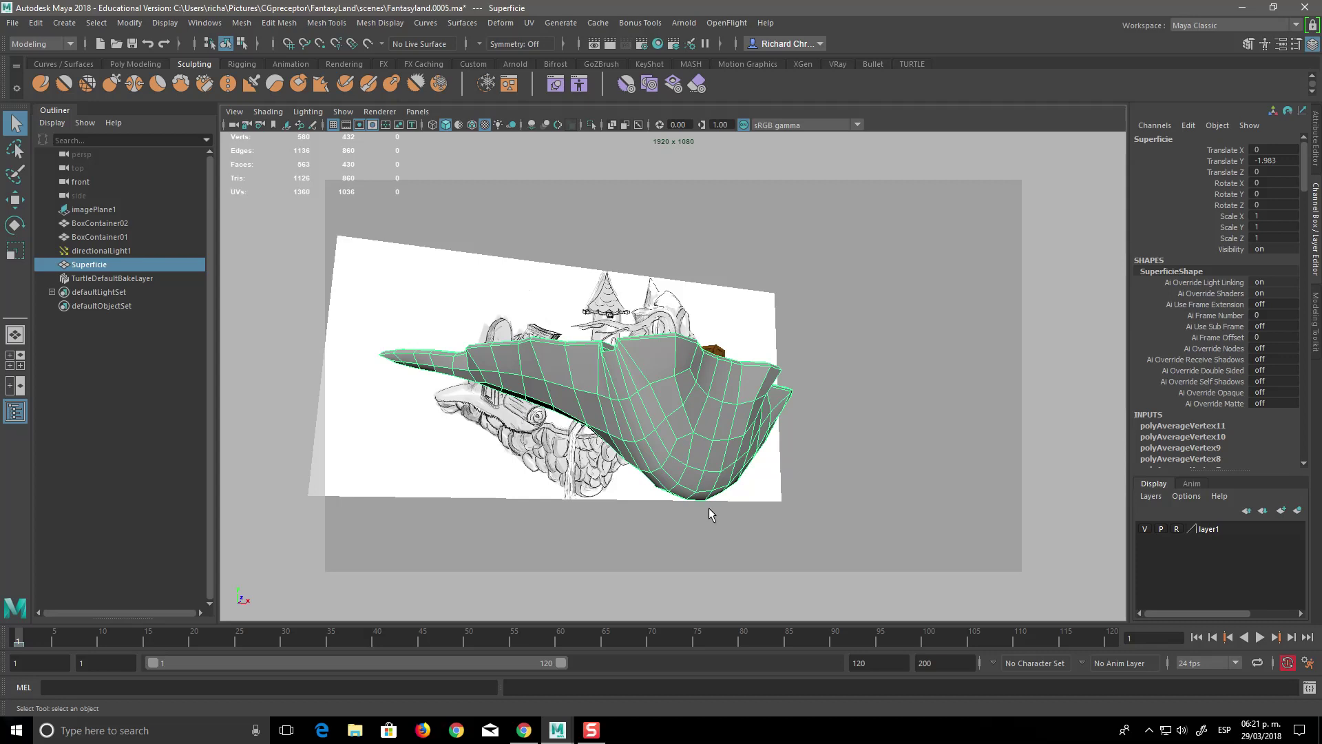
pyautogui.keyDown('alt'); pyautogui.moveTo(708, 514); pyautogui.dragTo(779, 556, button='right'); pyautogui.keyUp('alt')
pyautogui.keyDown('alt'); pyautogui.moveTo(779, 556); pyautogui.dragTo(751, 503); pyautogui.keyUp('alt')
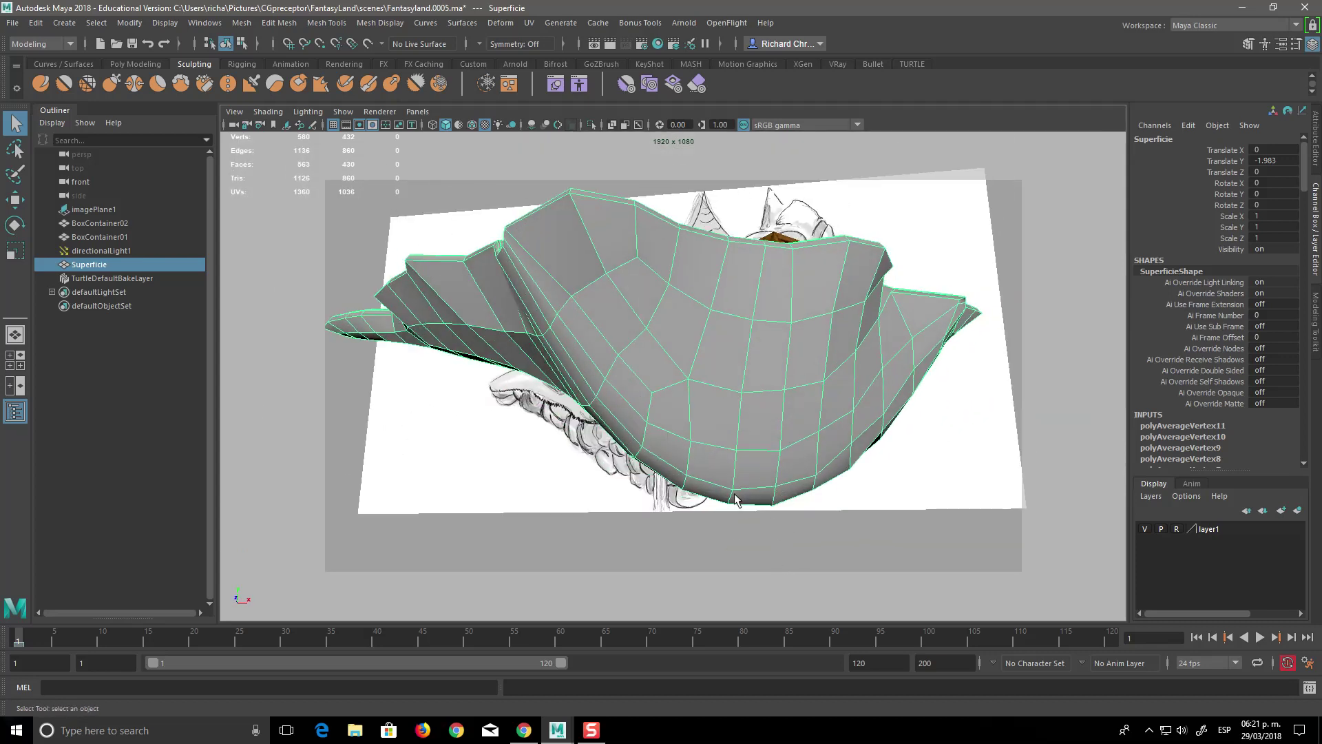
pyautogui.moveTo(732, 333); pyautogui.dragTo(674, 334, button='right')
pyautogui.click(729, 503)
pyautogui.press('w')
pyautogui.keyDown('alt'); pyautogui.moveTo(757, 547); pyautogui.dragTo(764, 517, button='right'); pyautogui.keyUp('alt')
pyautogui.keyDown('alt'); pyautogui.moveTo(766, 516); pyautogui.dragTo(715, 511); pyautogui.keyUp('alt')
pyautogui.moveTo(712, 409); pyautogui.dragTo(711, 449)
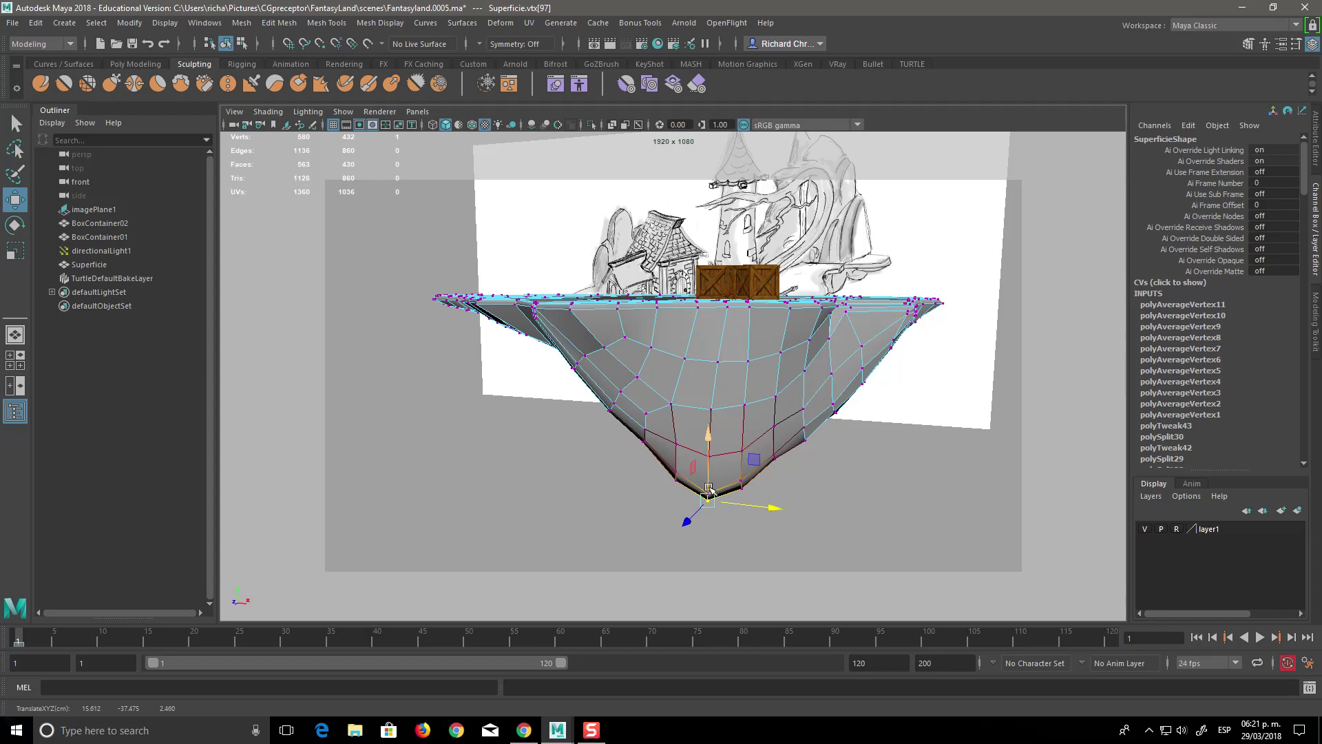
# Widen the soft-selection falloff and drag the bottom vertices down into a sharper point.
pyautogui.moveTo(709, 489); pyautogui.dragTo(730, 489, button='middle')
pyautogui.moveTo(708, 434); pyautogui.dragTo(707, 474)
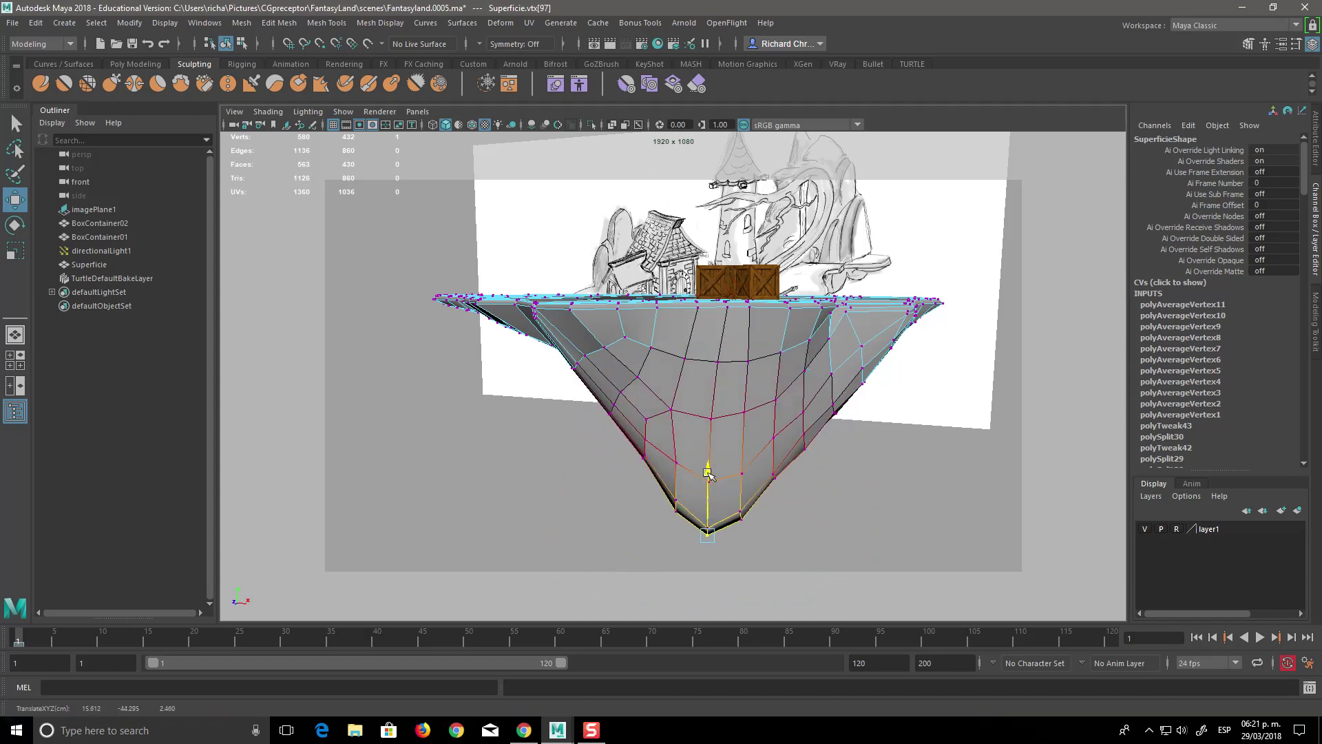
pyautogui.hotkey('ctrl', 'z')
pyautogui.hotkey('ctrl', 'z')
pyautogui.hotkey('ctrl', 'z')
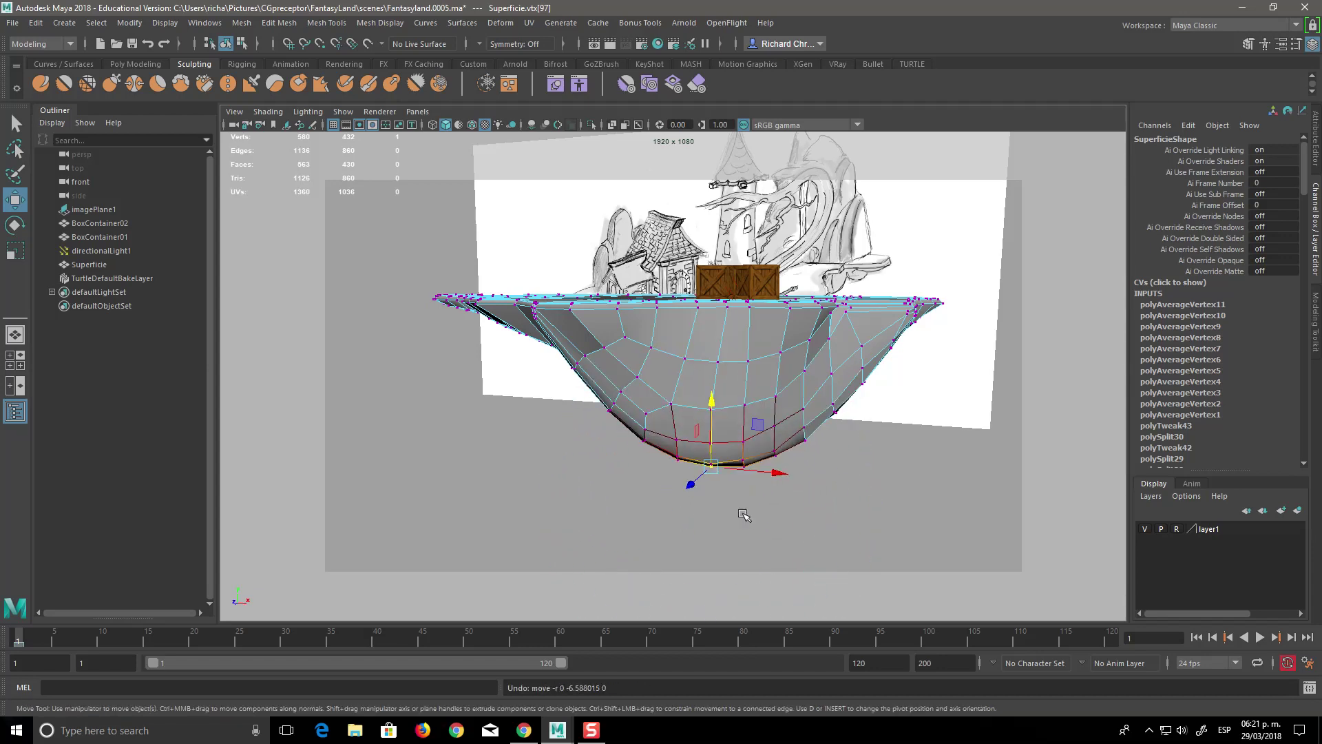
pyautogui.moveTo(713, 428)
pyautogui.mouseDown(button='middle')
pyautogui.moveTo(762, 446)
pyautogui.moveTo(755, 518)
pyautogui.mouseUp(button='middle')
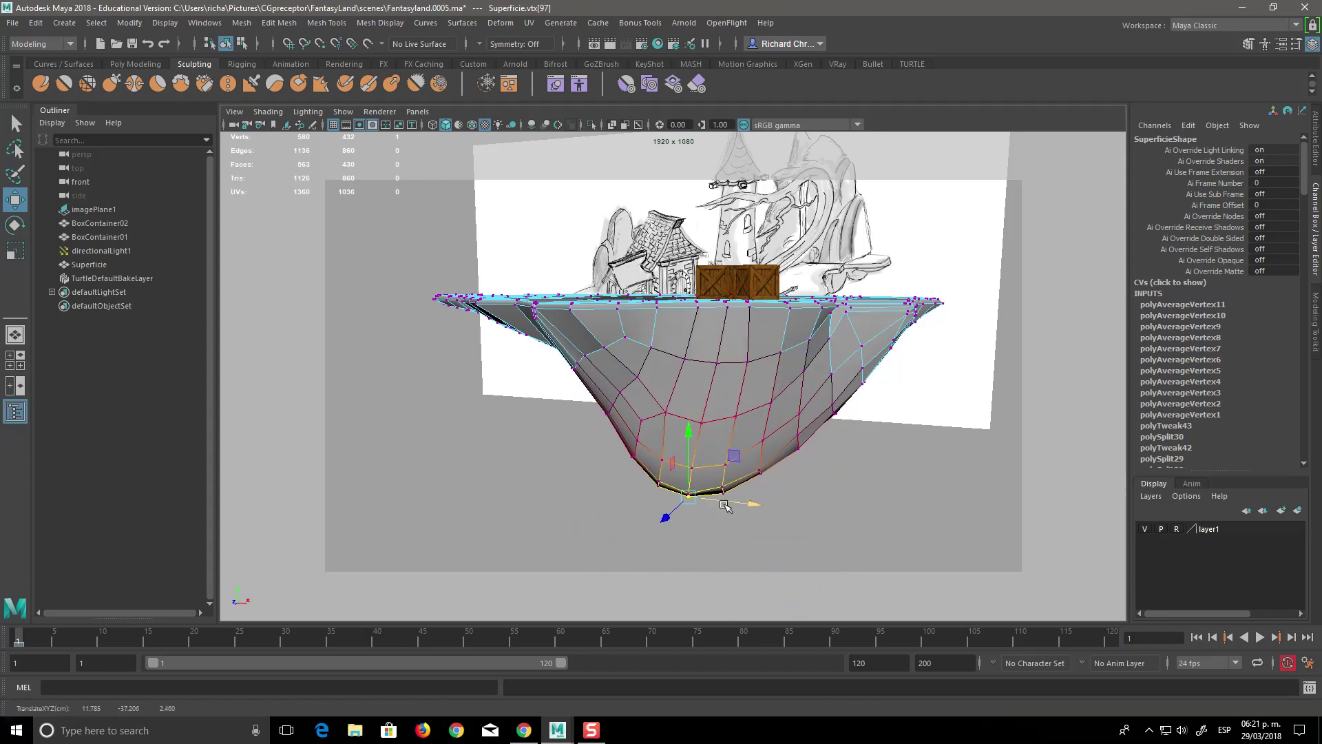
pyautogui.moveTo(665, 521); pyautogui.dragTo(657, 522, button='middle')
pyautogui.moveTo(688, 436); pyautogui.dragTo(689, 489)
pyautogui.keyDown('alt'); pyautogui.moveTo(809, 538); pyautogui.dragTo(682, 448); pyautogui.keyUp('alt')
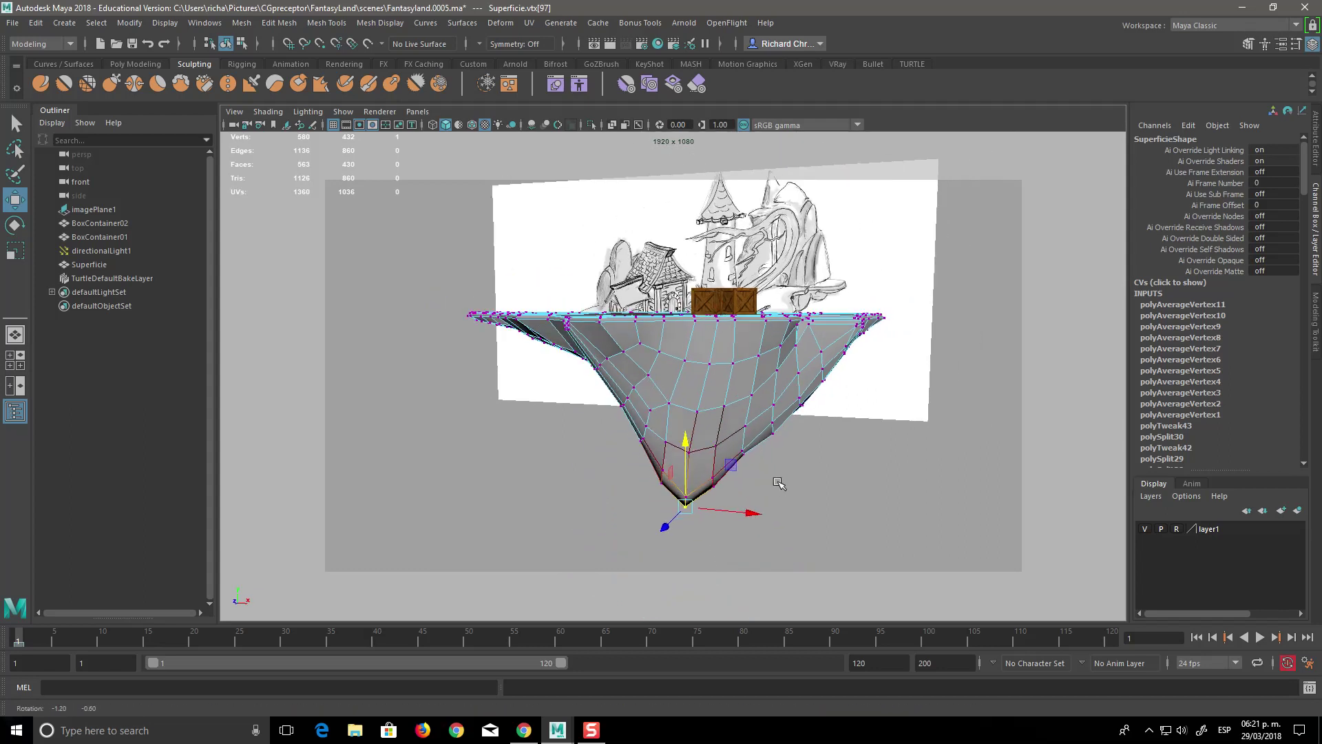
# Adjust a side vertex of the hull, then return Superficie to Object Mode.
pyautogui.click(633, 398)
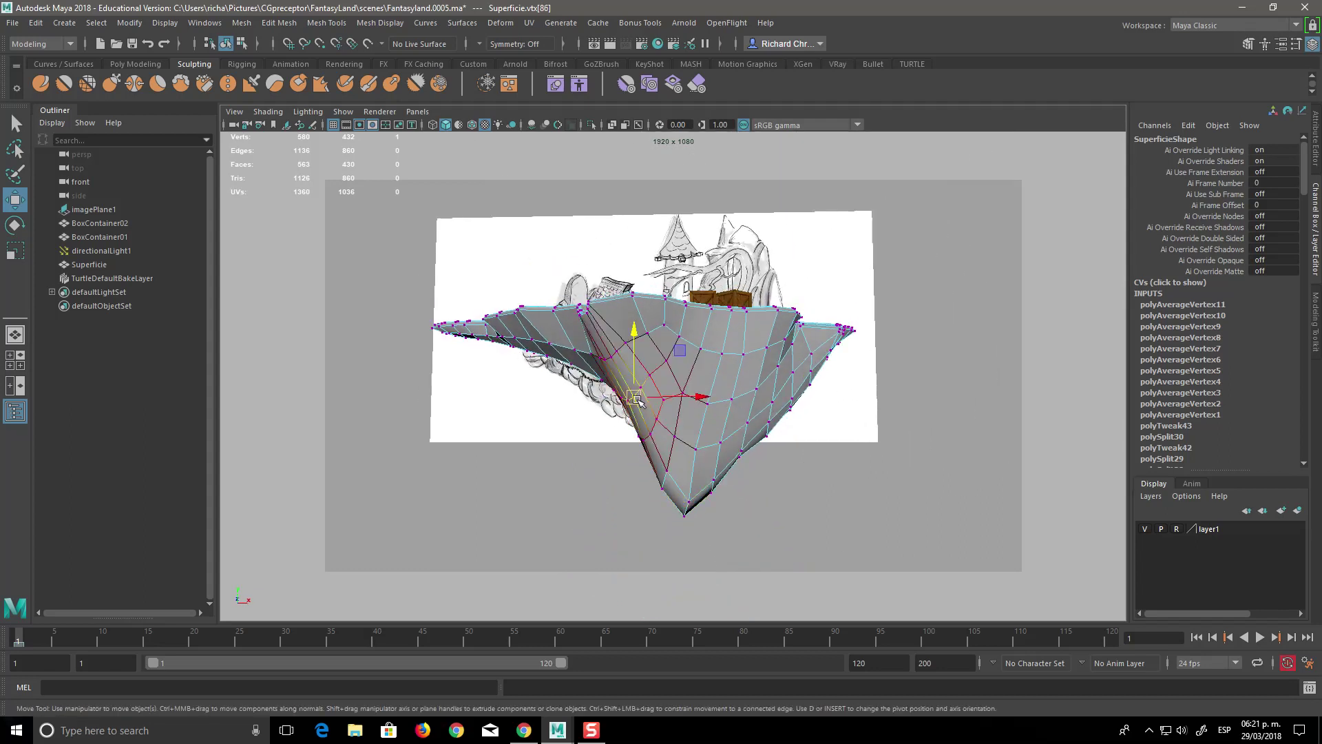
pyautogui.click(597, 464)
pyautogui.click(657, 398)
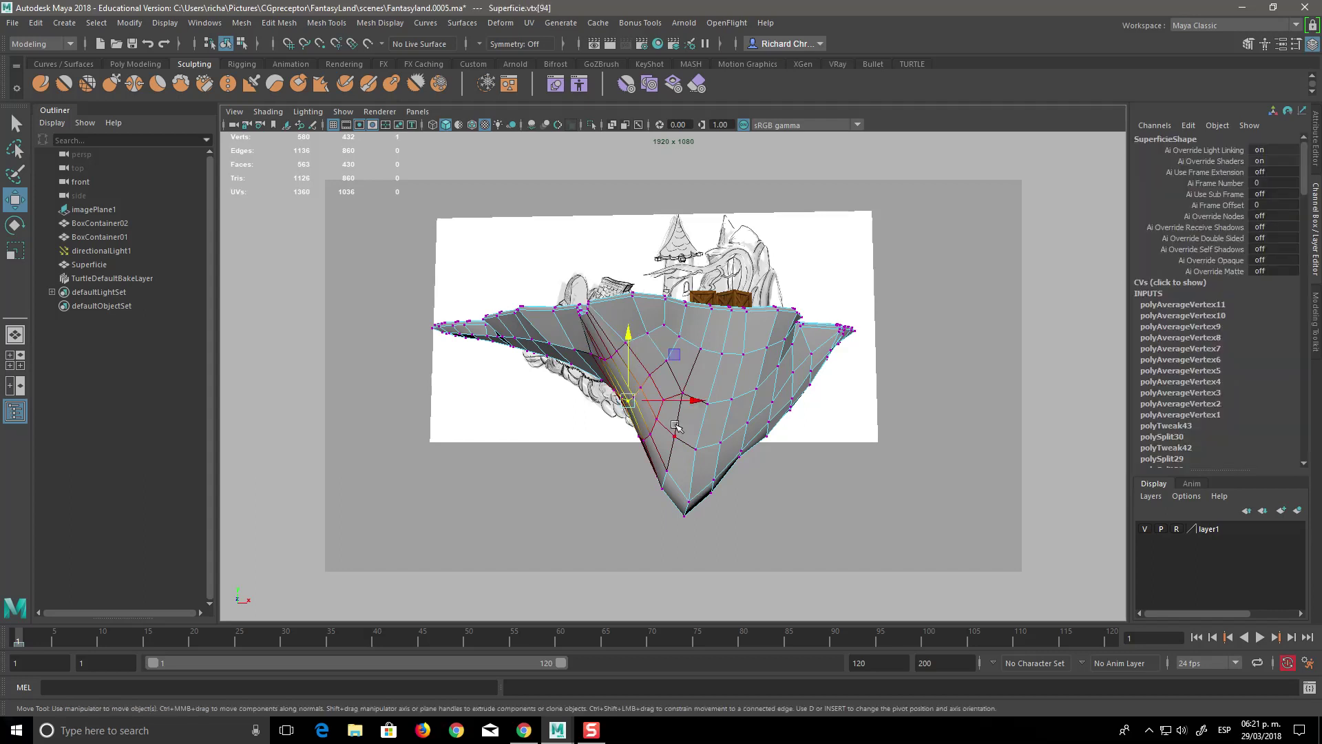
pyautogui.keyDown('alt'); pyautogui.moveTo(658, 398); pyautogui.dragTo(661, 410); pyautogui.keyUp('alt')
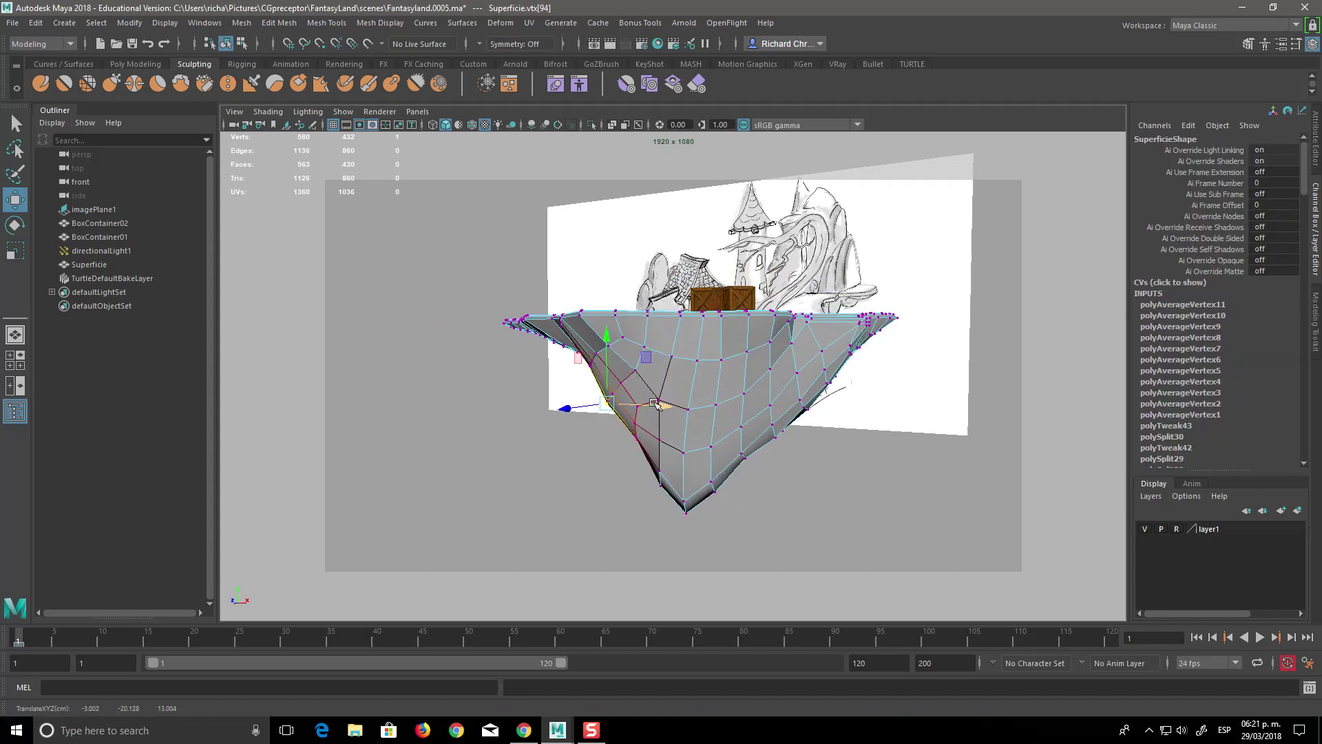
pyautogui.moveTo(665, 408)
pyautogui.keyDown('alt'); pyautogui.mouseDown()
pyautogui.moveTo(826, 461)
pyautogui.moveTo(944, 452)
pyautogui.moveTo(754, 476)
pyautogui.moveTo(770, 465)
pyautogui.moveTo(788, 494)
pyautogui.moveTo(734, 474)
pyautogui.mouseUp(); pyautogui.keyUp('alt')
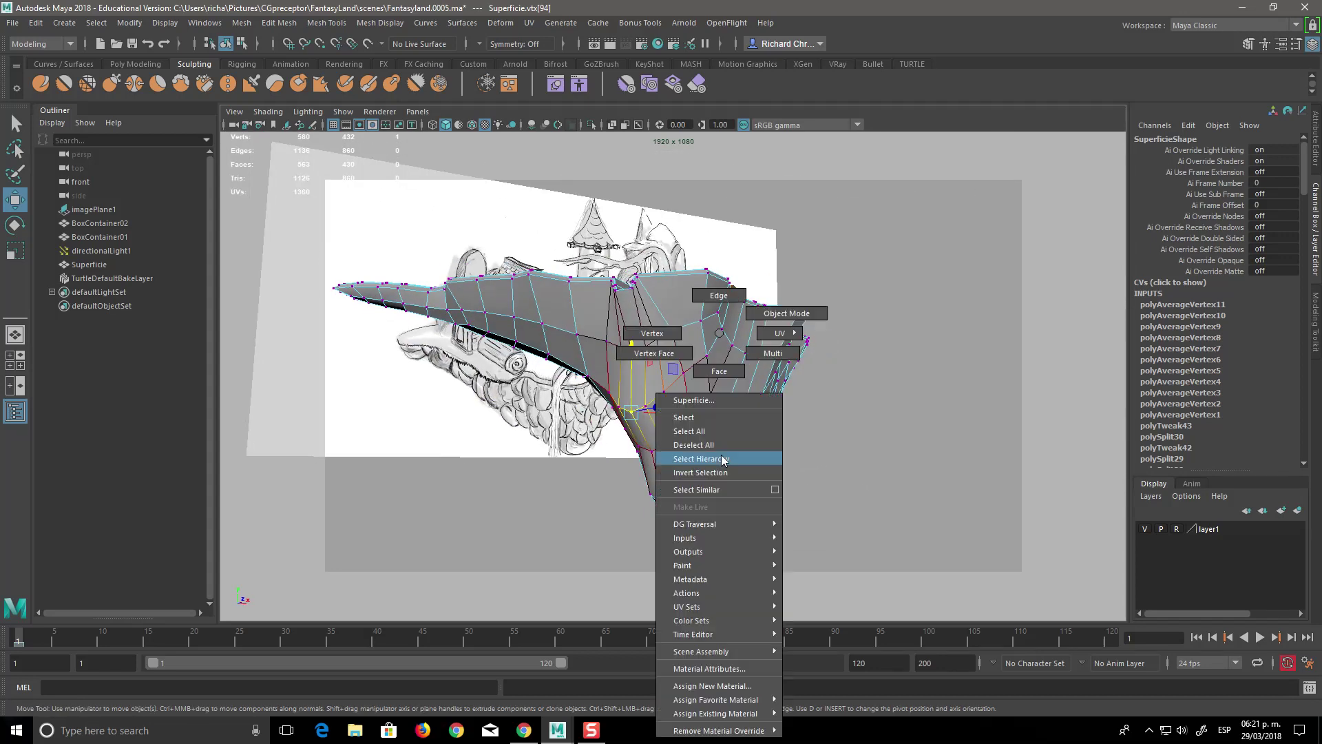
pyautogui.moveTo(734, 474); pyautogui.dragTo(778, 306, button='right')
pyautogui.moveTo(797, 482)
pyautogui.keyDown('alt'); pyautogui.mouseDown()
pyautogui.moveTo(759, 423)
pyautogui.moveTo(699, 535)
pyautogui.moveTo(765, 439)
pyautogui.moveTo(661, 493)
pyautogui.mouseUp(); pyautogui.keyUp('alt')
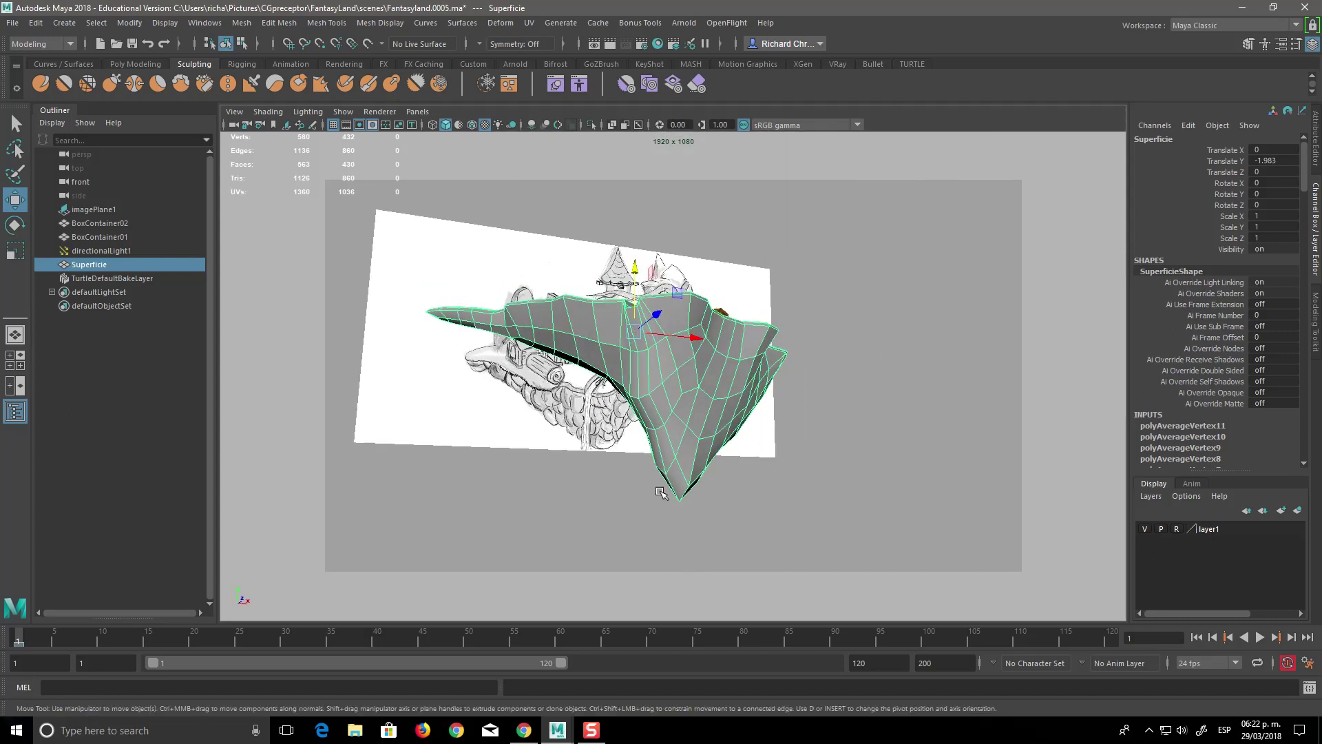
# Export the selected Superficie as Land.obj in OBJexport format, then close the scene window.
pyautogui.click(13, 23)
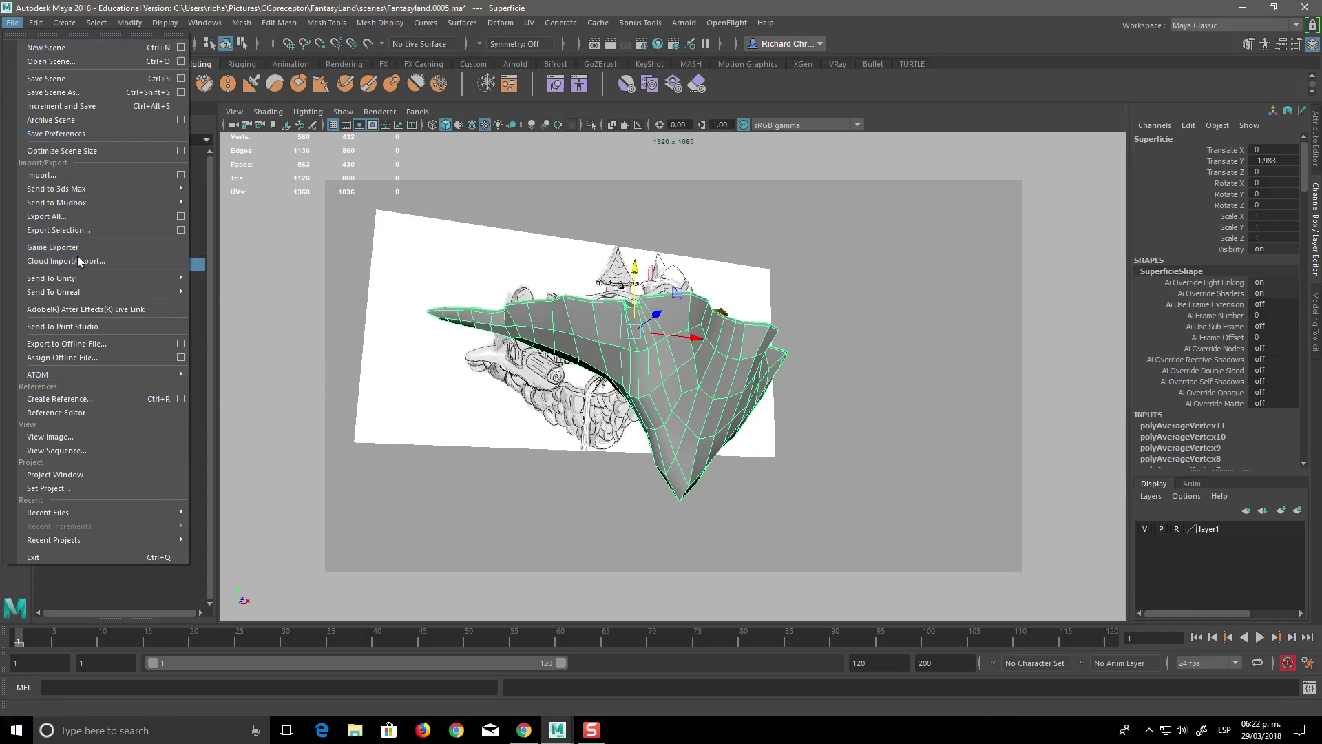
pyautogui.click(71, 233)
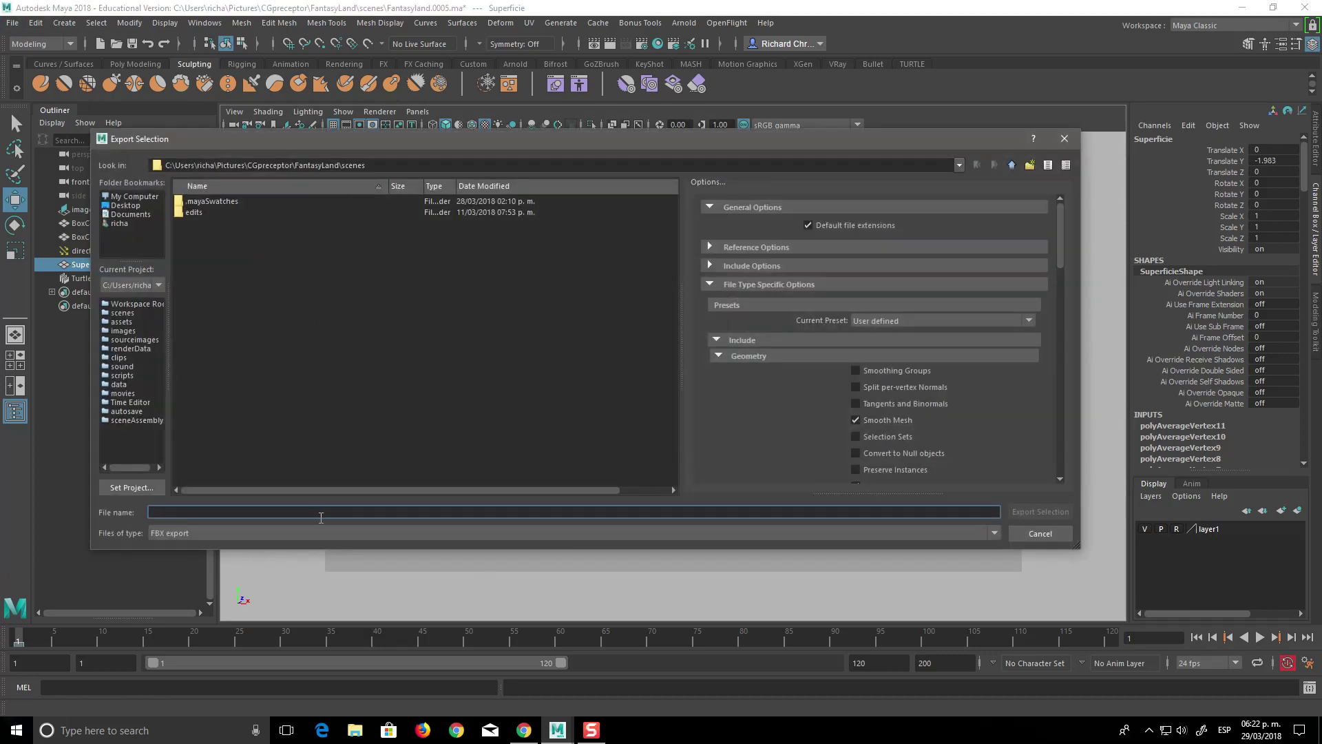
pyautogui.click(310, 539)
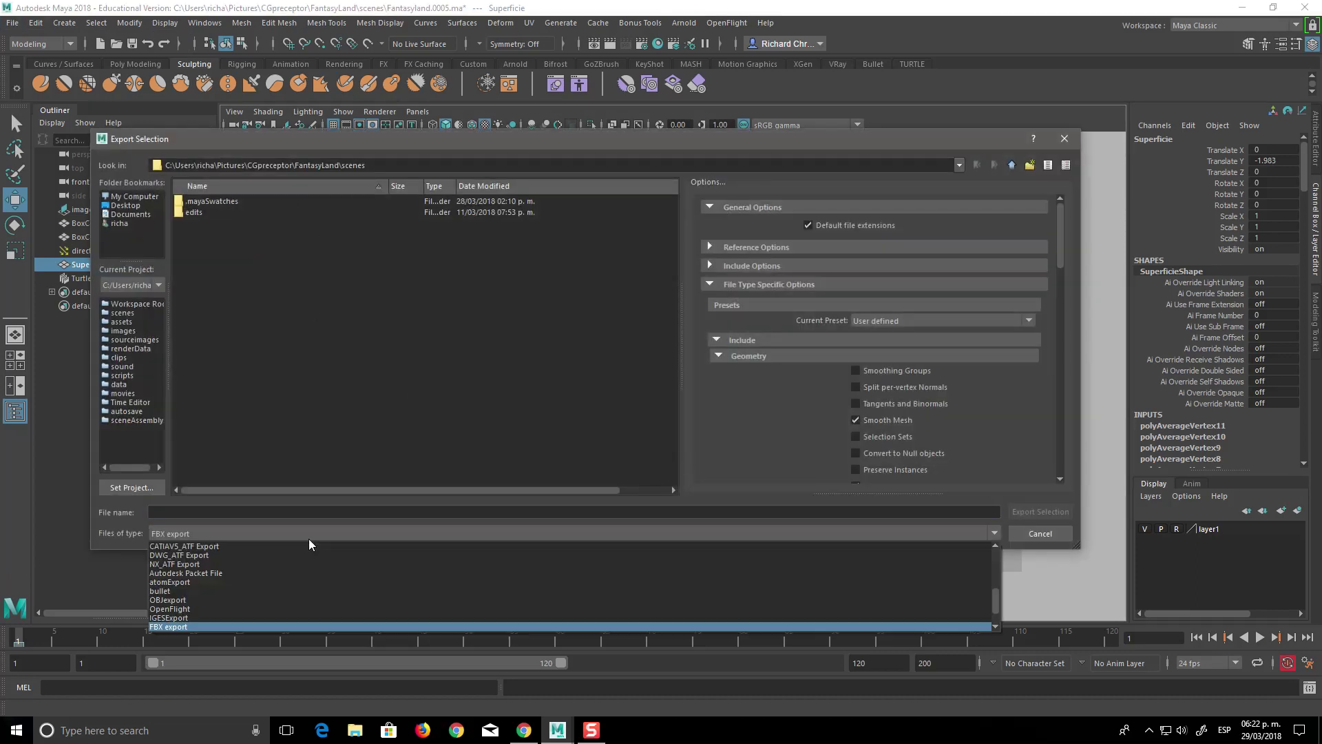
pyautogui.click(180, 602)
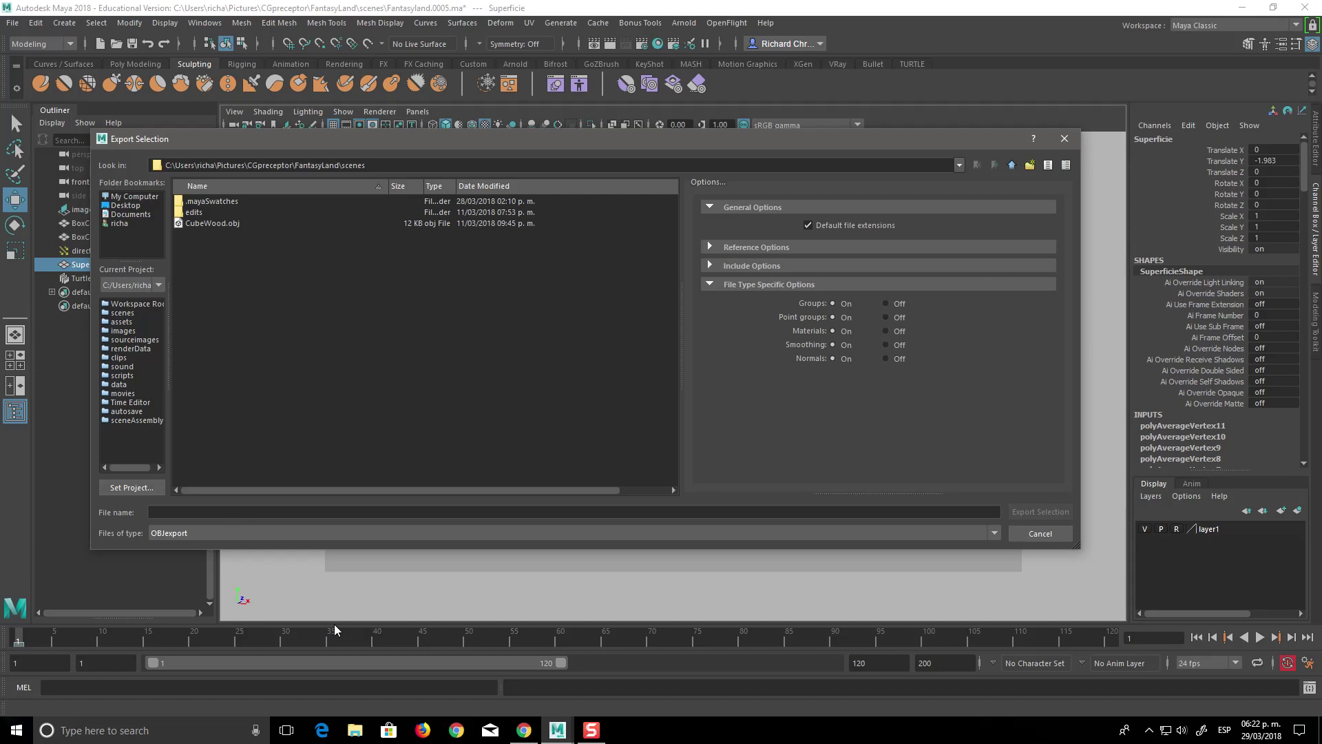
pyautogui.click(517, 509)
pyautogui.write('Land')
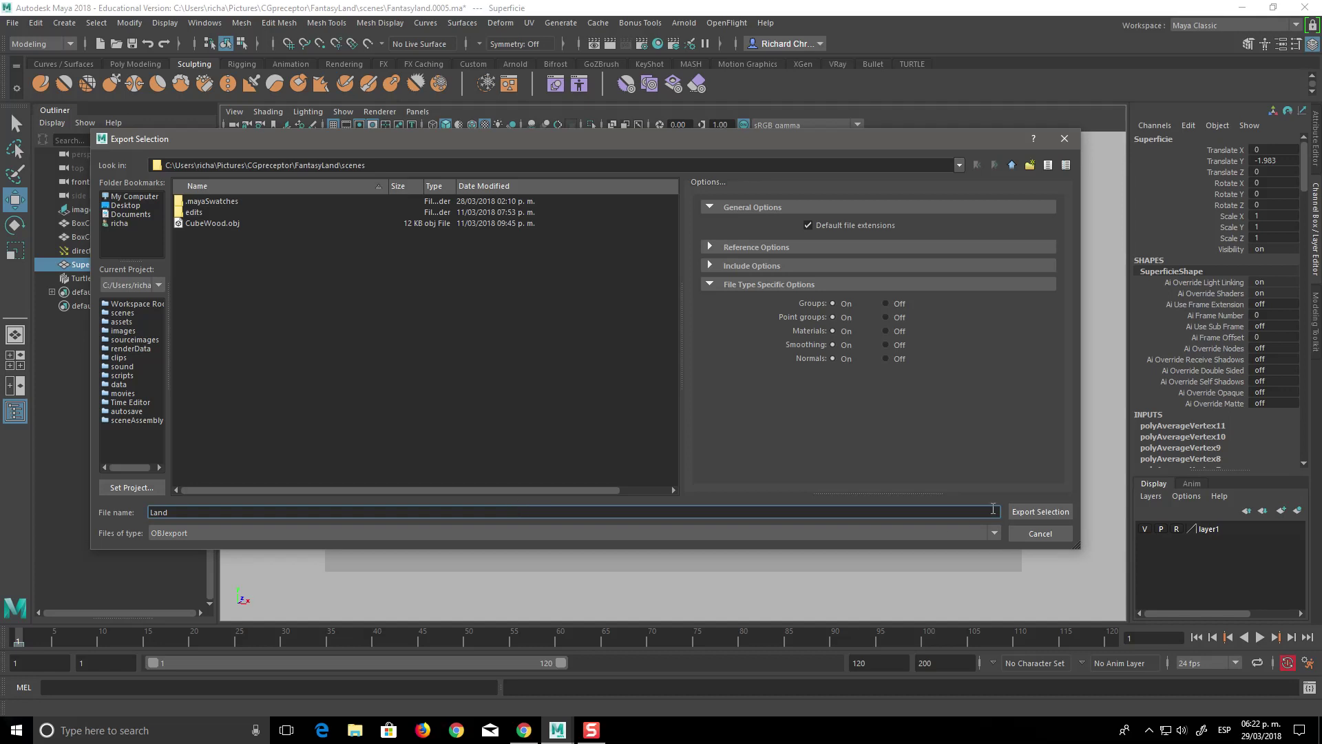
pyautogui.click(1050, 512)
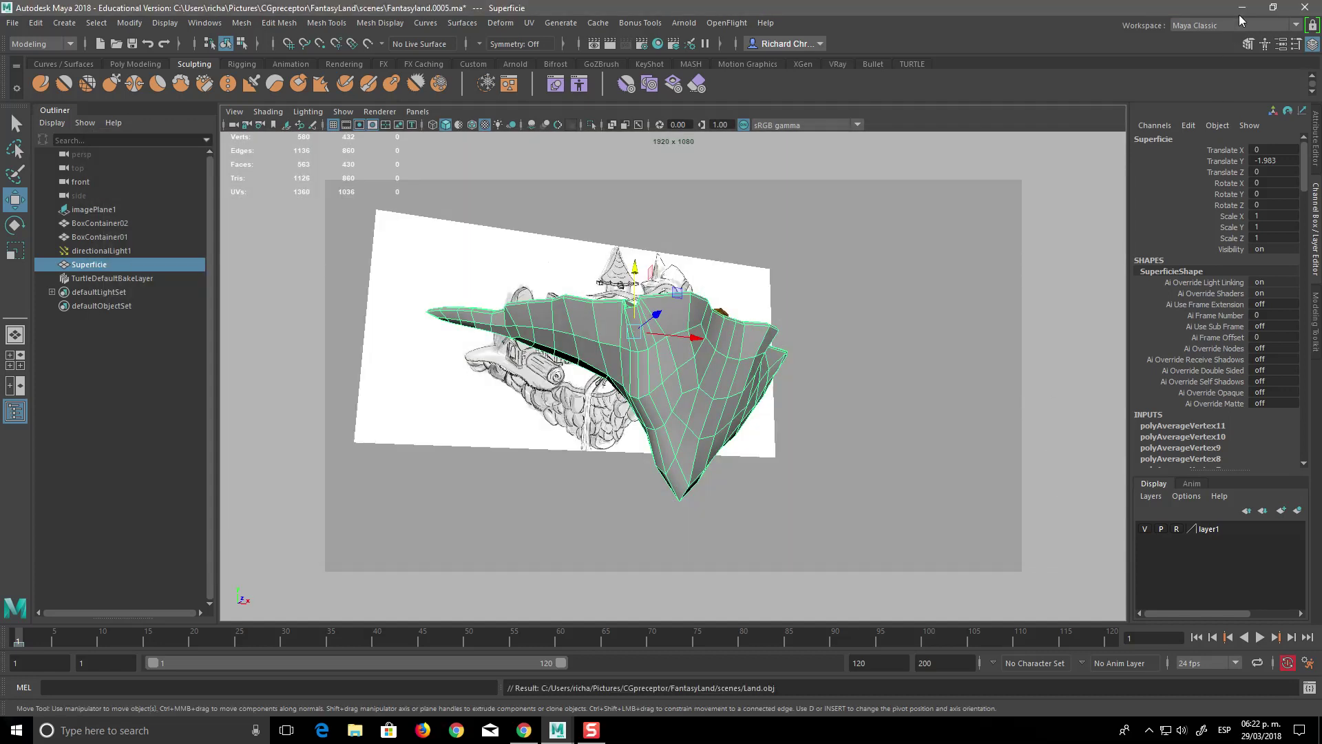
pyautogui.click(1305, 7)
# Close the 0005 scene without saving and switch to the Fantasyland.0006 Maya window.
pyautogui.click(664, 372)
pyautogui.click(561, 735)
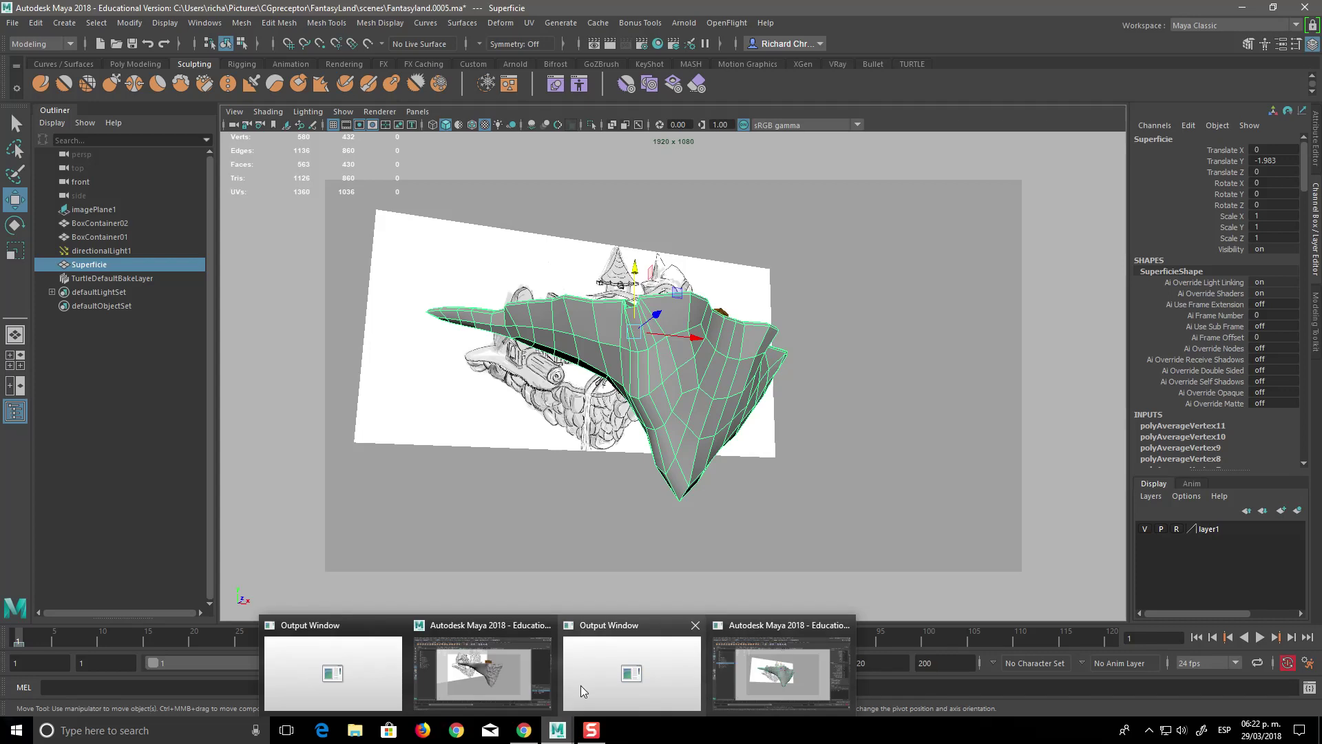
pyautogui.click(509, 676)
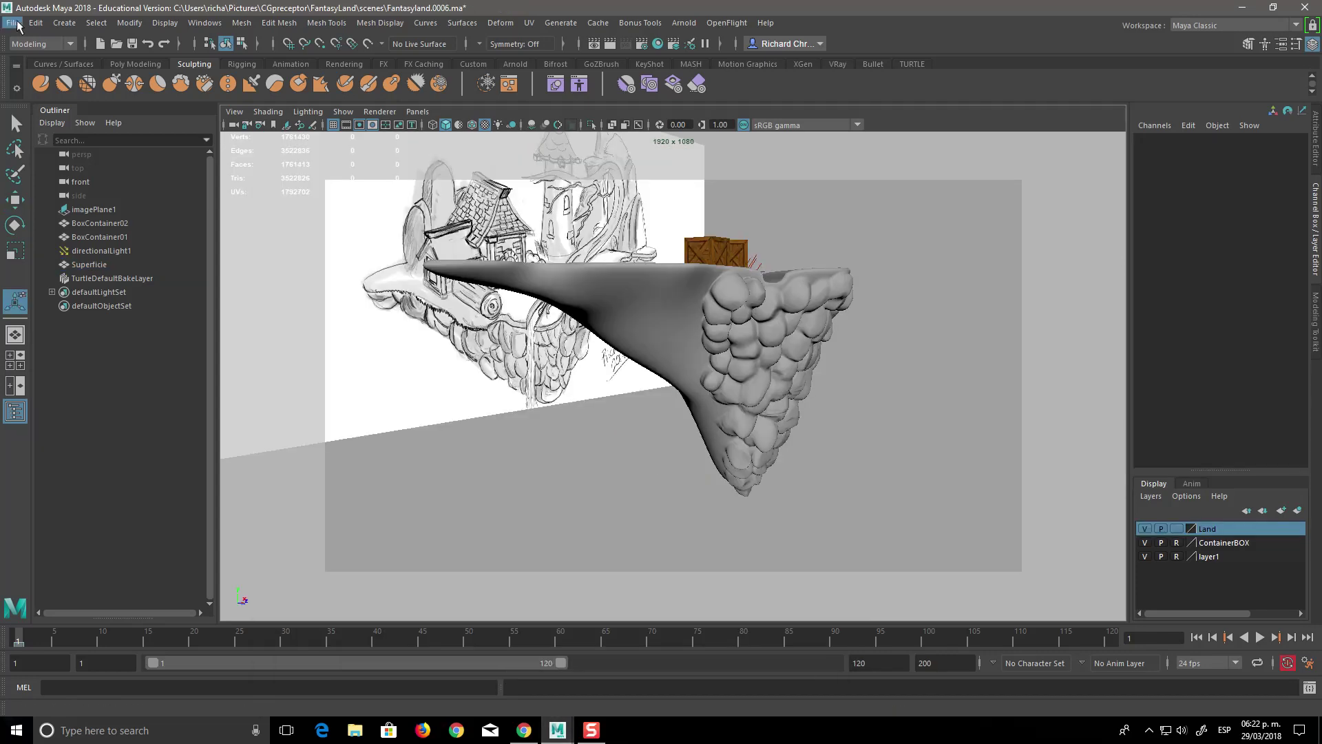
# Import Land.obj into Fantasyland.0006 and select the imported Land1:Superficie mesh.
pyautogui.click(15, 25)
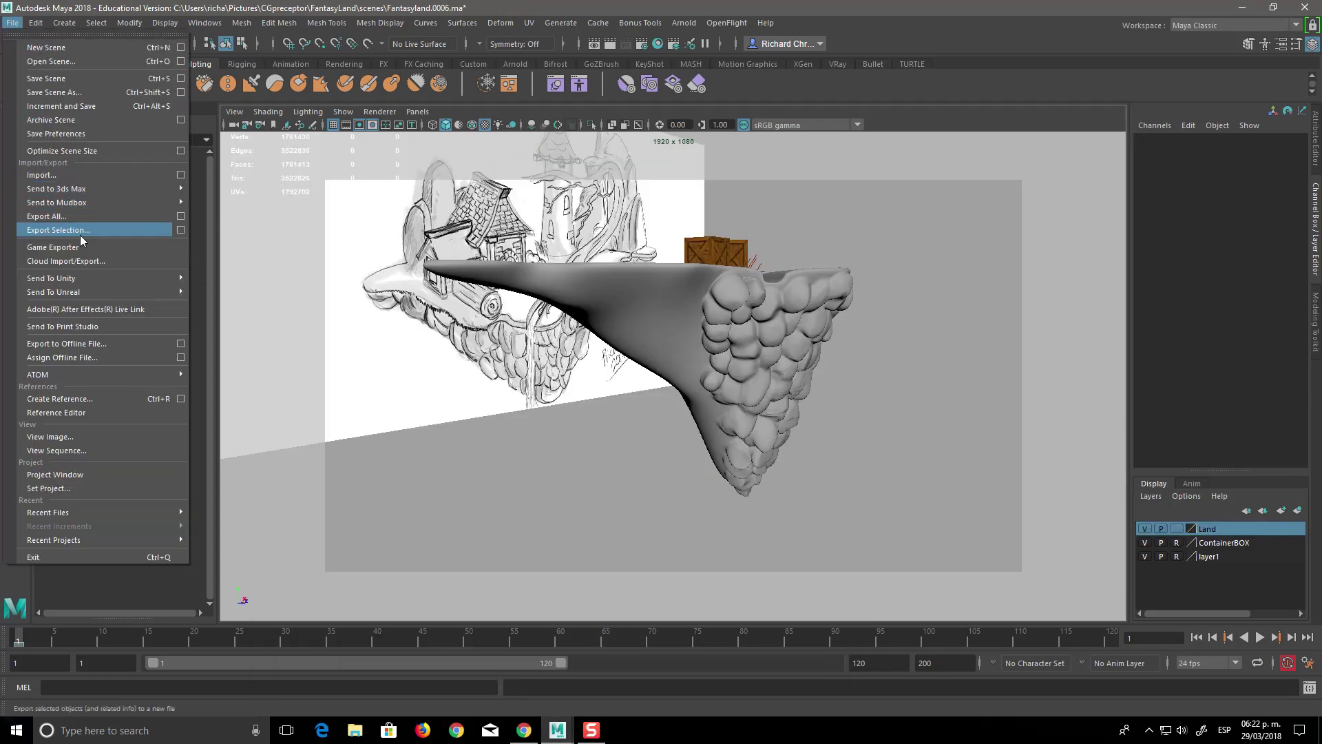
pyautogui.click(75, 175)
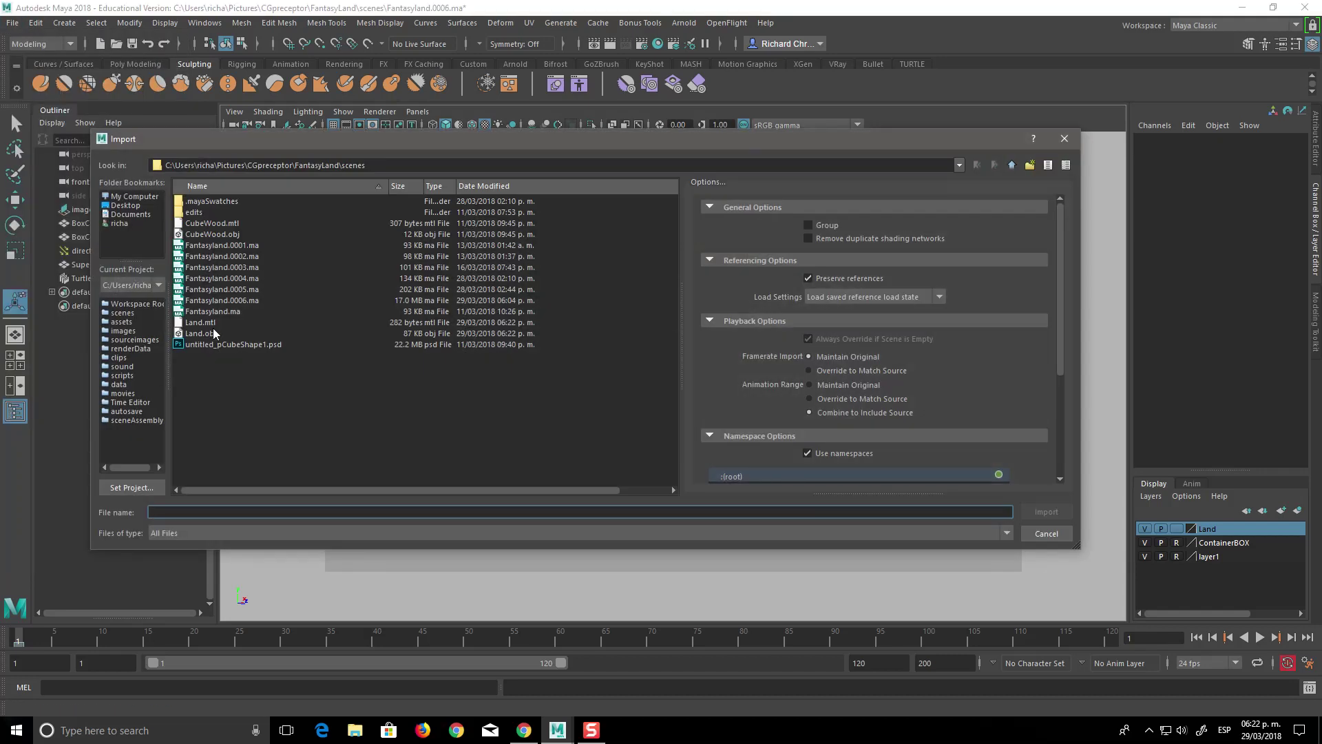
pyautogui.click(220, 334)
pyautogui.click(1046, 511)
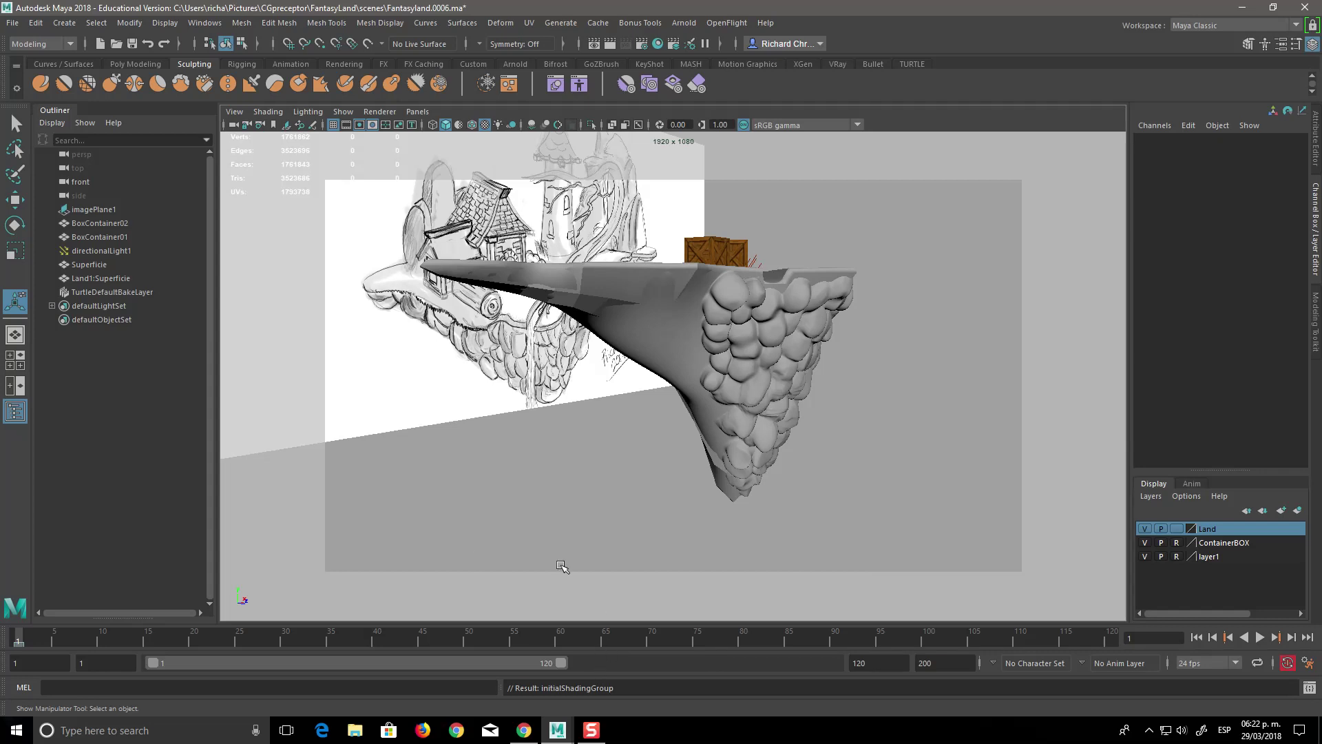
pyautogui.click(675, 294)
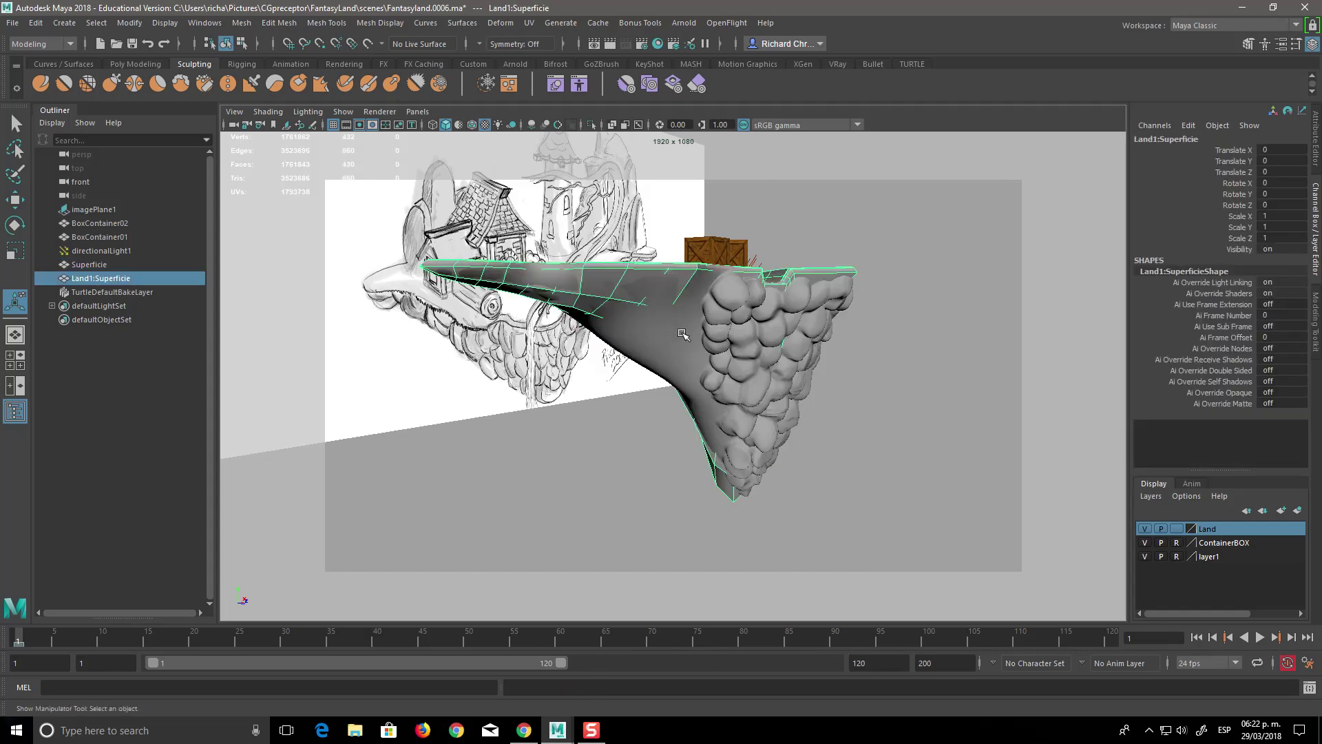
# Turn on X-ray to compare the meshes, then select Land1:Superficie and enter vertex mode.
pyautogui.moveTo(791, 505)
pyautogui.keyDown('alt'); pyautogui.mouseDown()
pyautogui.moveTo(772, 460)
pyautogui.moveTo(617, 487)
pyautogui.moveTo(507, 487)
pyautogui.moveTo(812, 490)
pyautogui.moveTo(792, 444)
pyautogui.mouseUp(); pyautogui.keyUp('alt')
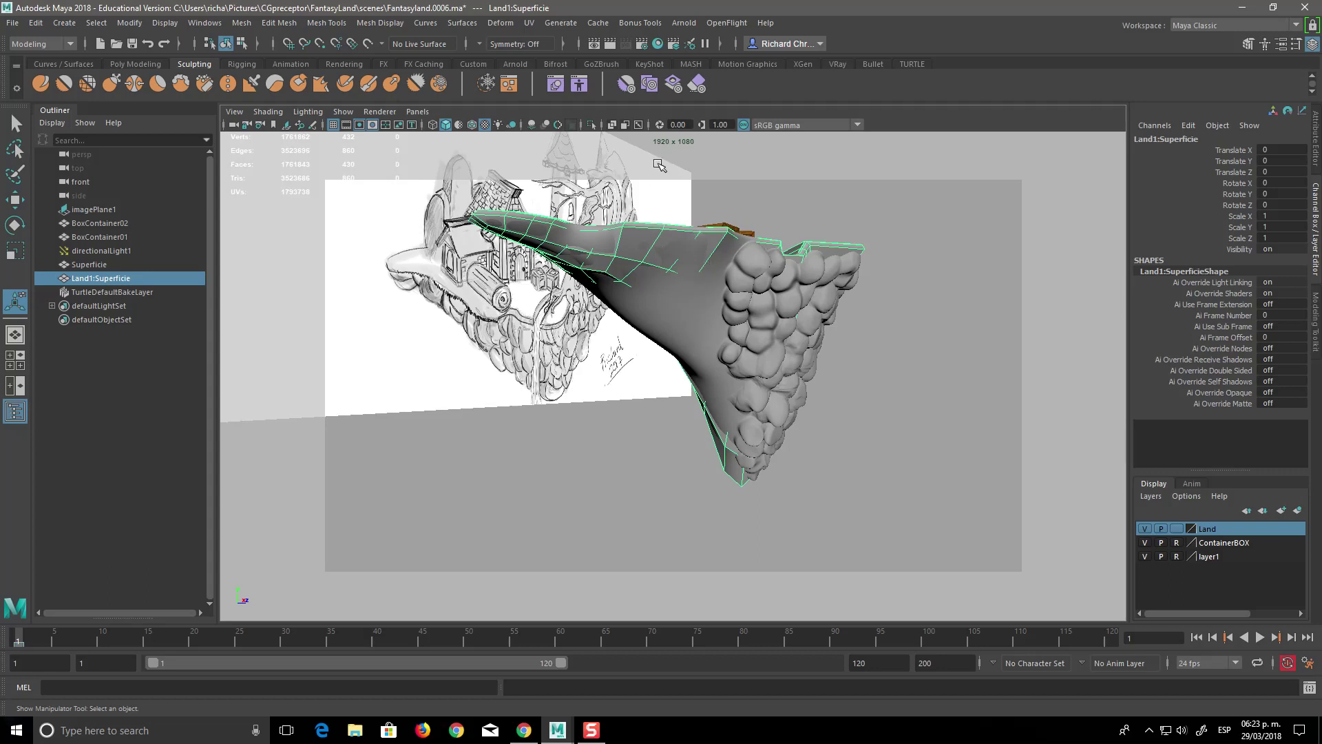
pyautogui.click(612, 125)
pyautogui.keyDown('alt'); pyautogui.moveTo(737, 361); pyautogui.dragTo(636, 384); pyautogui.keyUp('alt')
pyautogui.moveTo(587, 376); pyautogui.dragTo(584, 369, button='right')
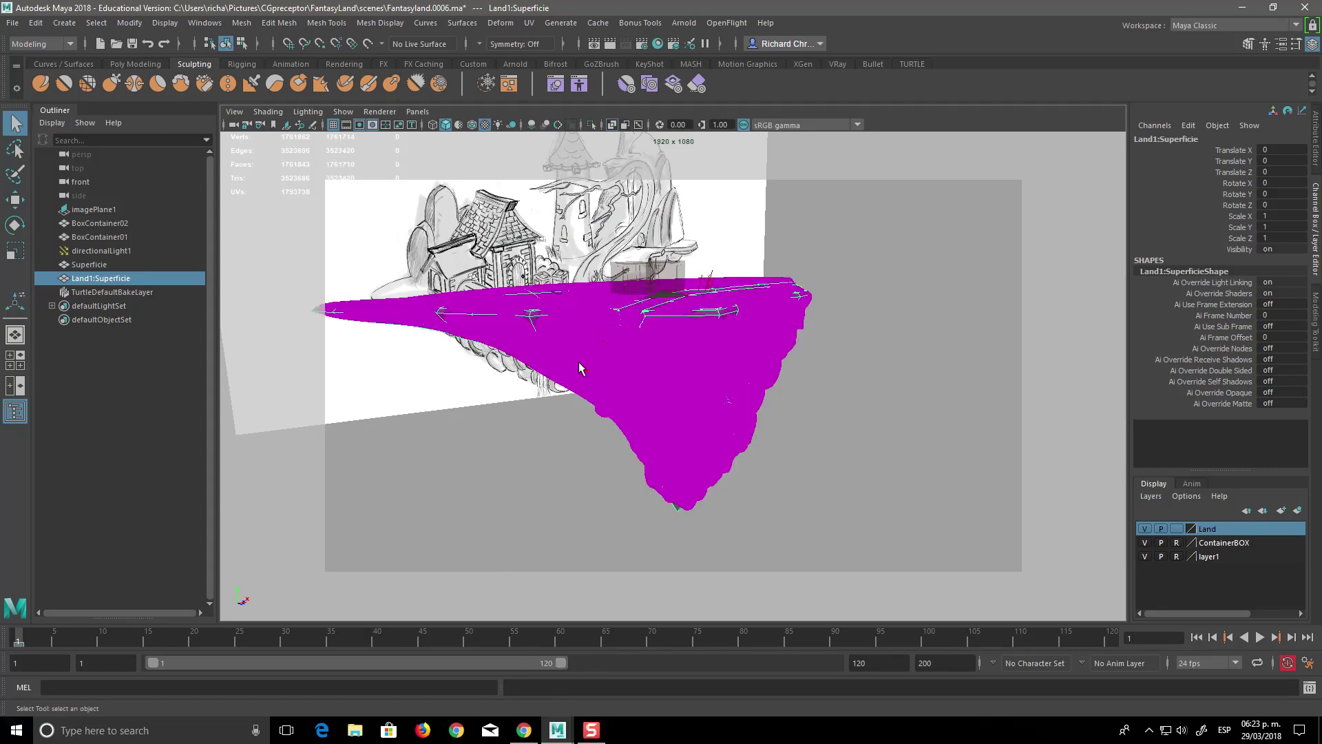
pyautogui.press('F8')
pyautogui.click(548, 329)
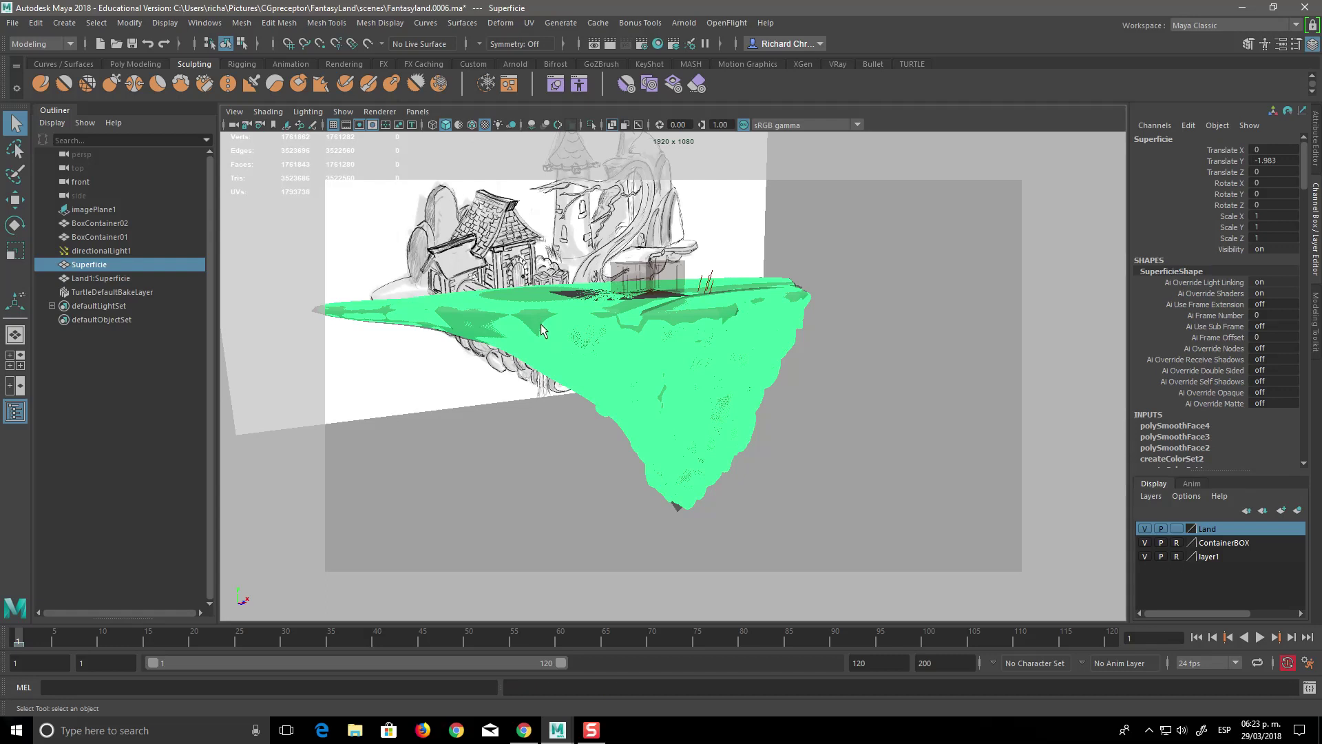
pyautogui.click(540, 324)
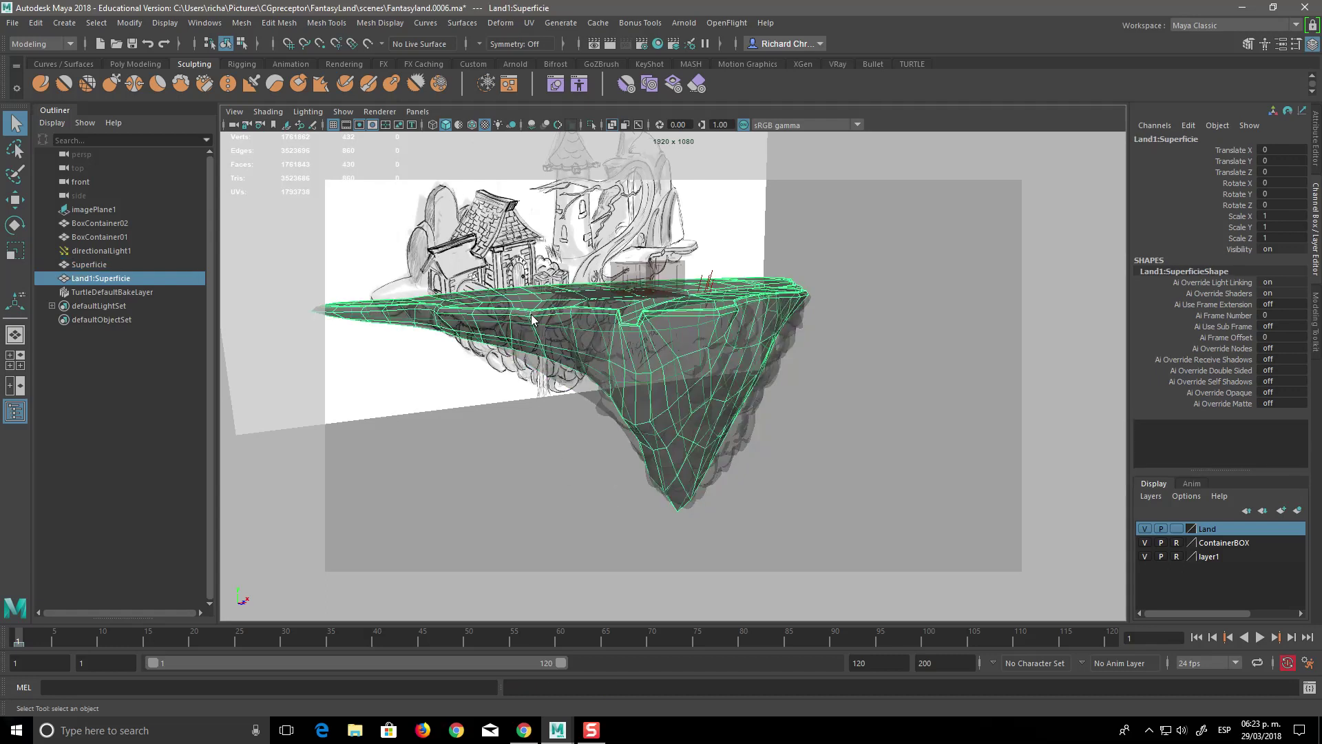
pyautogui.moveTo(531, 319); pyautogui.dragTo(475, 317, button='right')
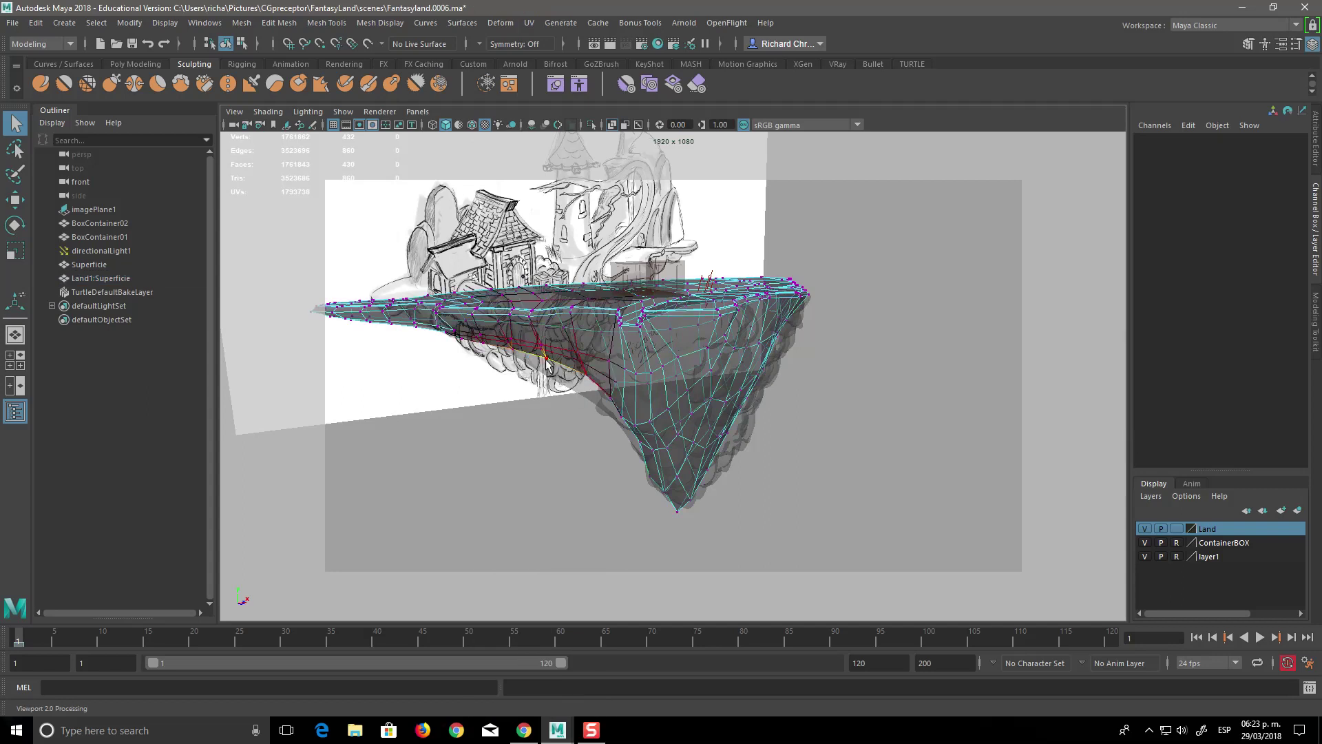
# Select underside vertices of the shell and nudge them slightly along Y.
pyautogui.click(545, 359)
pyautogui.press('w')
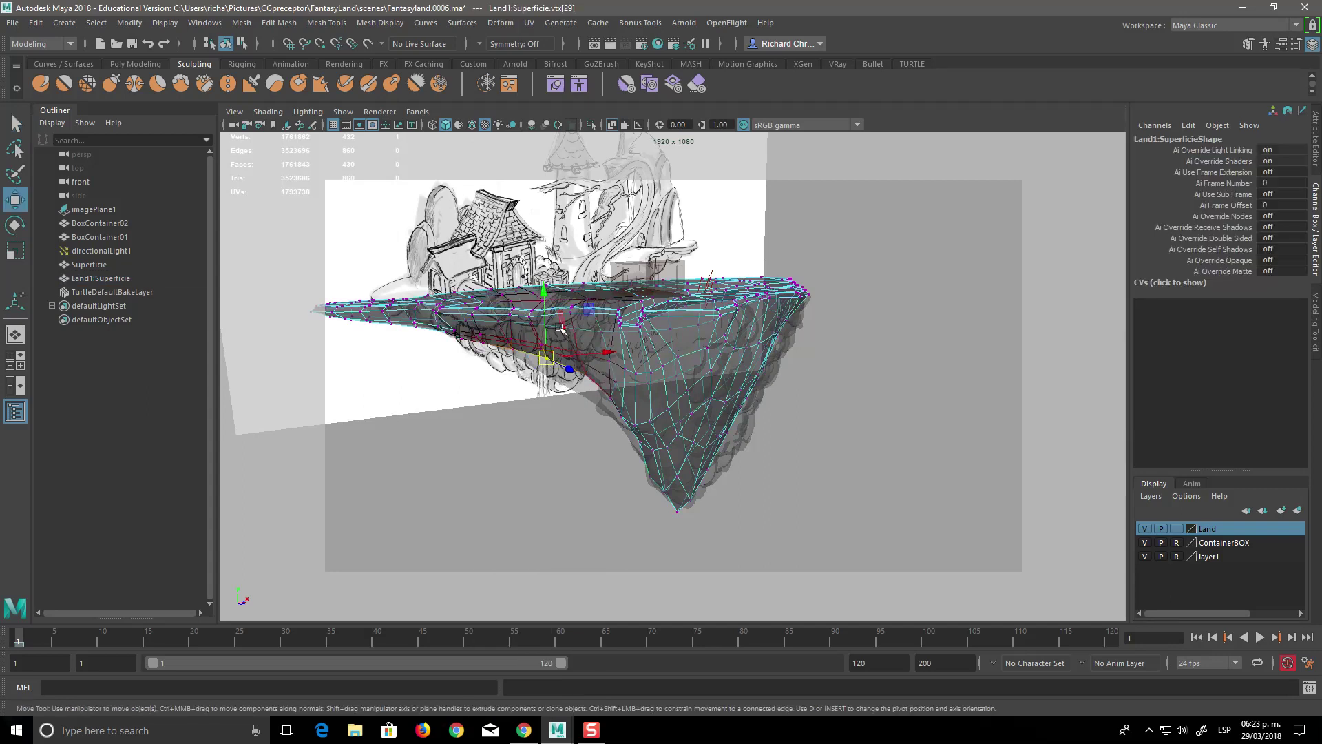
pyautogui.click(586, 395)
pyautogui.moveTo(584, 328); pyautogui.dragTo(586, 332)
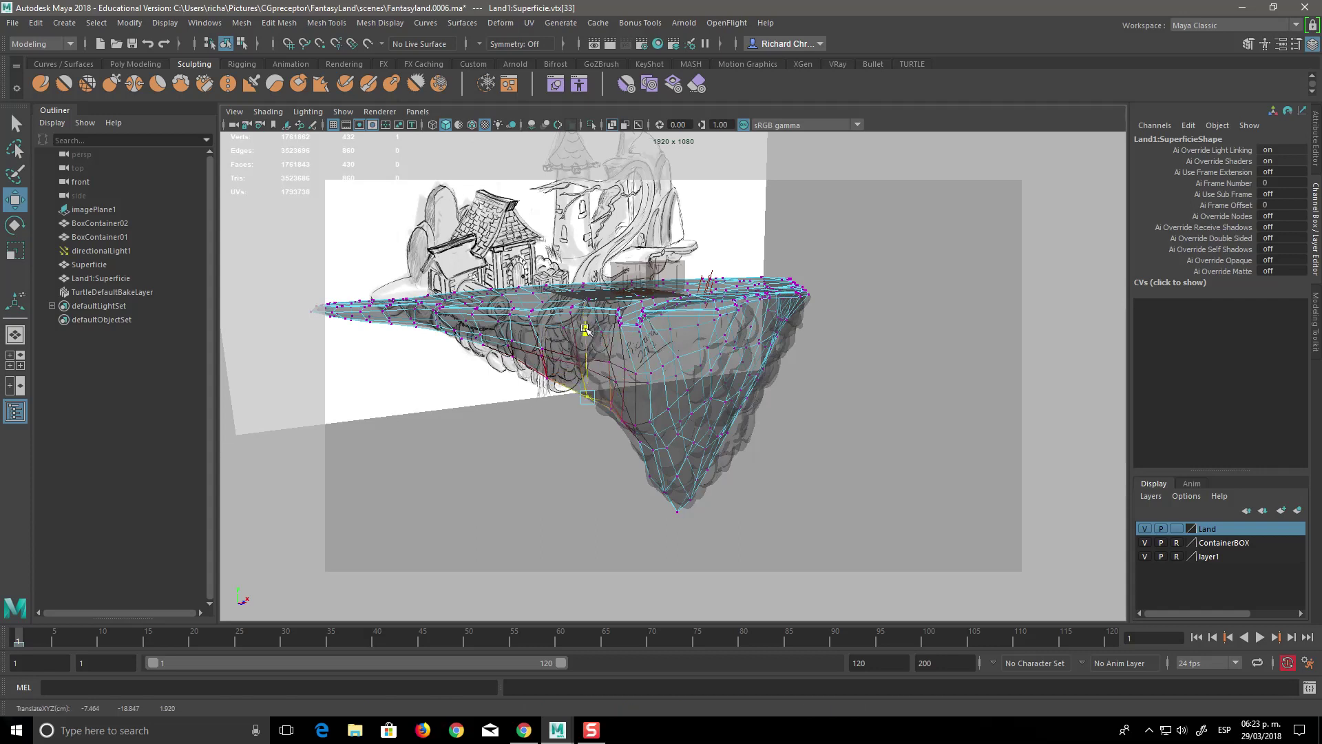
pyautogui.click(610, 411)
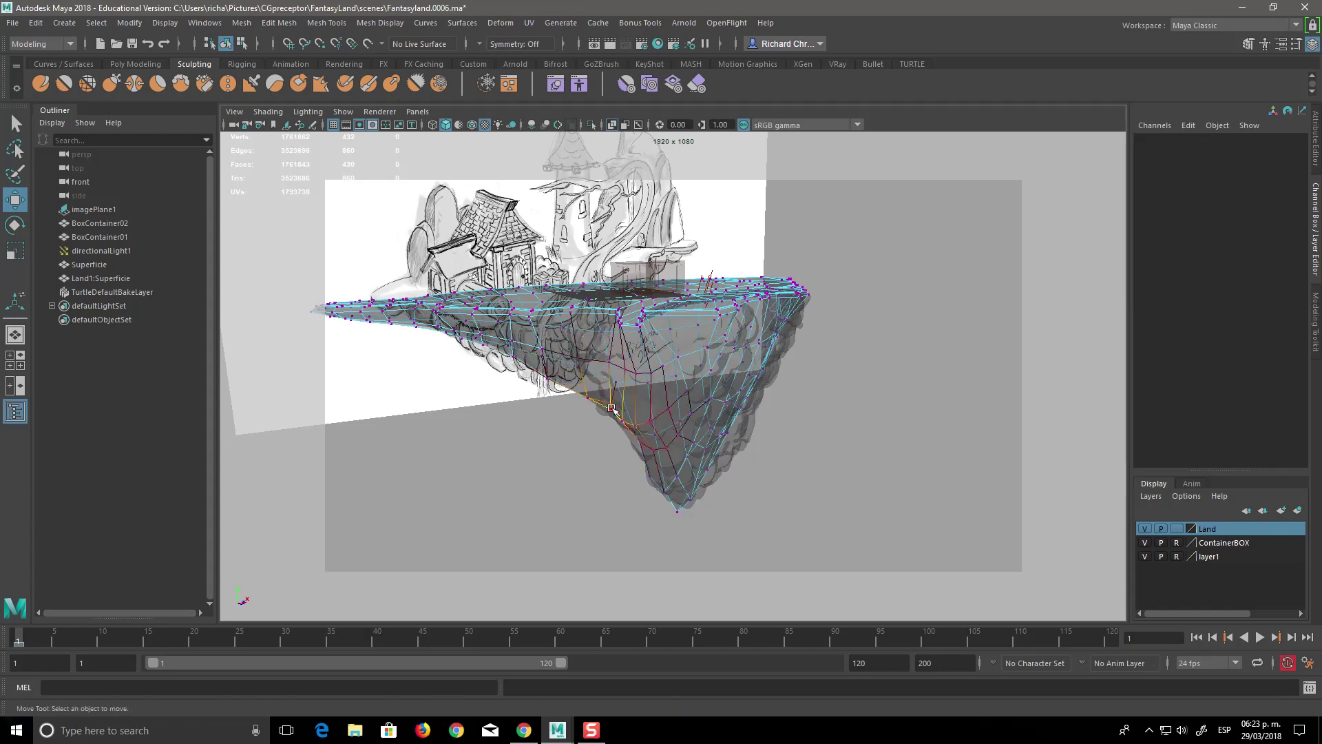
pyautogui.moveTo(613, 348); pyautogui.dragTo(613, 353)
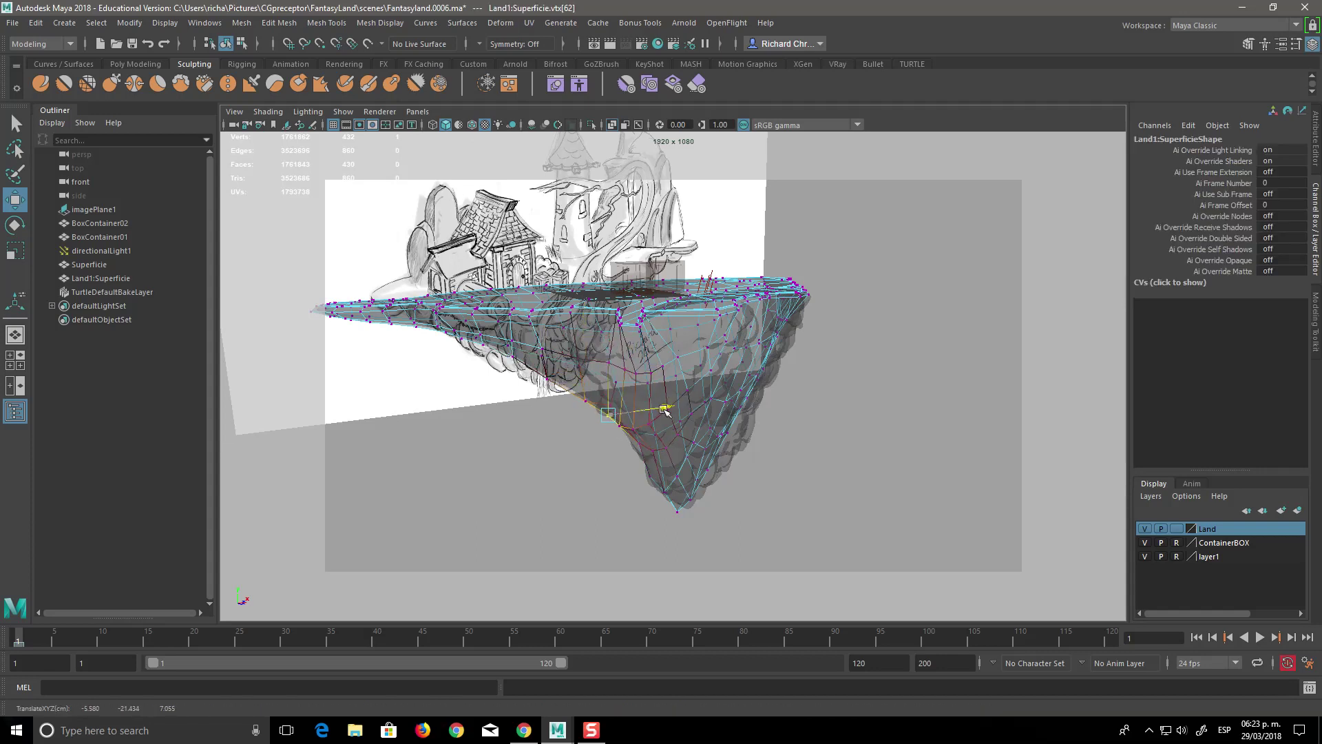
pyautogui.click(646, 451)
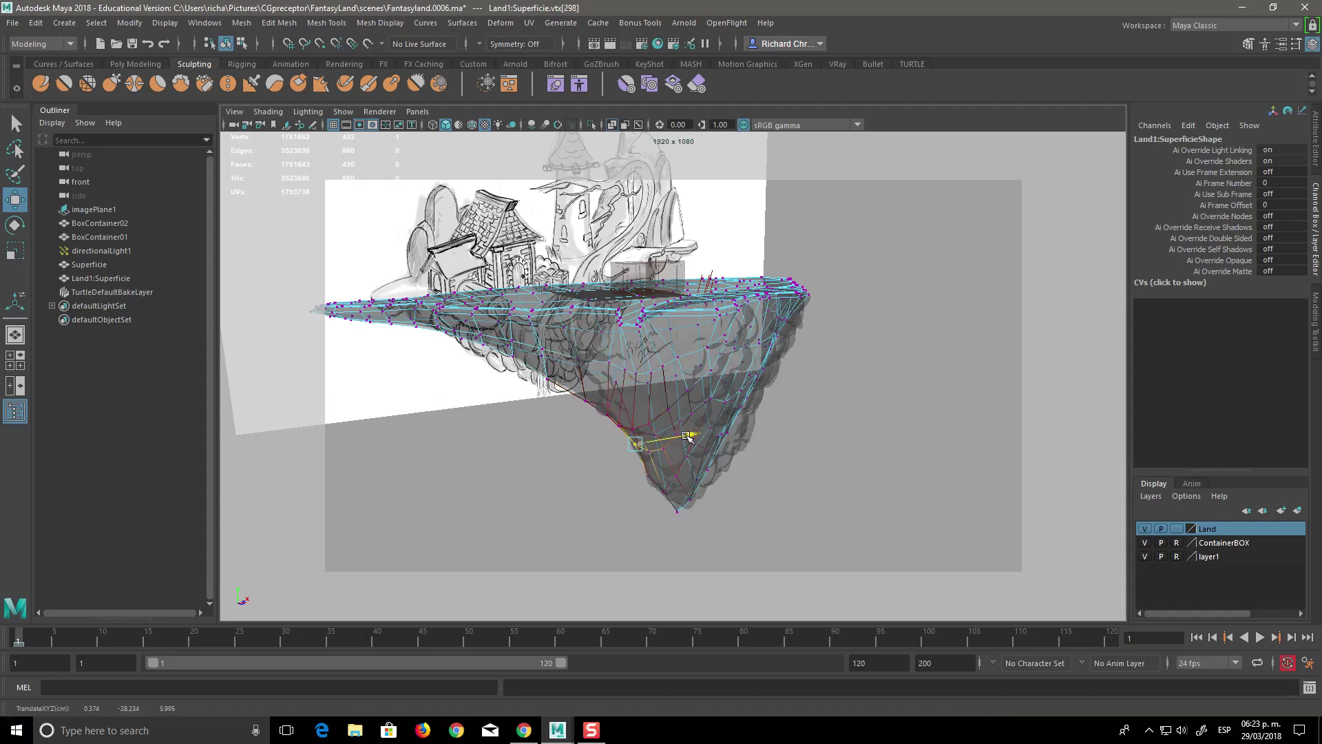
# Select the bottom-tip and right-side vertices, then return to Object Mode and clear the selection.
pyautogui.moveTo(751, 518)
pyautogui.keyDown('alt'); pyautogui.mouseDown()
pyautogui.moveTo(762, 487)
pyautogui.moveTo(685, 487)
pyautogui.moveTo(807, 493)
pyautogui.moveTo(792, 482)
pyautogui.moveTo(822, 449)
pyautogui.moveTo(750, 412)
pyautogui.mouseUp(); pyautogui.keyUp('alt')
pyautogui.click(744, 454)
pyautogui.click(747, 398)
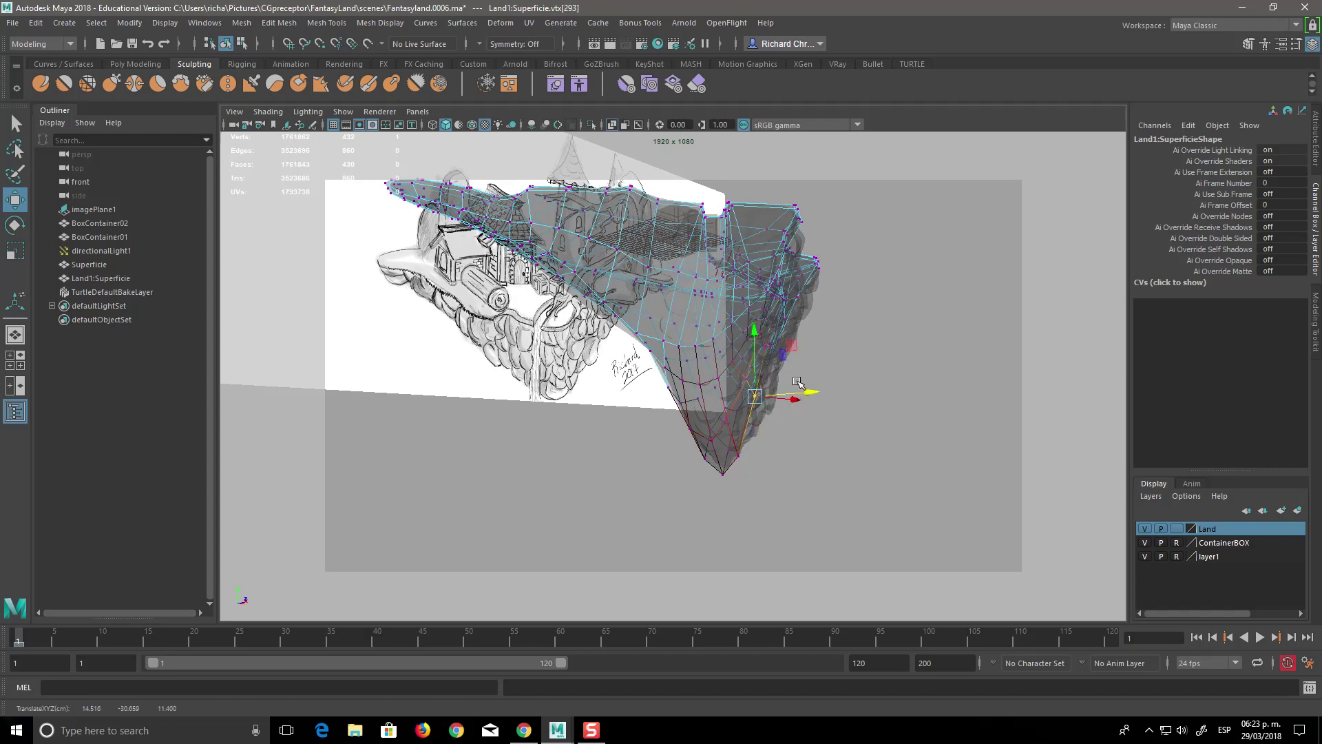
pyautogui.click(770, 347)
pyautogui.keyDown('alt'); pyautogui.moveTo(827, 337); pyautogui.dragTo(749, 356); pyautogui.keyUp('alt')
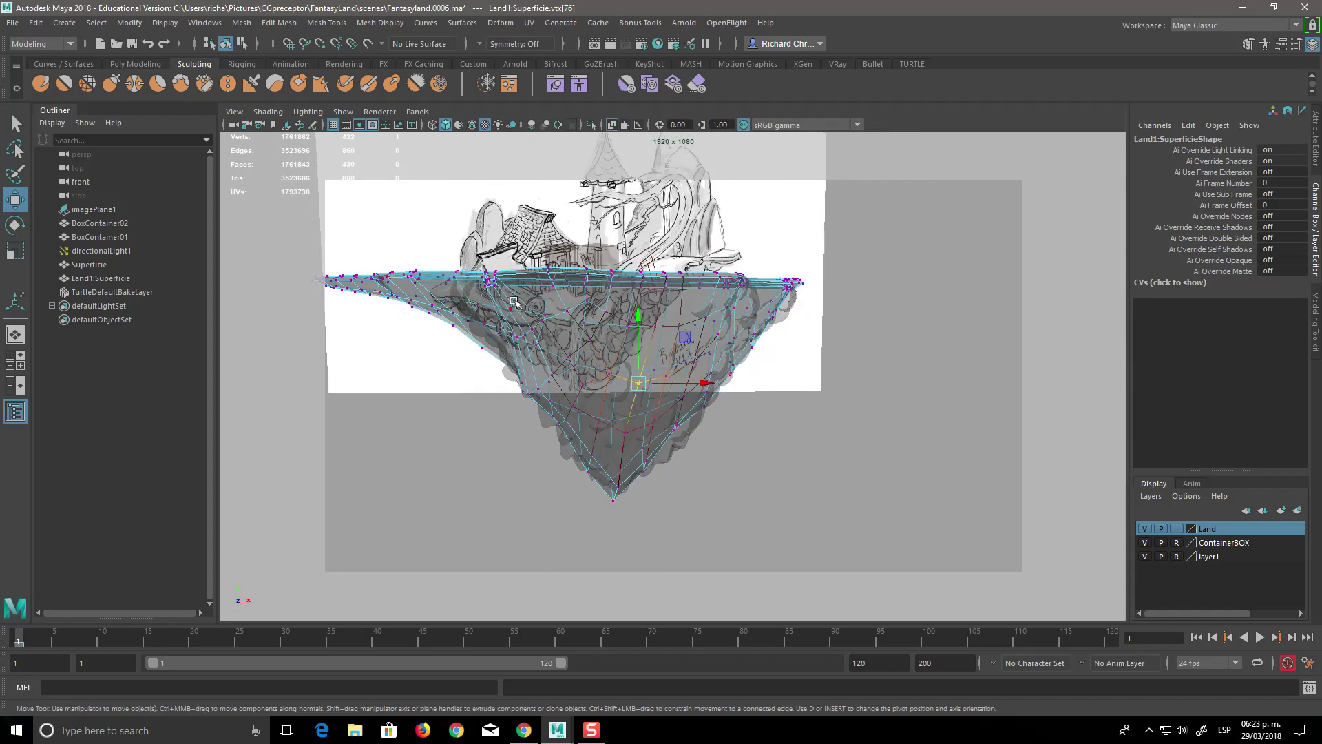
pyautogui.moveTo(539, 274); pyautogui.dragTo(589, 256, button='right')
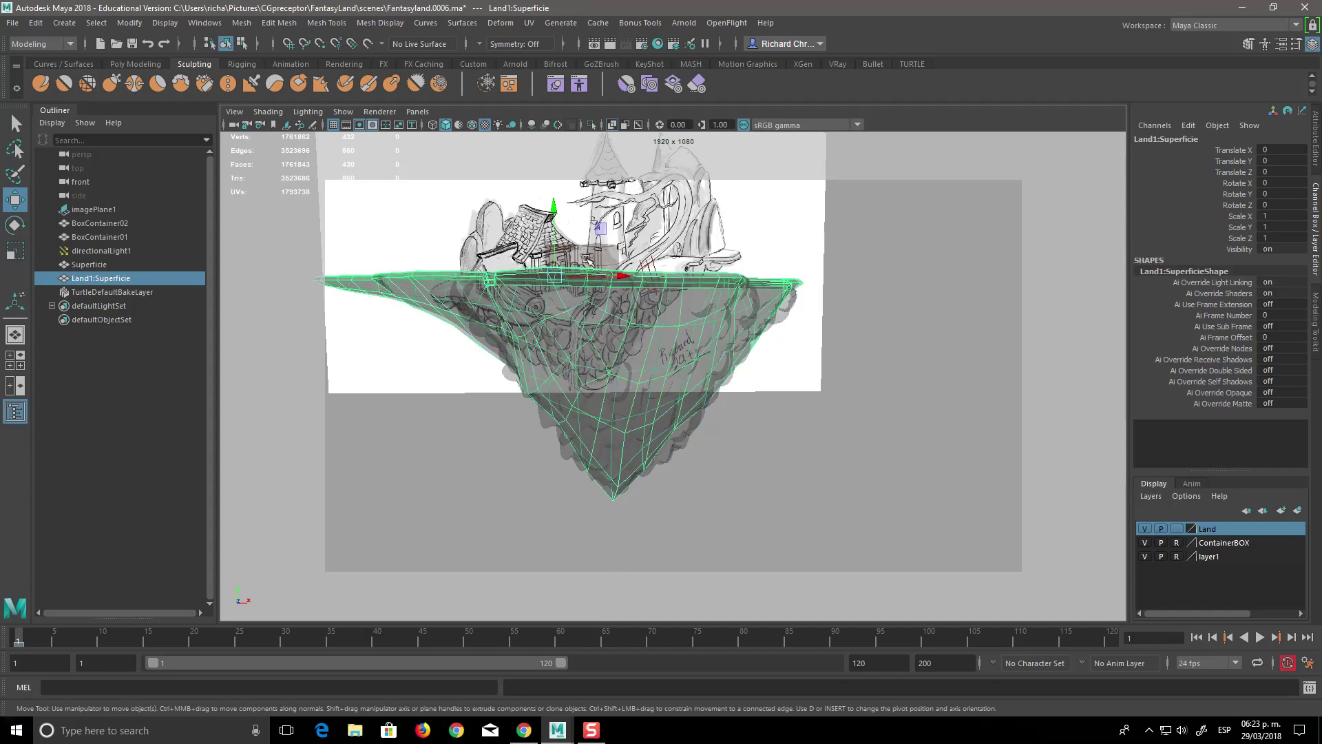
pyautogui.click(867, 373)
pyautogui.moveTo(816, 444)
pyautogui.keyDown('alt'); pyautogui.mouseDown()
pyautogui.moveTo(785, 477)
pyautogui.moveTo(751, 338)
pyautogui.mouseUp(); pyautogui.keyUp('alt')
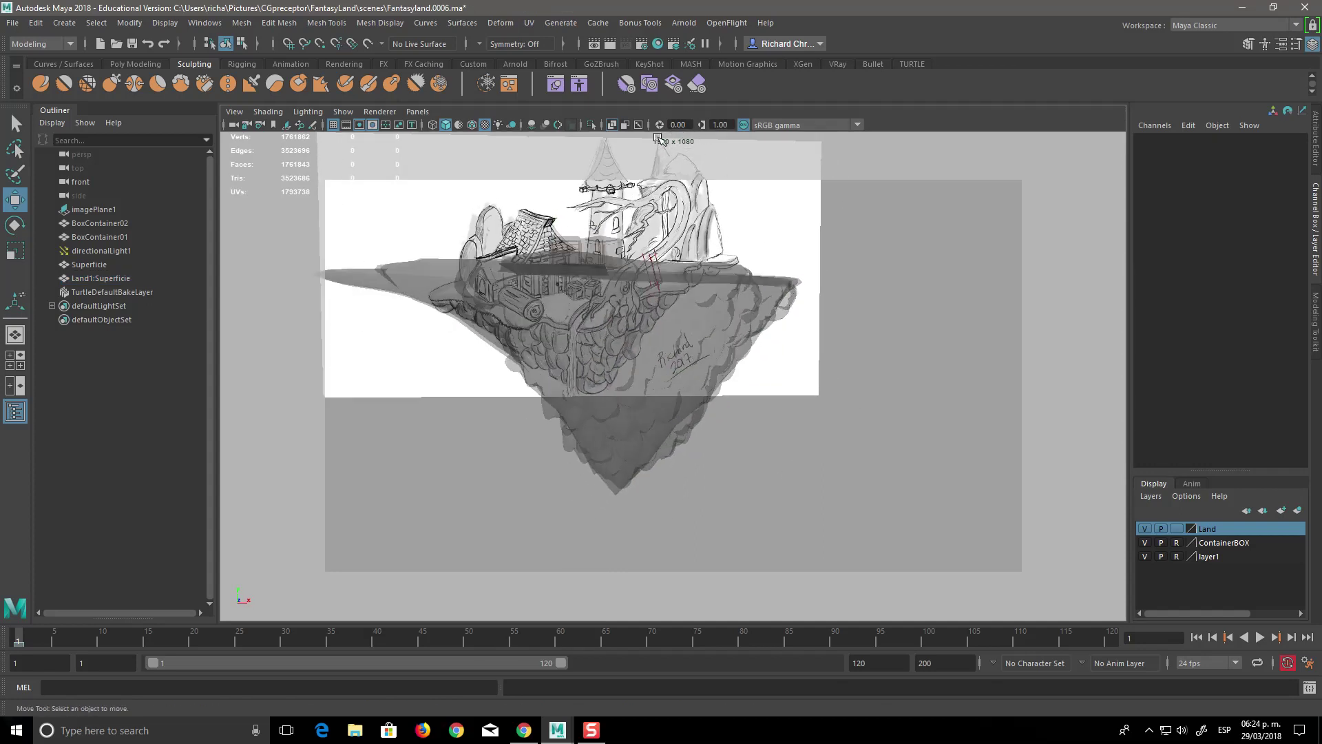
# Tumble to see the solid sculpted rock, select Land1:Superficie in the Outliner, and open File.
pyautogui.moveTo(803, 478)
pyautogui.keyDown('alt'); pyautogui.mouseDown()
pyautogui.moveTo(794, 441)
pyautogui.moveTo(865, 434)
pyautogui.moveTo(844, 431)
pyautogui.moveTo(861, 389)
pyautogui.moveTo(885, 418)
pyautogui.moveTo(924, 413)
pyautogui.moveTo(906, 451)
pyautogui.moveTo(691, 460)
pyautogui.moveTo(699, 378)
pyautogui.mouseUp(); pyautogui.keyUp('alt')
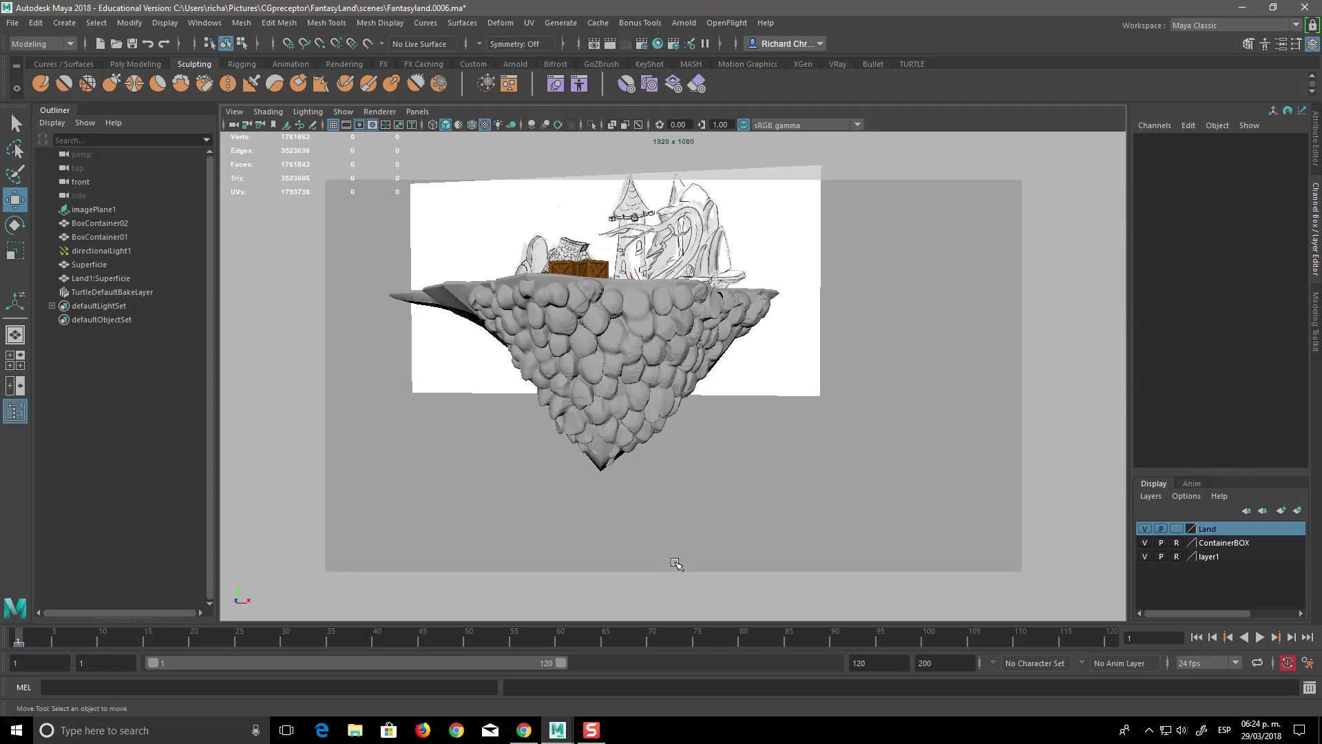
pyautogui.click(102, 278)
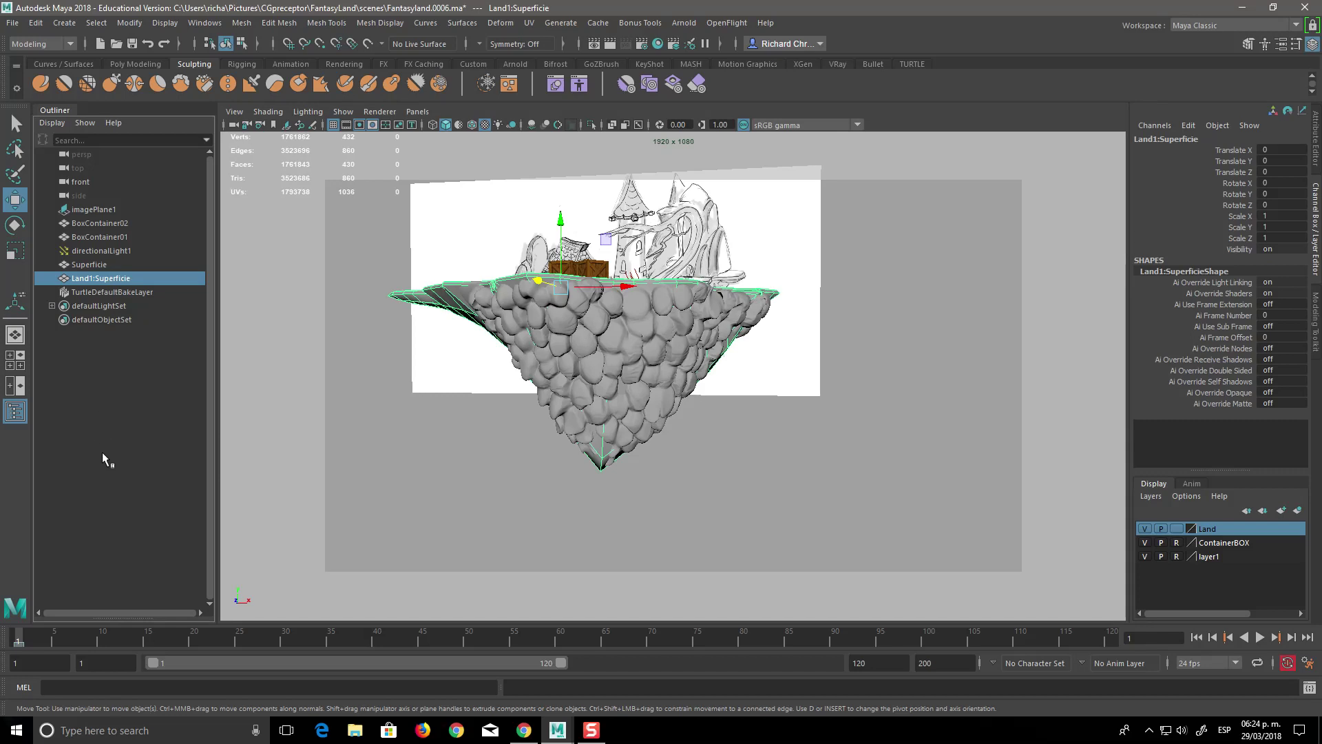
pyautogui.click(13, 27)
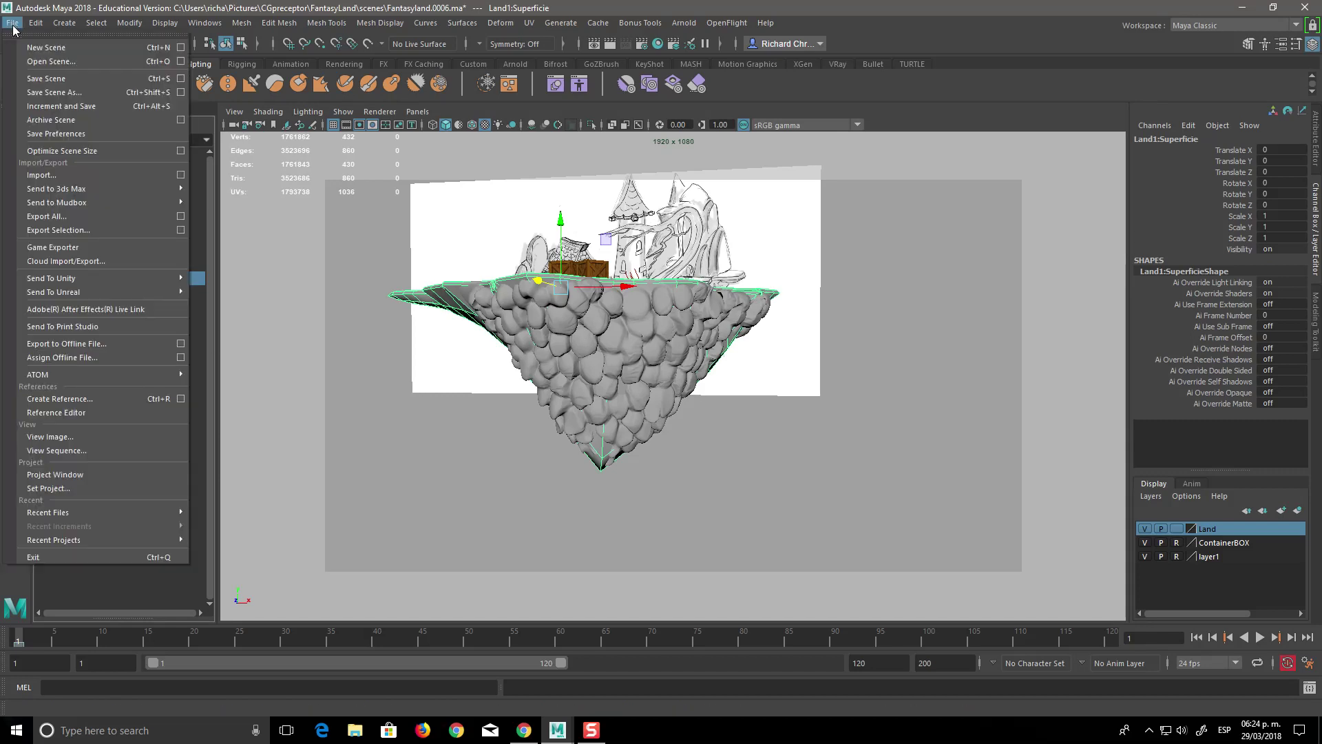
# Save the scene over the existing Fantasyland.0006.ma, confirming the replacement.
pyautogui.click(55, 92)
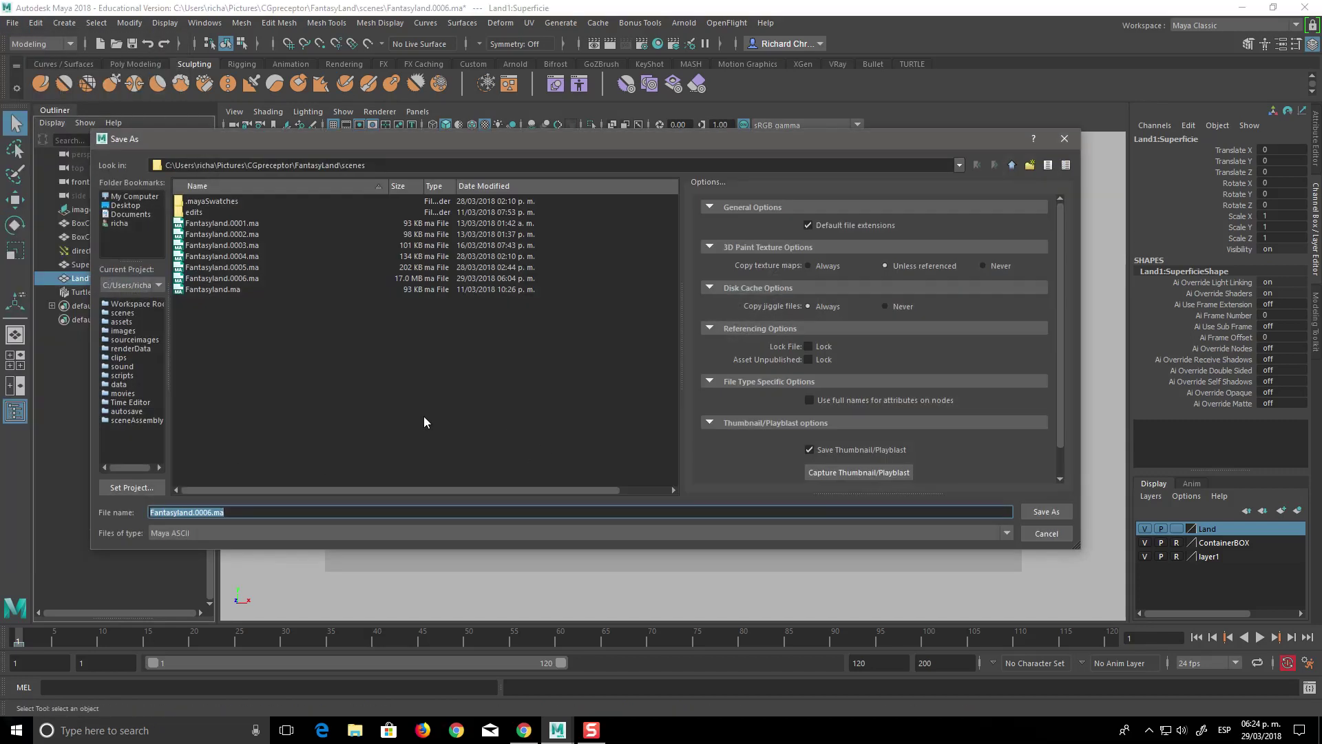
pyautogui.click(247, 281)
pyautogui.click(1044, 510)
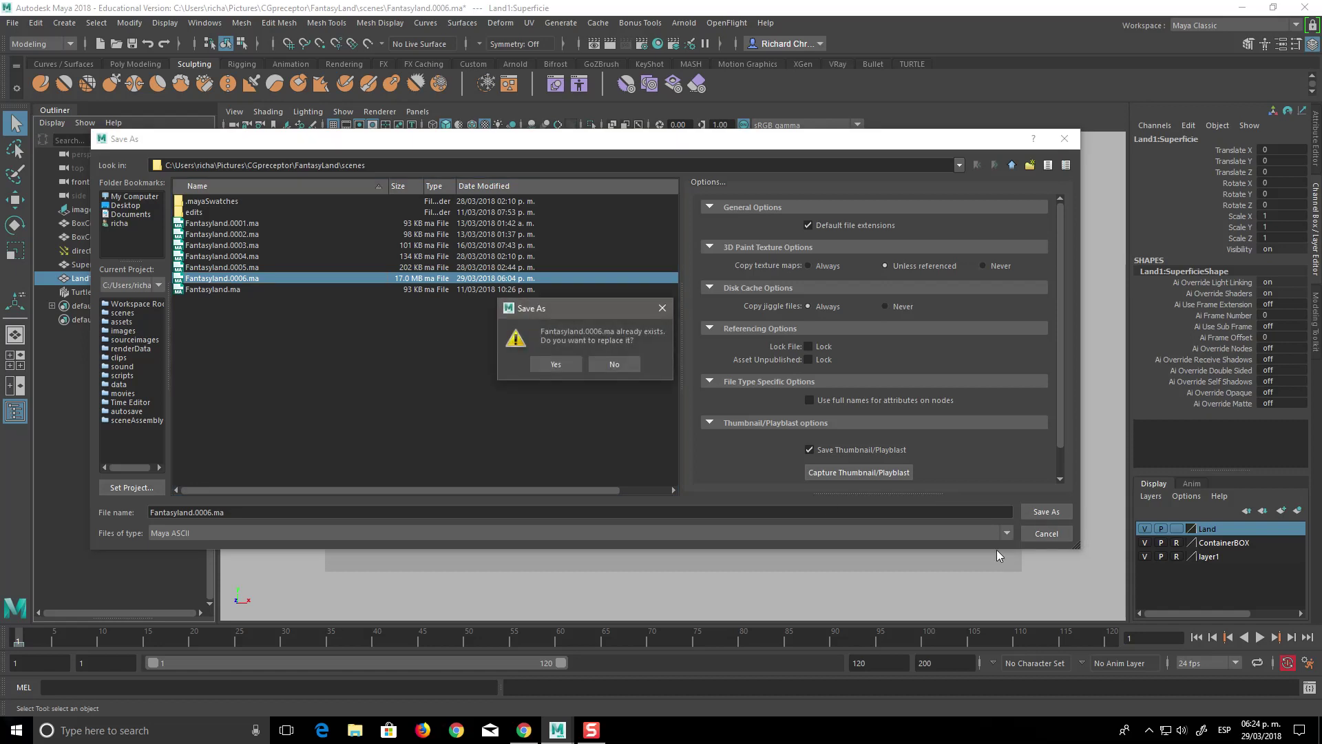
pyautogui.click(551, 365)
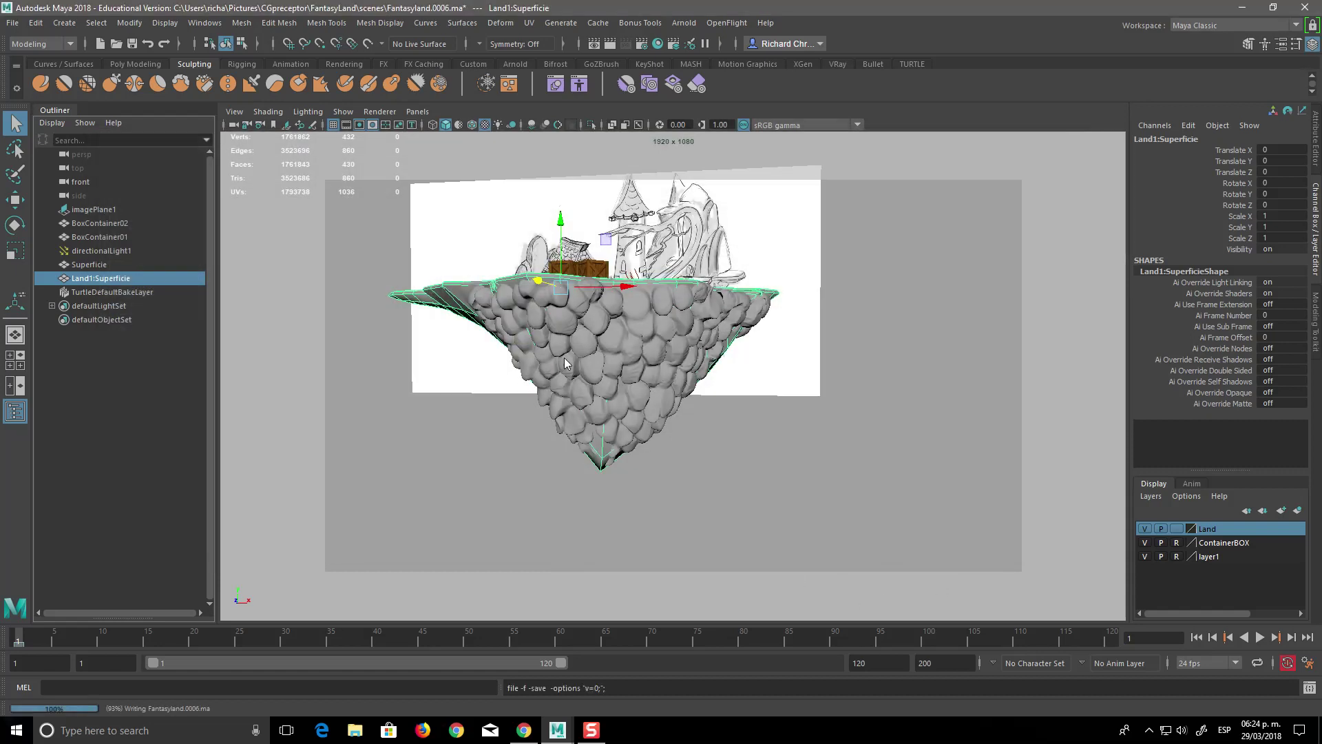
# Reselect the Land1:Superficie shell and bring up the Land layer's options menu.
pyautogui.press('w')
pyautogui.click(105, 264)
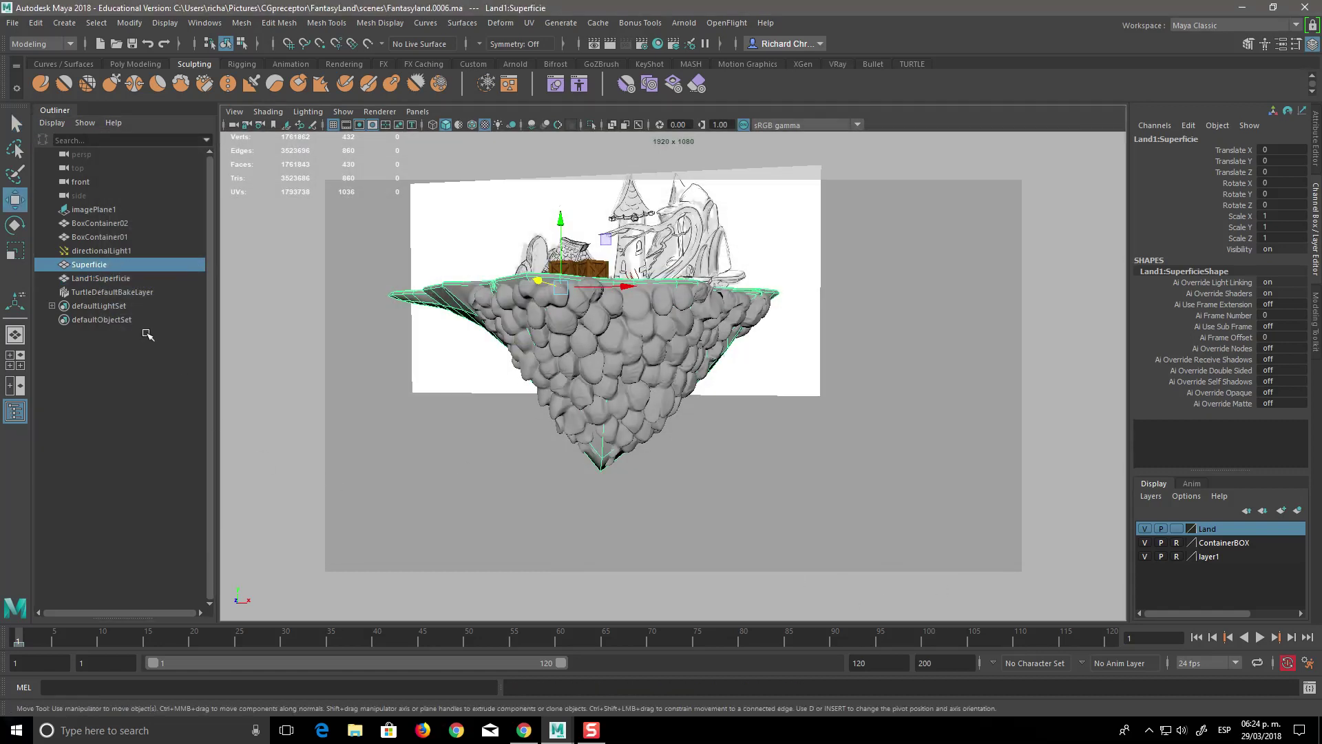
pyautogui.click(100, 279)
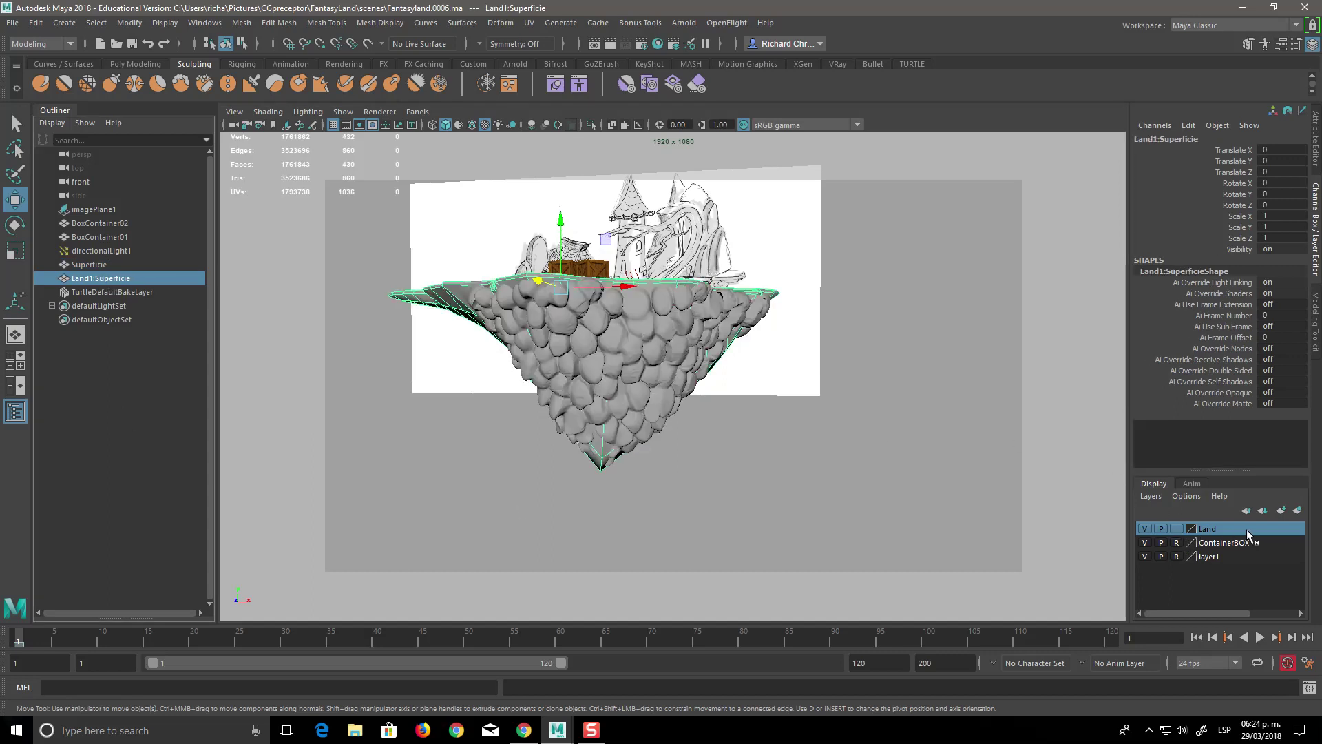
pyautogui.rightClick(1222, 528)
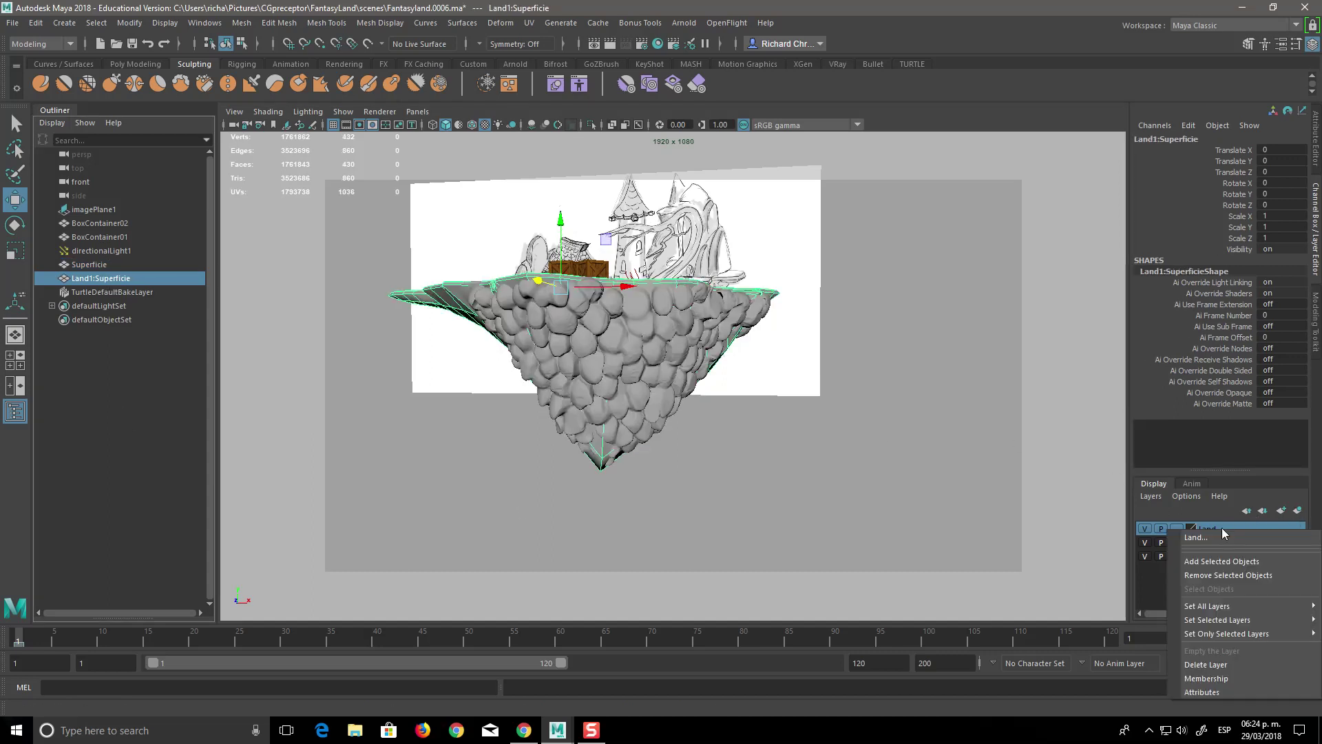
# Delete the Land layer and create layer2 from the selected shell in reference display mode.
pyautogui.click(1223, 665)
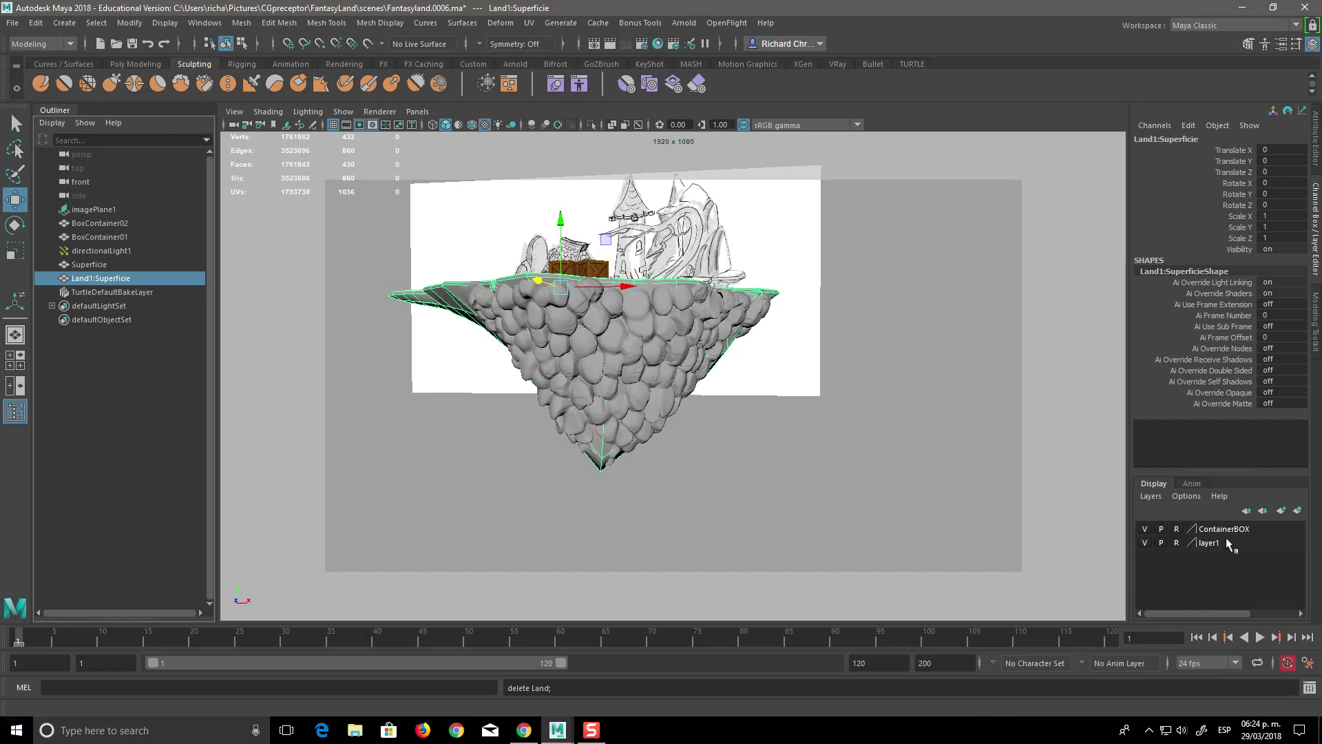
pyautogui.click(1297, 510)
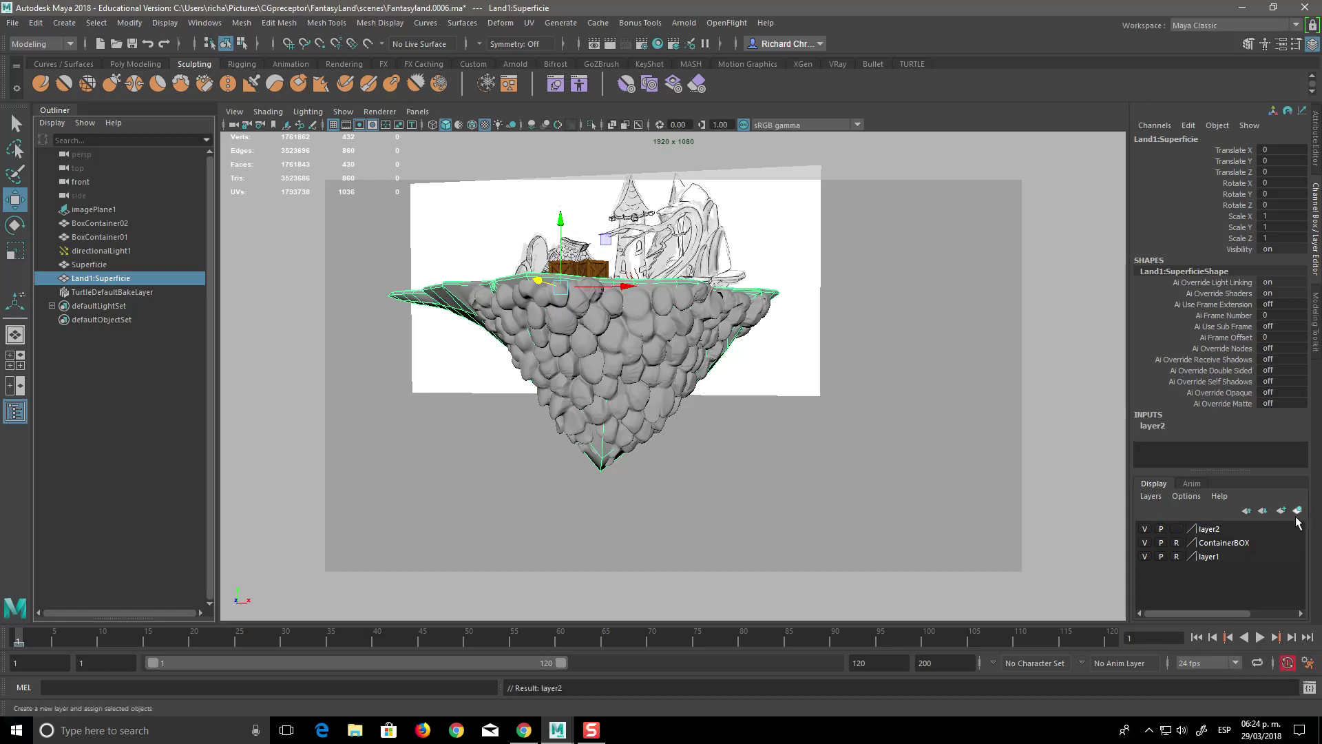
pyautogui.doubleClick(1205, 530)
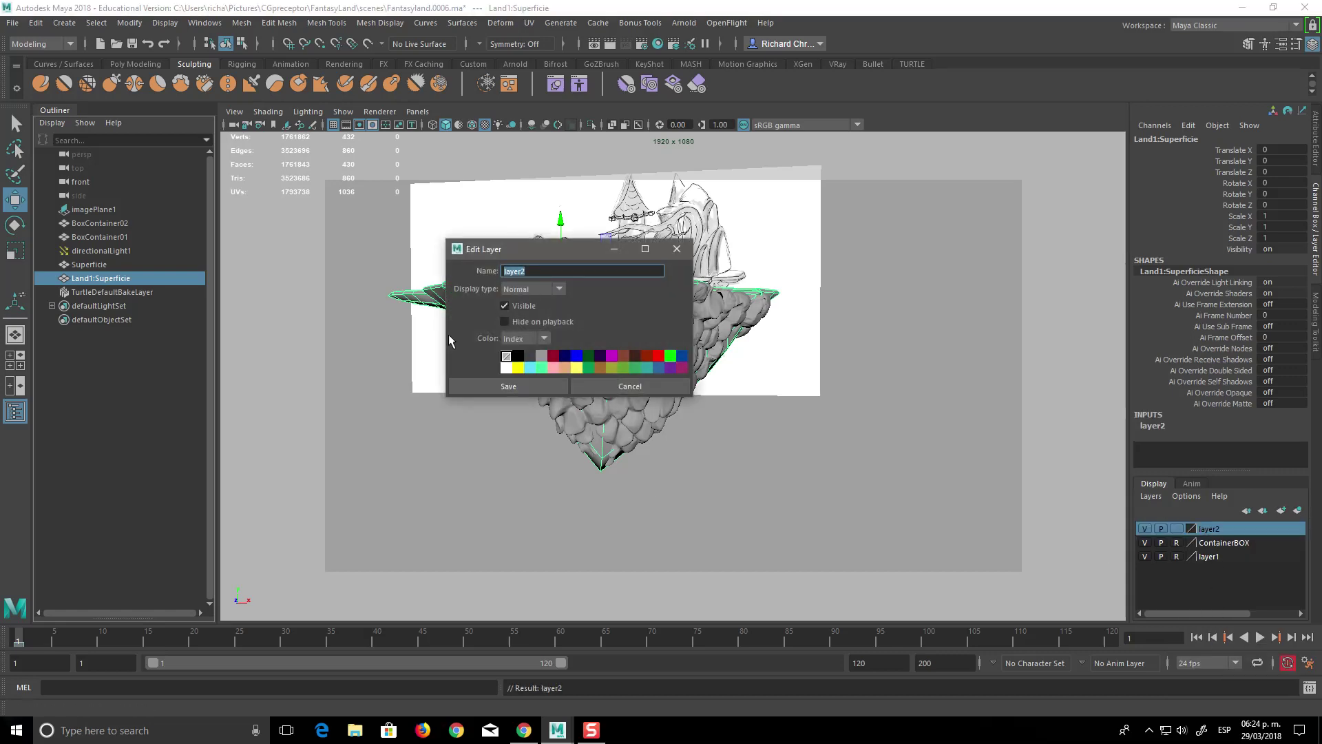
pyautogui.write('Land')
pyautogui.press('Return')
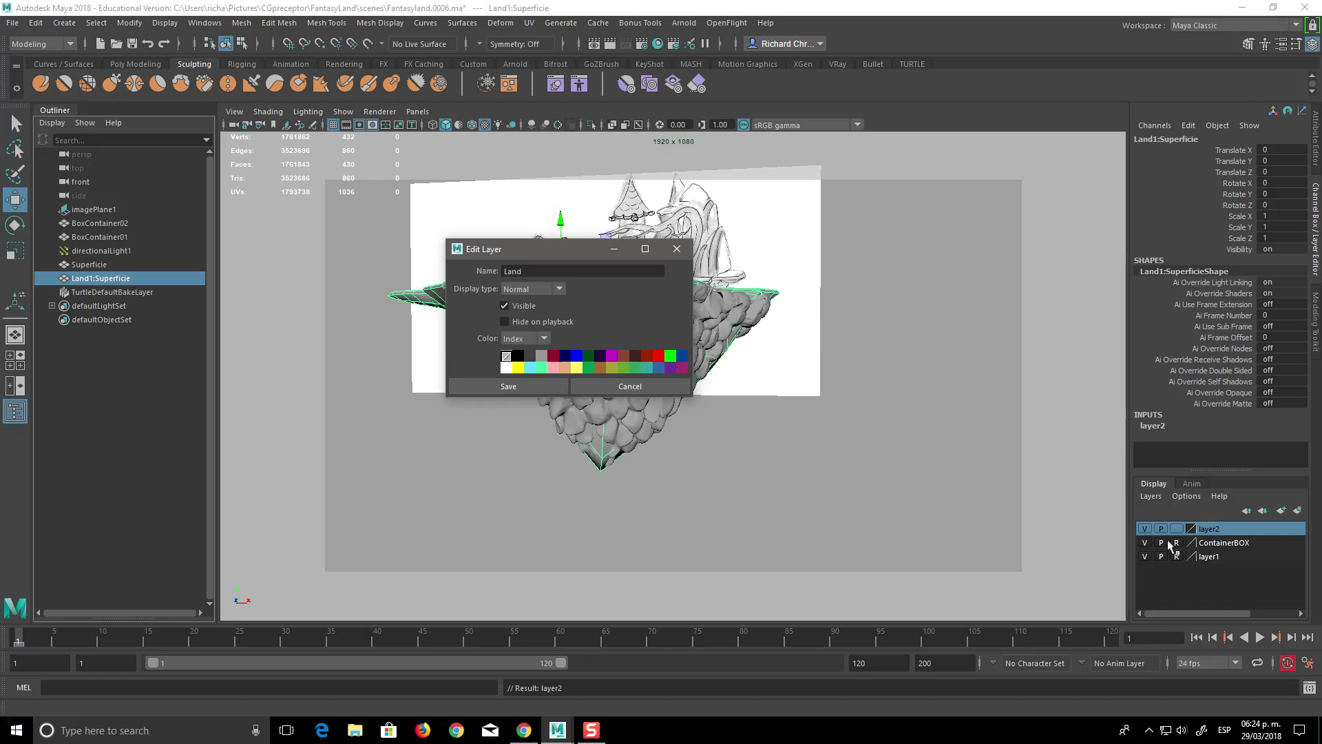
pyautogui.click(1175, 529)
pyautogui.click(1176, 529)
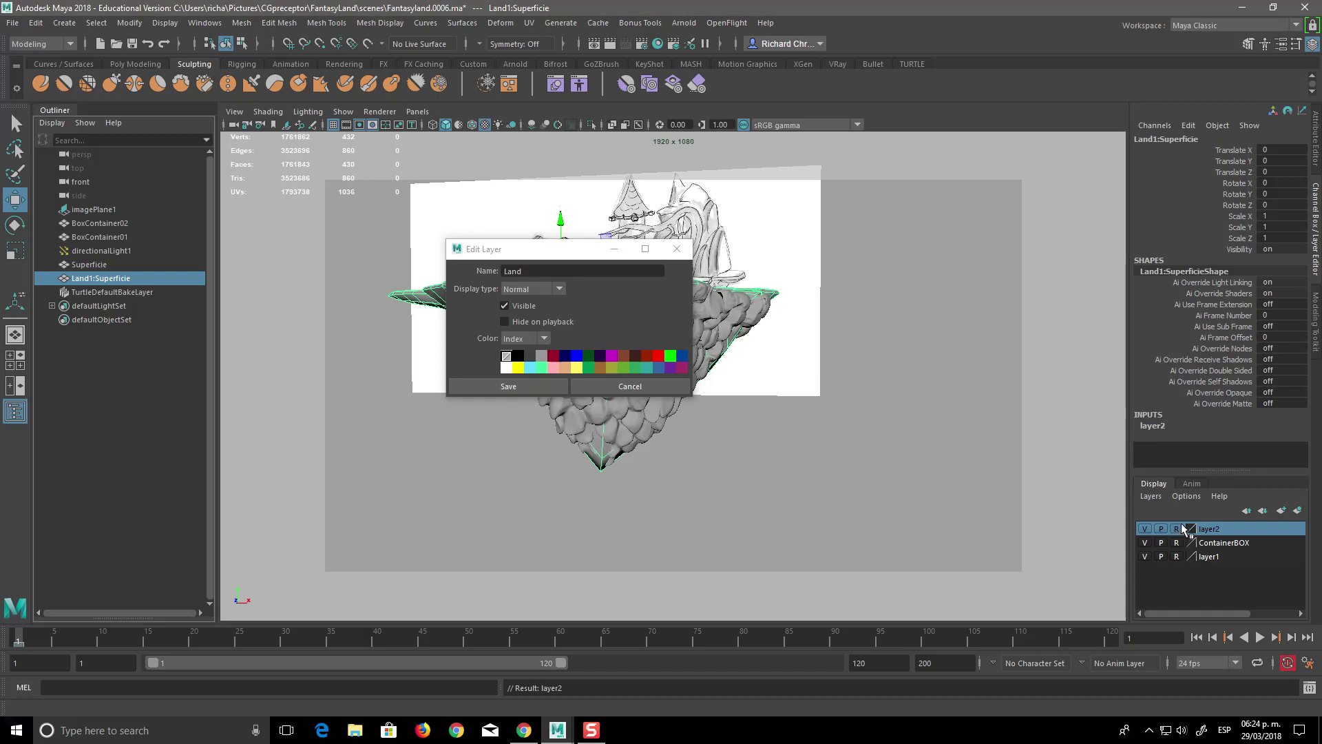
pyautogui.click(630, 386)
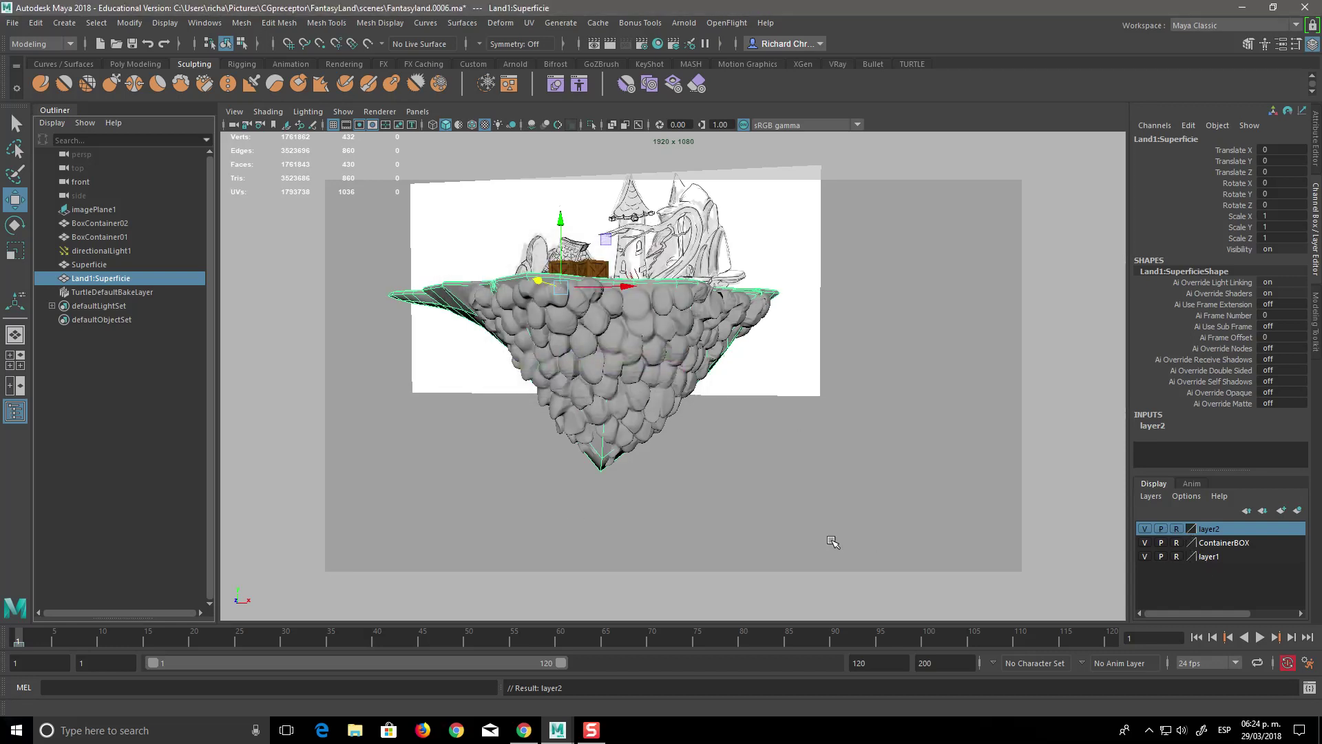
# Hide layer2 so only the sculpted Superficie rock stays visible, then clear the selection.
pyautogui.click(874, 543)
pyautogui.click(448, 296)
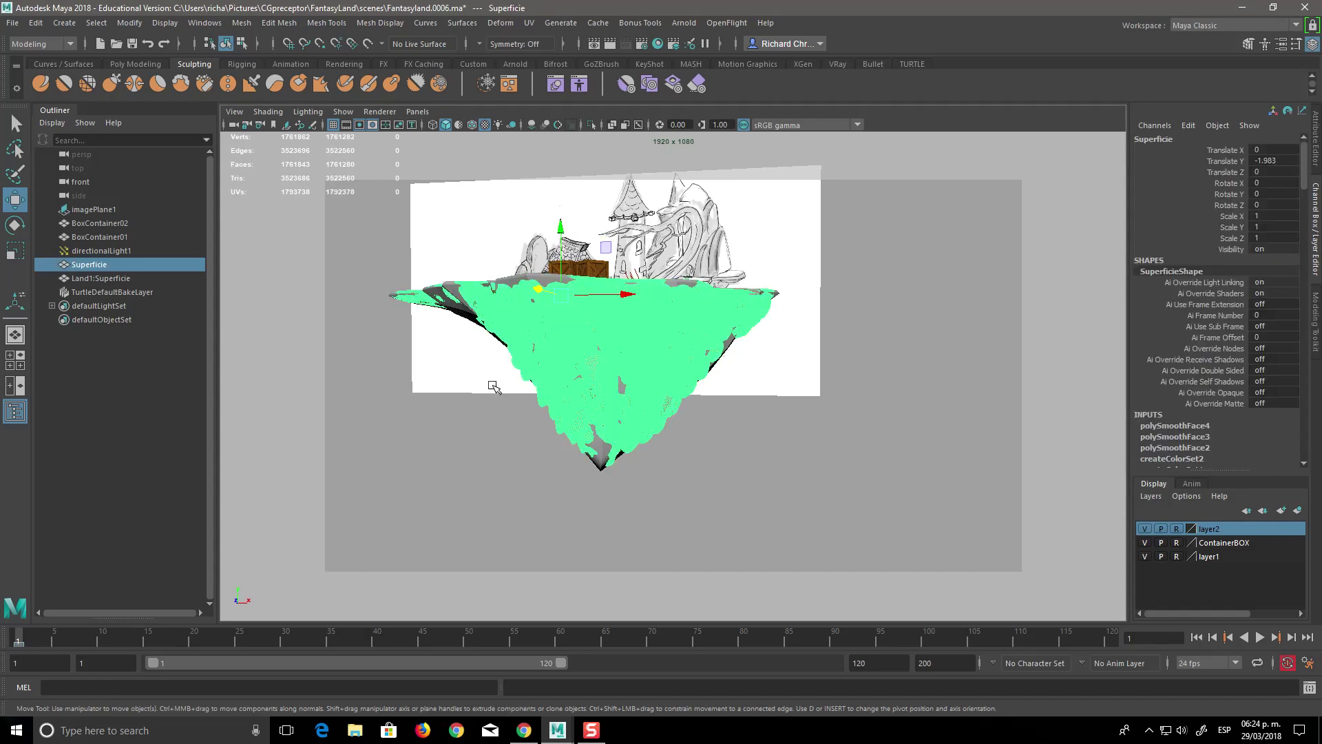
pyautogui.keyDown('shift'); pyautogui.click(654, 449); pyautogui.keyUp('shift')
pyautogui.moveTo(440, 311); pyautogui.dragTo(775, 537)
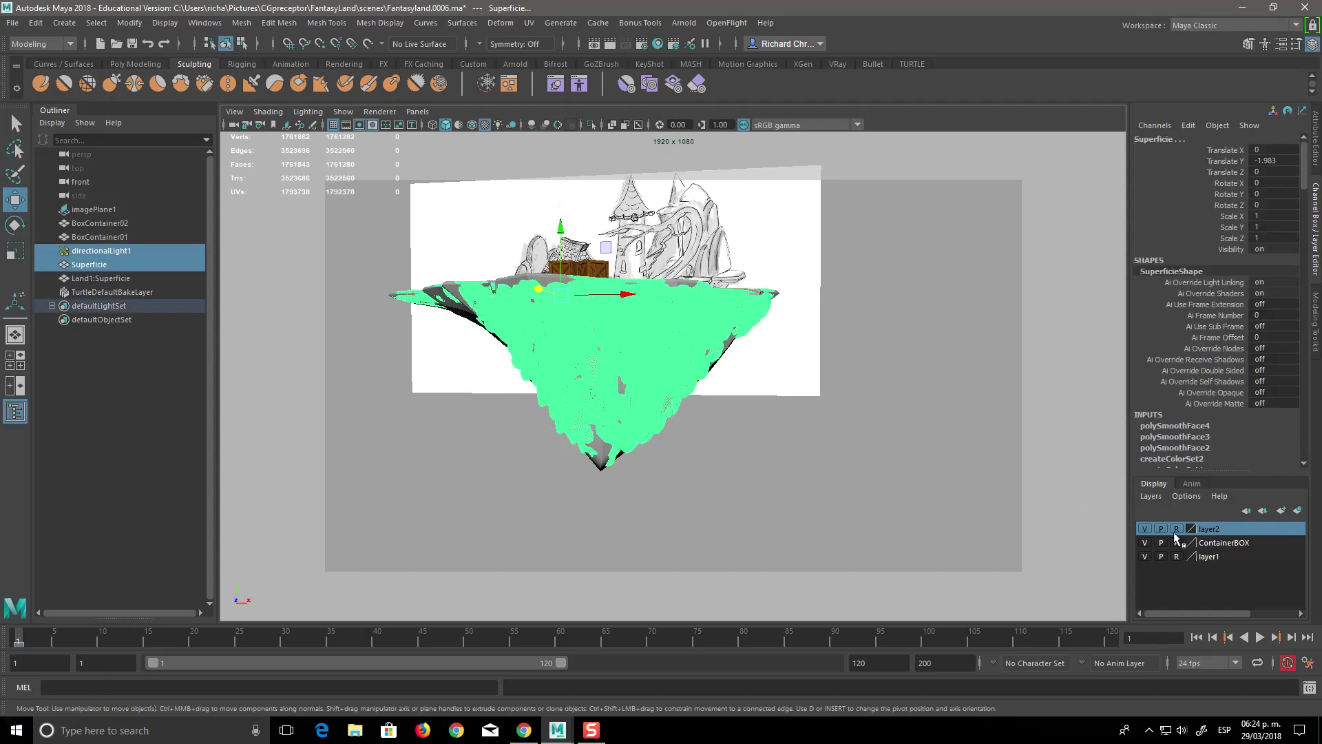
pyautogui.click(1144, 528)
pyautogui.click(739, 577)
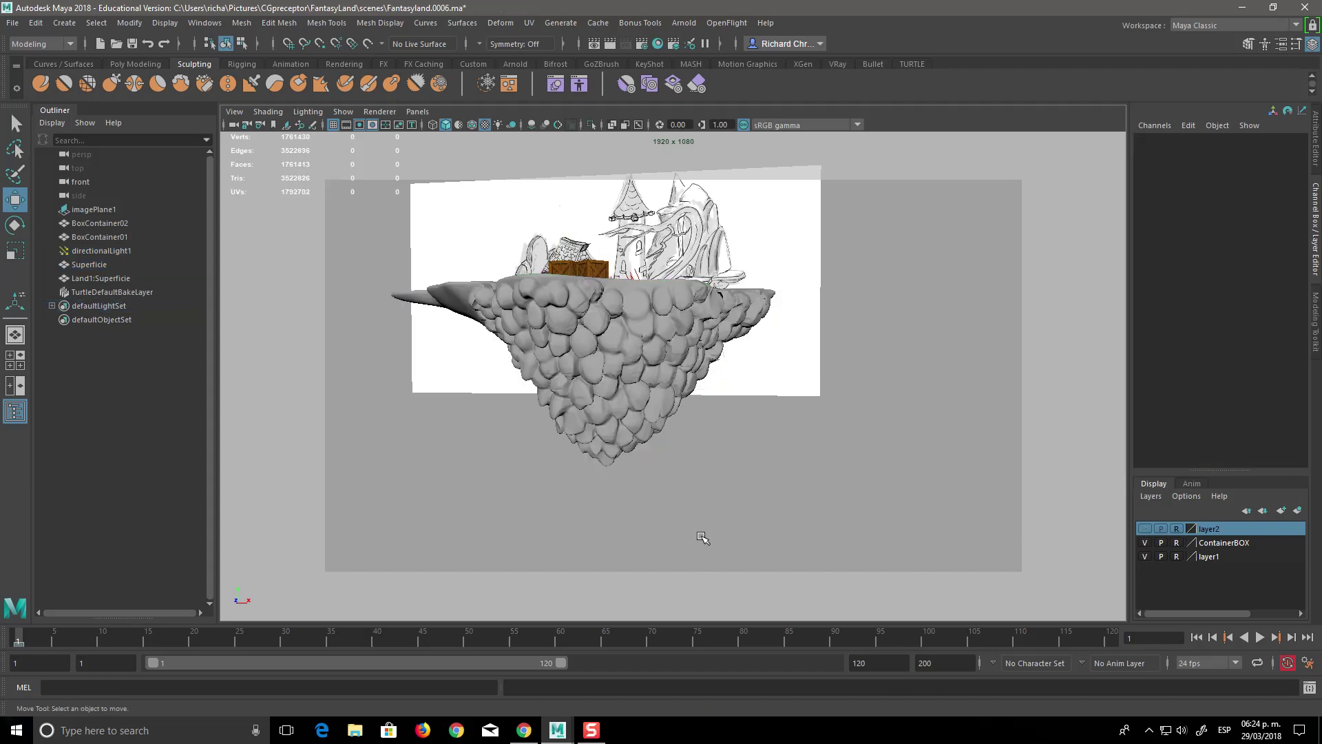
# Orbit around the island to its rocky underside and select the Superficie mesh.
pyautogui.moveTo(589, 482)
pyautogui.keyDown('alt'); pyautogui.mouseDown()
pyautogui.moveTo(673, 534)
pyautogui.moveTo(778, 537)
pyautogui.moveTo(755, 502)
pyautogui.moveTo(749, 521)
pyautogui.moveTo(788, 552)
pyautogui.moveTo(747, 534)
pyautogui.moveTo(844, 502)
pyautogui.moveTo(739, 499)
pyautogui.mouseUp(); pyautogui.keyUp('alt')
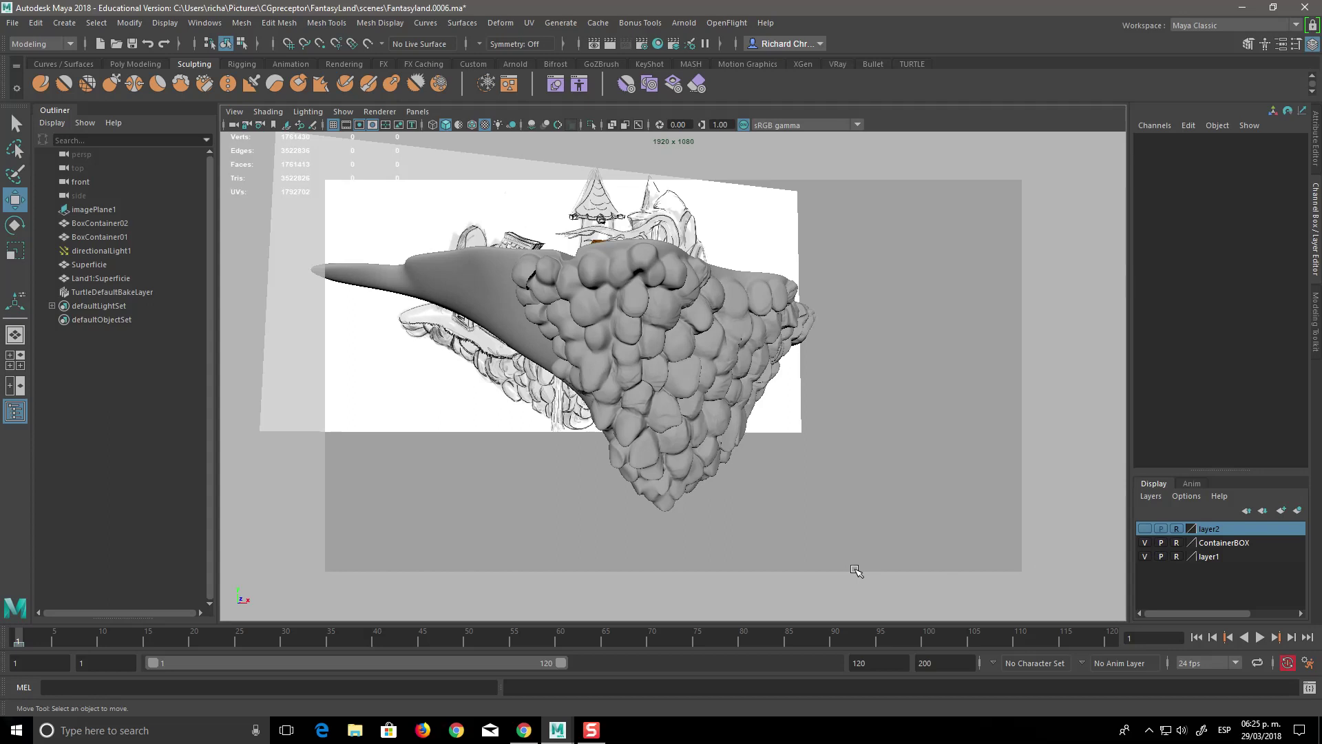
pyautogui.keyDown('alt'); pyautogui.moveTo(719, 460); pyautogui.dragTo(683, 482); pyautogui.keyUp('alt')
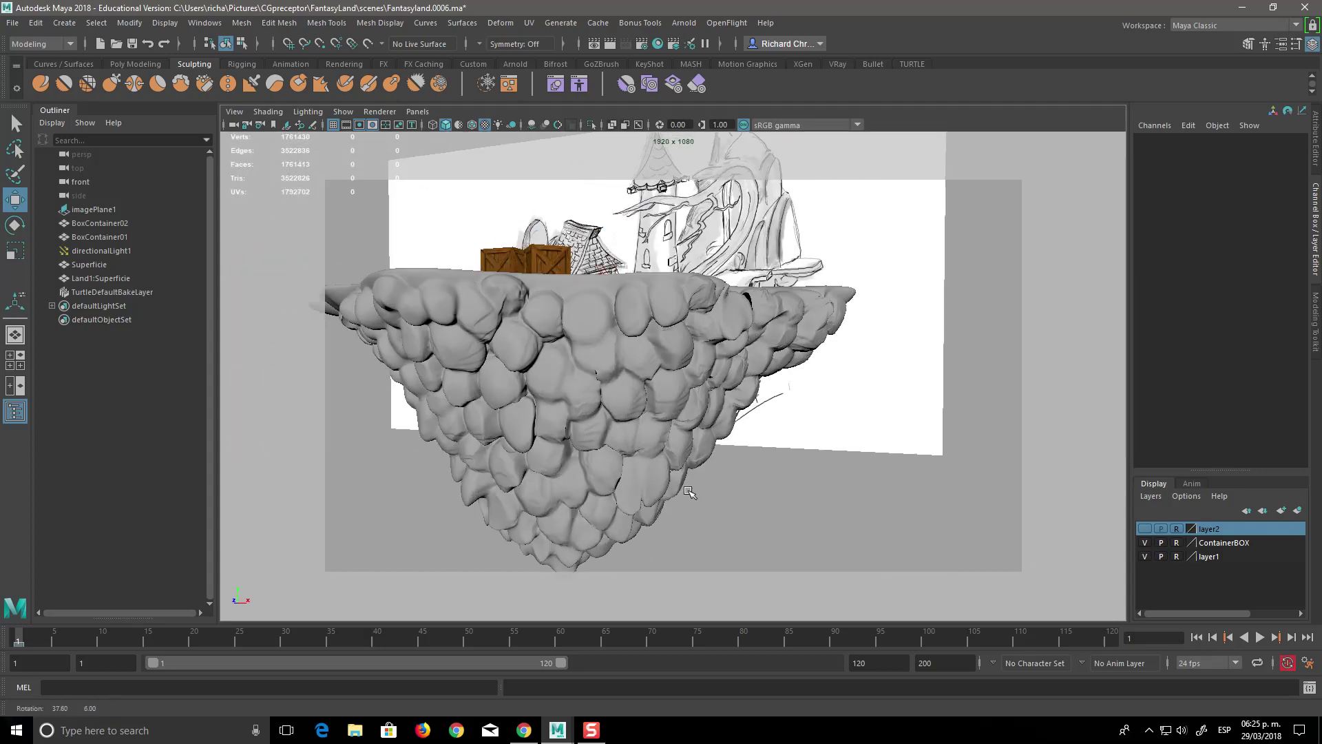
pyautogui.keyDown('alt'); pyautogui.moveTo(735, 535); pyautogui.dragTo(807, 538); pyautogui.keyUp('alt')
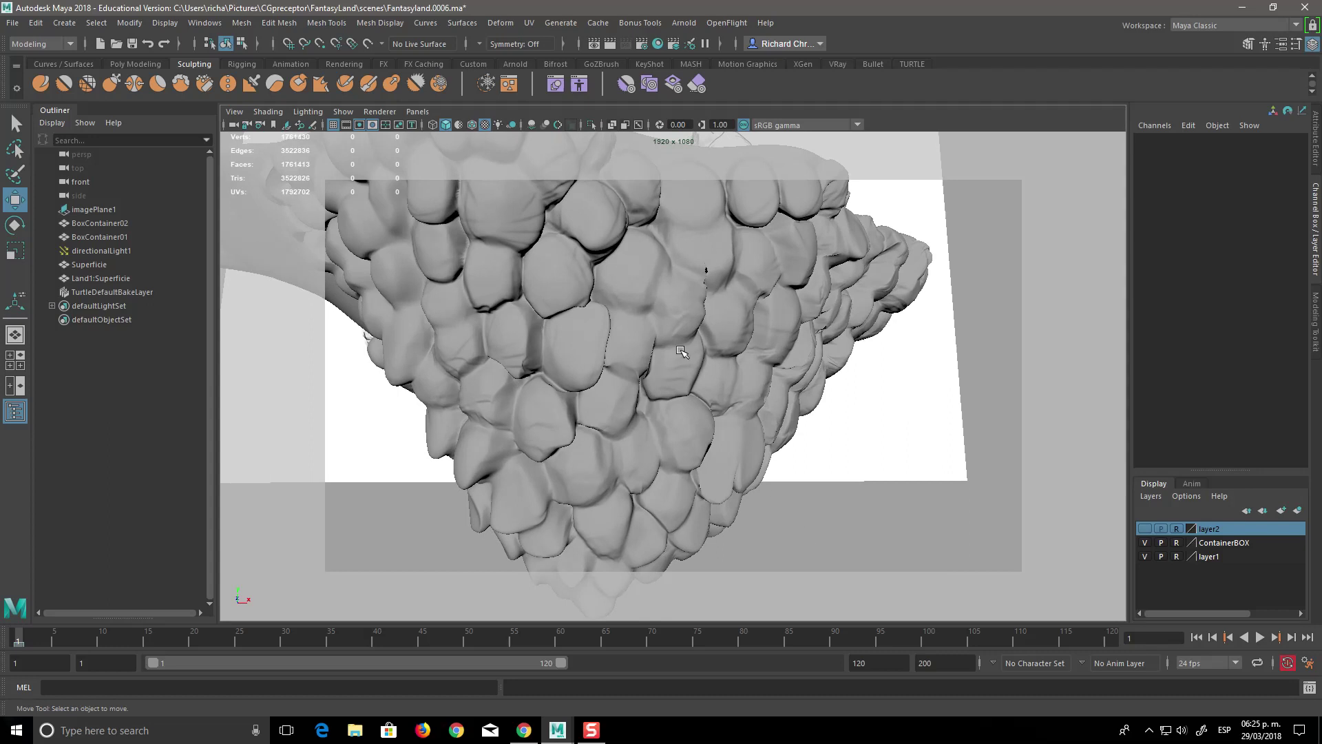
pyautogui.keyDown('alt'); pyautogui.moveTo(772, 507); pyautogui.dragTo(691, 508); pyautogui.keyUp('alt')
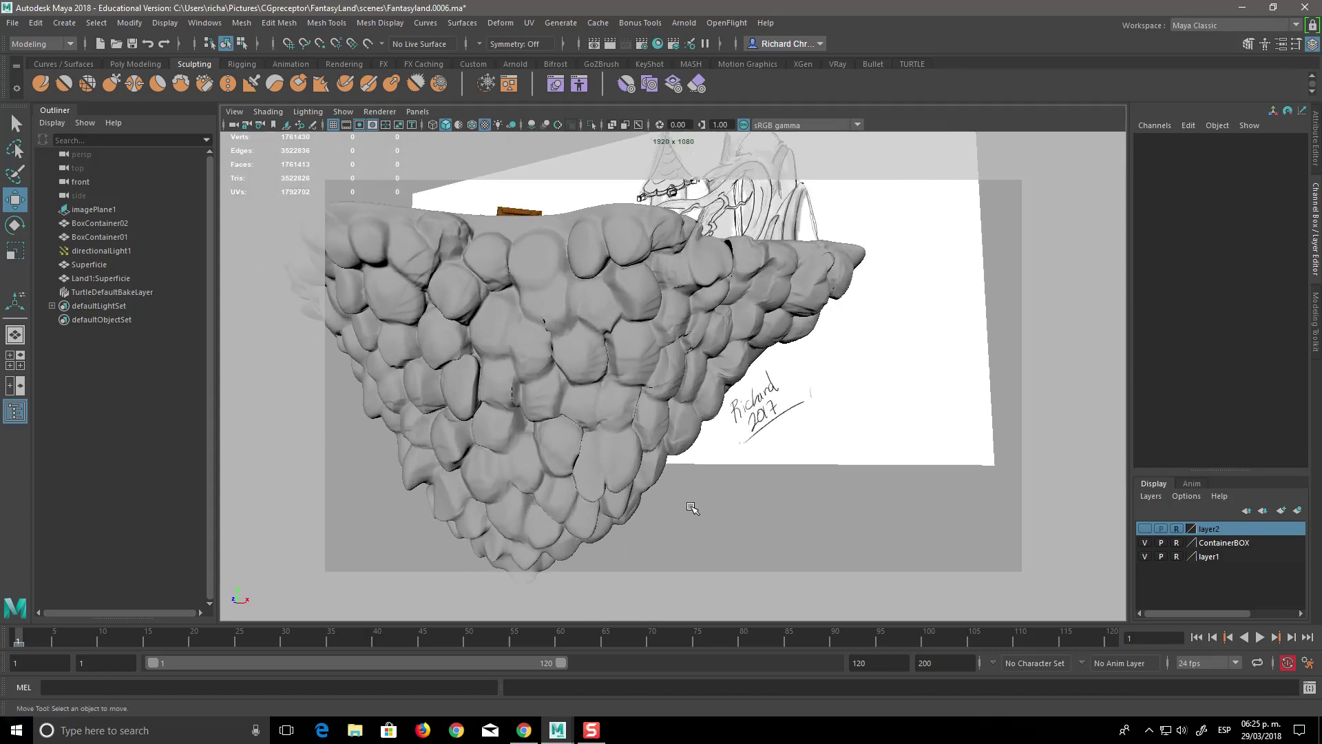
pyautogui.click(549, 399)
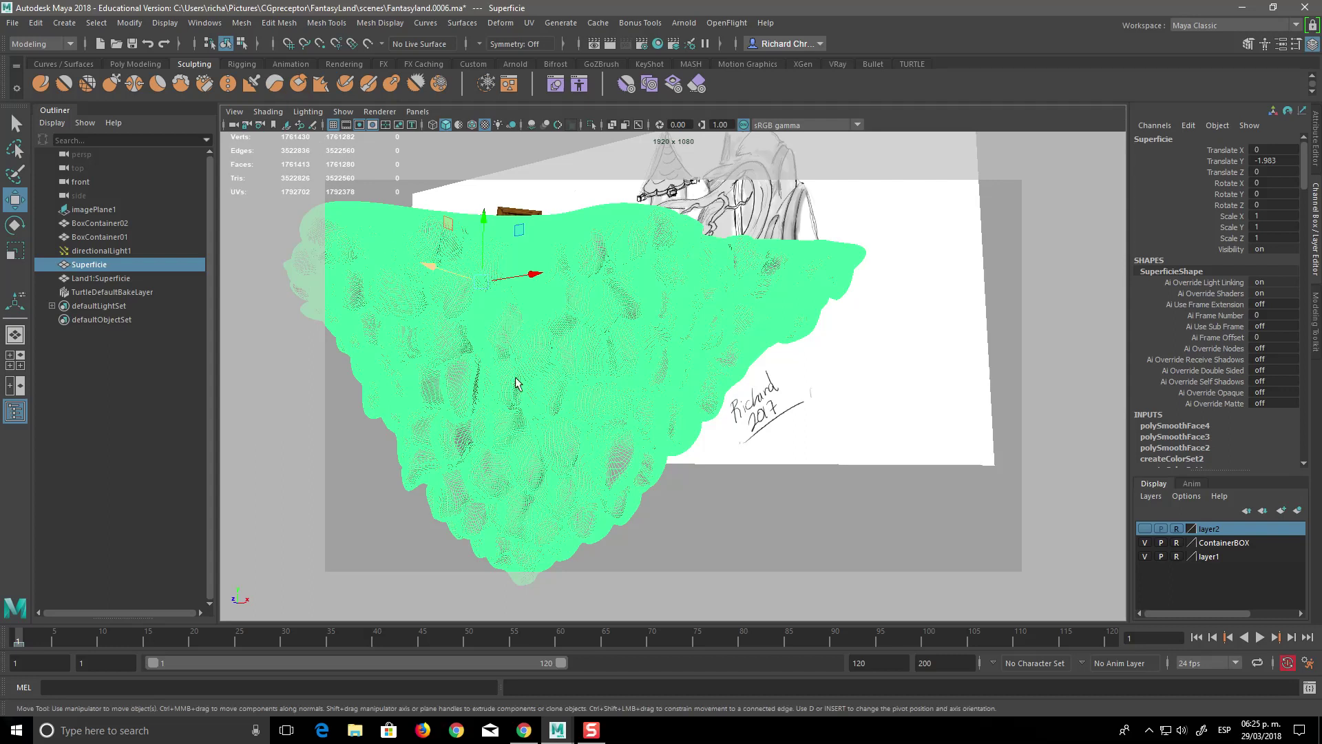
# Sculpt Superficie's underside with a smaller Flatten brush, holding Shift to smooth bumps.
pyautogui.press('y')
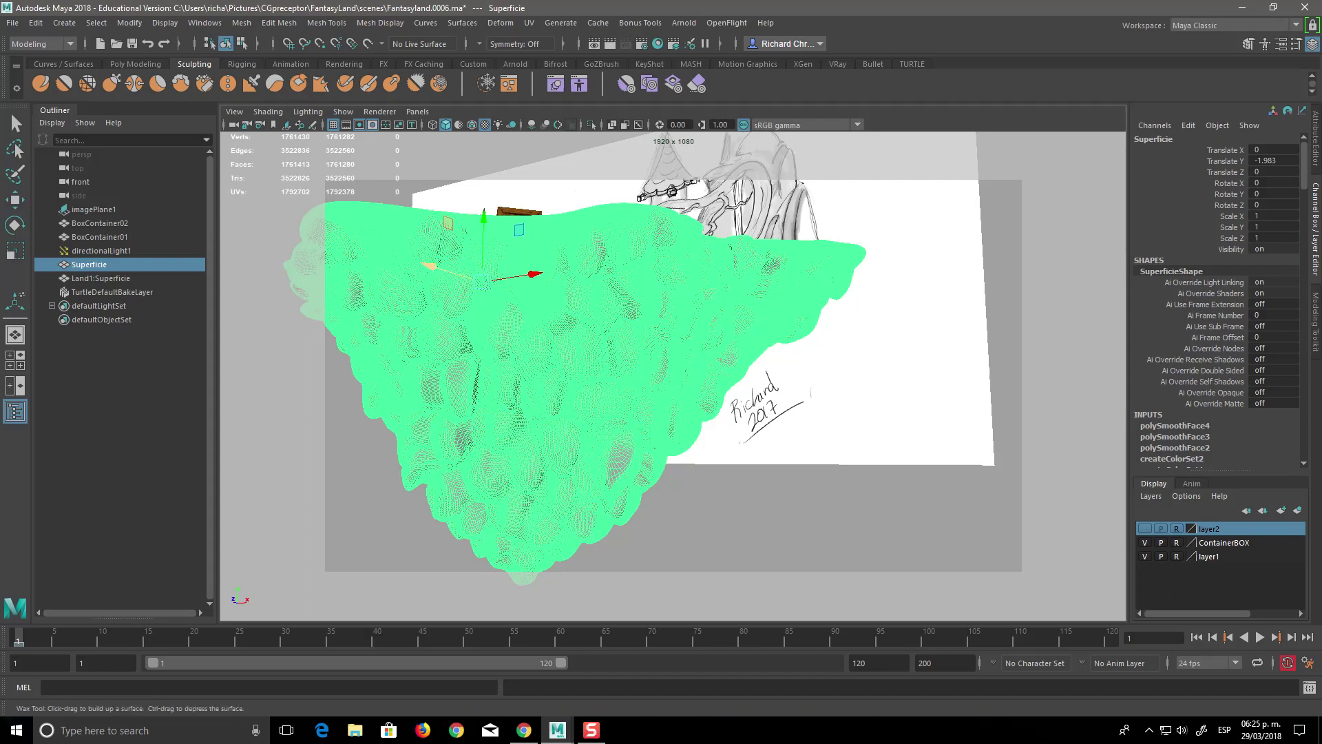
pyautogui.click(157, 84)
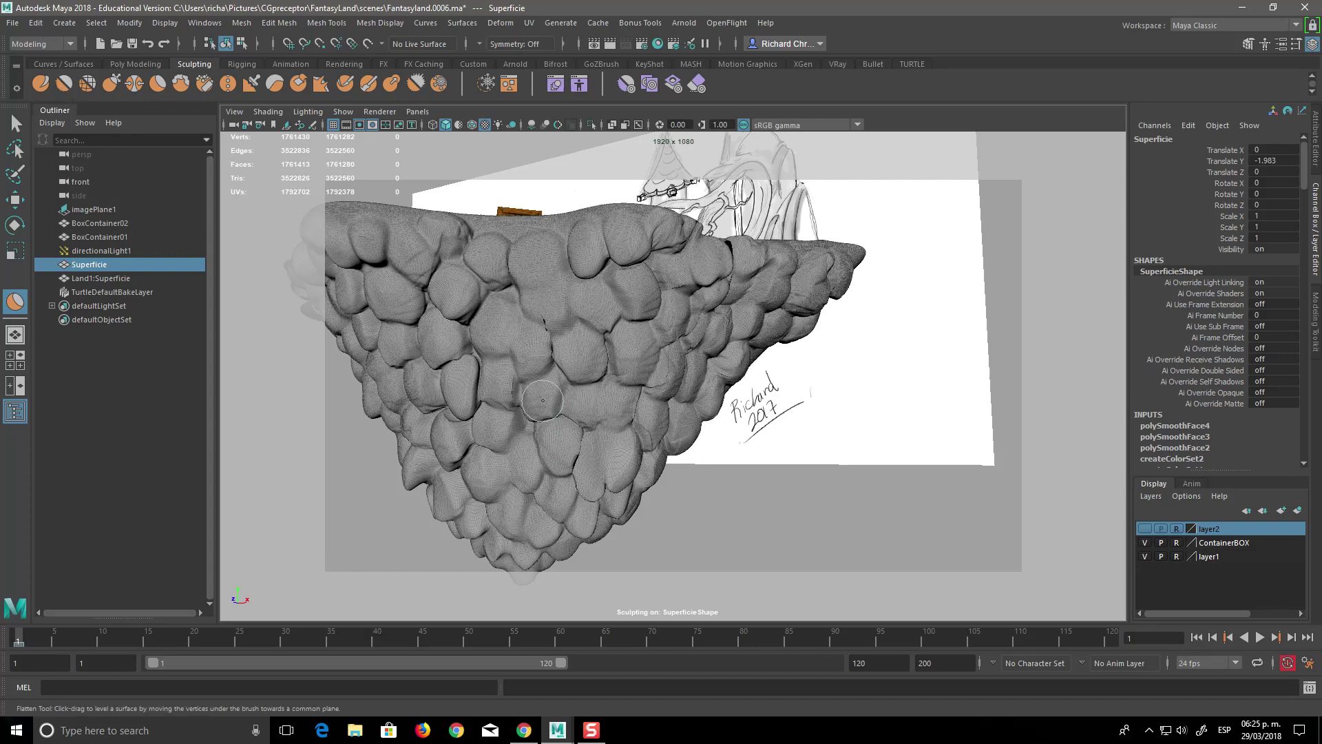
pyautogui.press('shift')
pyautogui.press('shift')
pyautogui.moveTo(662, 431)
pyautogui.keyDown('alt'); pyautogui.mouseDown()
pyautogui.moveTo(693, 476)
pyautogui.moveTo(834, 473)
pyautogui.moveTo(747, 407)
pyautogui.mouseUp(); pyautogui.keyUp('alt')
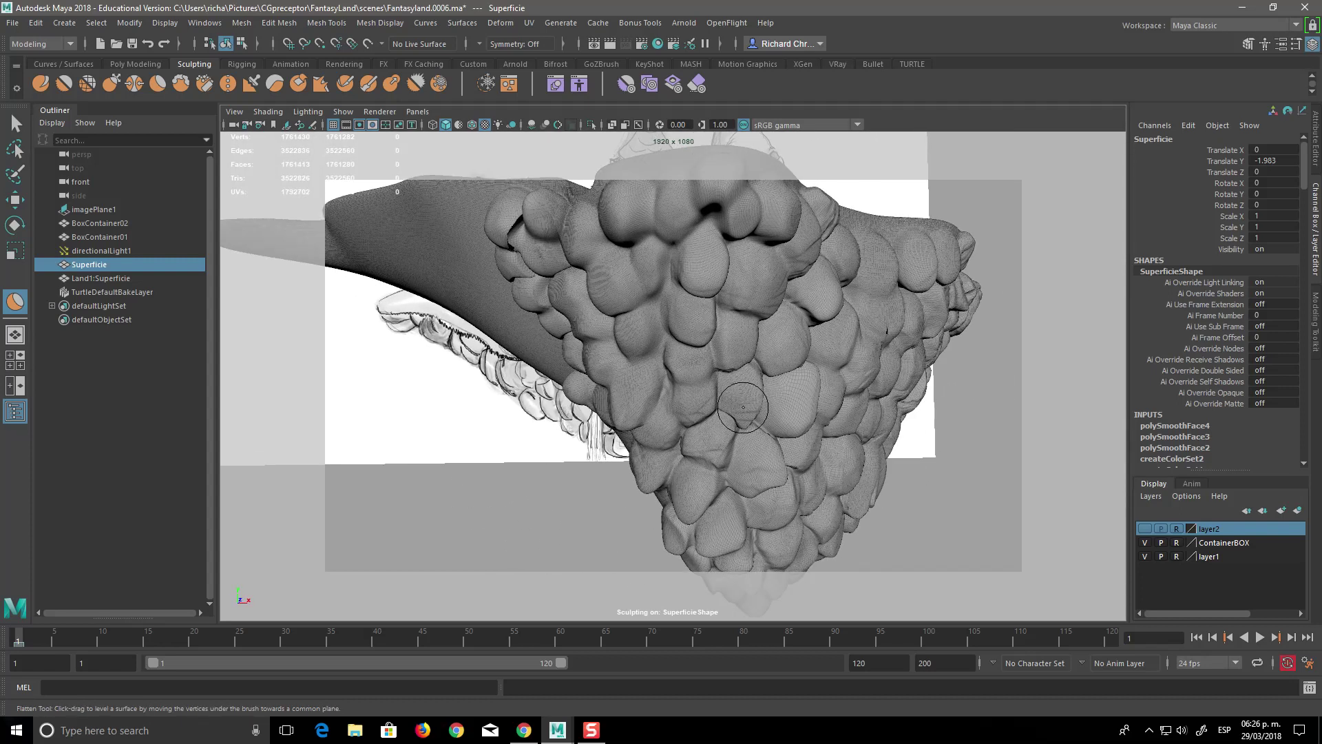
pyautogui.moveTo(747, 408); pyautogui.dragTo(745, 411)
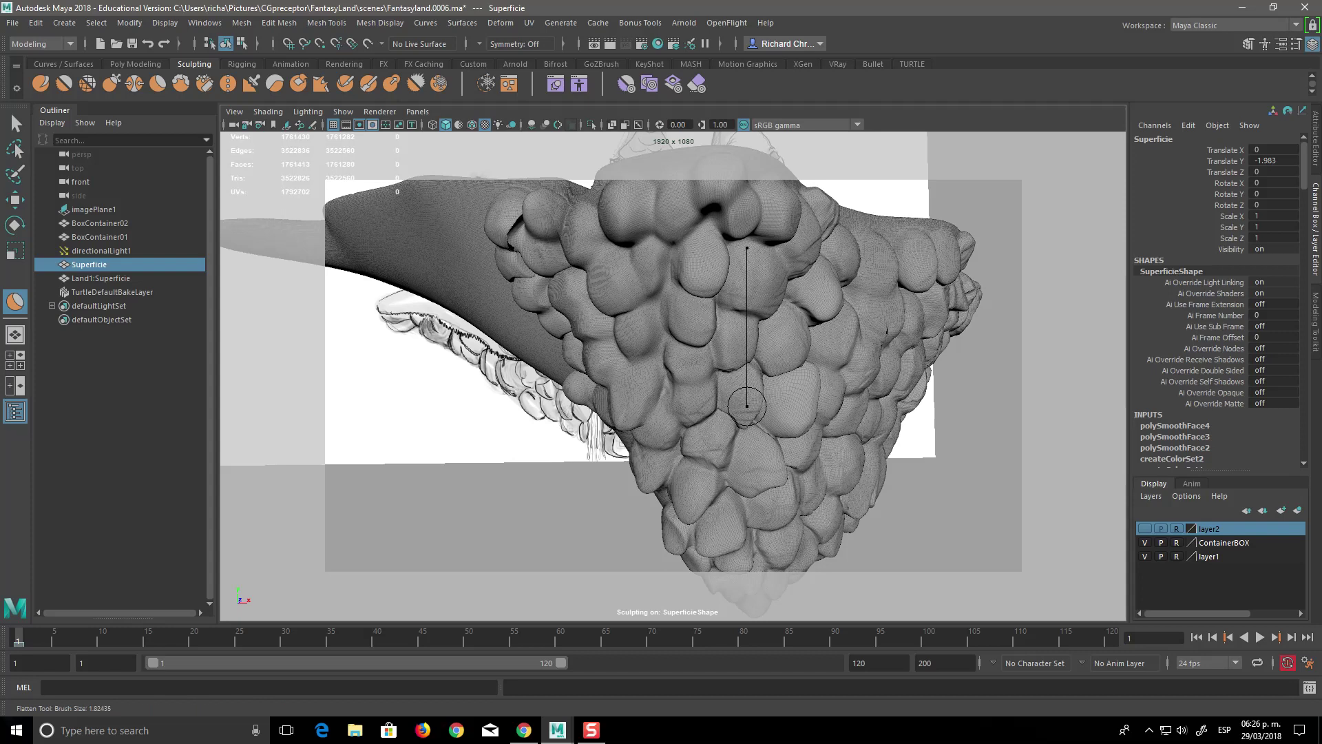
pyautogui.press('shift')
pyautogui.press('shift')
pyautogui.keyDown('alt'); pyautogui.moveTo(847, 513); pyautogui.dragTo(597, 336); pyautogui.keyUp('alt')
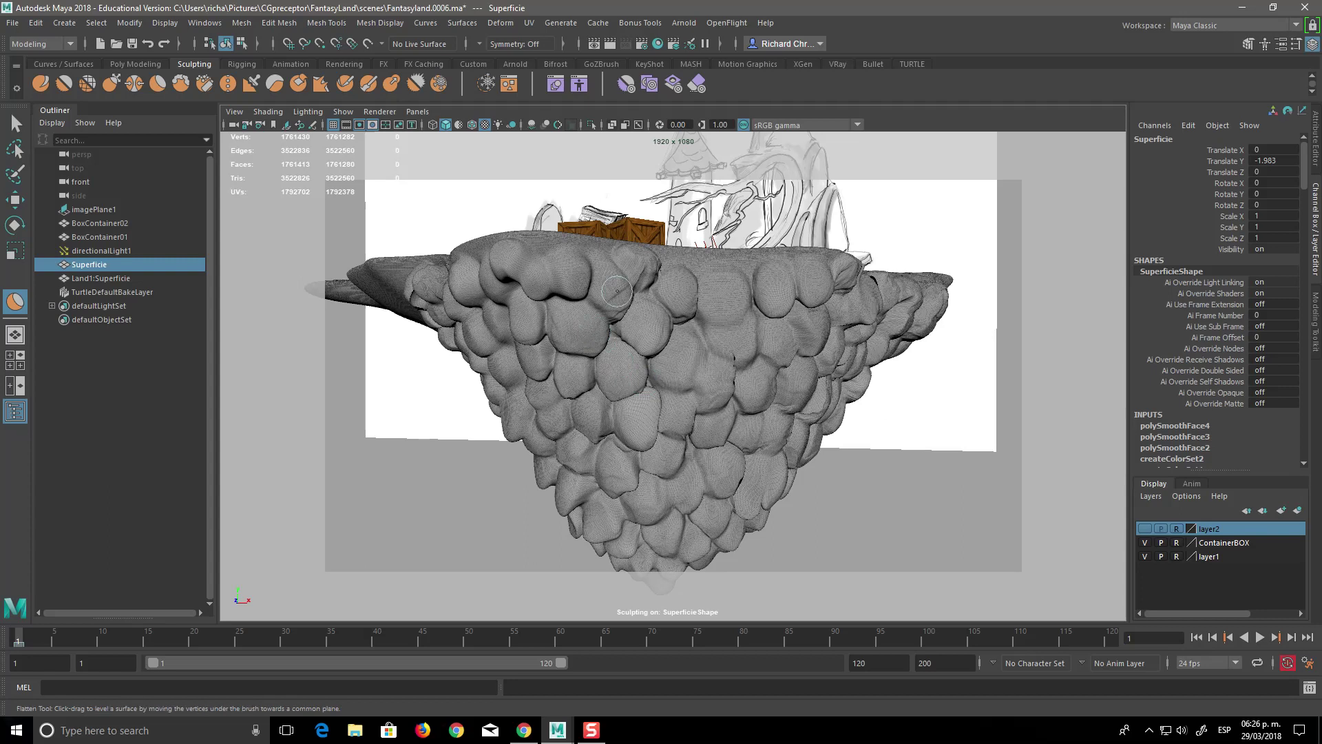
pyautogui.moveTo(629, 292)
pyautogui.keyDown('alt'); pyautogui.mouseDown(button='right')
pyautogui.moveTo(908, 544)
pyautogui.moveTo(874, 487)
pyautogui.mouseUp(button='right'); pyautogui.keyUp('alt')
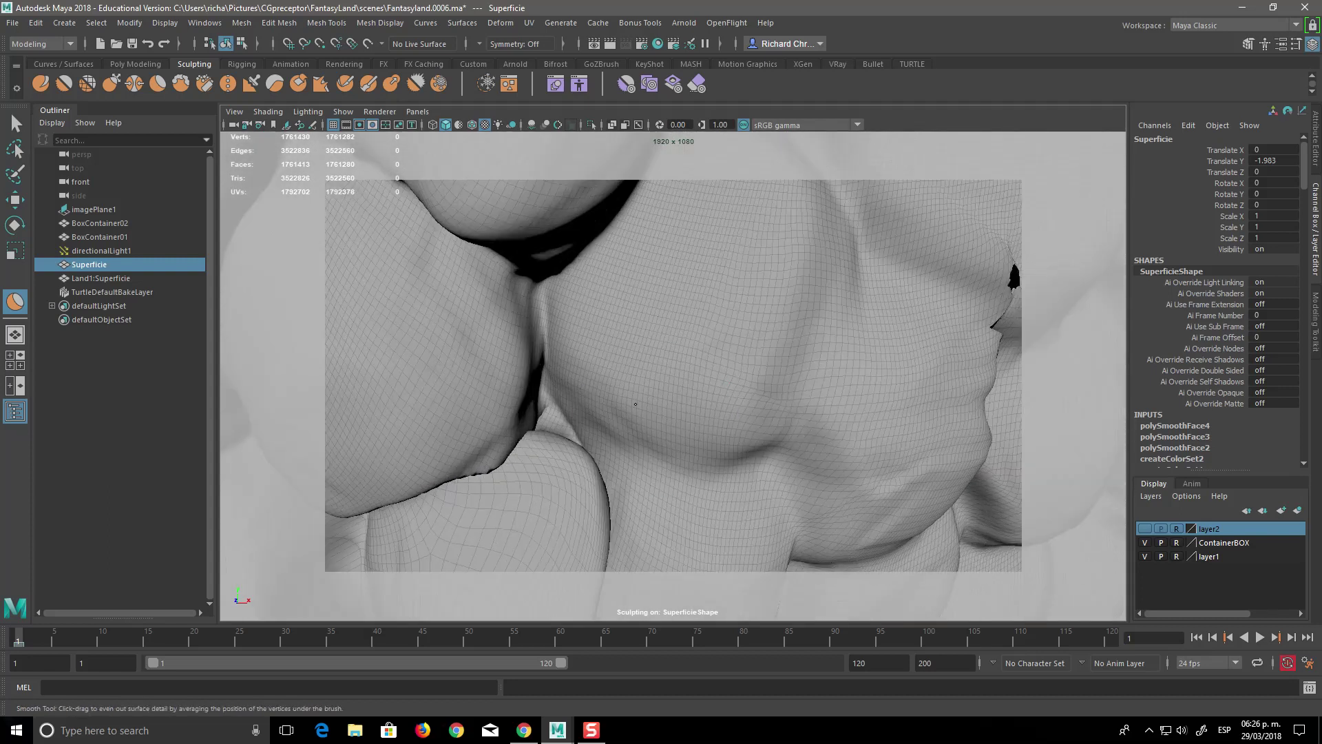
# Smooth the jagged crack edge between rock bubbles, alternating Smooth and Flatten.
pyautogui.press('6')
pyautogui.moveTo(737, 487)
pyautogui.keyDown('alt'); pyautogui.mouseDown(button='right')
pyautogui.moveTo(676, 457)
pyautogui.moveTo(679, 369)
pyautogui.mouseUp(button='right'); pyautogui.keyUp('alt')
pyautogui.press('3')
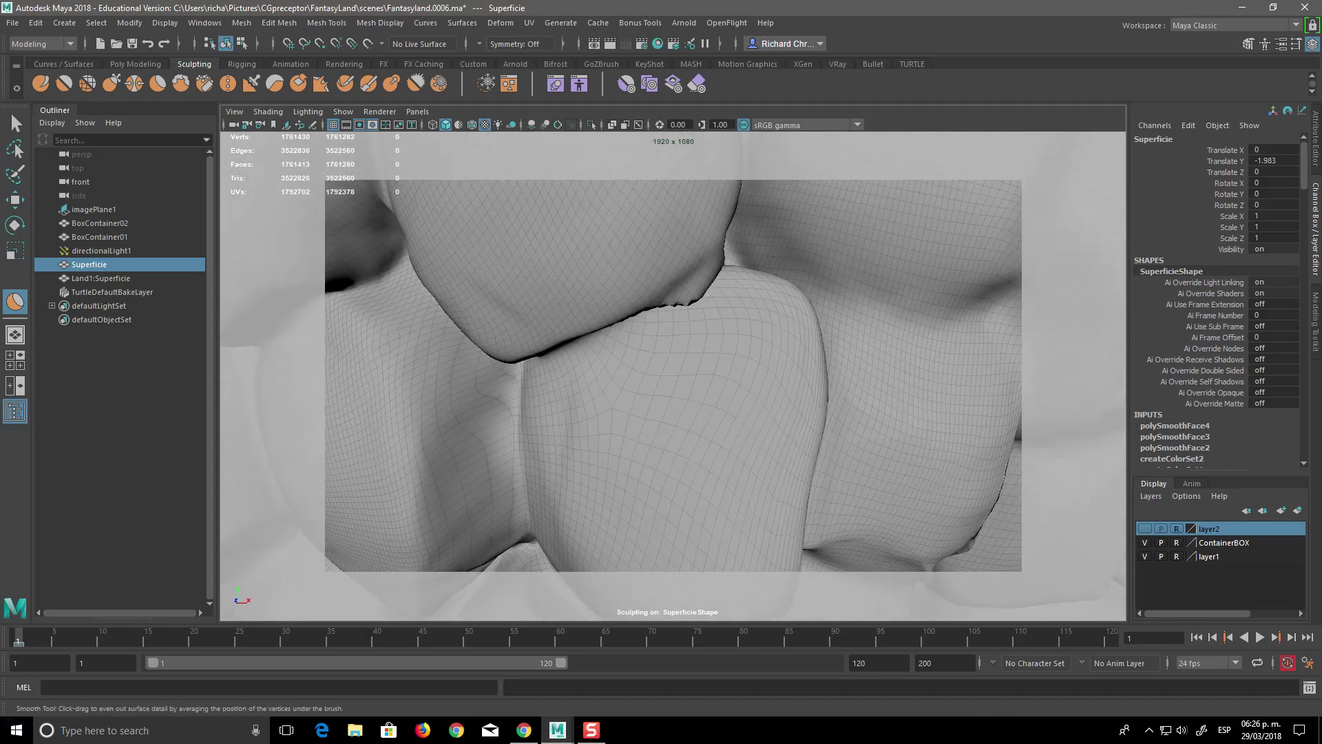
pyautogui.moveTo(692, 288); pyautogui.dragTo(651, 305)
pyautogui.press('6')
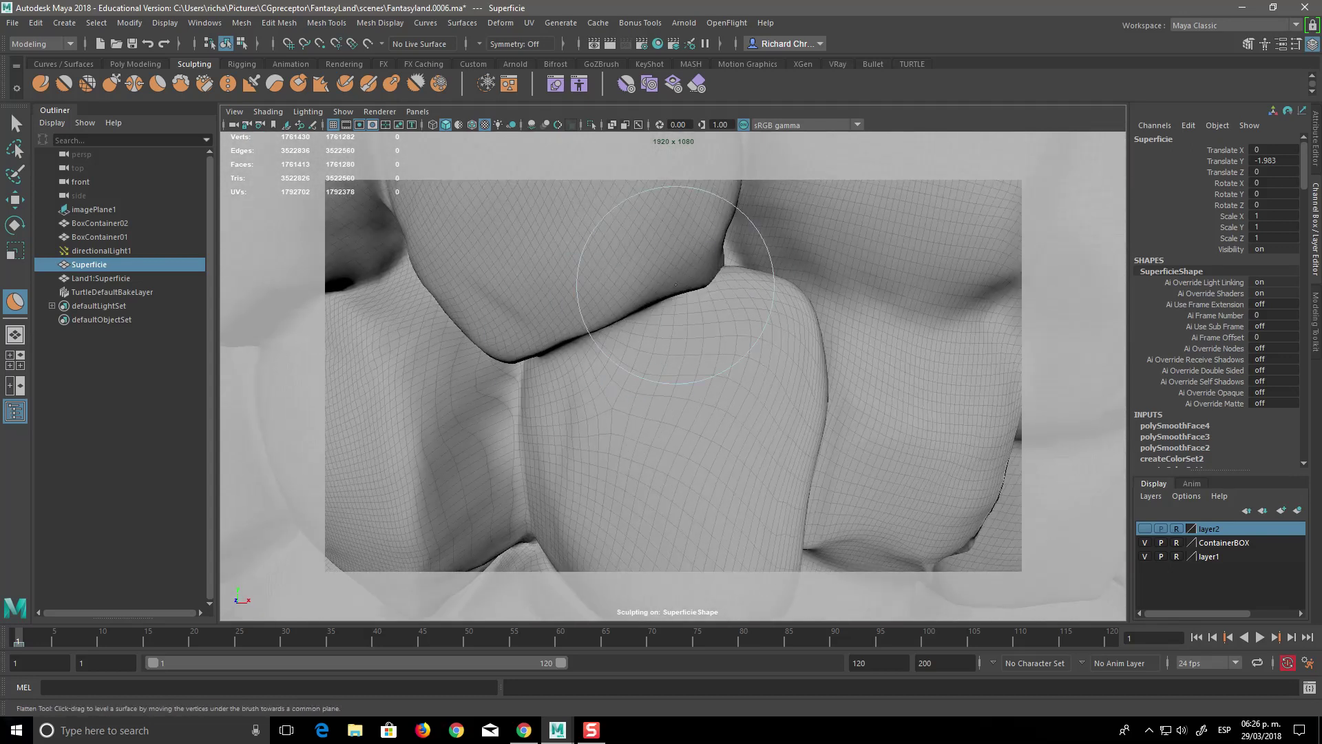
pyautogui.keyDown('alt'); pyautogui.moveTo(820, 487); pyautogui.dragTo(695, 483, button='right'); pyautogui.keyUp('alt')
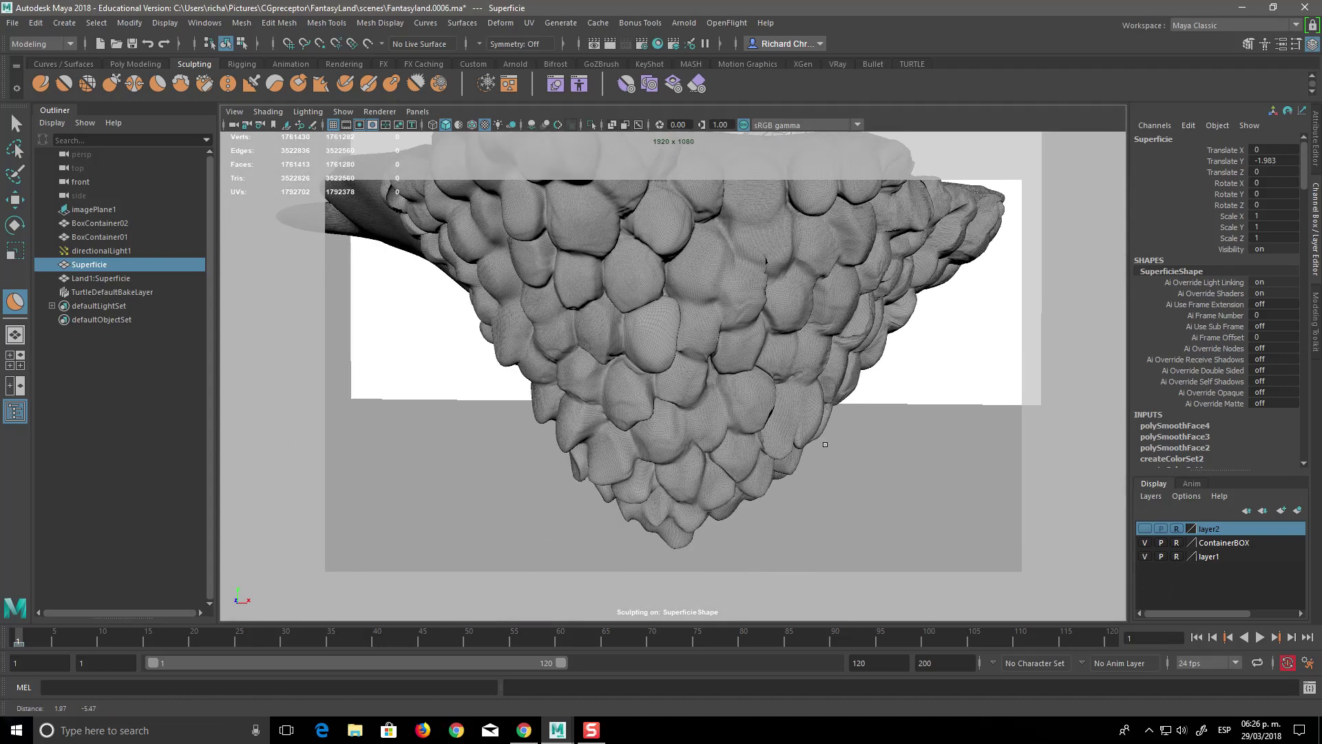
# Look up at the underside from the side and return to Flatten near the tapered tip.
pyautogui.press('3')
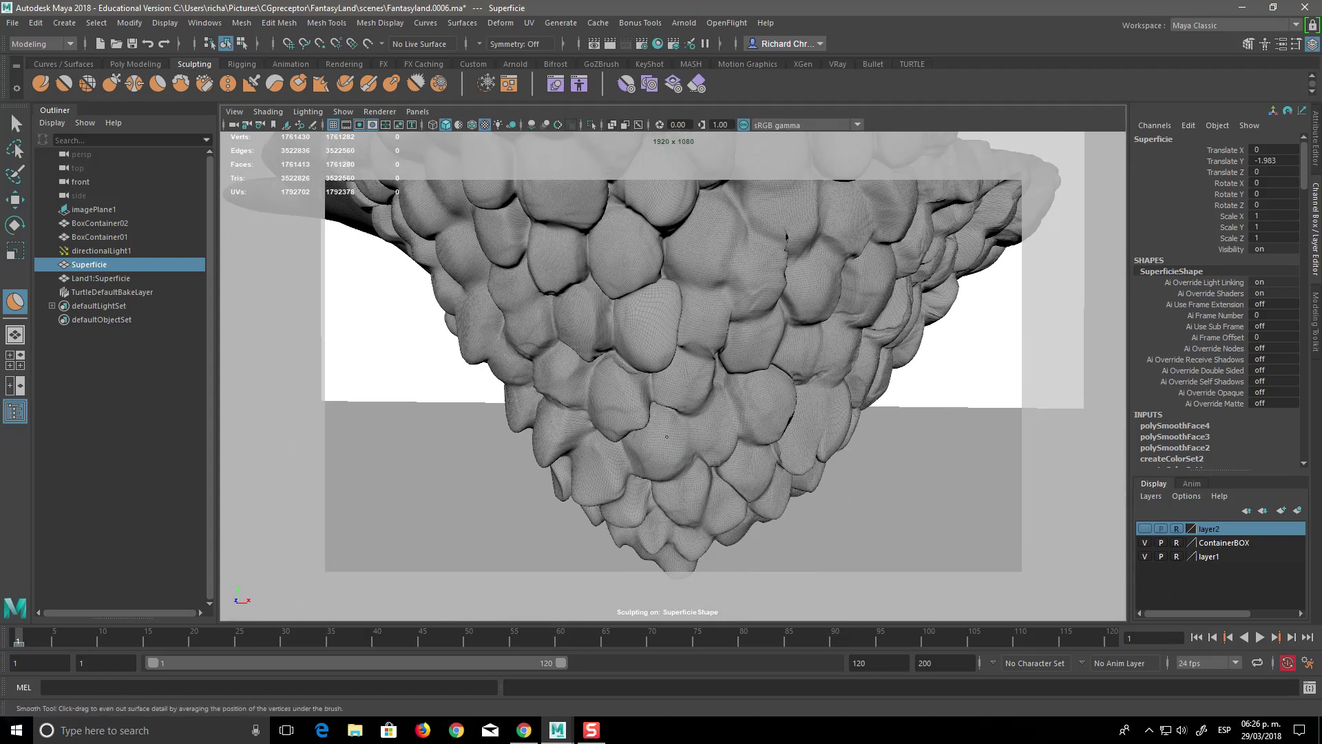
pyautogui.keyDown('alt'); pyautogui.moveTo(659, 457); pyautogui.dragTo(826, 496); pyautogui.keyUp('alt')
pyautogui.keyDown('alt'); pyautogui.moveTo(826, 496); pyautogui.dragTo(854, 500, button='right'); pyautogui.keyUp('alt')
pyautogui.keyDown('alt'); pyautogui.moveTo(855, 500); pyautogui.dragTo(731, 329); pyautogui.keyUp('alt')
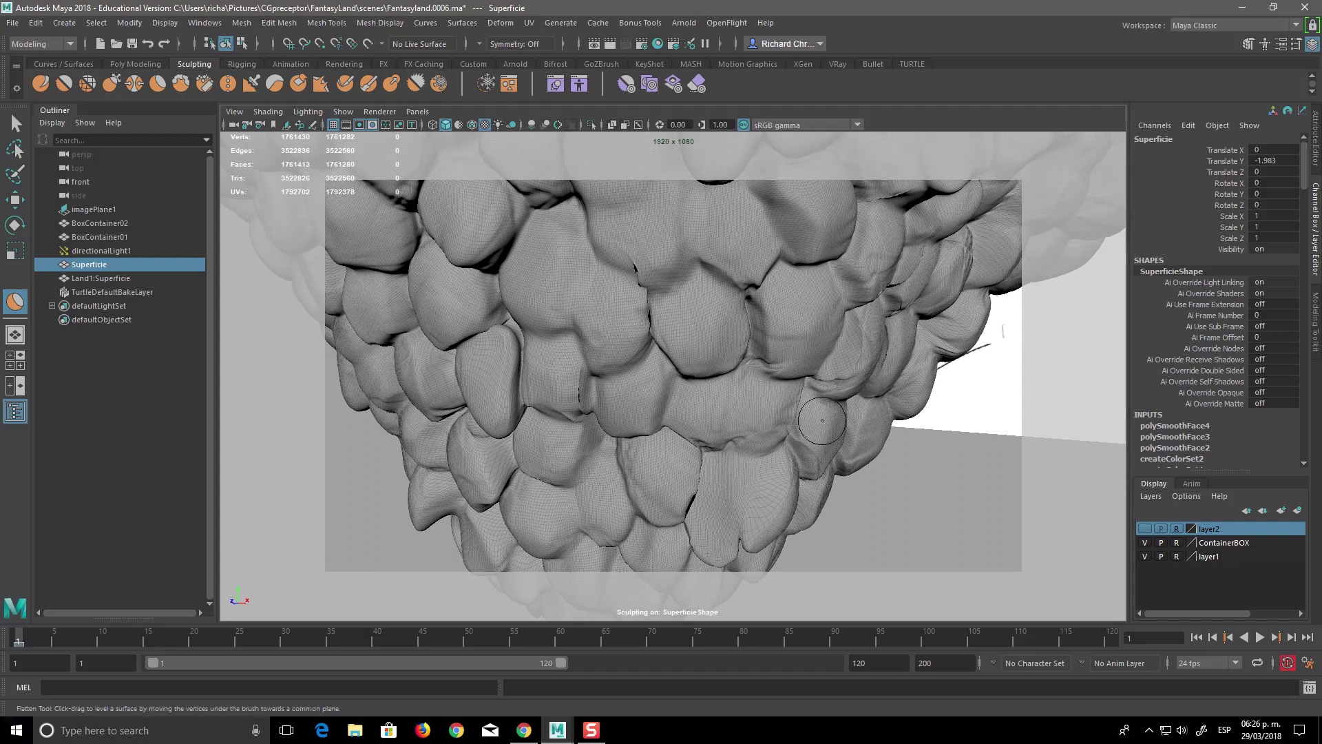
pyautogui.press('f')
pyautogui.scroll(-5, 749, 432)
pyautogui.keyDown('alt'); pyautogui.moveTo(748, 432); pyautogui.dragTo(599, 290); pyautogui.keyUp('alt')
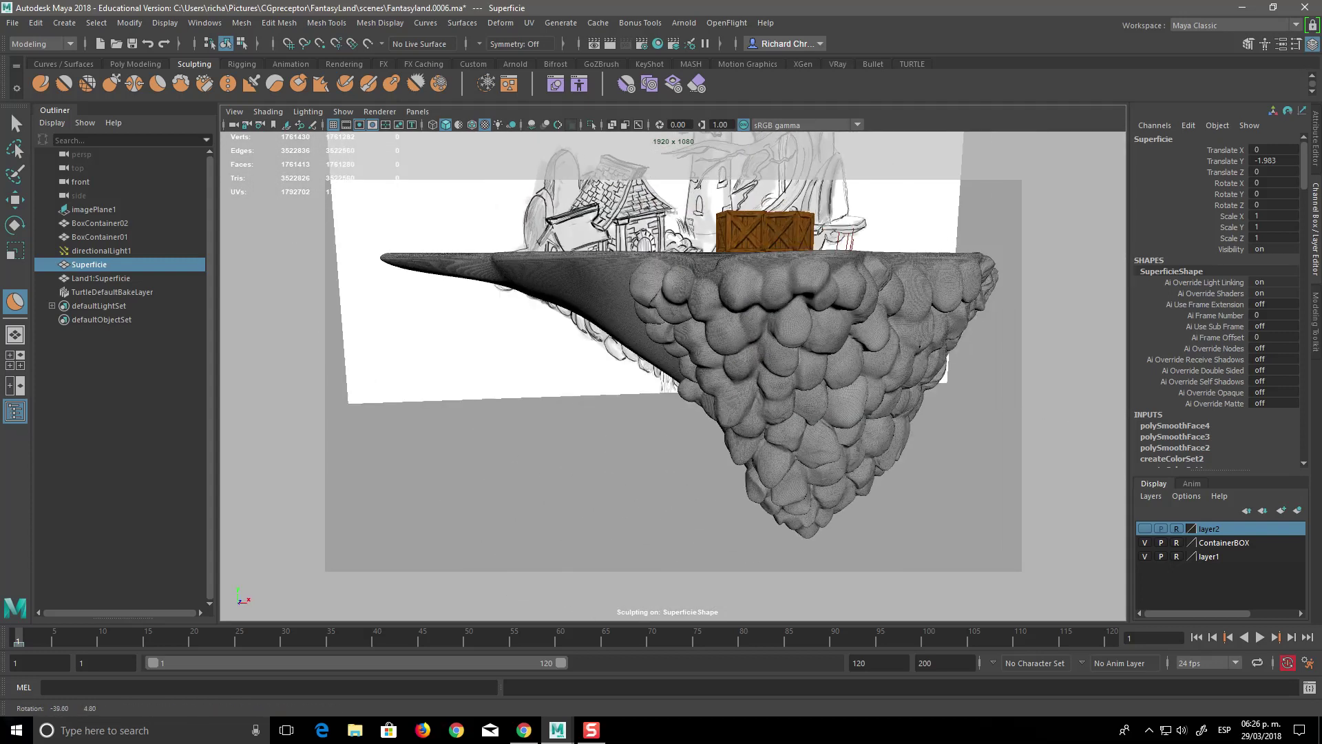
# Try a Wax brush stroke under the tapered tip, then undo it.
pyautogui.click(274, 83)
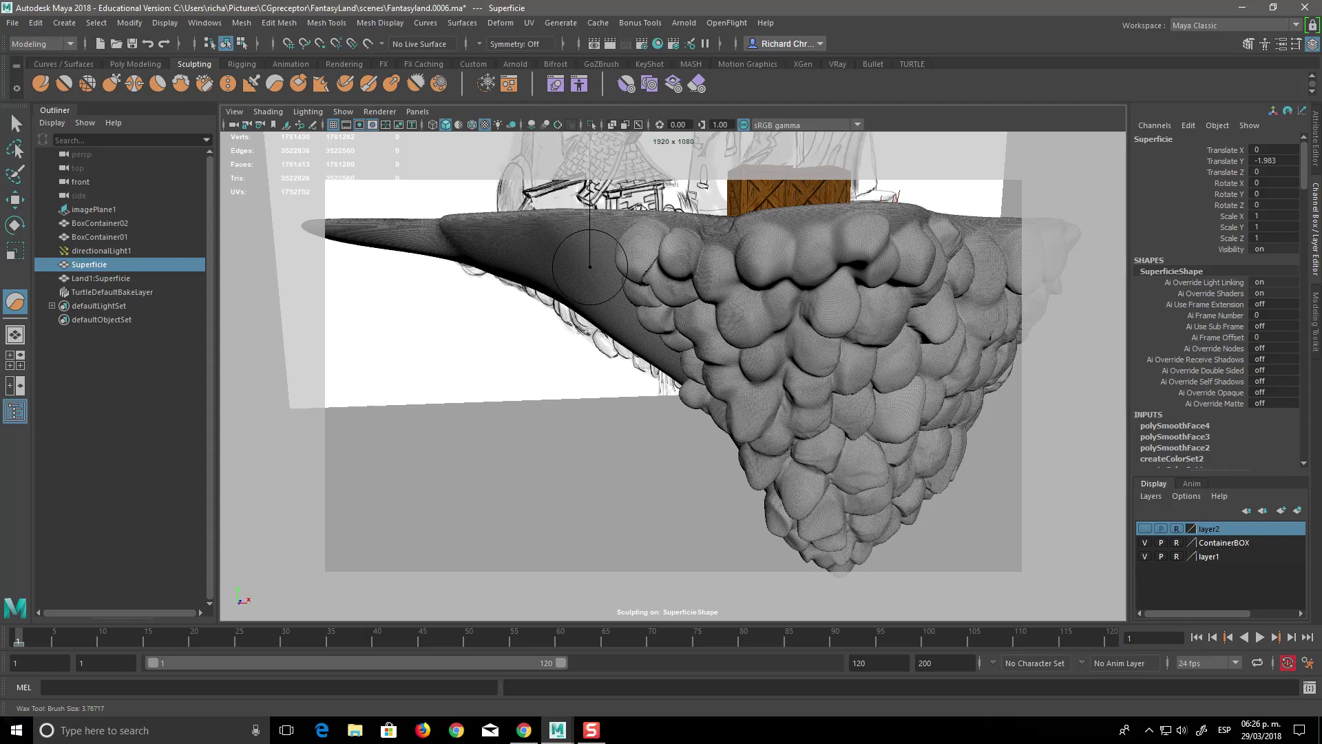
pyautogui.moveTo(581, 249); pyautogui.dragTo(585, 254)
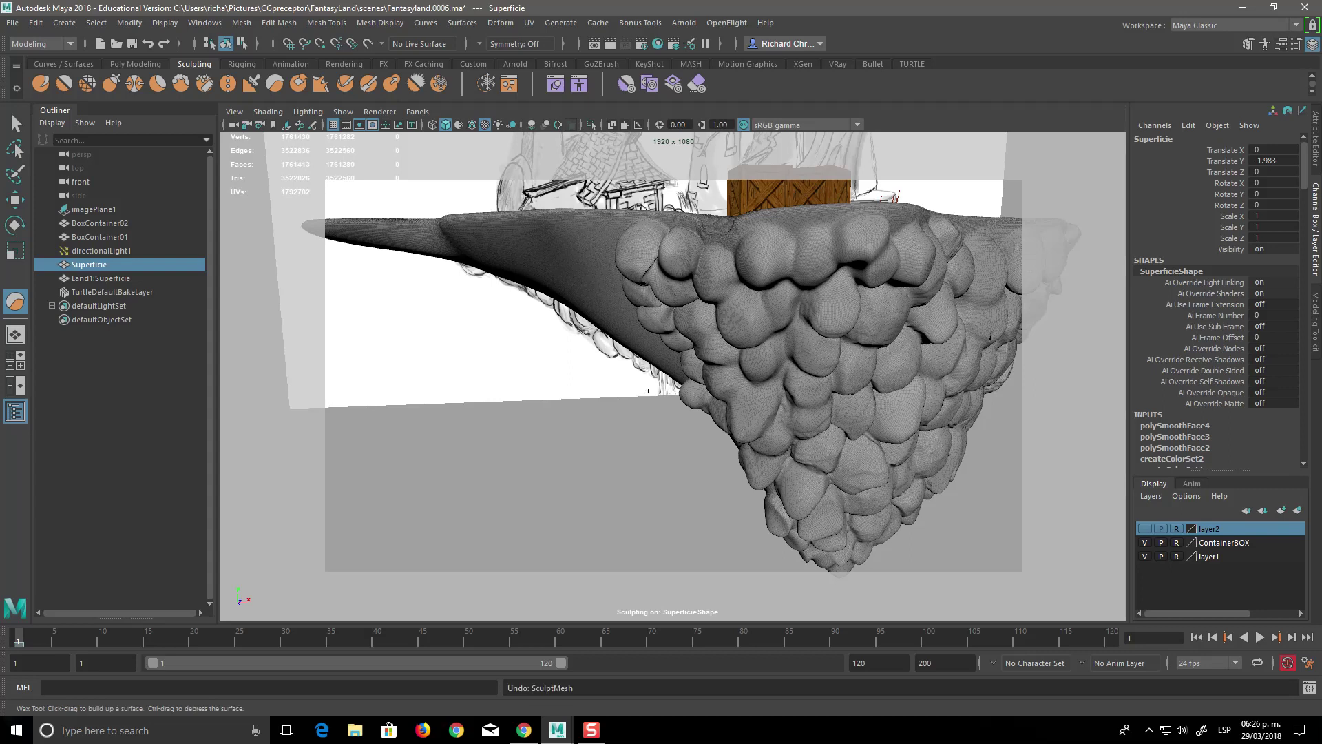
pyautogui.scroll(2, 757, 399)
pyautogui.scroll(2, 802, 401)
pyautogui.scroll(-3, 802, 401)
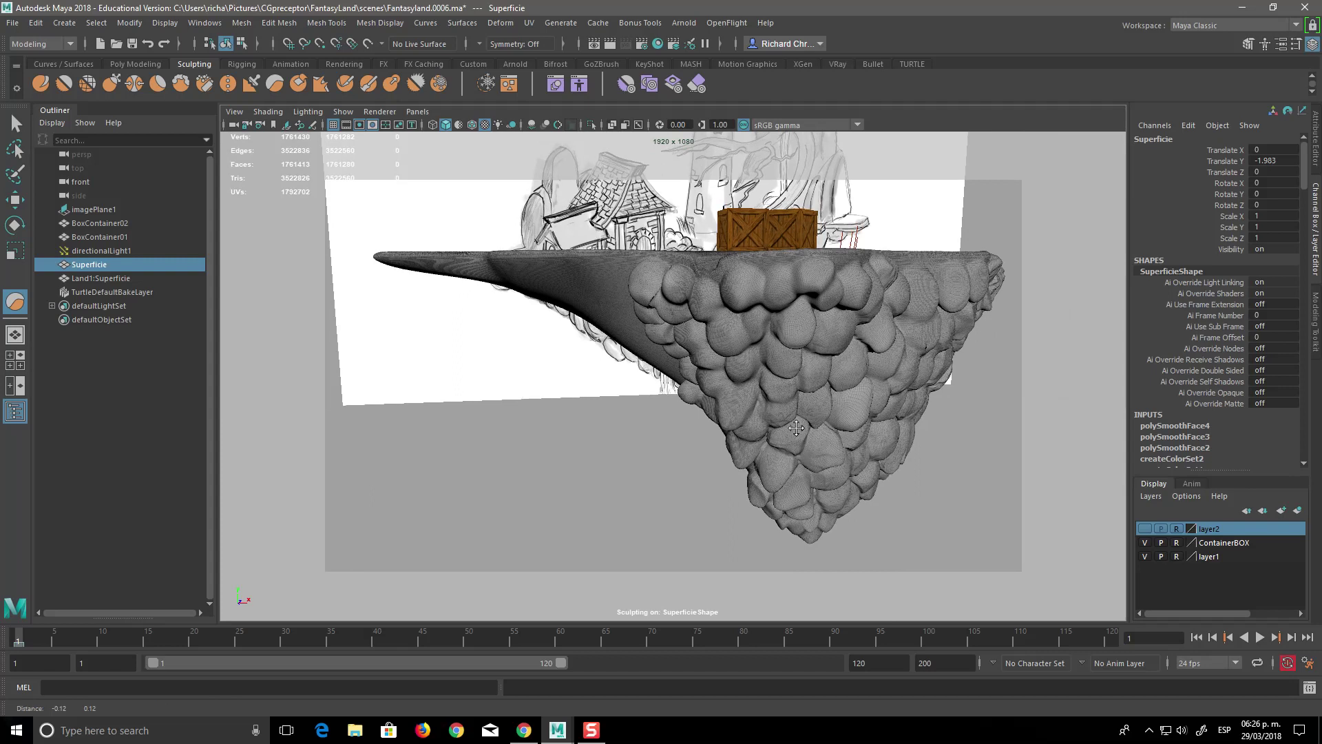
pyautogui.keyDown('alt'); pyautogui.moveTo(802, 400); pyautogui.dragTo(697, 362); pyautogui.keyUp('alt')
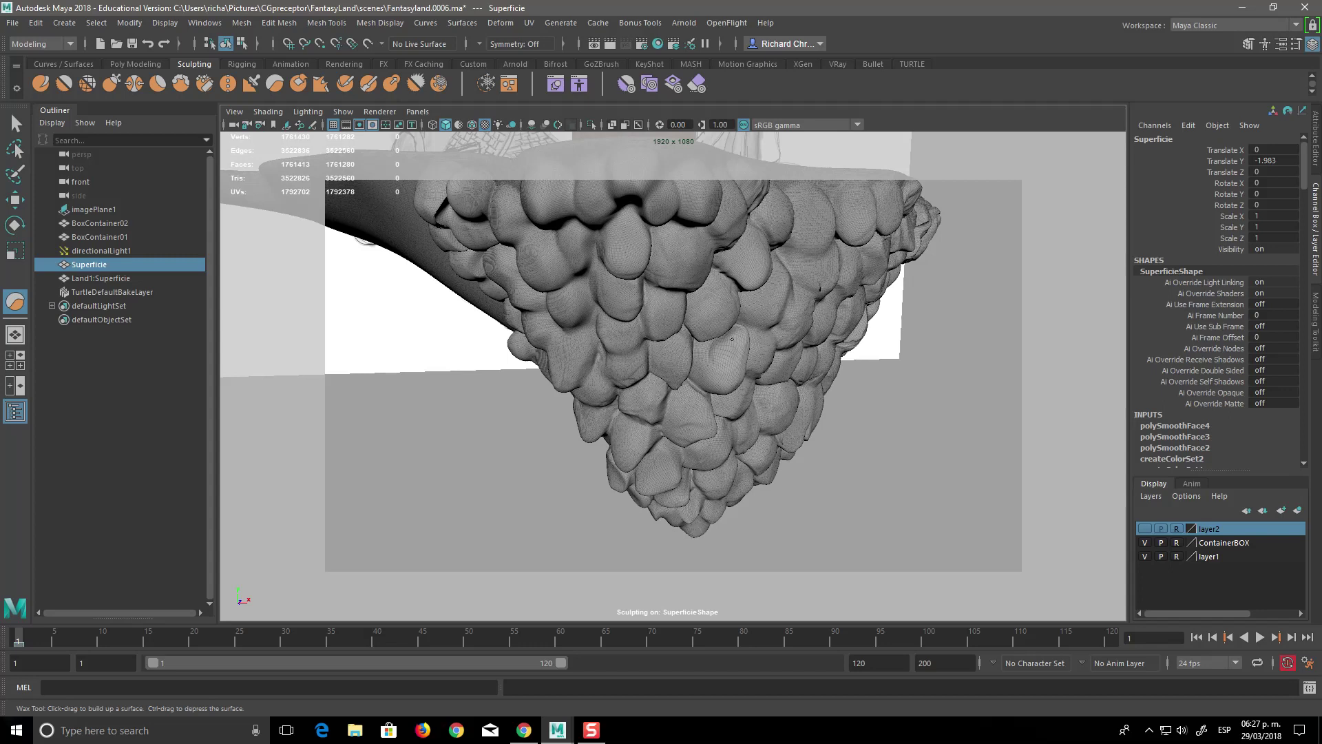
pyautogui.keyDown('alt'); pyautogui.moveTo(732, 385); pyautogui.dragTo(737, 449); pyautogui.keyUp('alt')
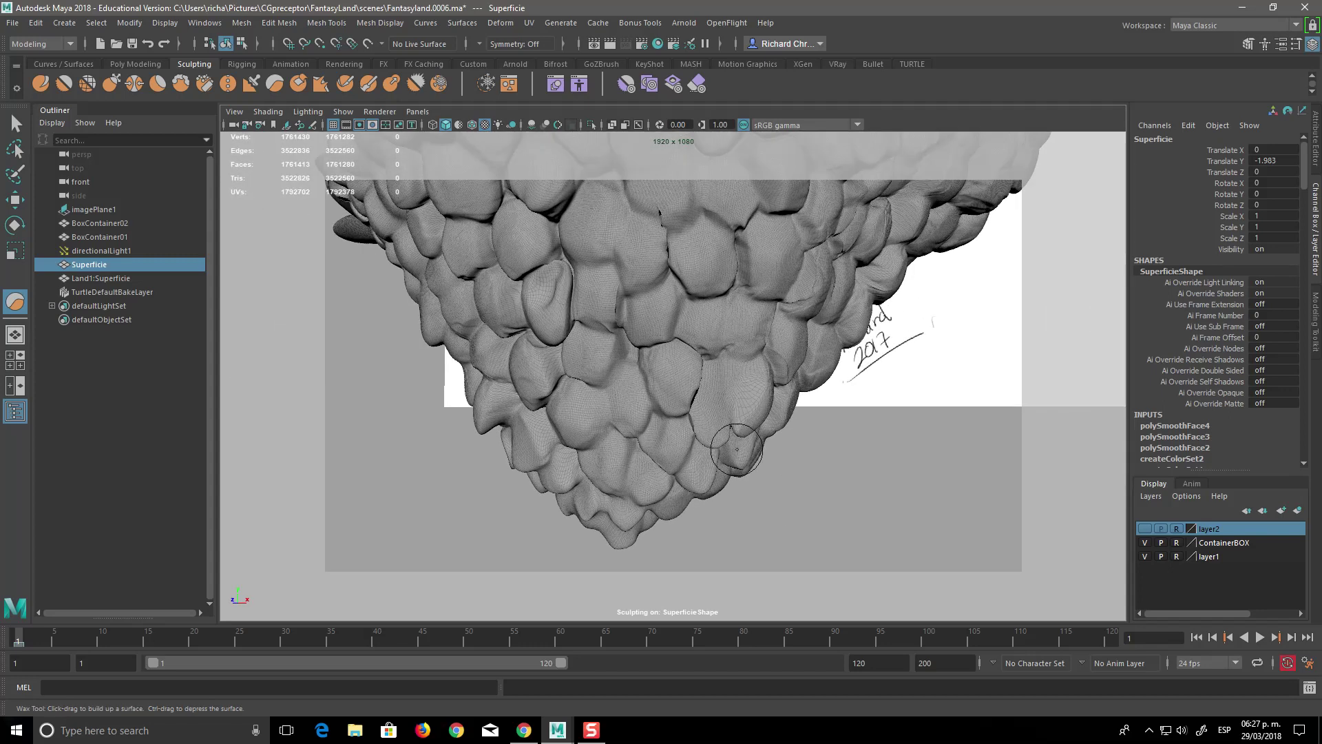
pyautogui.hotkey('ctrl', 'z')
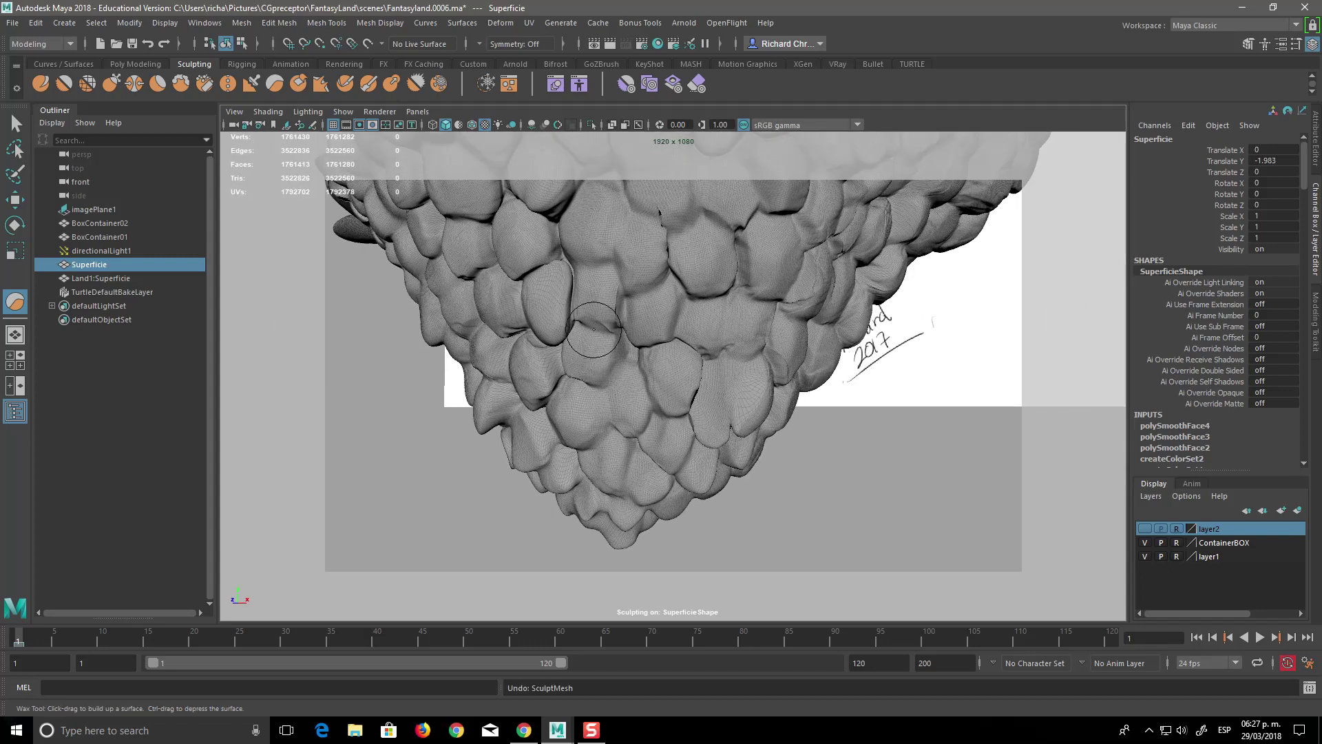
# Shrink the wax brush, undo small trial bumps, and view its settings (size 0.968, strength 15).
pyautogui.moveTo(595, 329); pyautogui.dragTo(580, 329)
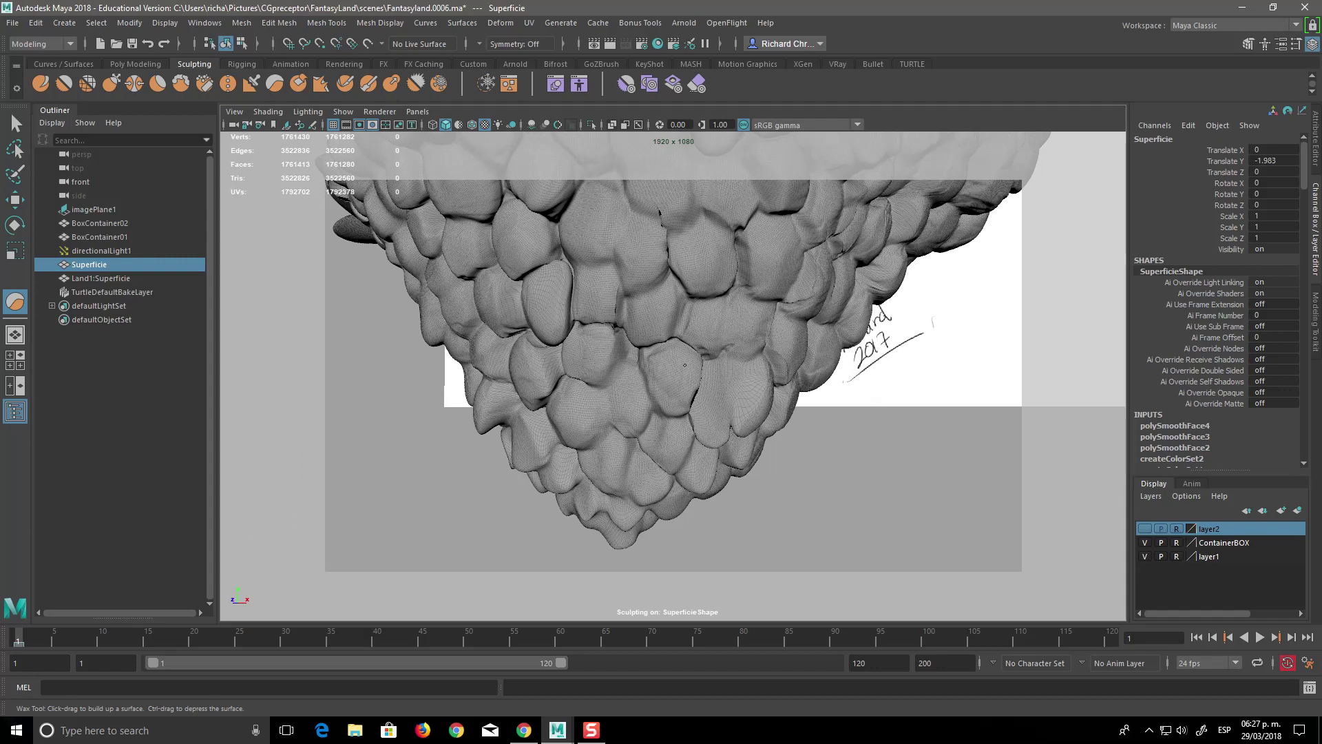
pyautogui.keyDown('alt'); pyautogui.moveTo(720, 400); pyautogui.dragTo(858, 465); pyautogui.keyUp('alt')
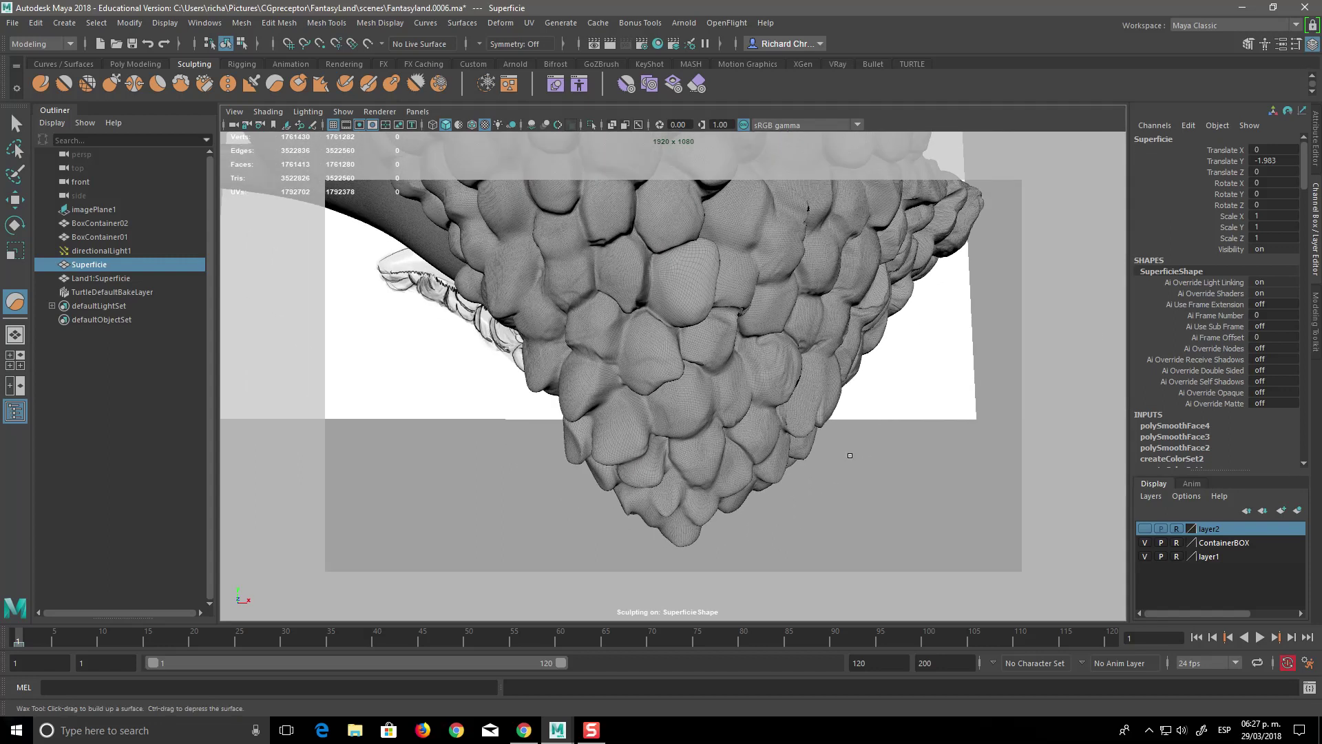
pyautogui.moveTo(760, 431); pyautogui.dragTo(766, 430)
pyautogui.hotkey('ctrl', 'z')
pyautogui.moveTo(734, 372); pyautogui.dragTo(731, 386)
pyautogui.hotkey('ctrl', 'z')
pyautogui.doubleClick(274, 84)
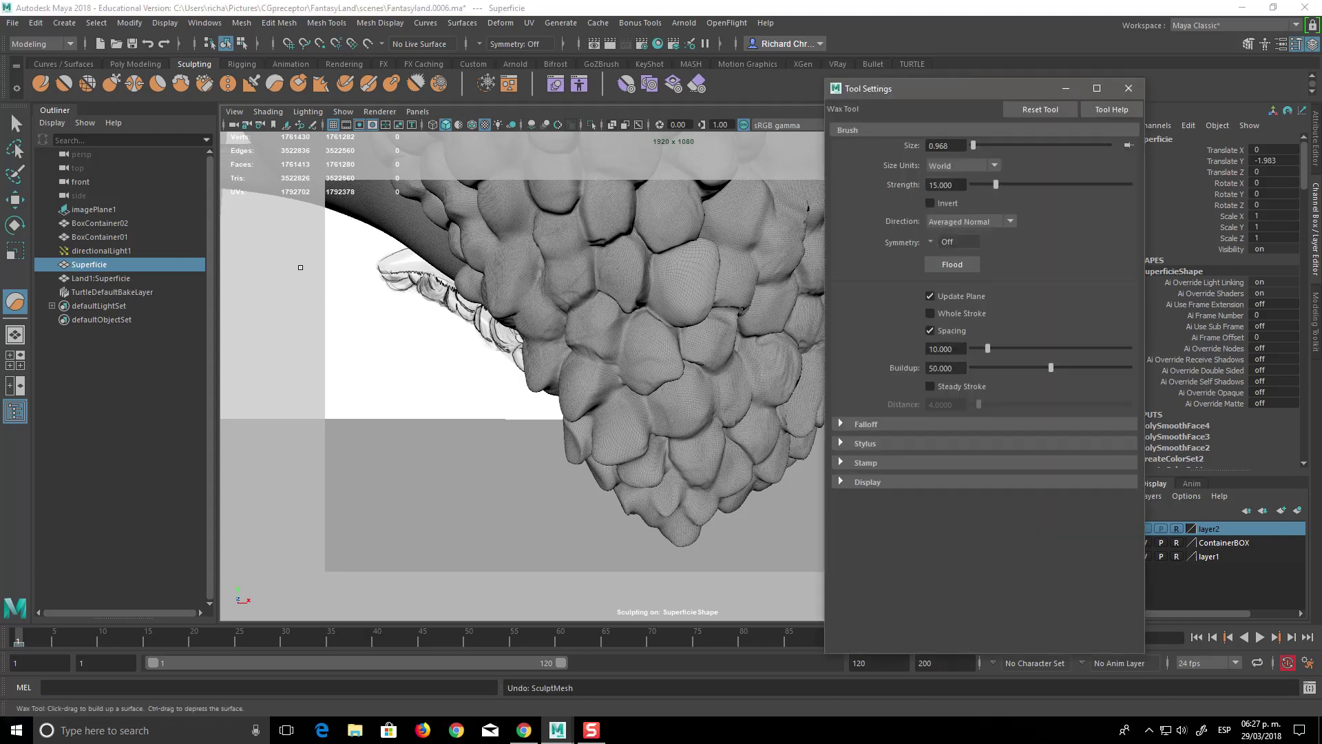
# Turn on stamping in the Wax brush settings.
pyautogui.click(864, 424)
pyautogui.scroll(-1, 1063, 572)
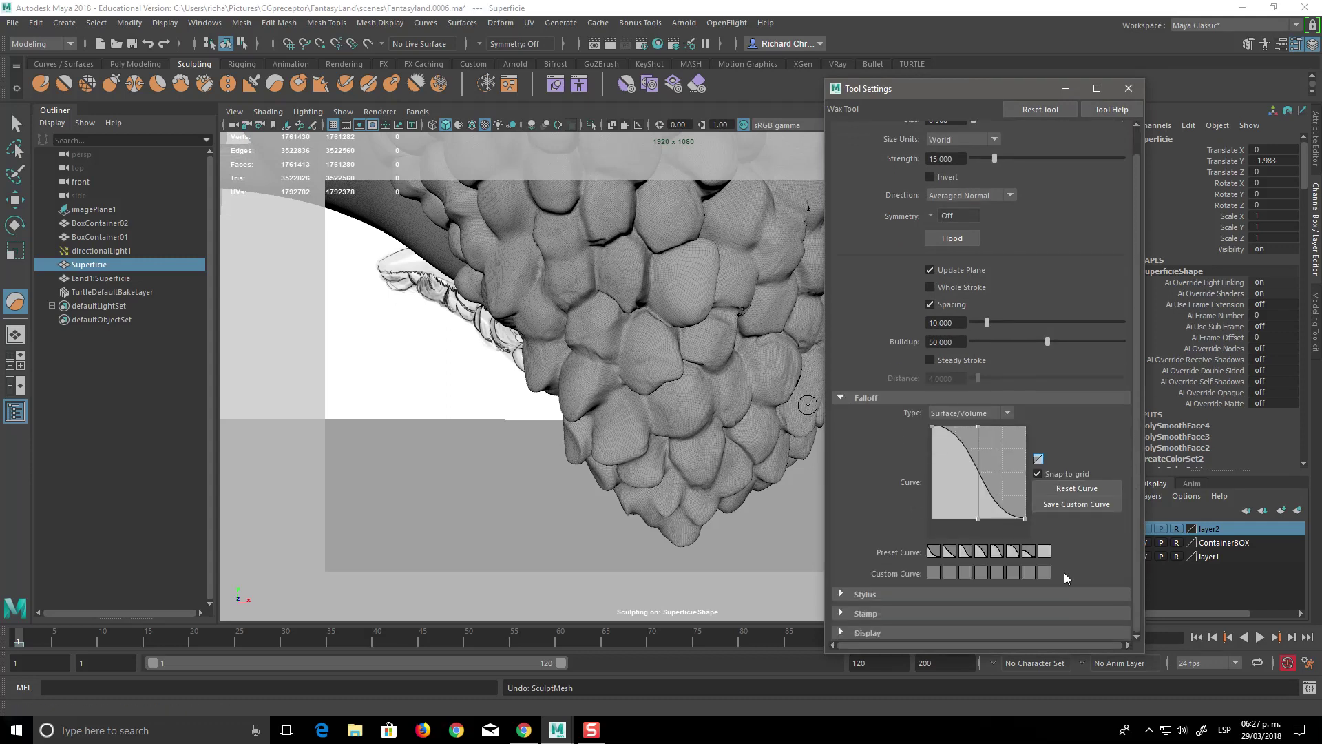
pyautogui.click(842, 610)
pyautogui.scroll(-1, 1138, 441)
pyautogui.scroll(-8, 1115, 546)
pyautogui.click(933, 399)
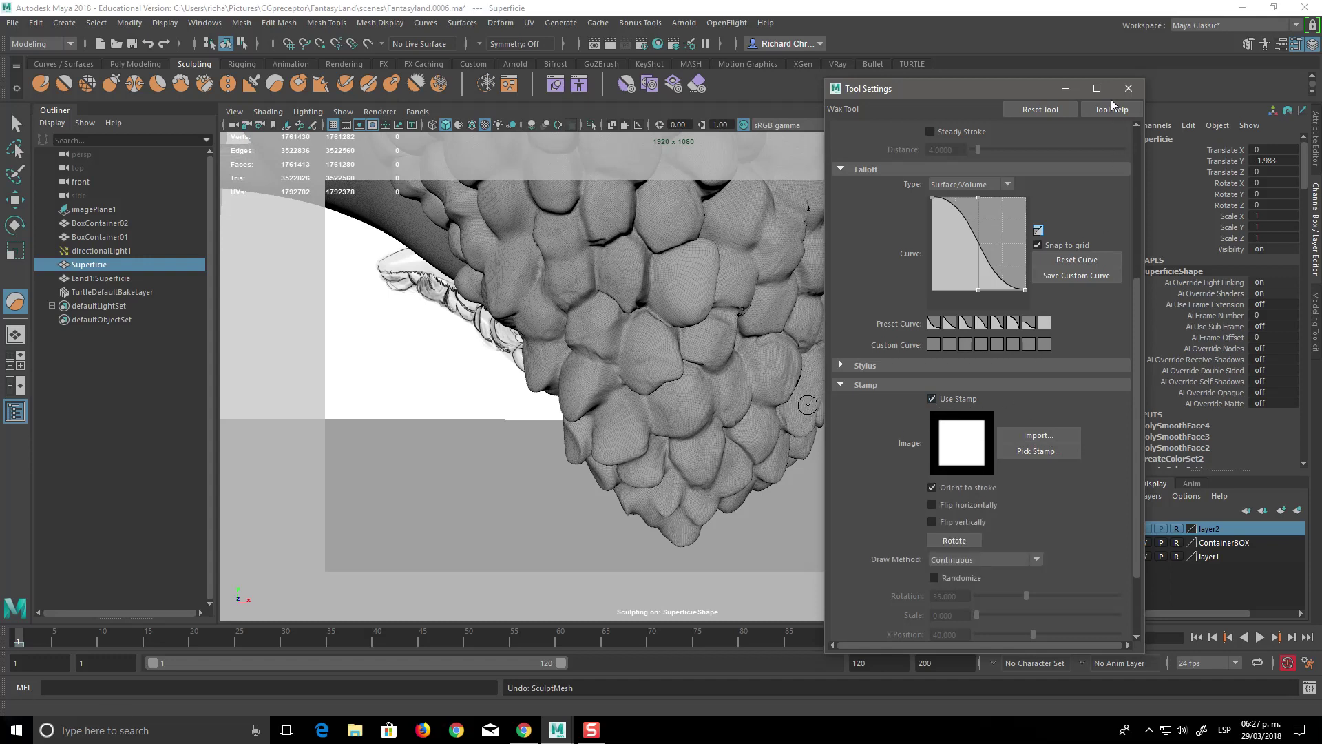
pyautogui.click(1128, 89)
# Test a short wax stroke on the underside, undo it, and shrink the brush.
pyautogui.keyDown('alt'); pyautogui.moveTo(620, 344); pyautogui.dragTo(709, 363); pyautogui.keyUp('alt')
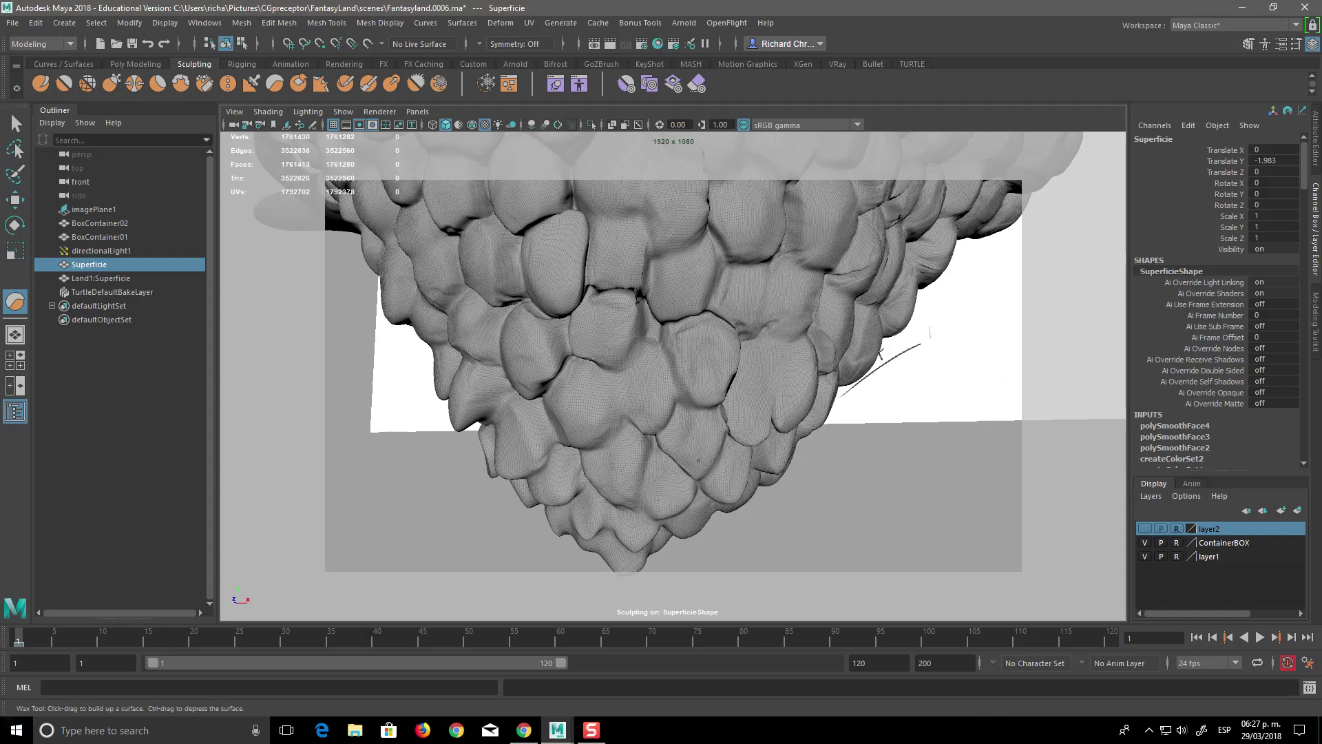
pyautogui.moveTo(696, 447)
pyautogui.mouseDown()
pyautogui.moveTo(716, 468)
pyautogui.moveTo(809, 445)
pyautogui.mouseUp()
pyautogui.keyDown('alt'); pyautogui.moveTo(809, 445); pyautogui.dragTo(869, 470, button='right'); pyautogui.keyUp('alt')
pyautogui.hotkey('ctrl', 'z')
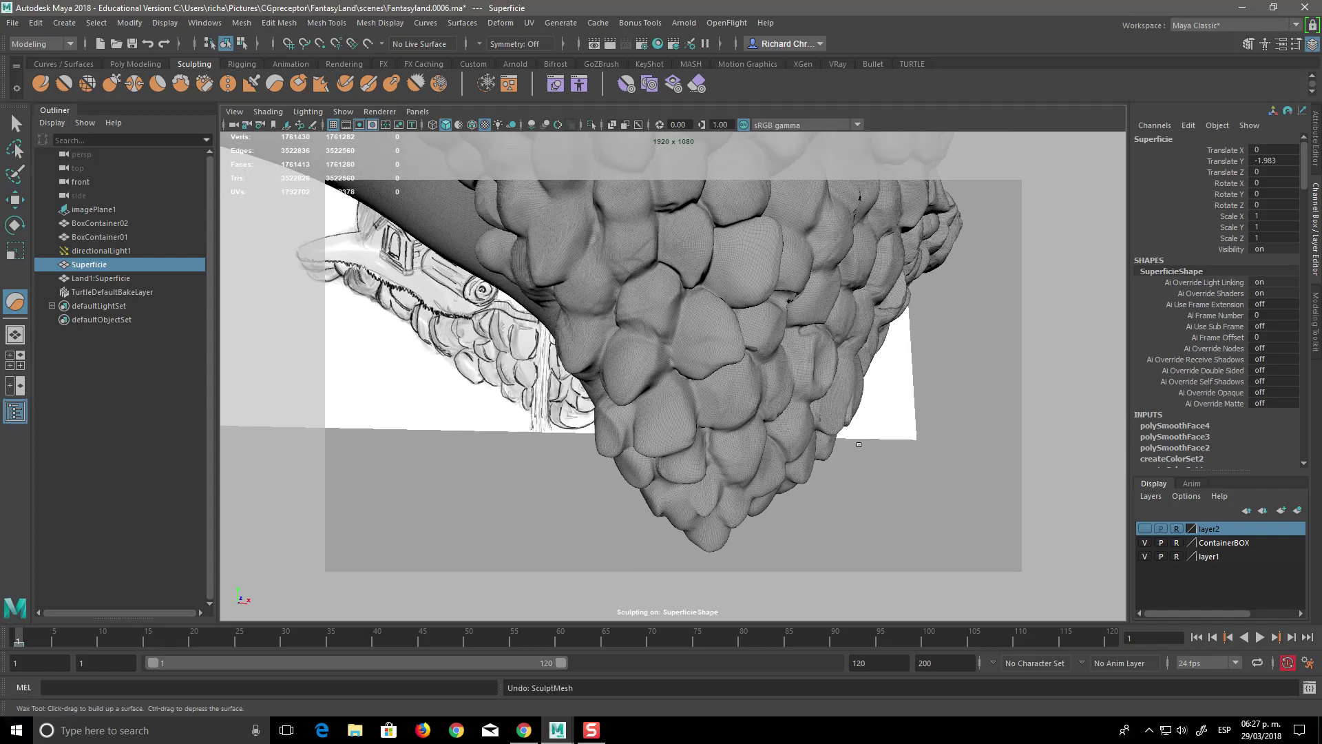
pyautogui.keyDown('alt'); pyautogui.moveTo(867, 461); pyautogui.dragTo(792, 400); pyautogui.keyUp('alt')
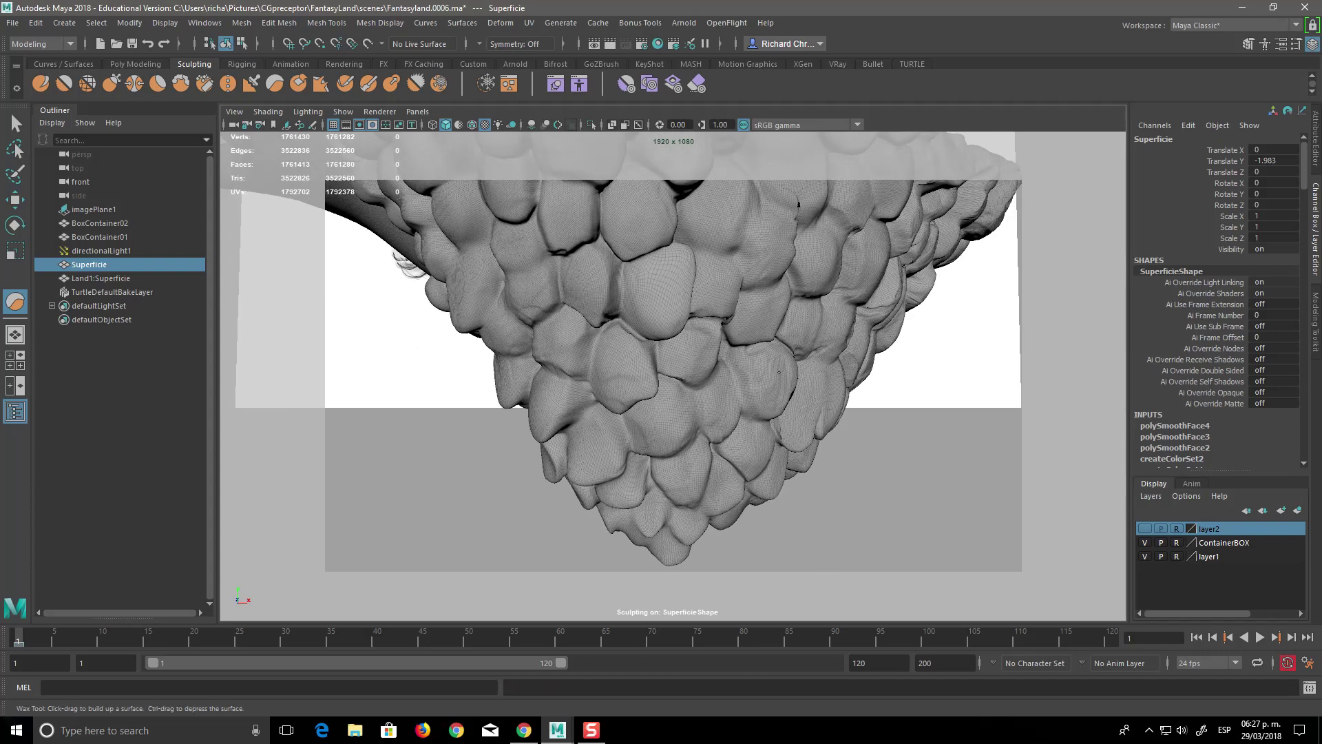
pyautogui.moveTo(772, 363)
pyautogui.keyDown('alt'); pyautogui.mouseDown()
pyautogui.moveTo(803, 502)
pyautogui.moveTo(708, 451)
pyautogui.mouseUp(); pyautogui.keyUp('alt')
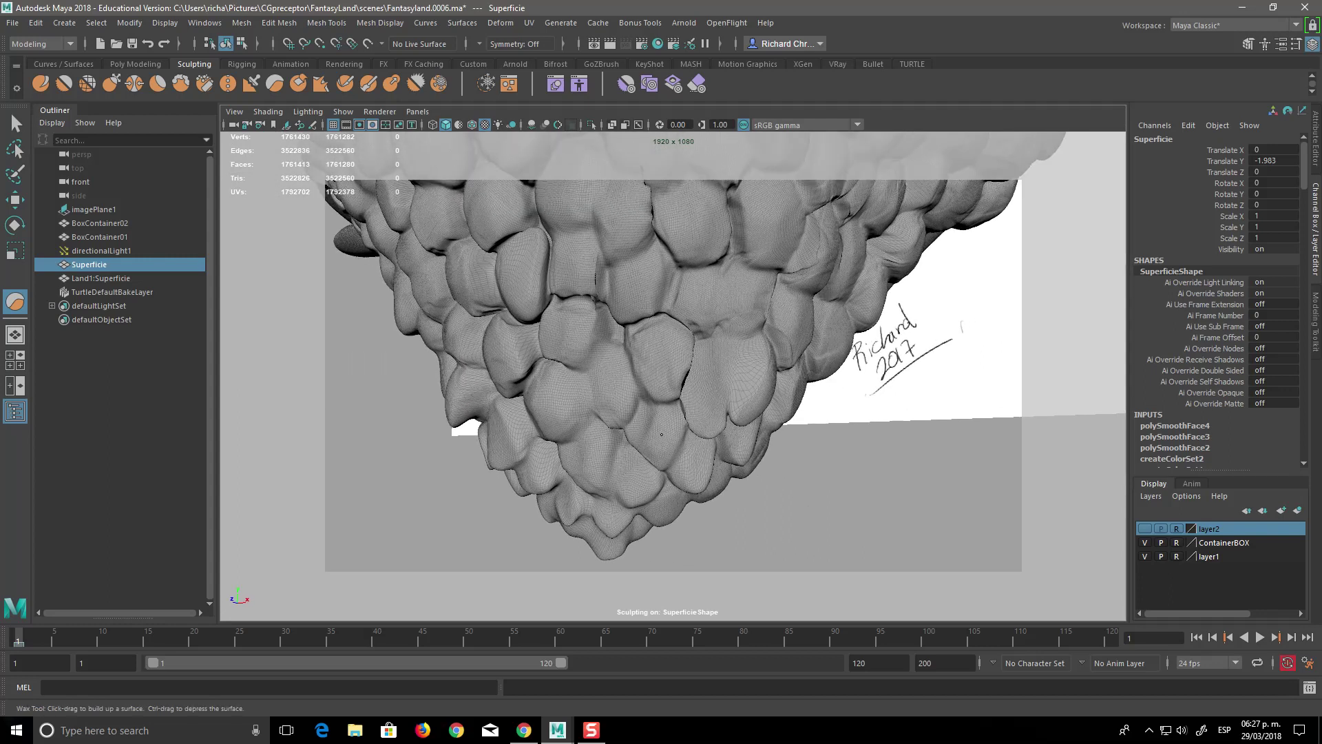
pyautogui.keyDown('alt'); pyautogui.moveTo(687, 493); pyautogui.dragTo(722, 535); pyautogui.keyUp('alt')
pyautogui.keyDown('alt'); pyautogui.moveTo(630, 490); pyautogui.dragTo(626, 463); pyautogui.keyUp('alt')
pyautogui.scroll(5, 626, 463)
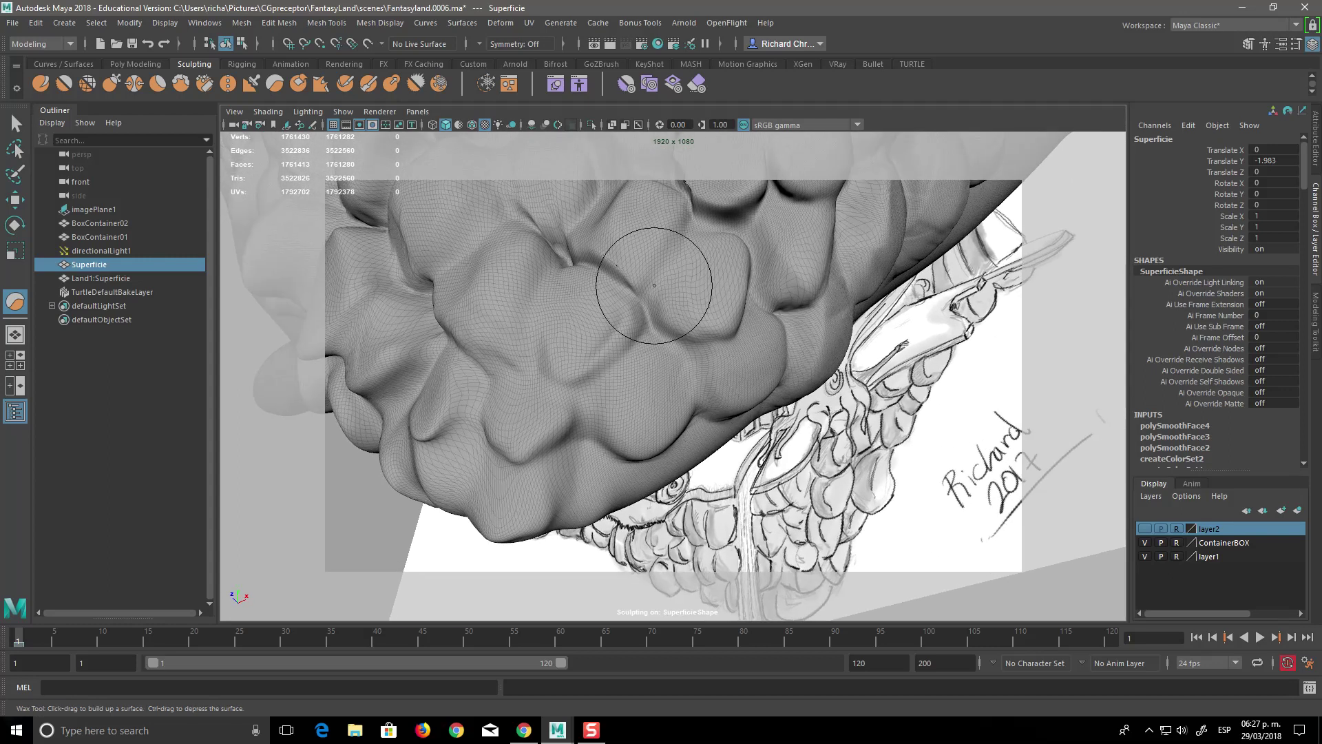
pyautogui.moveTo(650, 308); pyautogui.dragTo(640, 303)
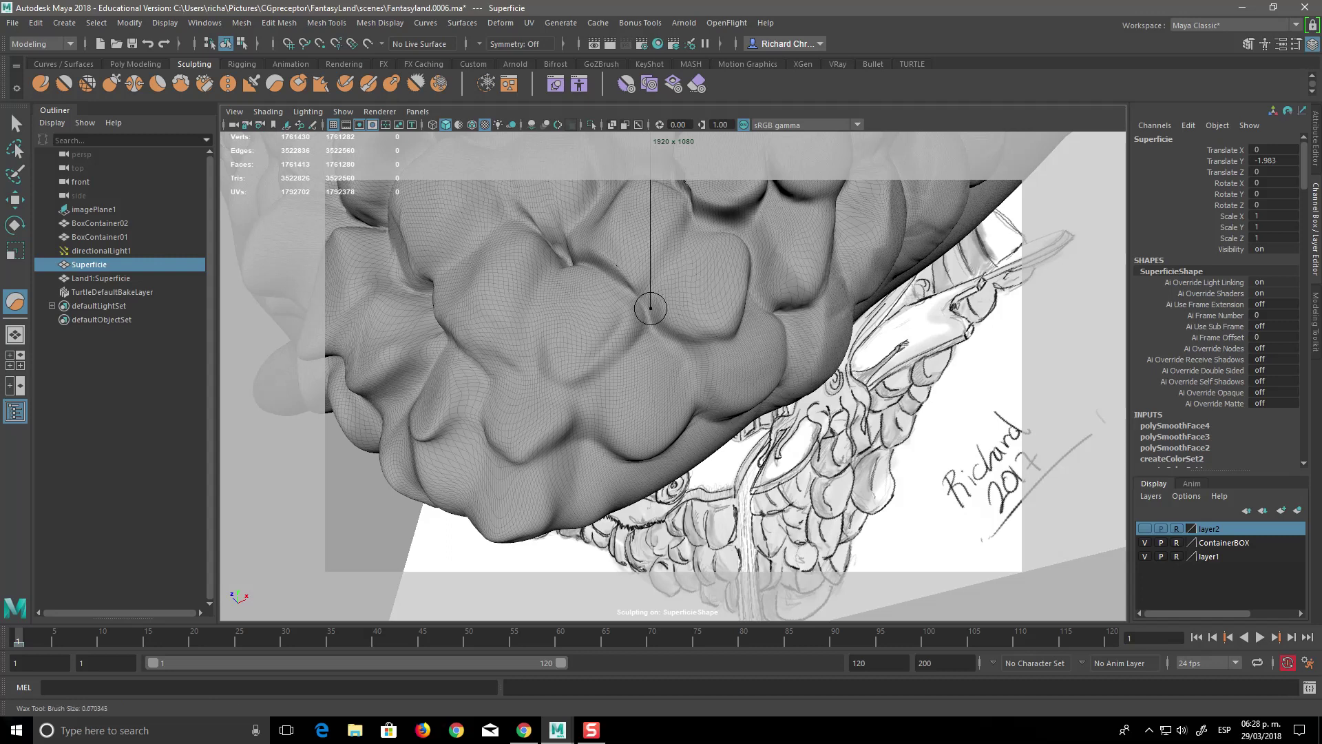
pyautogui.scroll(3, 711, 392)
pyautogui.scroll(3, 781, 472)
pyautogui.keyDown('alt'); pyautogui.moveTo(781, 472); pyautogui.dragTo(732, 463); pyautogui.keyUp('alt')
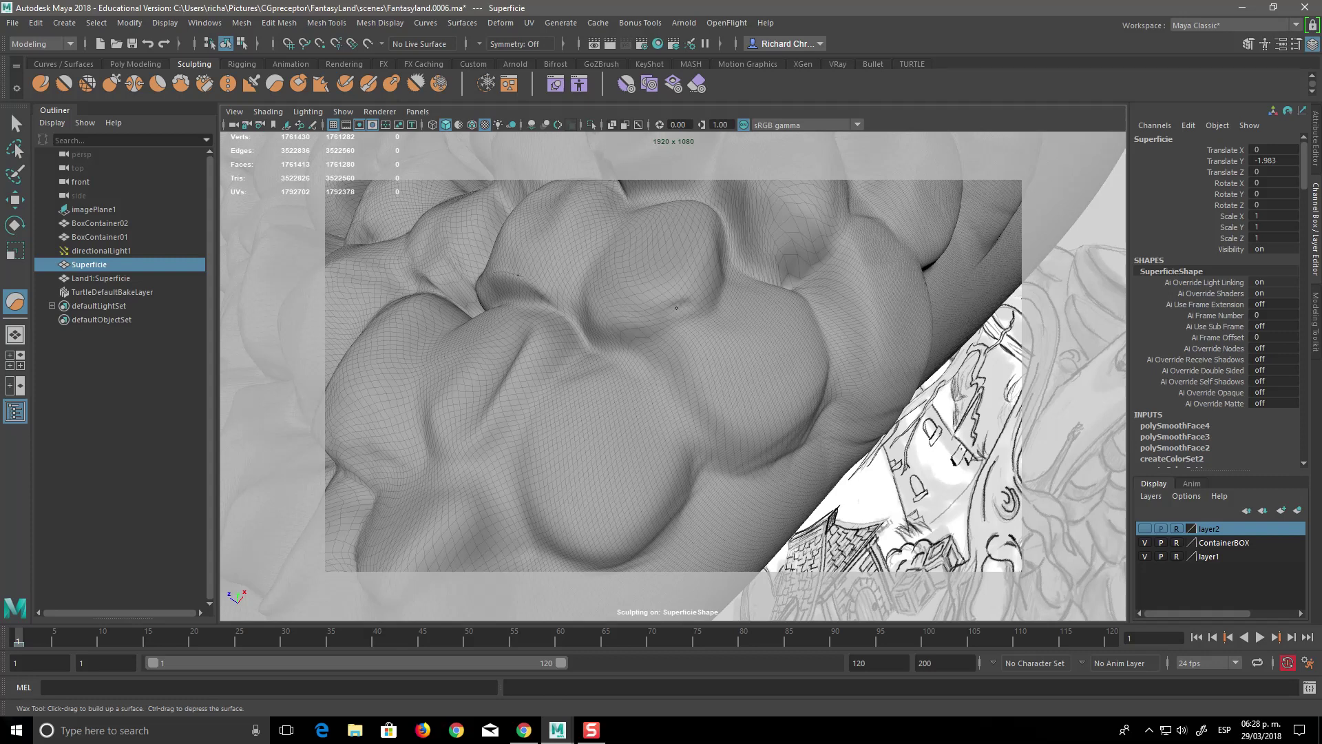
# Soften a vertical crease on the underside with the Smooth brush.
pyautogui.press('shift')
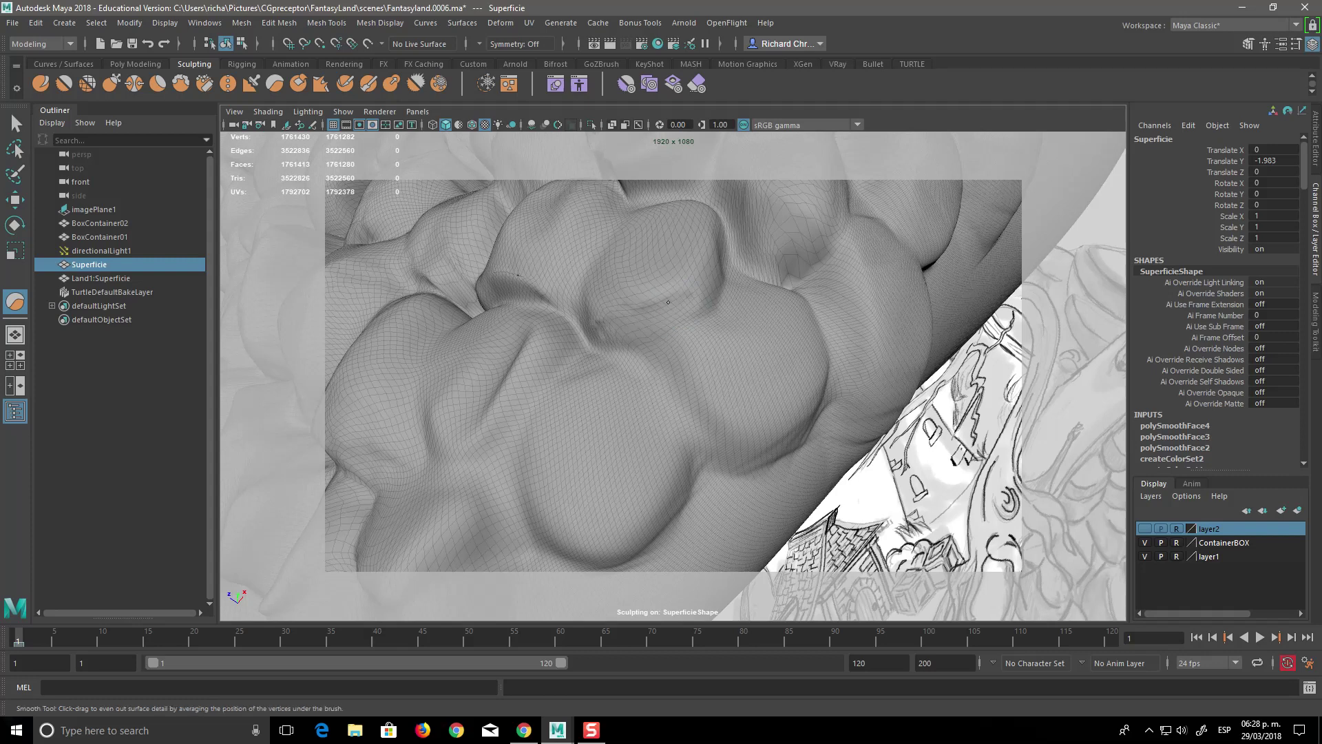
pyautogui.keyDown('alt'); pyautogui.moveTo(634, 320); pyautogui.dragTo(655, 384); pyautogui.keyUp('alt')
pyautogui.moveTo(464, 486)
pyautogui.keyDown('ctrl'); pyautogui.mouseDown()
pyautogui.moveTo(479, 406)
pyautogui.moveTo(451, 513)
pyautogui.moveTo(473, 429)
pyautogui.mouseUp(); pyautogui.keyUp('ctrl')
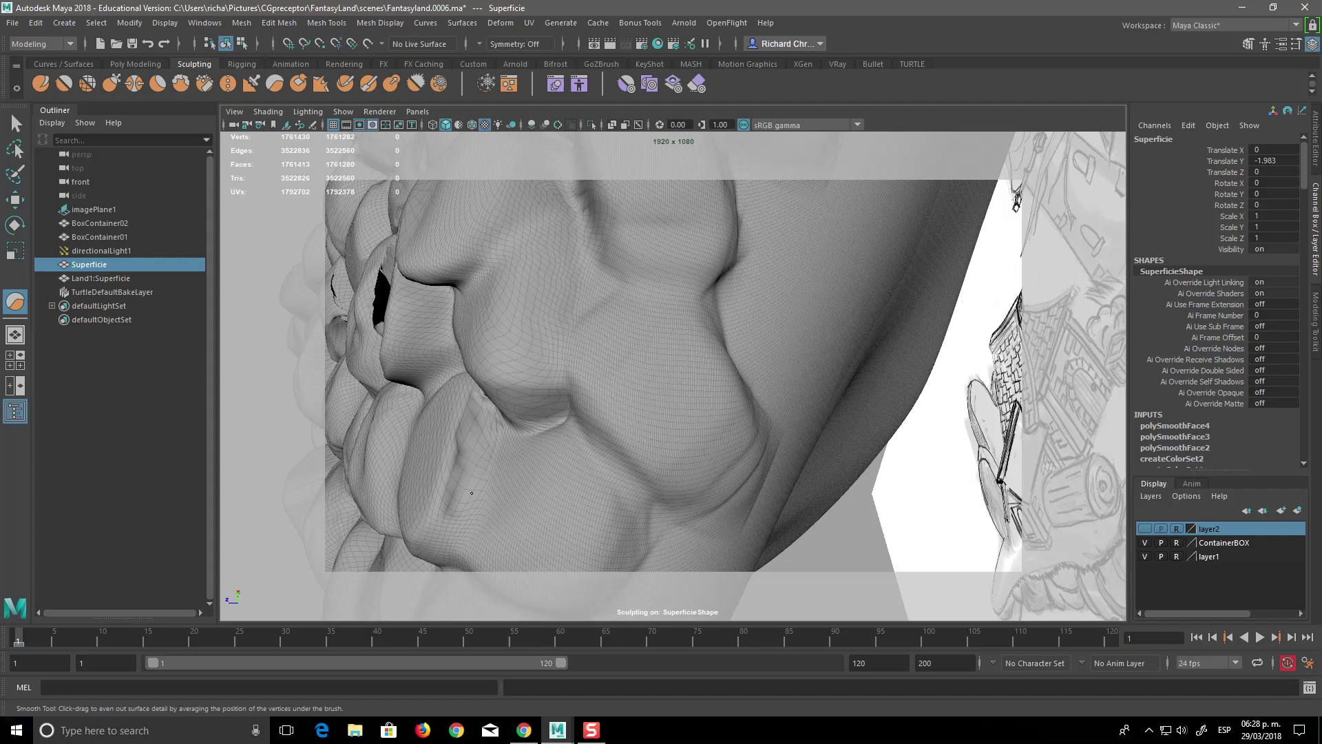
pyautogui.moveTo(507, 508)
pyautogui.keyDown('alt'); pyautogui.mouseDown()
pyautogui.moveTo(826, 511)
pyautogui.moveTo(719, 492)
pyautogui.moveTo(835, 443)
pyautogui.mouseUp(); pyautogui.keyUp('alt')
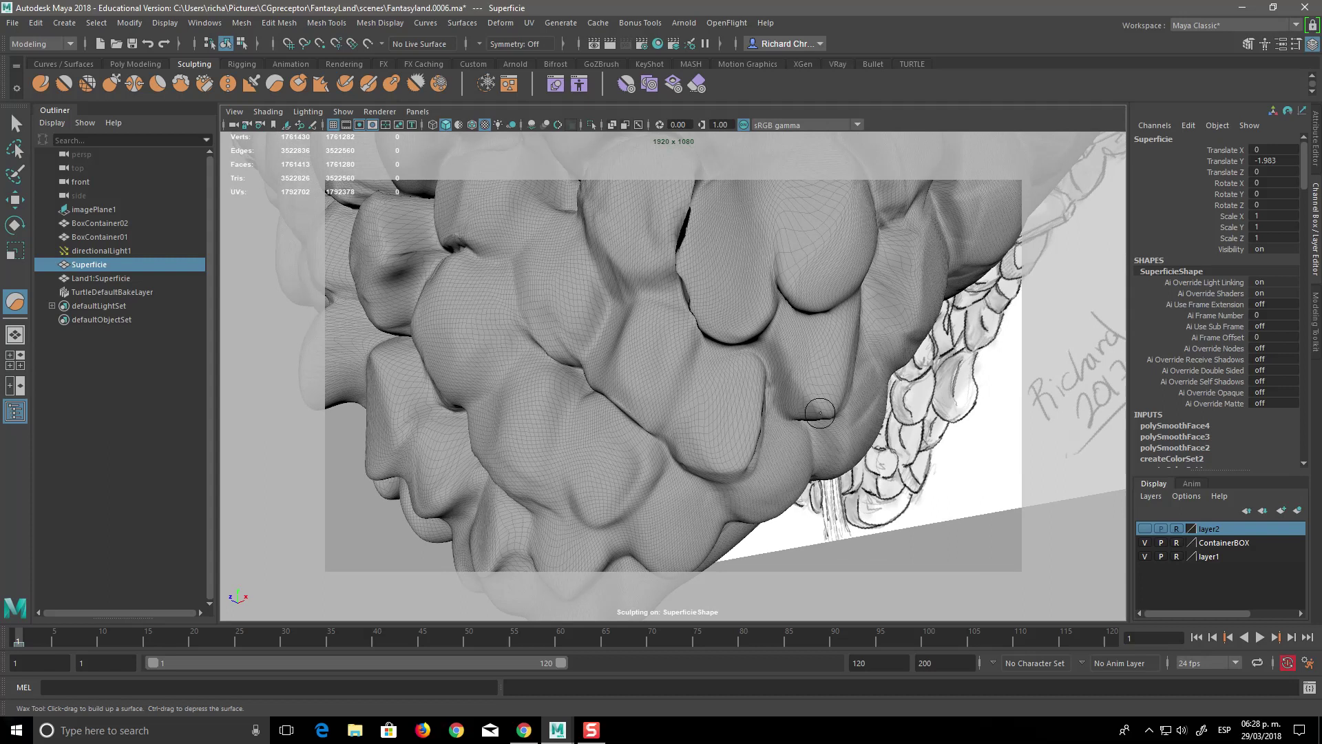
pyautogui.moveTo(783, 443)
pyautogui.keyDown('alt'); pyautogui.mouseDown()
pyautogui.moveTo(762, 449)
pyautogui.moveTo(708, 396)
pyautogui.mouseUp(); pyautogui.keyUp('alt')
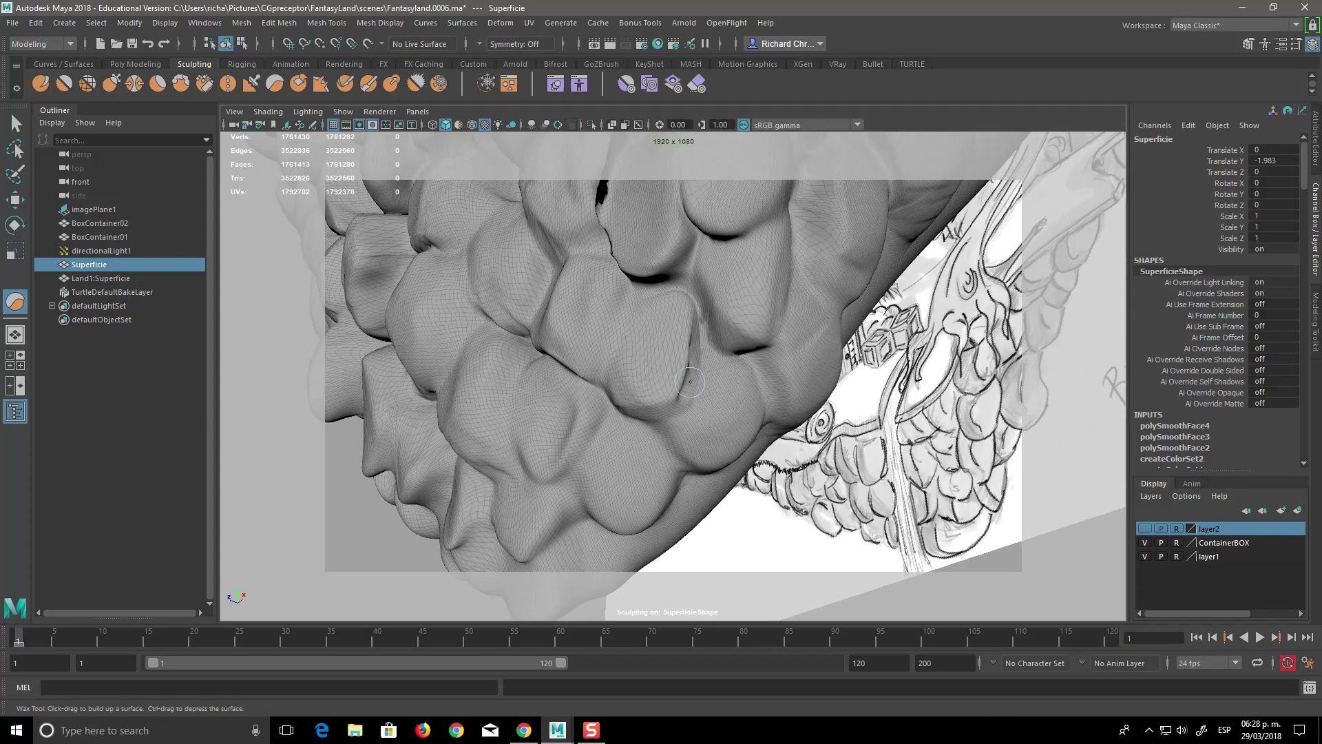
pyautogui.keyDown('alt'); pyautogui.moveTo(721, 406); pyautogui.dragTo(673, 387); pyautogui.keyUp('alt')
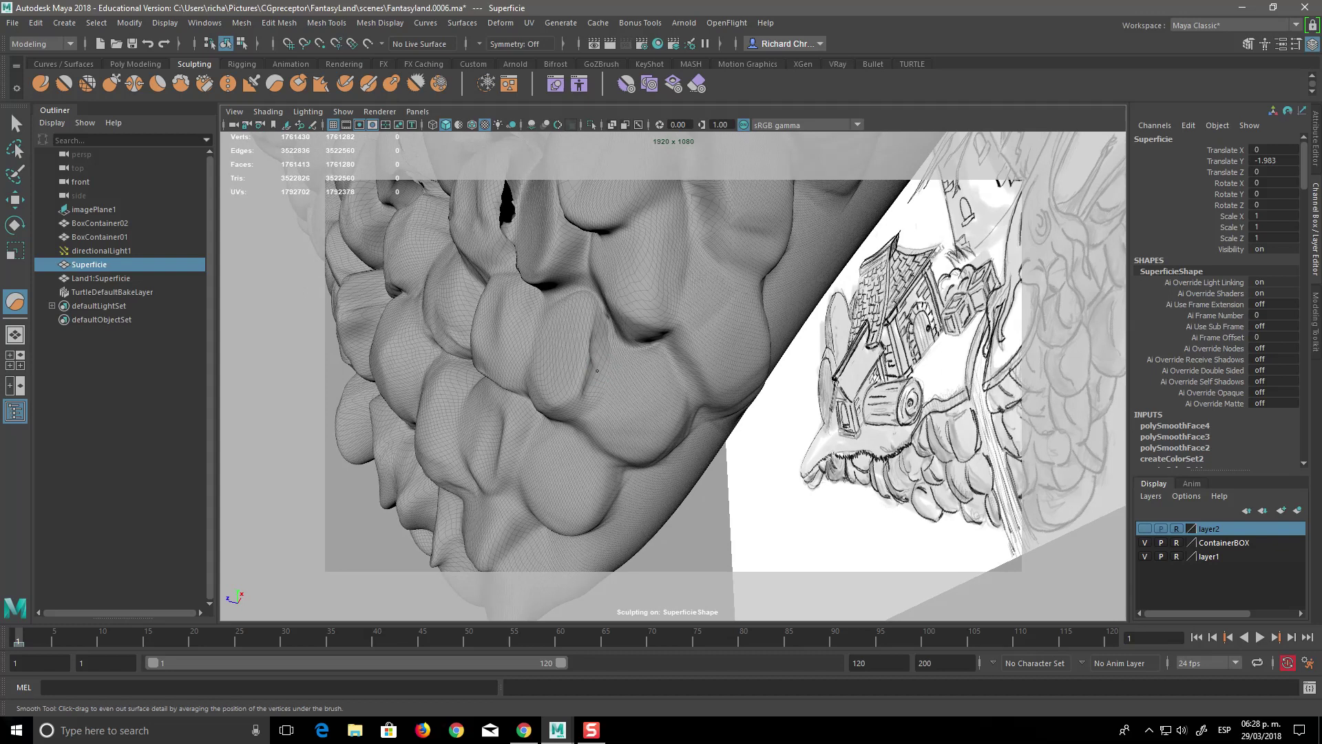
# Build up a new wax ridge on the rock and smooth it down.
pyautogui.press('shift')
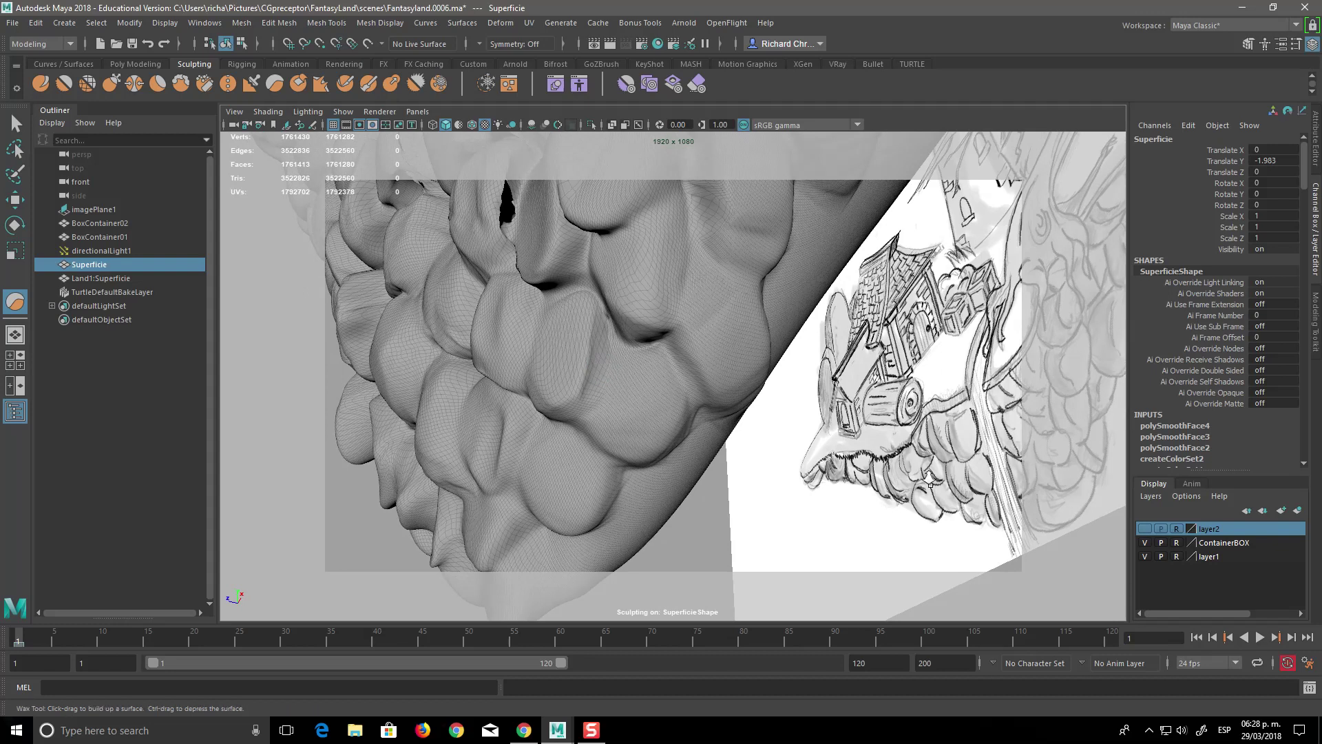
pyautogui.keyDown('alt'); pyautogui.moveTo(925, 484); pyautogui.dragTo(876, 463); pyautogui.keyUp('alt')
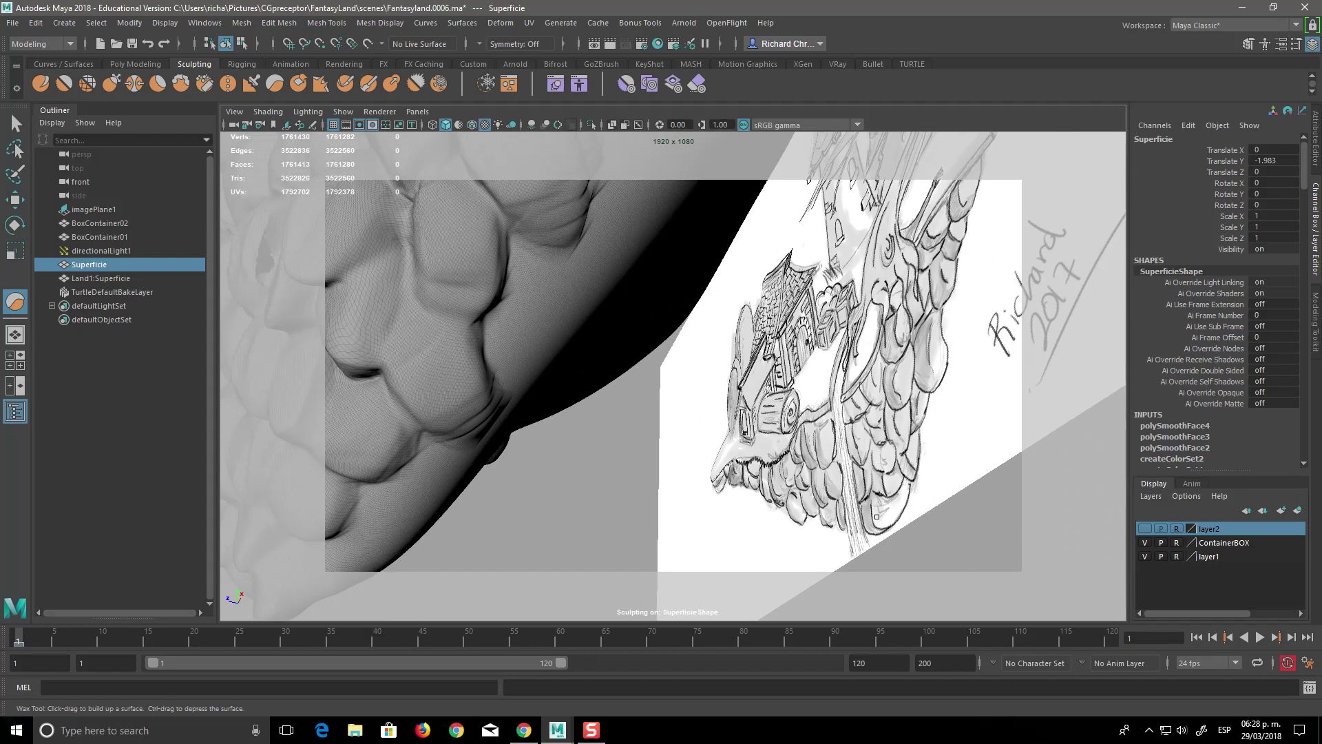
pyautogui.keyDown('alt'); pyautogui.moveTo(876, 516); pyautogui.dragTo(741, 416); pyautogui.keyUp('alt')
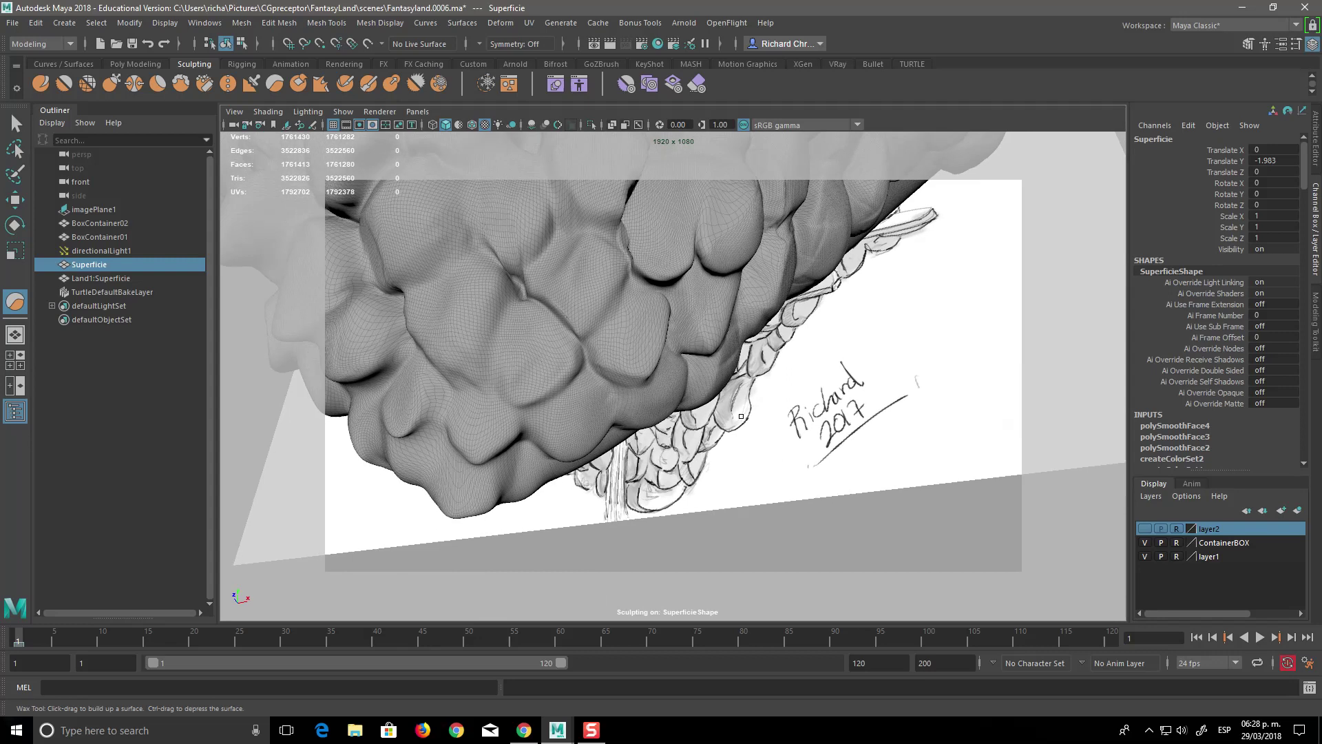
pyautogui.moveTo(688, 343); pyautogui.dragTo(701, 339)
pyautogui.press('shift')
pyautogui.keyDown('shift'); pyautogui.moveTo(680, 331); pyautogui.dragTo(523, 276); pyautogui.keyUp('shift')
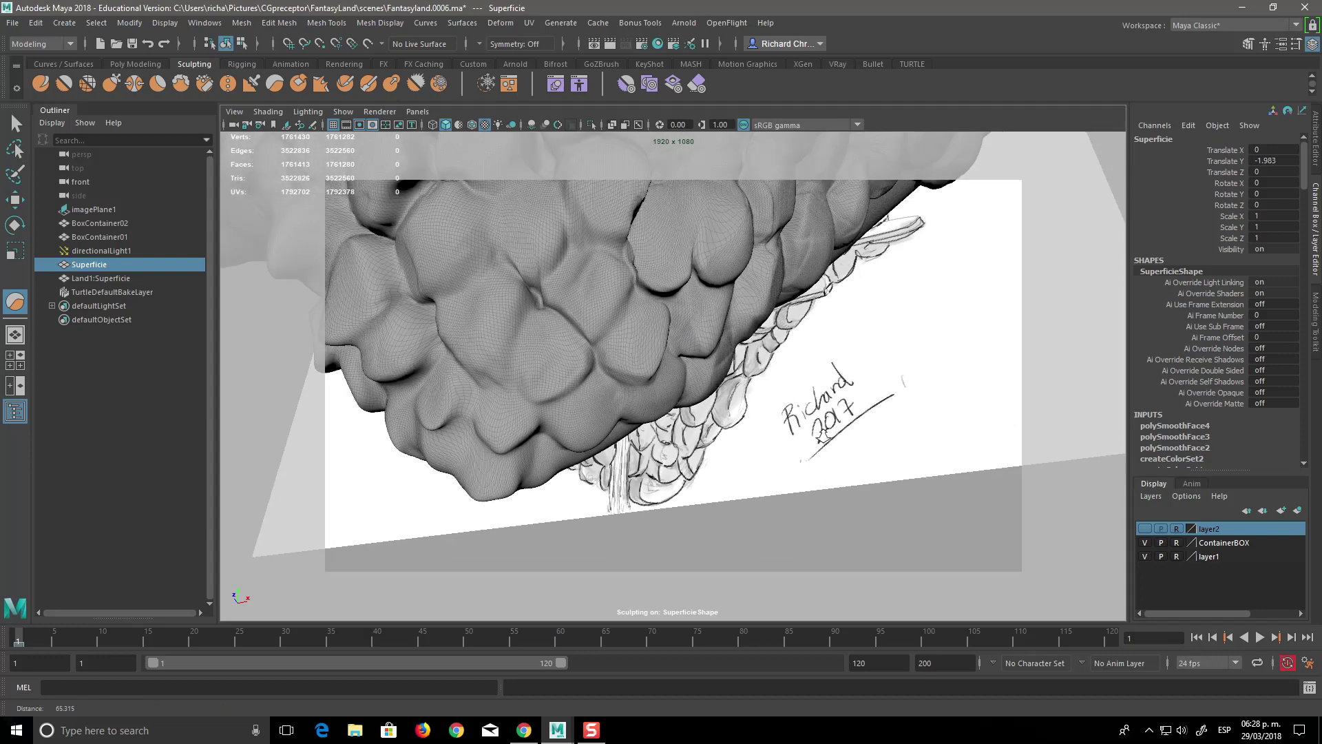
# Enlarge the Wax brush and undo two unwanted sculpt strokes.
pyautogui.click(277, 84)
pyautogui.moveTo(626, 389)
pyautogui.keyDown('alt'); pyautogui.mouseDown()
pyautogui.moveTo(636, 361)
pyautogui.moveTo(574, 365)
pyautogui.mouseUp(); pyautogui.keyUp('alt')
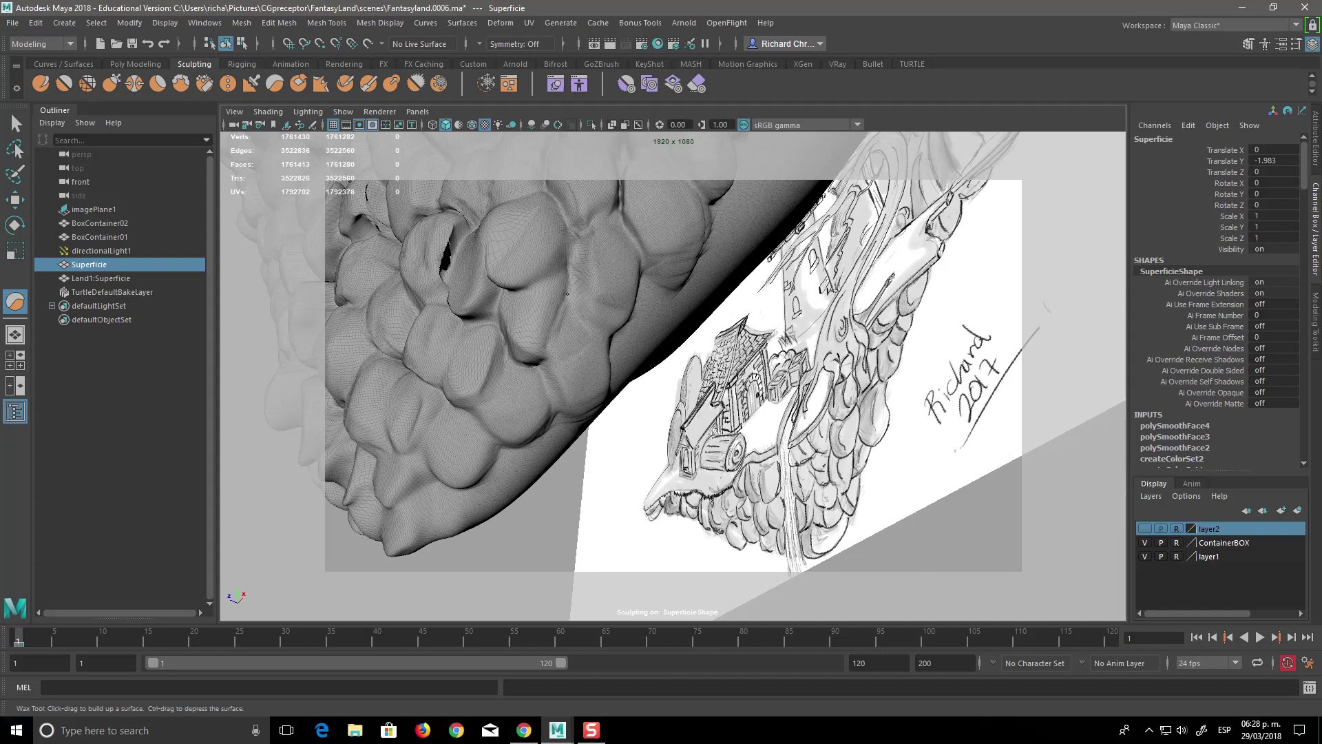
pyautogui.hotkey('ctrl', 'z')
pyautogui.moveTo(555, 329)
pyautogui.mouseDown()
pyautogui.moveTo(575, 329)
pyautogui.moveTo(551, 331)
pyautogui.mouseUp()
pyautogui.hotkey('ctrl', 'z')
pyautogui.moveTo(547, 338); pyautogui.dragTo(563, 294)
# Soften the dark wax stroke on the underside with the Smooth brush.
pyautogui.press('shift')
pyautogui.keyDown('alt'); pyautogui.moveTo(543, 354); pyautogui.dragTo(658, 353); pyautogui.keyUp('alt')
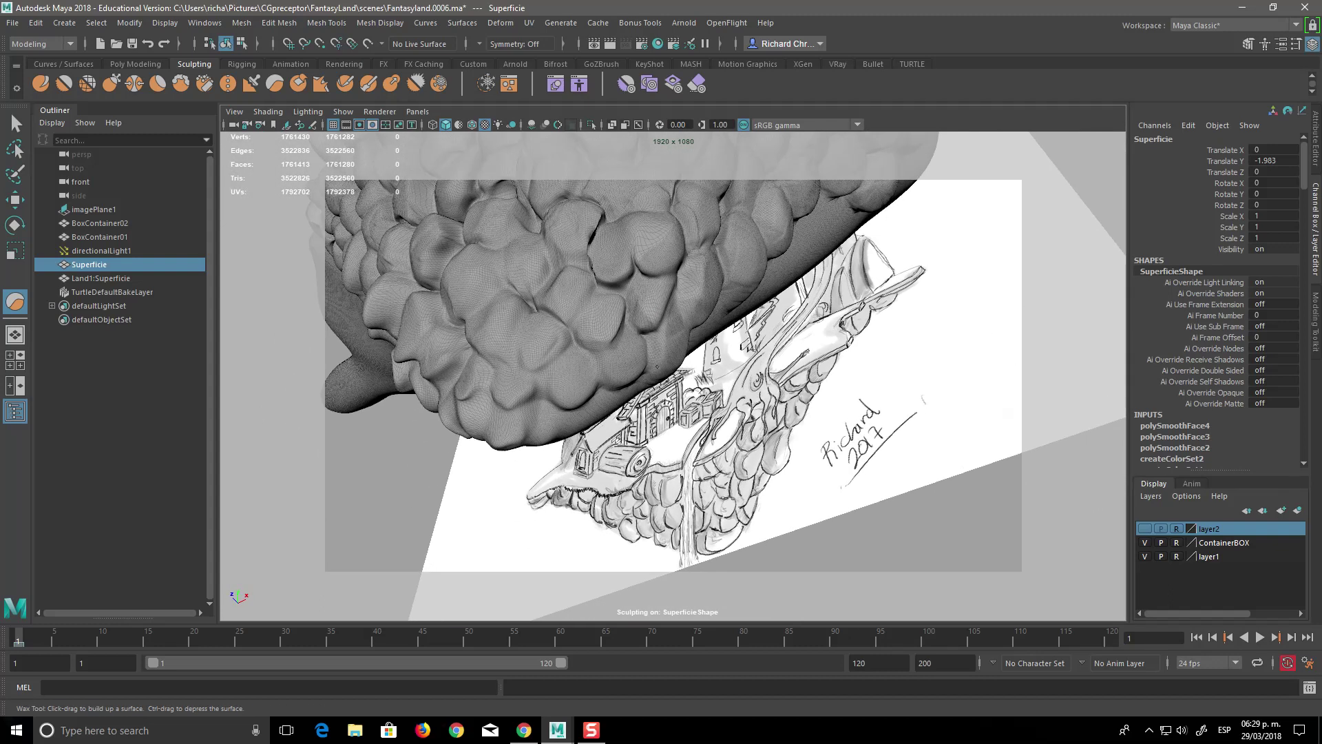
pyautogui.moveTo(772, 409)
pyautogui.keyDown('alt'); pyautogui.mouseDown()
pyautogui.moveTo(632, 427)
pyautogui.moveTo(585, 392)
pyautogui.moveTo(592, 384)
pyautogui.mouseUp(); pyautogui.keyUp('alt')
pyautogui.press('shift')
pyautogui.keyDown('shift'); pyautogui.moveTo(599, 374); pyautogui.dragTo(599, 387); pyautogui.keyUp('shift')
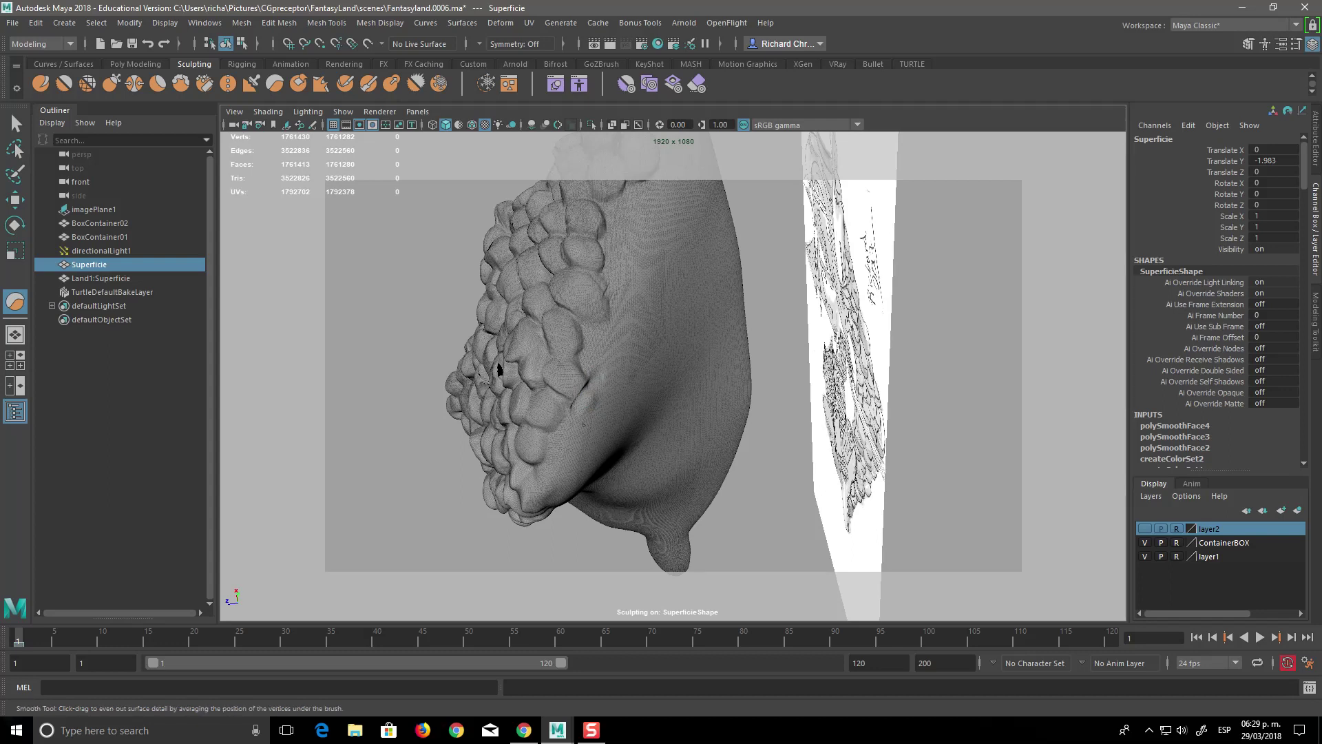
pyautogui.keyDown('alt'); pyautogui.moveTo(614, 404); pyautogui.dragTo(592, 403); pyautogui.keyUp('alt')
# Add small wax ridges to bumps along the underside's edge.
pyautogui.keyDown('alt'); pyautogui.moveTo(522, 370); pyautogui.dragTo(835, 535); pyautogui.keyUp('alt')
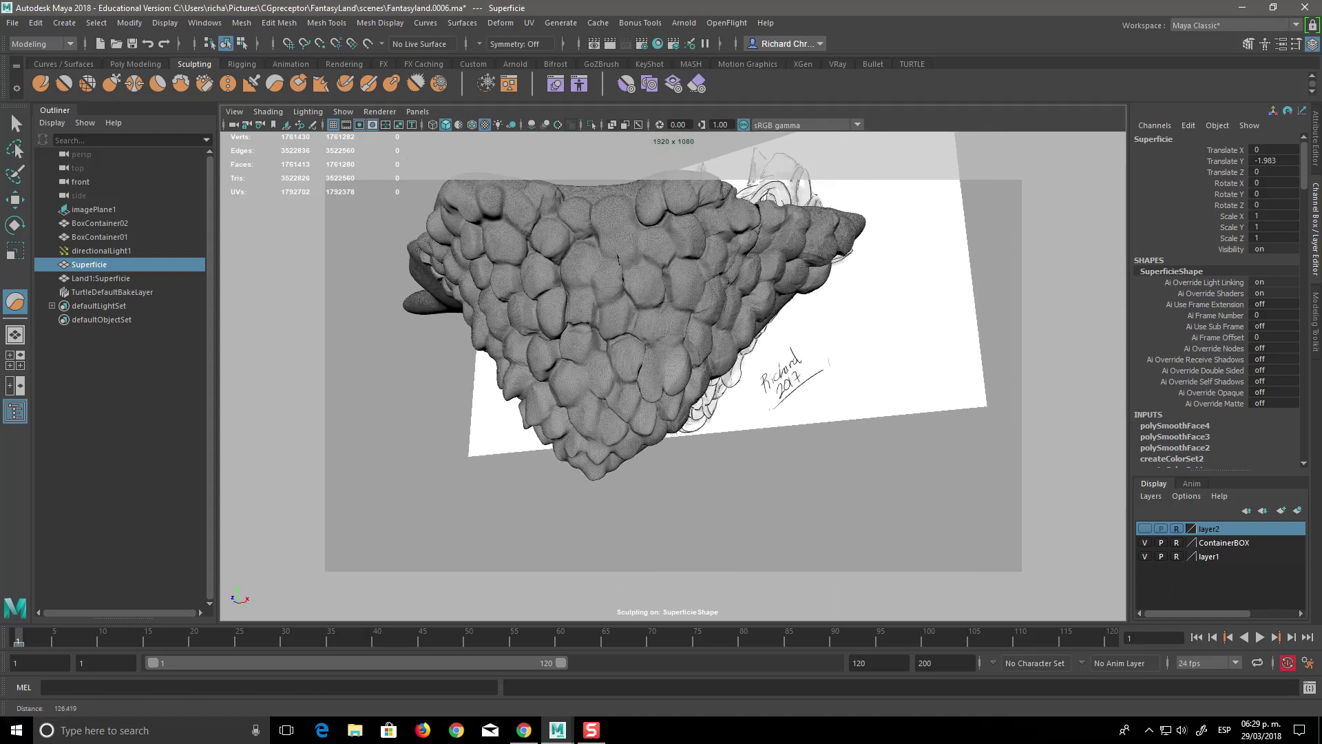
pyautogui.scroll(3, 826, 523)
pyautogui.keyDown('alt'); pyautogui.moveTo(817, 508); pyautogui.dragTo(841, 498); pyautogui.keyUp('alt')
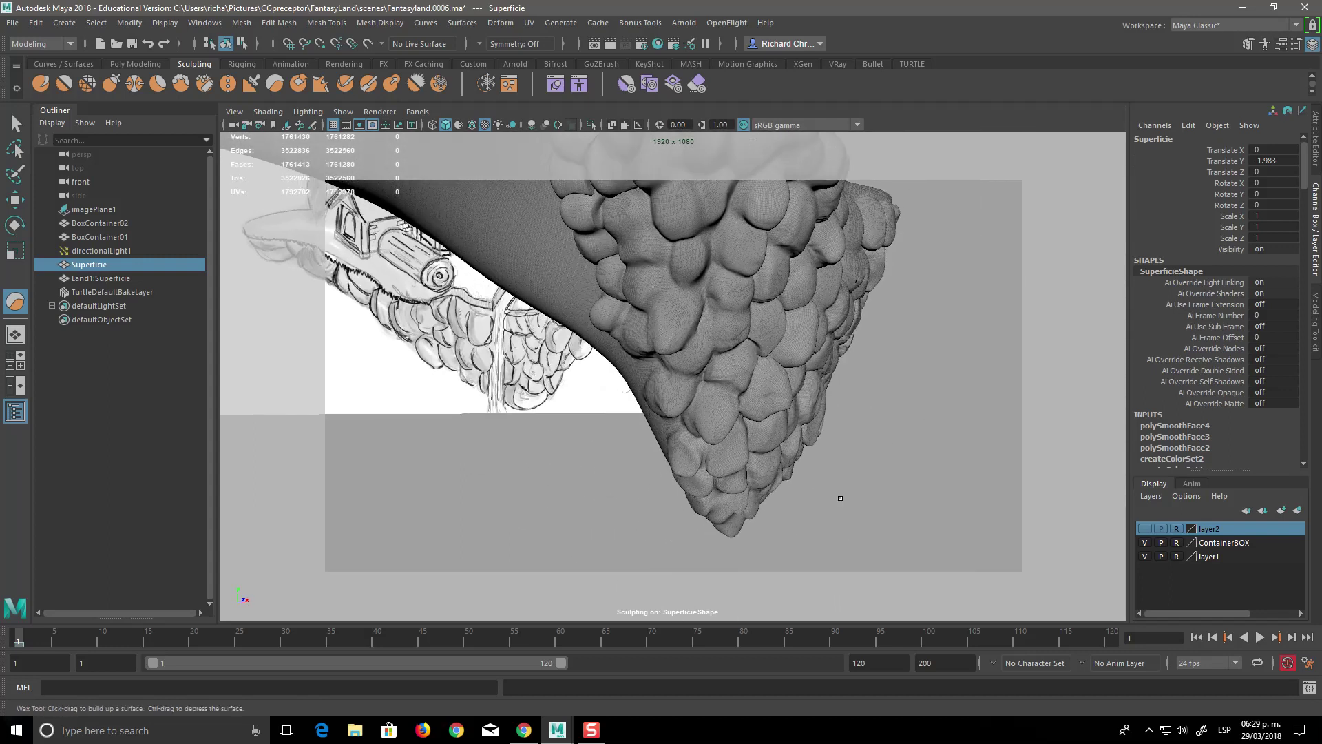
pyautogui.scroll(3, 730, 420)
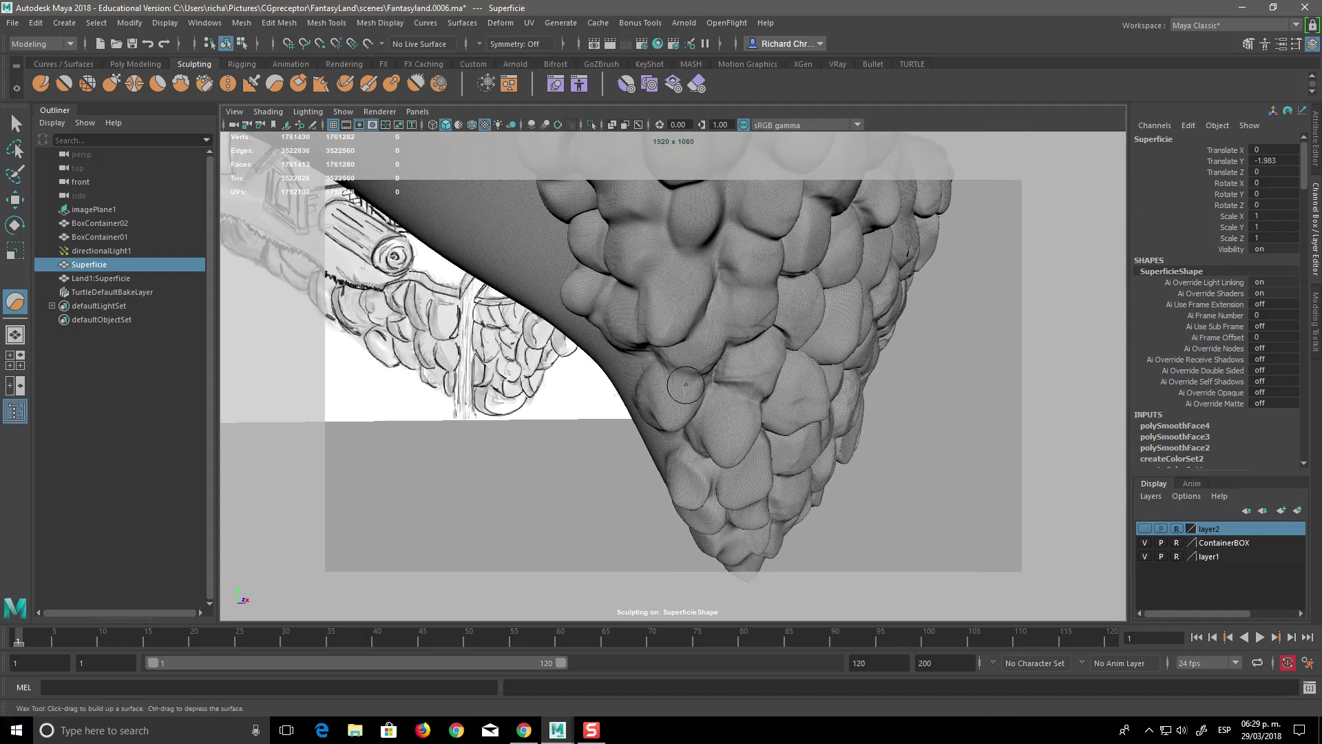
pyautogui.moveTo(641, 298); pyautogui.dragTo(641, 310)
pyautogui.keyDown('alt'); pyautogui.moveTo(771, 499); pyautogui.dragTo(847, 474); pyautogui.keyUp('alt')
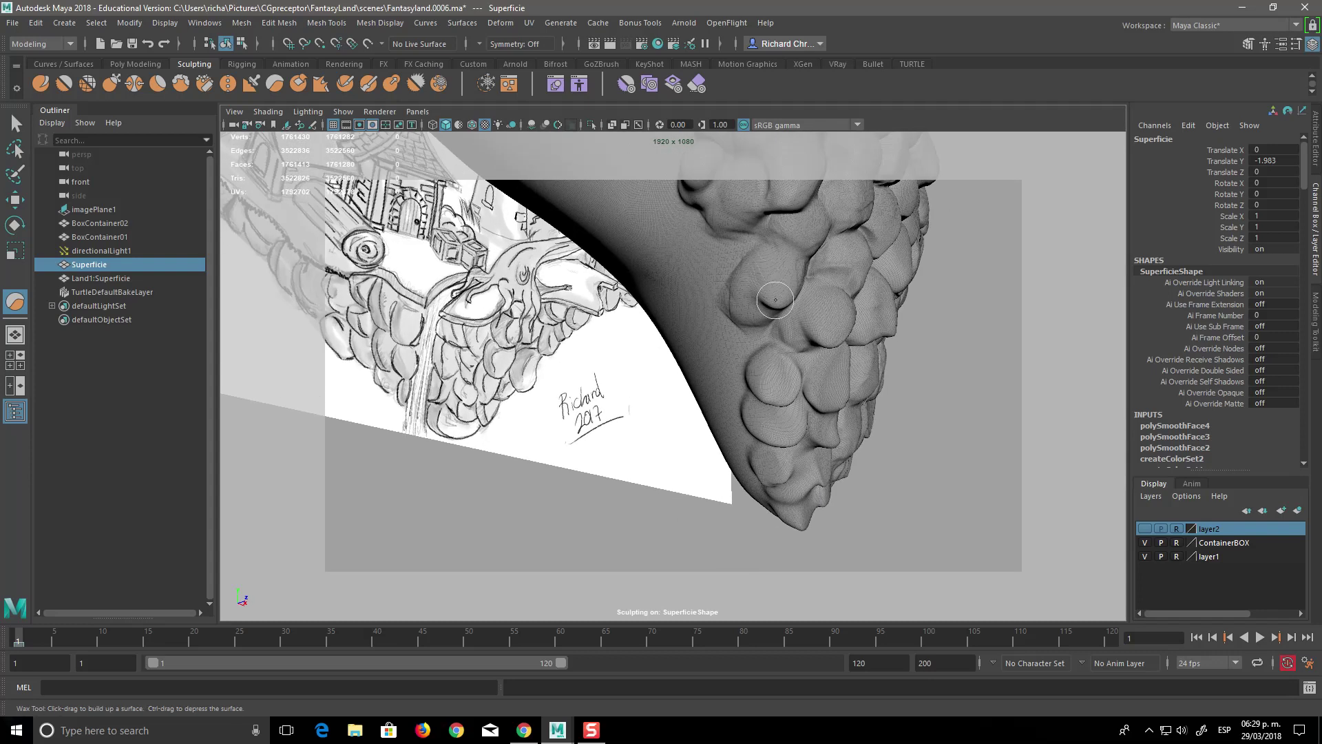
pyautogui.moveTo(763, 321); pyautogui.dragTo(749, 303)
# View the underside side-on, enlarge the brush, and undo the last wax bump.
pyautogui.keyDown('alt'); pyautogui.moveTo(744, 311); pyautogui.dragTo(876, 509); pyautogui.keyUp('alt')
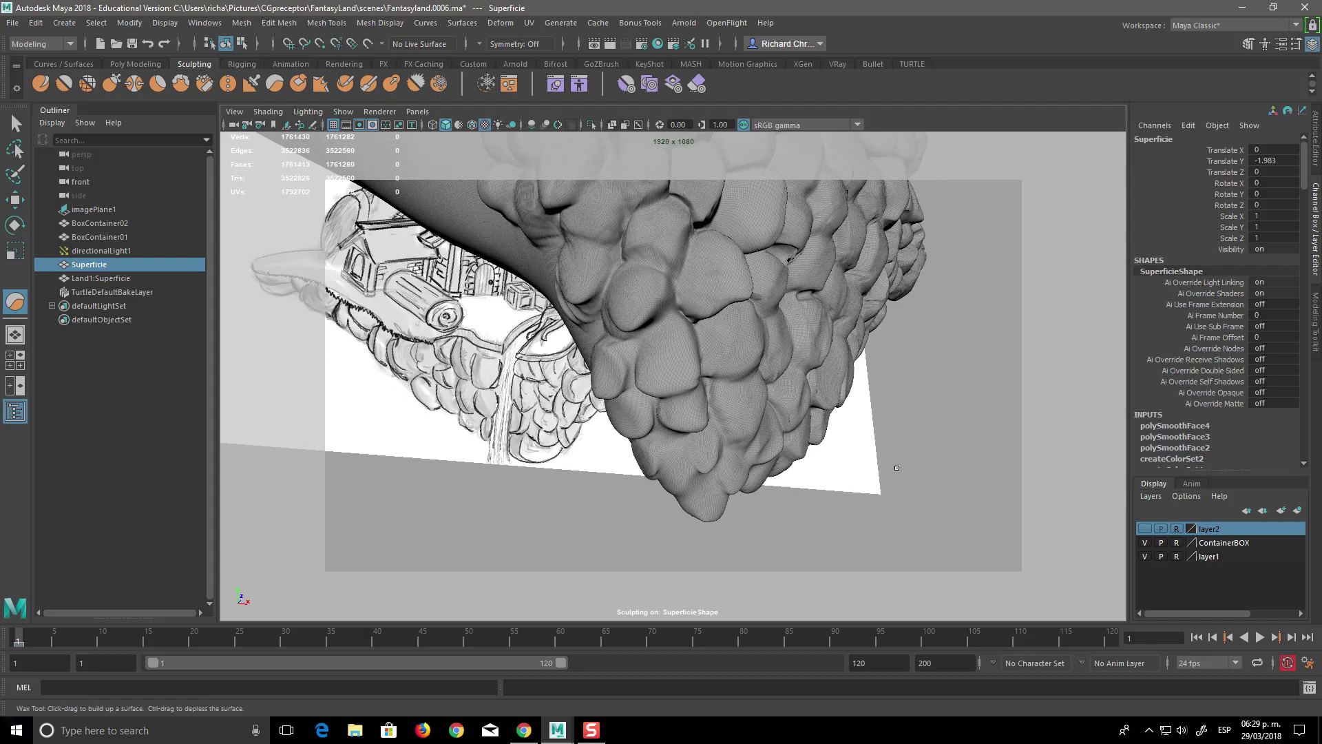
pyautogui.keyDown('alt'); pyautogui.moveTo(876, 509); pyautogui.dragTo(761, 448, button='right'); pyautogui.keyUp('alt')
pyautogui.moveTo(672, 370)
pyautogui.keyDown('alt'); pyautogui.mouseDown()
pyautogui.moveTo(923, 350)
pyautogui.moveTo(932, 333)
pyautogui.mouseUp(); pyautogui.keyUp('alt')
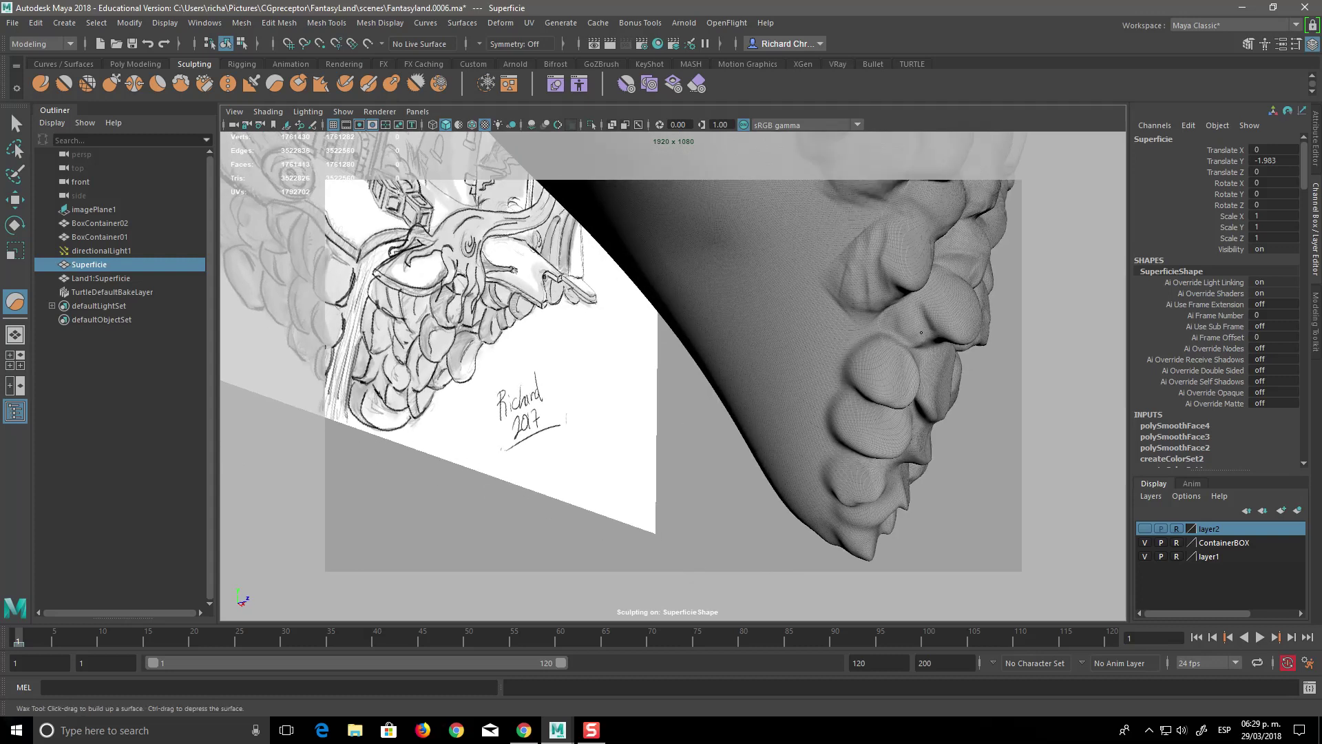
pyautogui.press('shift')
pyautogui.moveTo(934, 310)
pyautogui.keyDown('alt'); pyautogui.mouseDown()
pyautogui.moveTo(728, 446)
pyautogui.moveTo(816, 503)
pyautogui.mouseUp(); pyautogui.keyUp('alt')
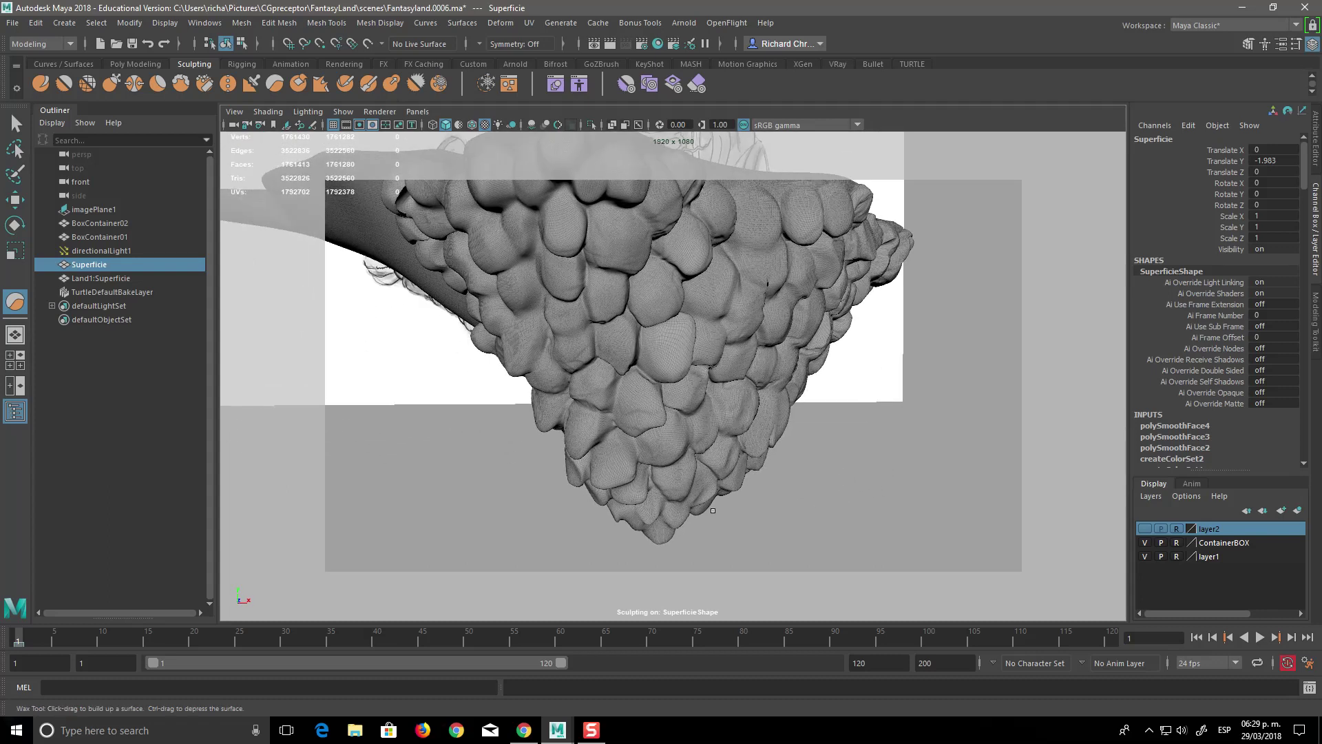
pyautogui.moveTo(859, 526)
pyautogui.keyDown('alt'); pyautogui.mouseDown()
pyautogui.moveTo(794, 457)
pyautogui.moveTo(767, 464)
pyautogui.moveTo(894, 486)
pyautogui.moveTo(801, 447)
pyautogui.mouseUp(); pyautogui.keyUp('alt')
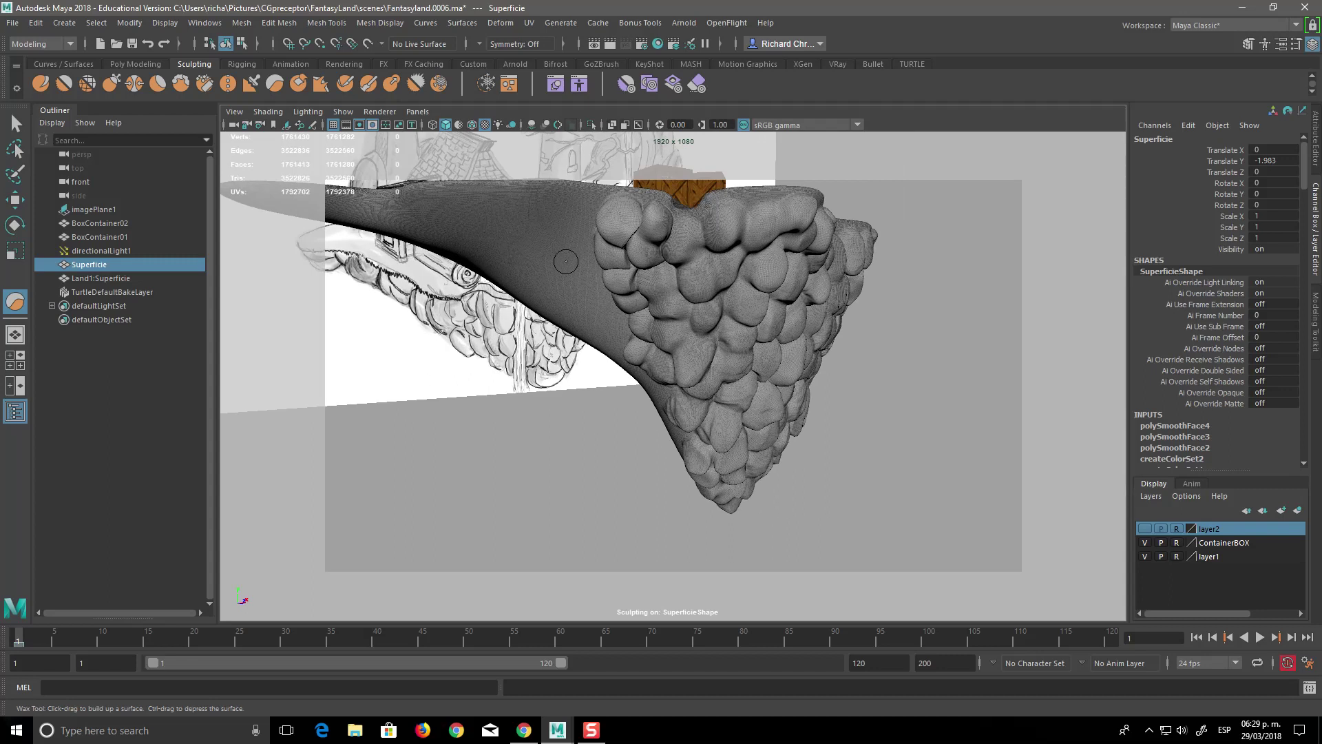
pyautogui.moveTo(554, 251)
pyautogui.mouseDown()
pyautogui.moveTo(584, 216)
pyautogui.moveTo(577, 204)
pyautogui.mouseUp()
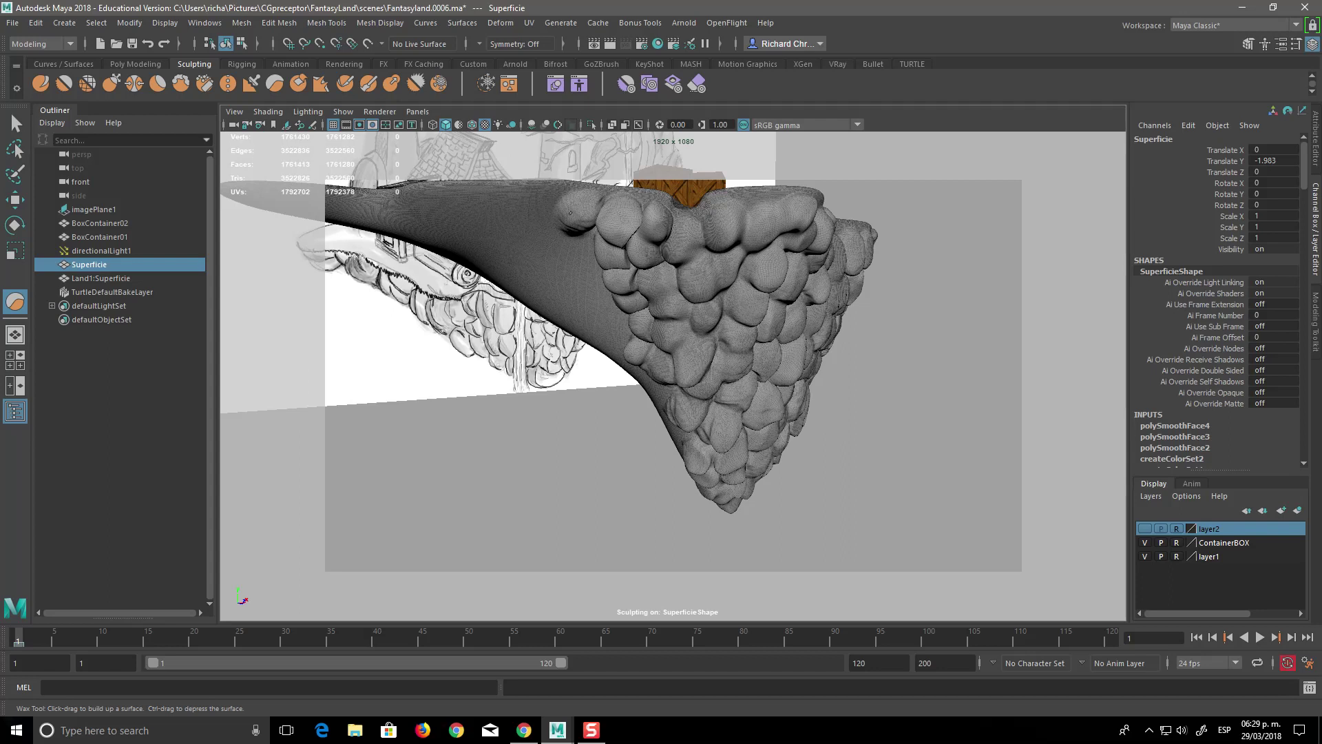
pyautogui.hotkey('ctrl', 'z')
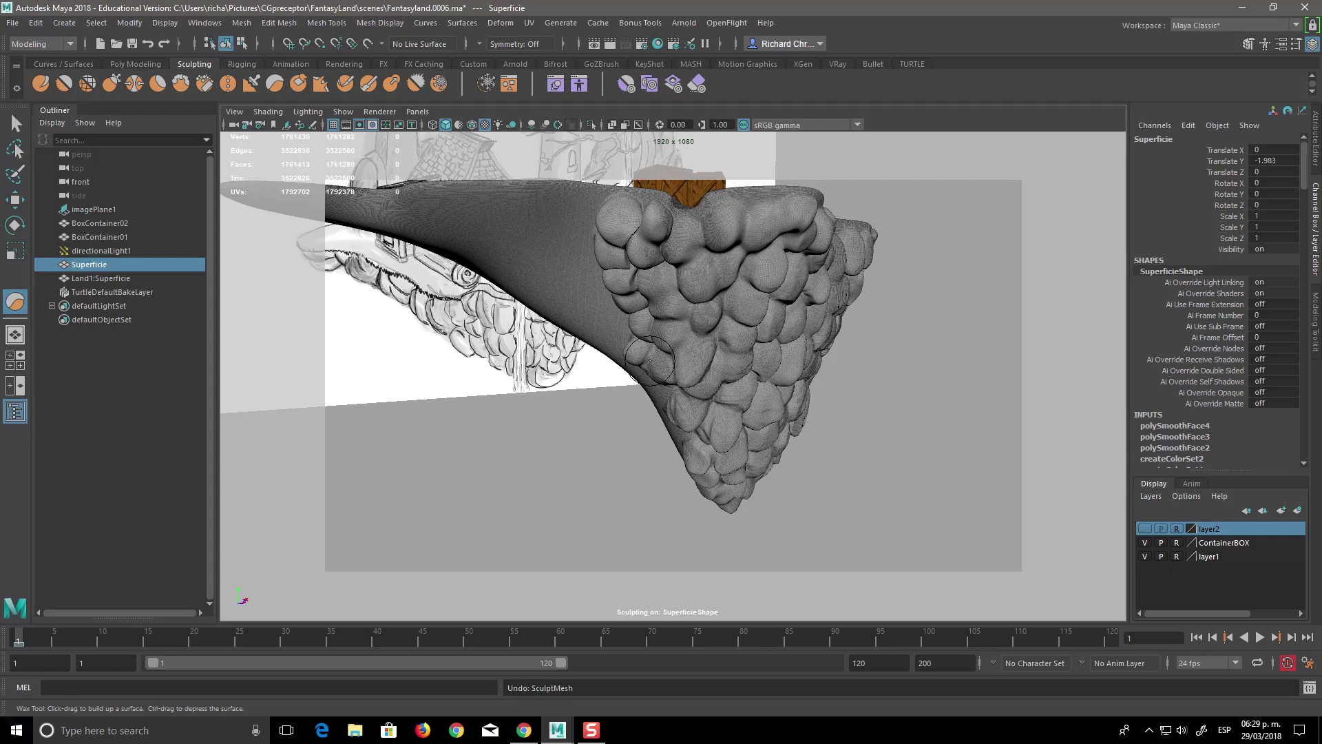
pyautogui.moveTo(649, 360)
pyautogui.keyDown('alt'); pyautogui.mouseDown()
pyautogui.moveTo(898, 476)
pyautogui.moveTo(763, 455)
pyautogui.moveTo(777, 433)
pyautogui.mouseUp(); pyautogui.keyUp('alt')
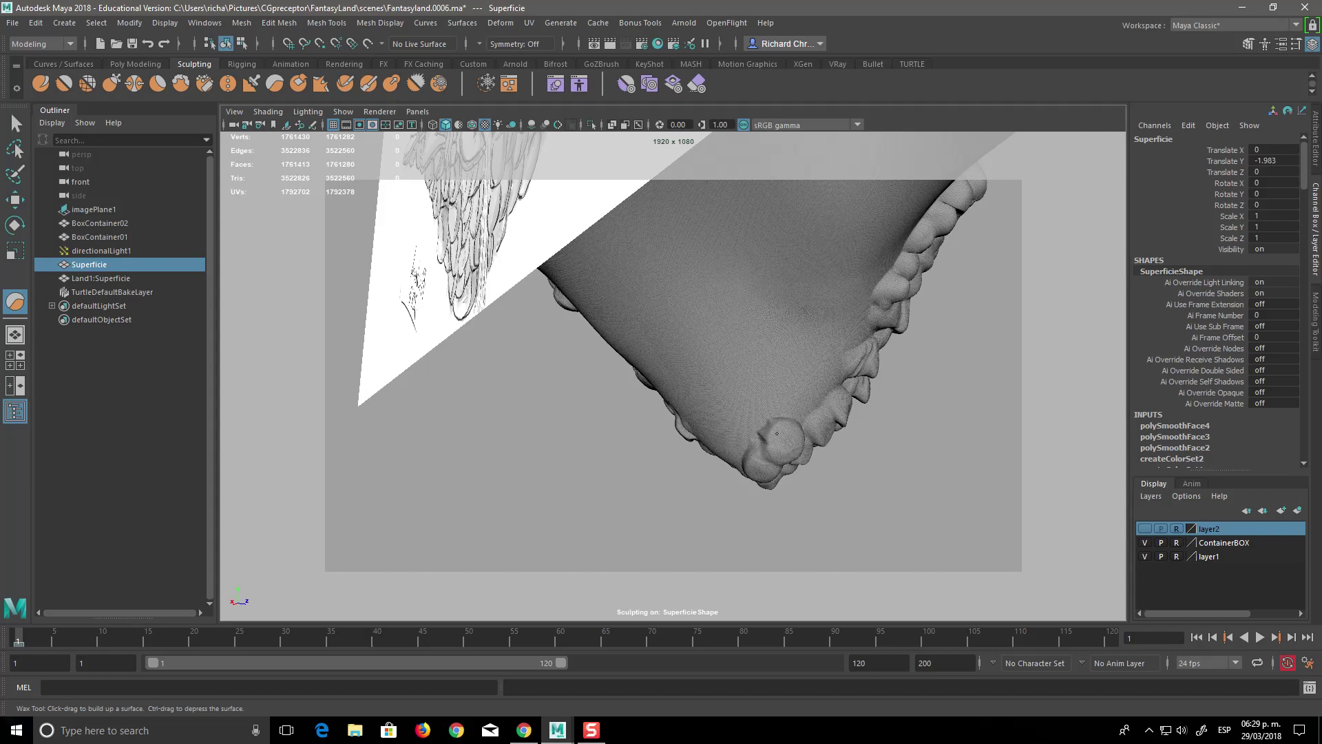
pyautogui.moveTo(850, 413)
pyautogui.keyDown('alt'); pyautogui.mouseDown()
pyautogui.moveTo(844, 466)
pyautogui.moveTo(835, 441)
pyautogui.mouseUp(); pyautogui.keyUp('alt')
pyautogui.moveTo(826, 378); pyautogui.dragTo(742, 414)
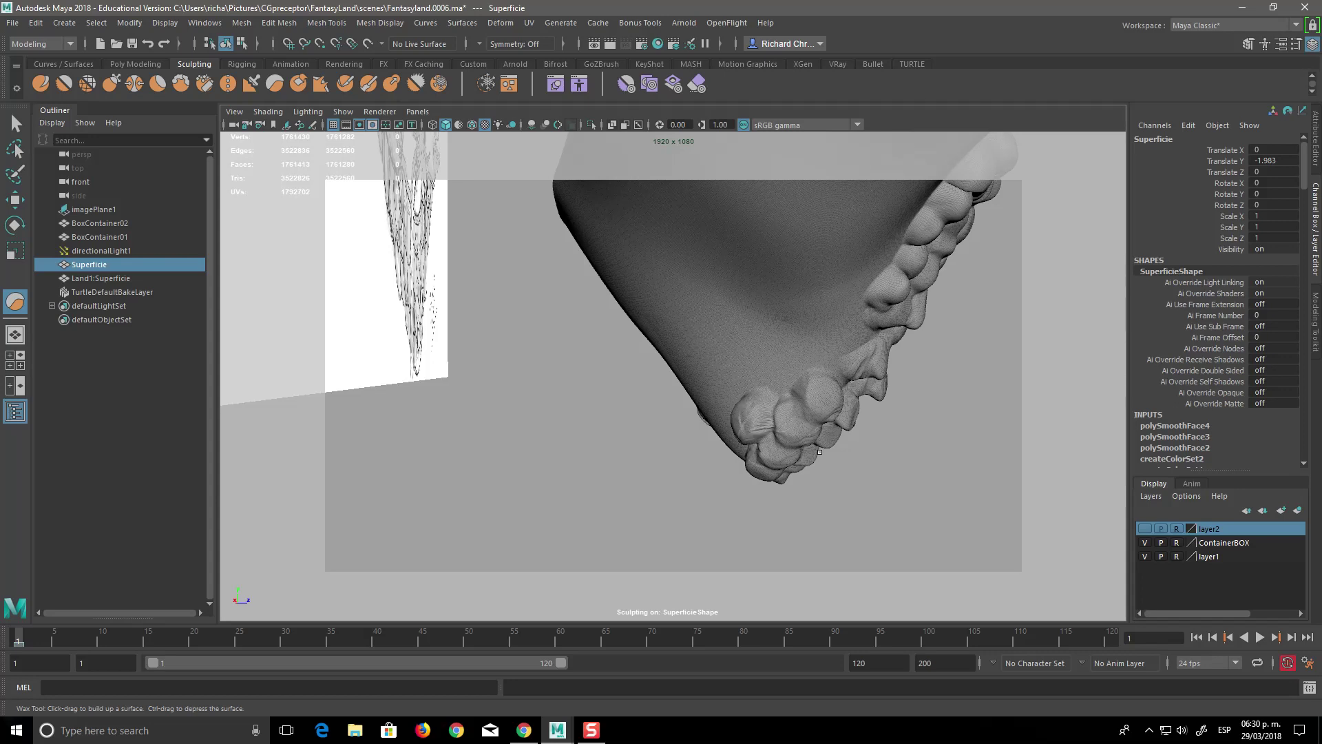
pyautogui.moveTo(872, 486)
pyautogui.keyDown('alt'); pyautogui.mouseDown()
pyautogui.moveTo(774, 404)
pyautogui.moveTo(751, 420)
pyautogui.mouseUp(); pyautogui.keyUp('alt')
pyautogui.keyDown('alt'); pyautogui.moveTo(896, 477); pyautogui.dragTo(769, 372); pyautogui.keyUp('alt')
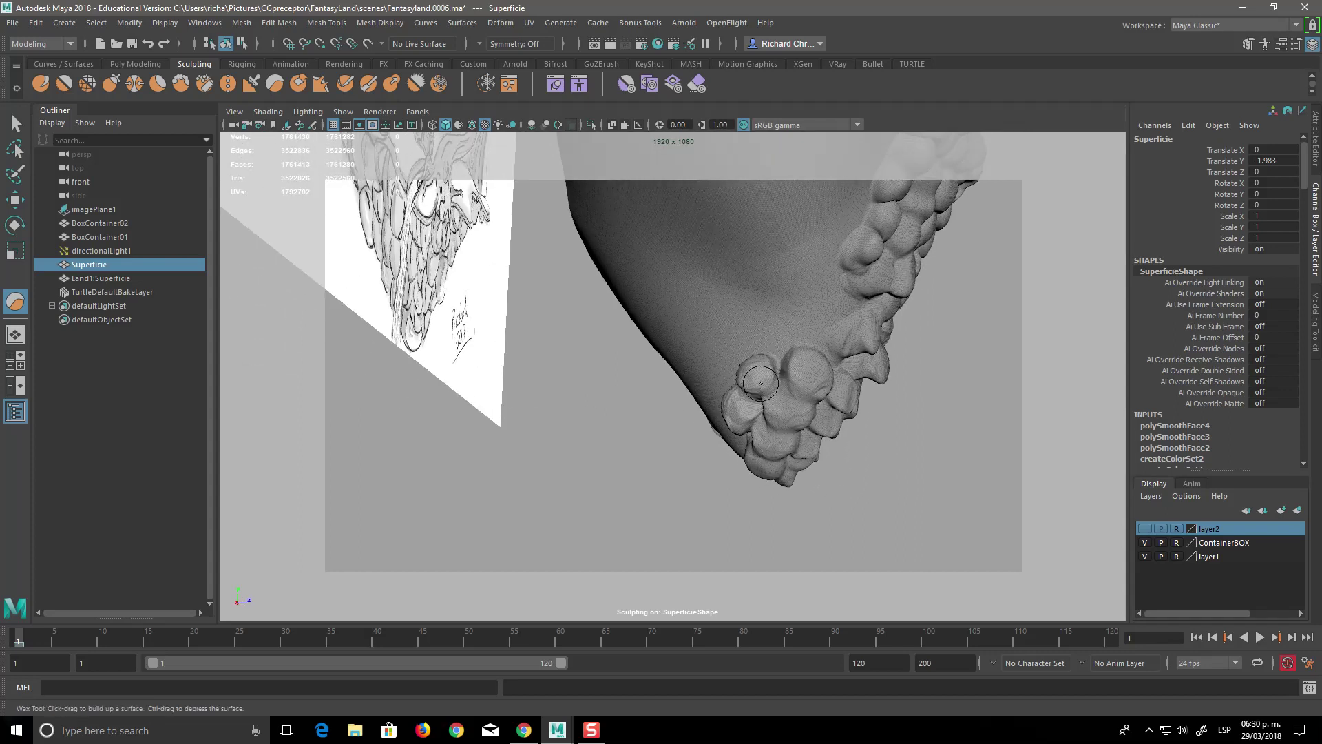
pyautogui.moveTo(784, 339); pyautogui.dragTo(777, 356)
pyautogui.moveTo(924, 482)
pyautogui.keyDown('alt'); pyautogui.mouseDown()
pyautogui.moveTo(890, 416)
pyautogui.moveTo(948, 505)
pyautogui.mouseUp(); pyautogui.keyUp('alt')
pyautogui.moveTo(645, 484)
pyautogui.mouseDown()
pyautogui.moveTo(667, 463)
pyautogui.moveTo(660, 452)
pyautogui.mouseUp()
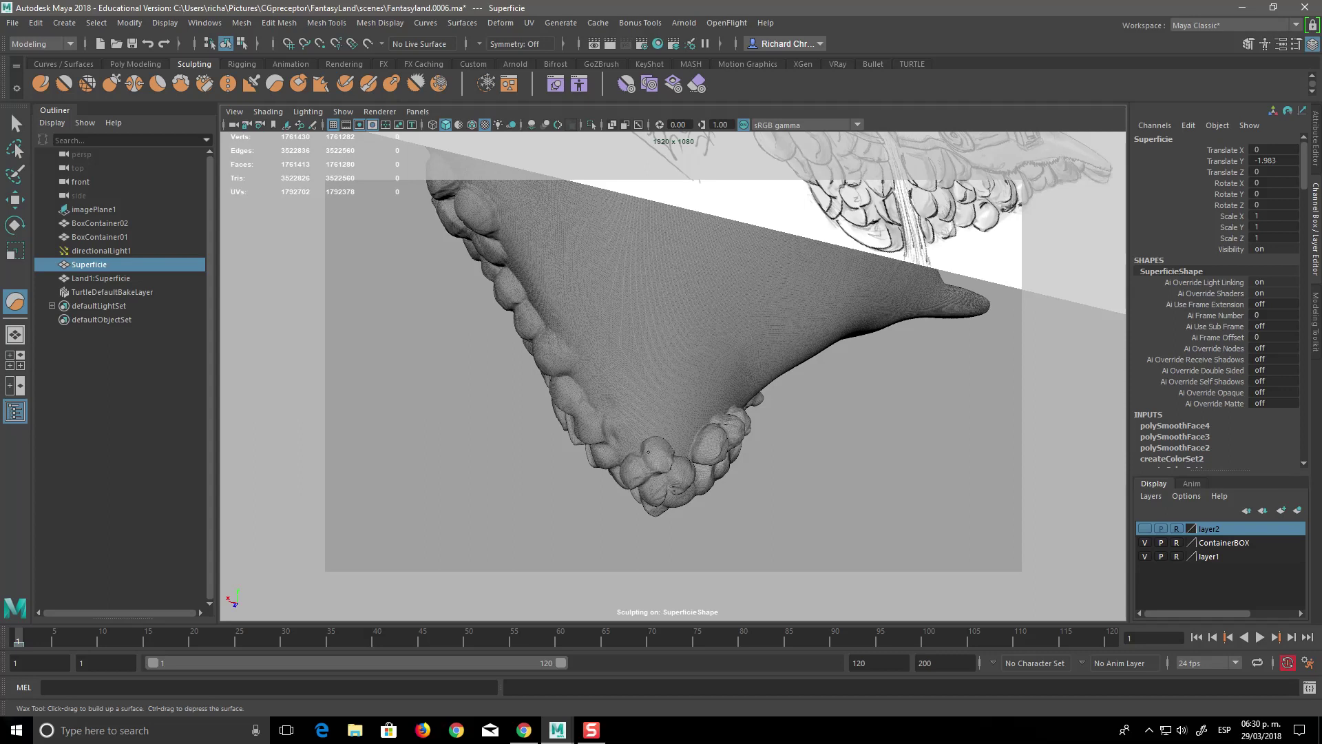
pyautogui.keyDown('alt'); pyautogui.moveTo(826, 525); pyautogui.dragTo(777, 490); pyautogui.keyUp('alt')
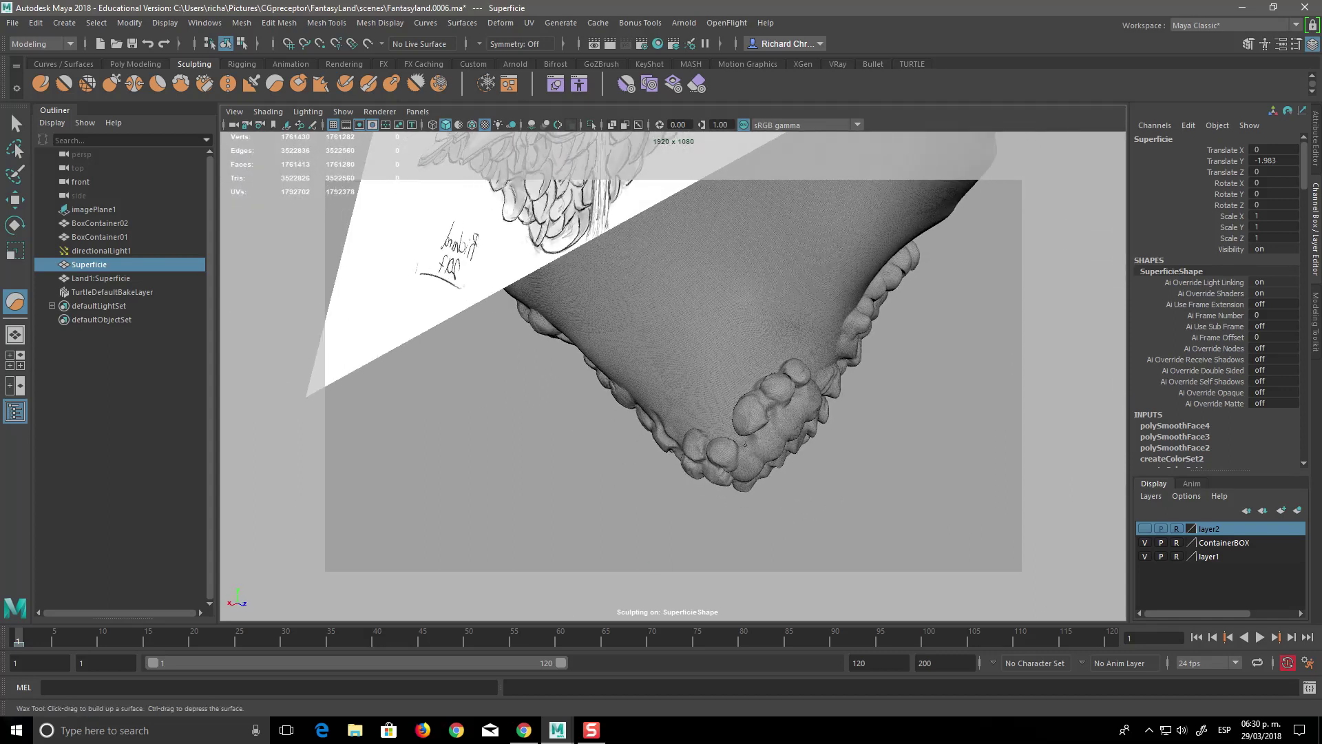
pyautogui.keyDown('alt'); pyautogui.moveTo(793, 477); pyautogui.dragTo(748, 430); pyautogui.keyUp('alt')
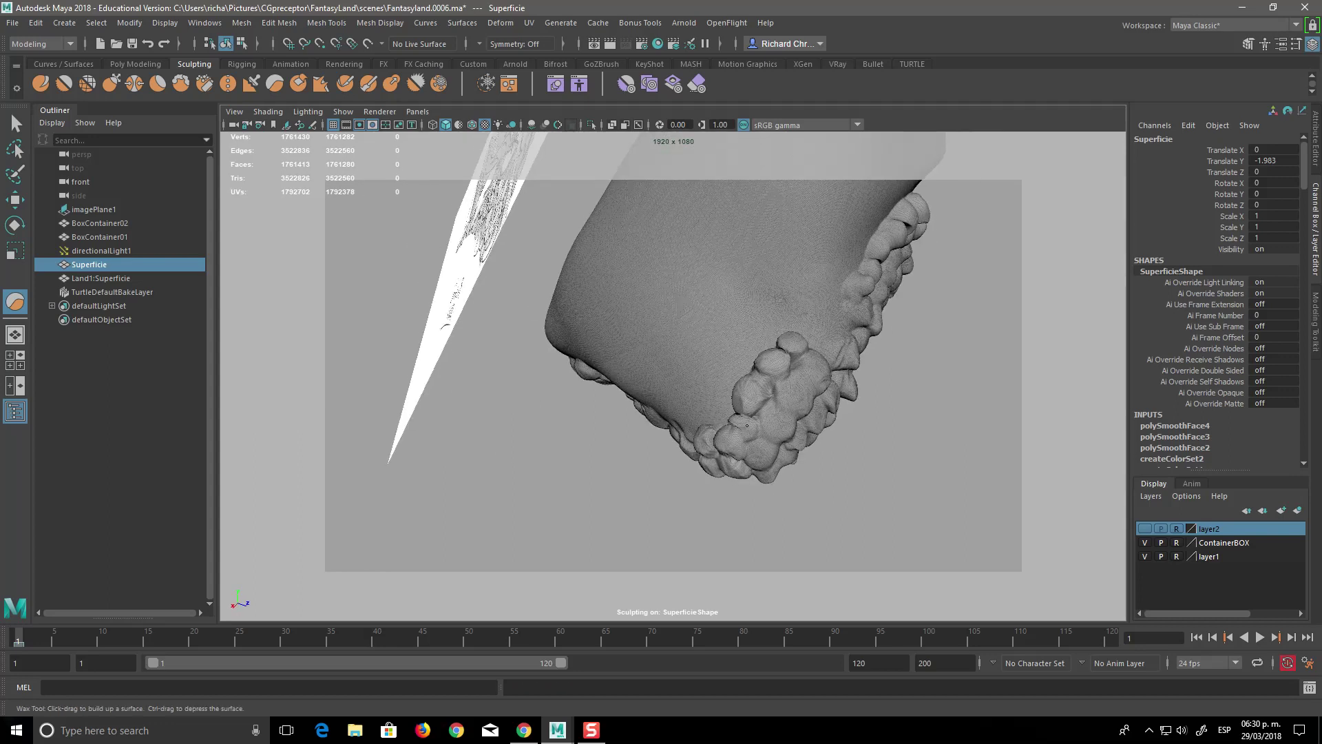
pyautogui.moveTo(744, 426)
pyautogui.keyDown('alt'); pyautogui.mouseDown()
pyautogui.moveTo(853, 491)
pyautogui.moveTo(817, 437)
pyautogui.moveTo(791, 493)
pyautogui.moveTo(733, 362)
pyautogui.mouseUp(); pyautogui.keyUp('alt')
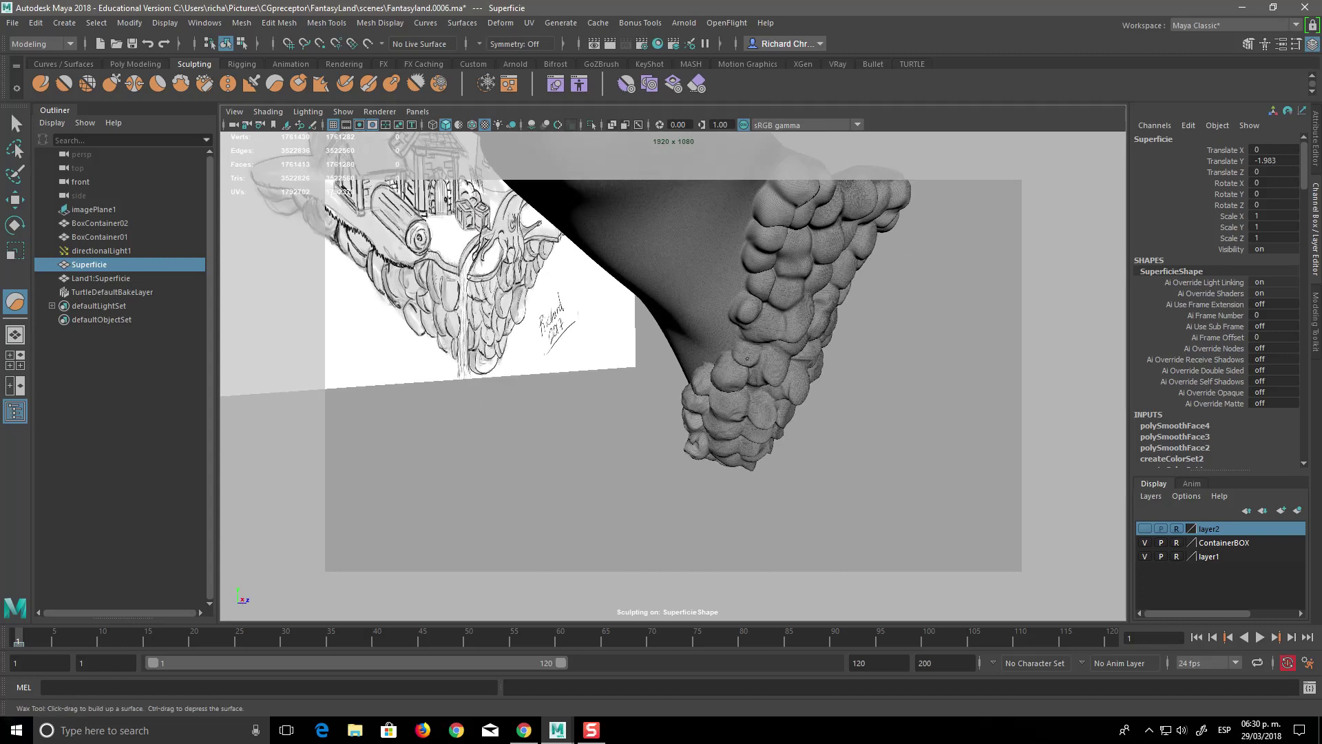
pyautogui.moveTo(858, 462)
pyautogui.keyDown('alt'); pyautogui.mouseDown()
pyautogui.moveTo(831, 505)
pyautogui.moveTo(791, 457)
pyautogui.moveTo(765, 481)
pyautogui.moveTo(819, 477)
pyautogui.moveTo(900, 510)
pyautogui.moveTo(909, 481)
pyautogui.moveTo(844, 385)
pyautogui.mouseUp(); pyautogui.keyUp('alt')
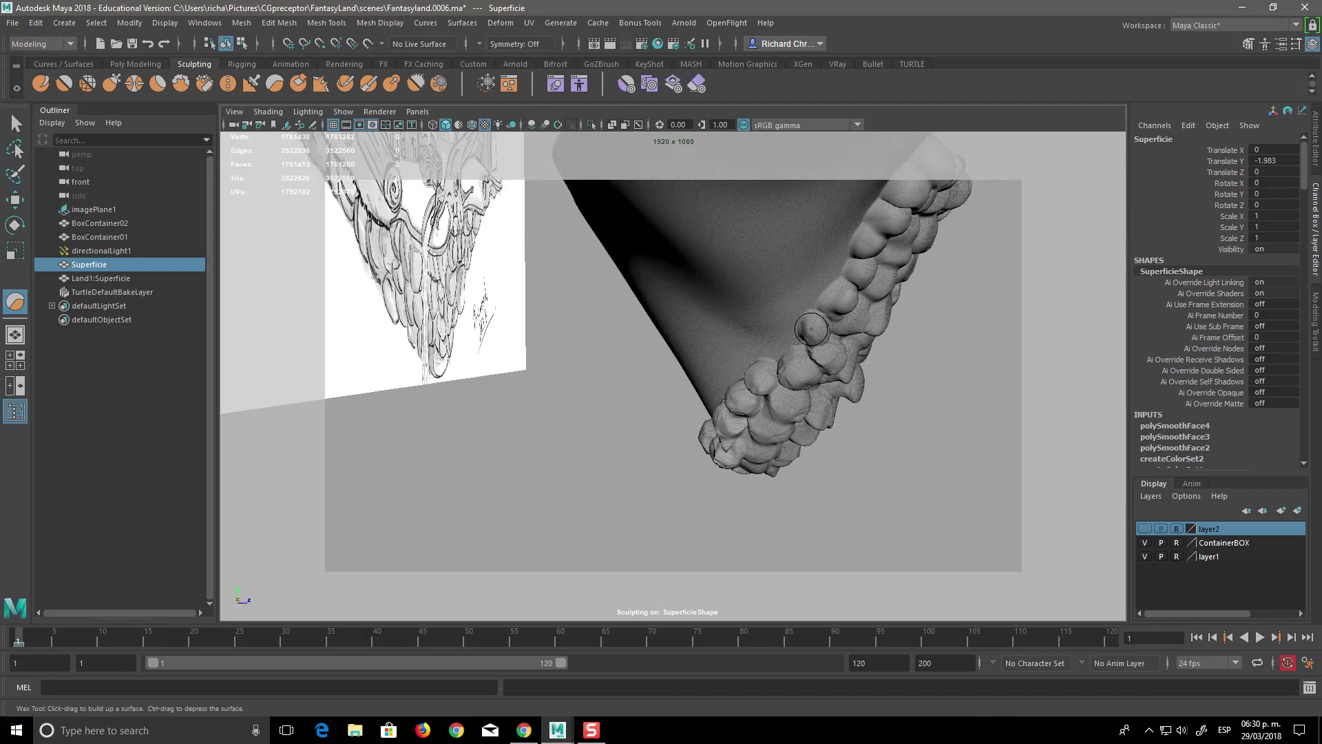
pyautogui.moveTo(942, 431)
pyautogui.keyDown('alt'); pyautogui.mouseDown()
pyautogui.moveTo(880, 401)
pyautogui.moveTo(933, 487)
pyautogui.moveTo(869, 463)
pyautogui.mouseUp(); pyautogui.keyUp('alt')
pyautogui.moveTo(859, 392)
pyautogui.keyDown('alt'); pyautogui.mouseDown()
pyautogui.moveTo(871, 443)
pyautogui.moveTo(861, 393)
pyautogui.moveTo(782, 481)
pyautogui.moveTo(748, 466)
pyautogui.moveTo(771, 448)
pyautogui.moveTo(824, 483)
pyautogui.moveTo(803, 378)
pyautogui.moveTo(696, 496)
pyautogui.moveTo(861, 526)
pyautogui.moveTo(871, 508)
pyautogui.mouseUp(); pyautogui.keyUp('alt')
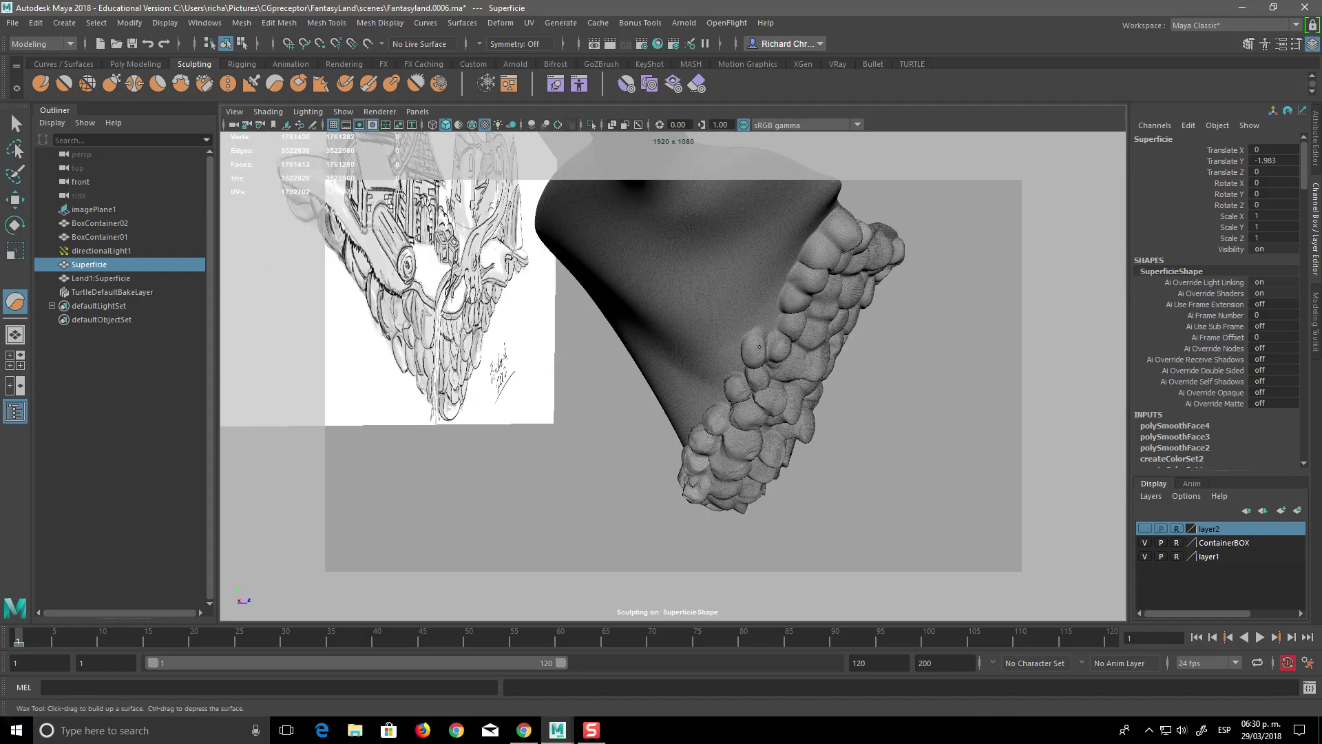
pyautogui.keyDown('alt'); pyautogui.moveTo(816, 400); pyautogui.dragTo(851, 437); pyautogui.keyUp('alt')
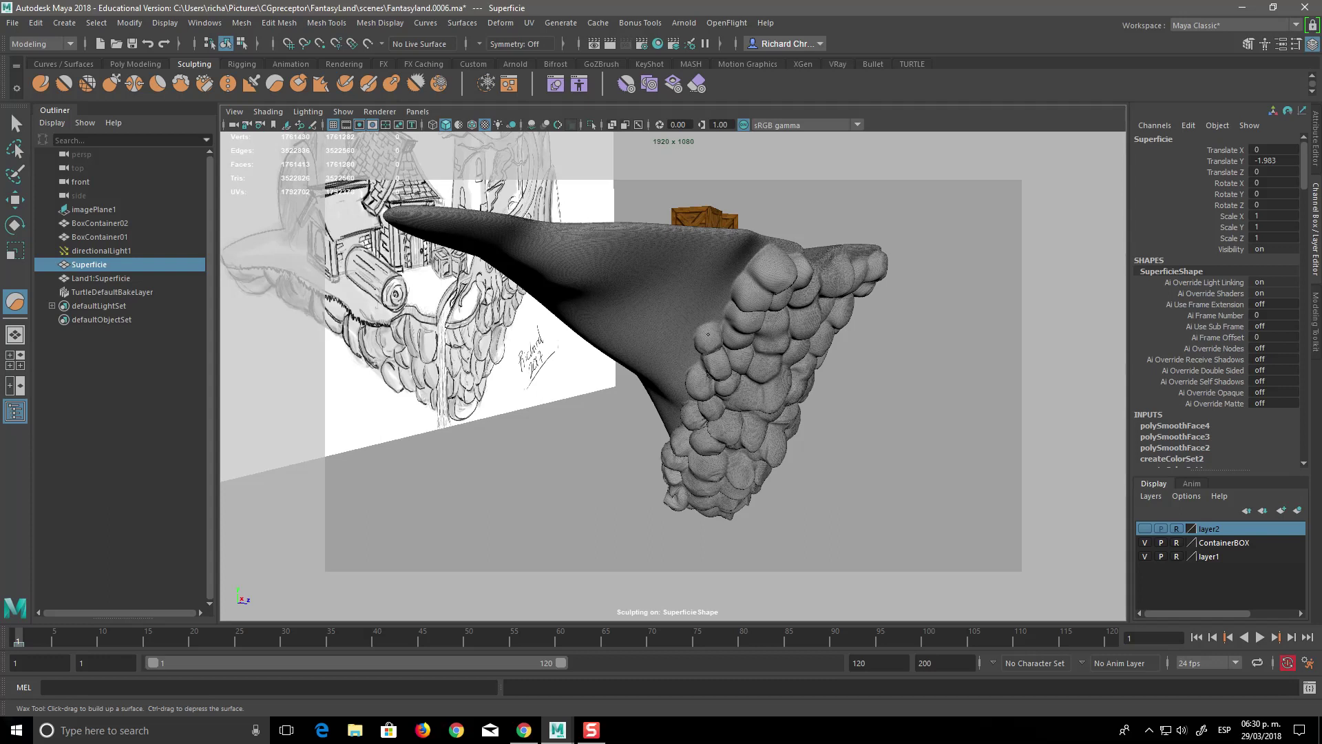
# Add wax bumps along the rock's upper-left edge.
pyautogui.keyDown('alt'); pyautogui.moveTo(792, 409); pyautogui.dragTo(757, 411); pyautogui.keyUp('alt')
pyautogui.scroll(5, 716, 412)
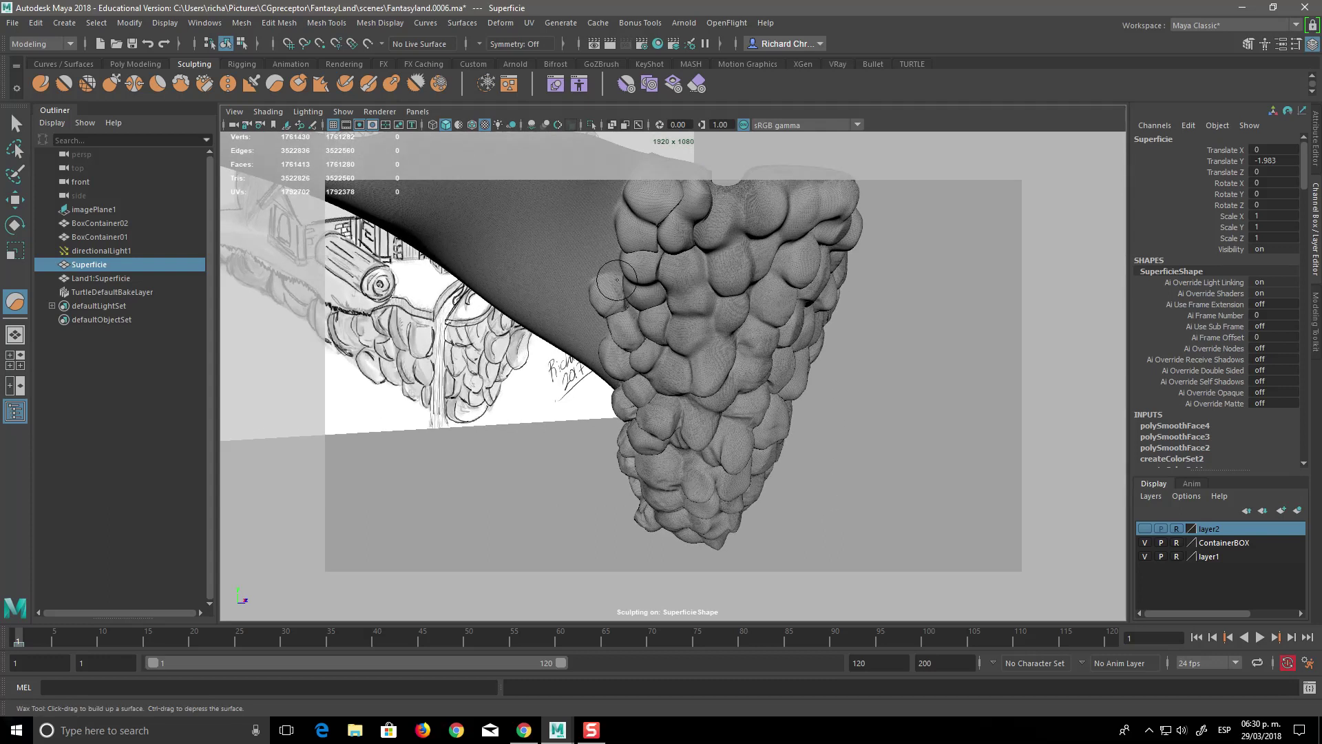
pyautogui.moveTo(855, 411)
pyautogui.keyDown('alt'); pyautogui.mouseDown()
pyautogui.moveTo(803, 469)
pyautogui.moveTo(782, 473)
pyautogui.moveTo(866, 485)
pyautogui.mouseUp(); pyautogui.keyUp('alt')
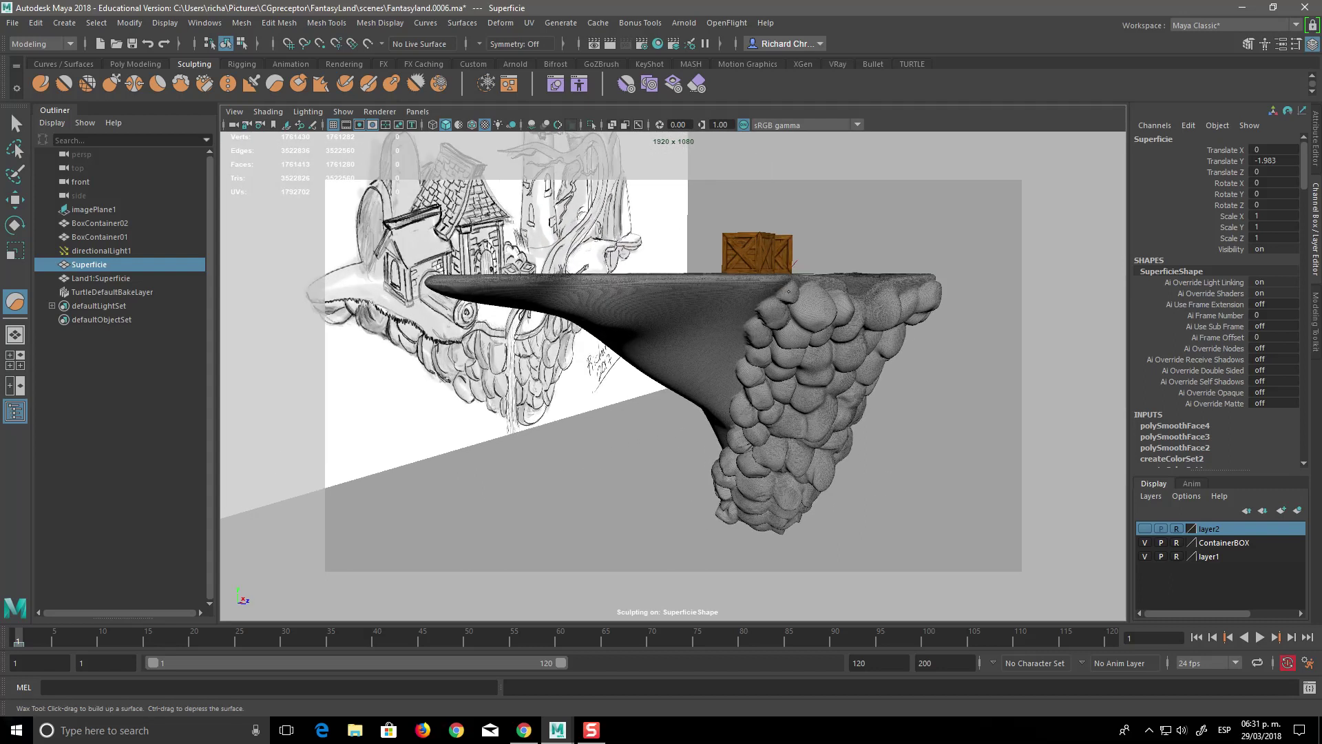
pyautogui.moveTo(822, 395)
pyautogui.keyDown('alt'); pyautogui.mouseDown()
pyautogui.moveTo(882, 572)
pyautogui.moveTo(869, 499)
pyautogui.moveTo(891, 496)
pyautogui.moveTo(798, 442)
pyautogui.mouseUp(); pyautogui.keyUp('alt')
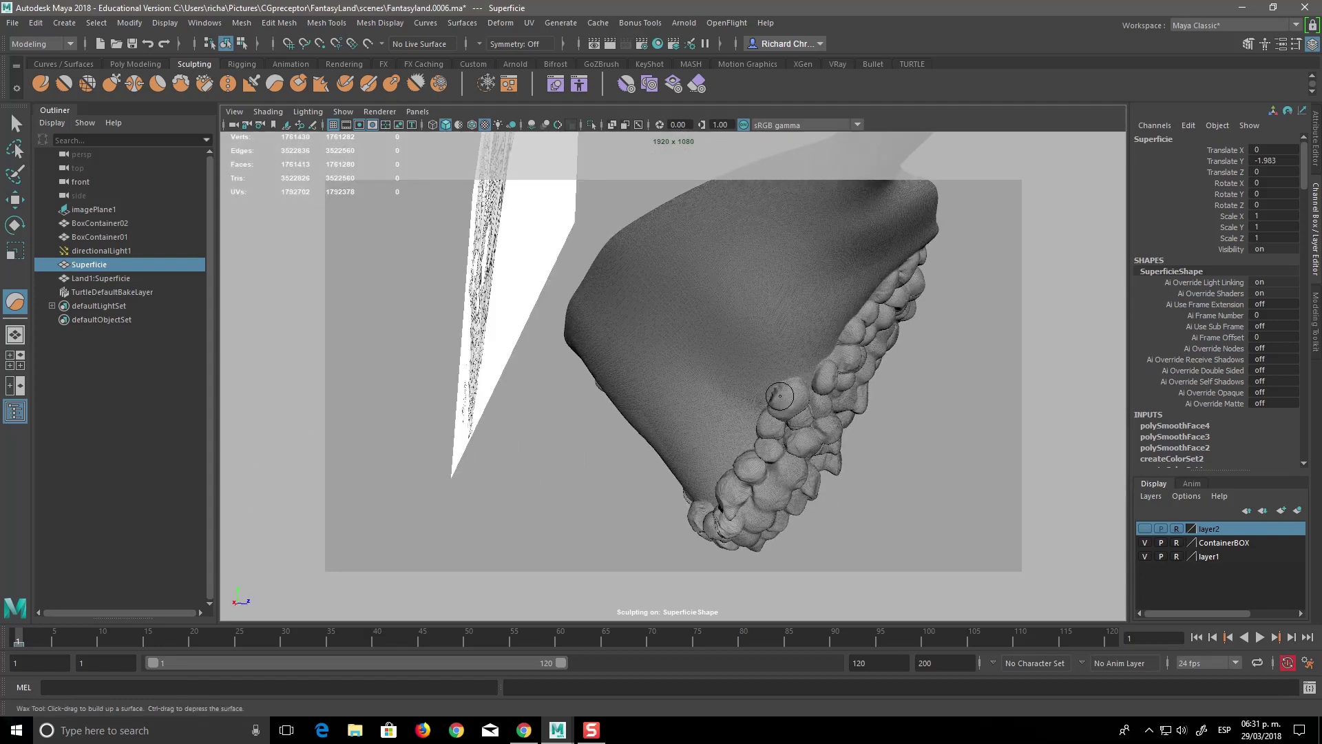
pyautogui.moveTo(802, 385)
pyautogui.keyDown('alt'); pyautogui.mouseDown()
pyautogui.moveTo(906, 461)
pyautogui.moveTo(835, 457)
pyautogui.moveTo(836, 490)
pyautogui.moveTo(787, 475)
pyautogui.moveTo(788, 496)
pyautogui.moveTo(932, 534)
pyautogui.moveTo(829, 475)
pyautogui.mouseUp(); pyautogui.keyUp('alt')
pyautogui.scroll(2, 882, 462)
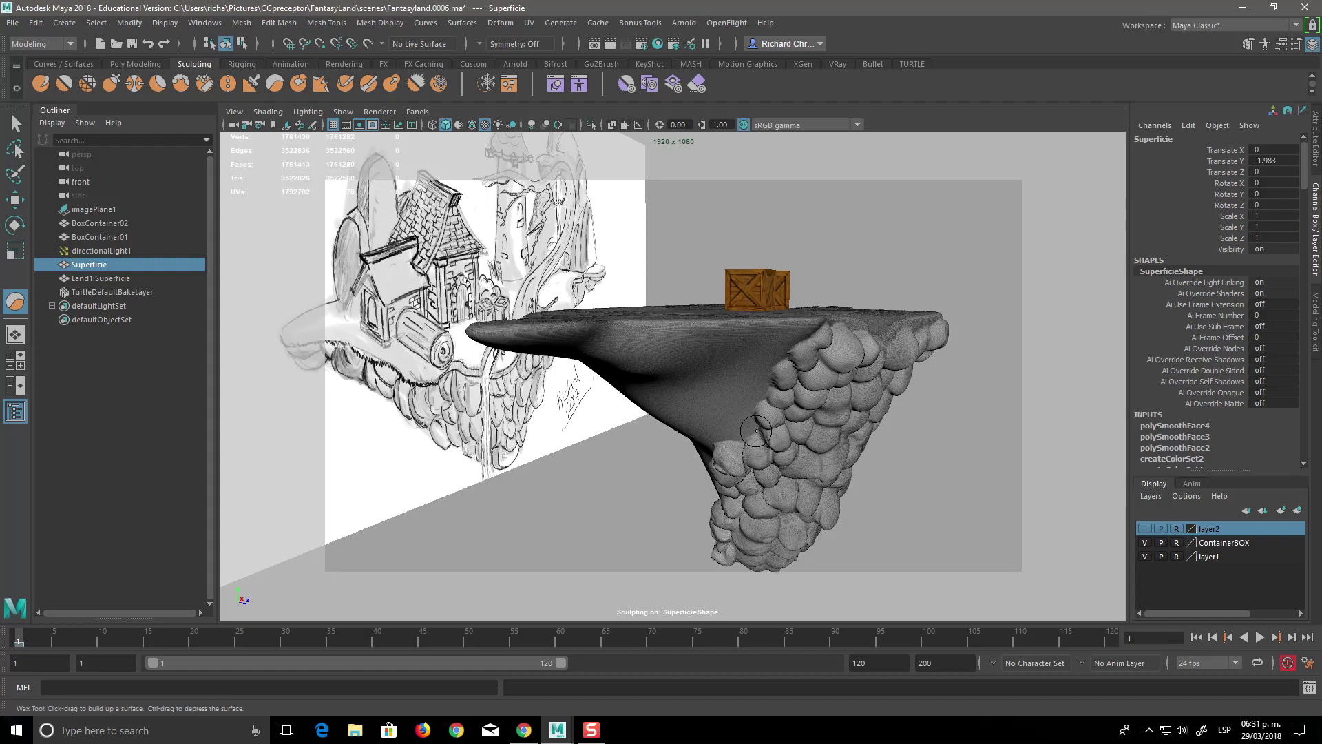
pyautogui.moveTo(761, 437)
pyautogui.keyDown('alt'); pyautogui.mouseDown()
pyautogui.moveTo(723, 400)
pyautogui.moveTo(731, 375)
pyautogui.mouseUp(); pyautogui.keyUp('alt')
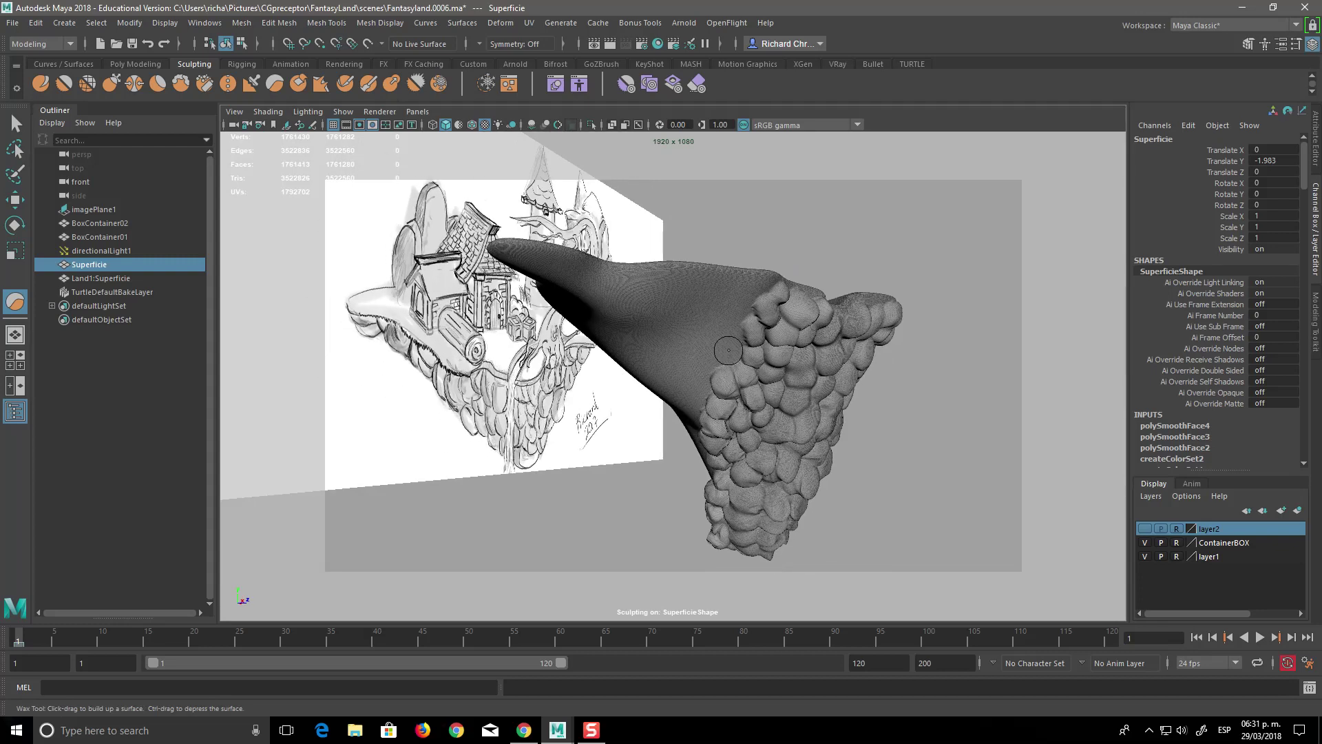
pyautogui.moveTo(732, 332); pyautogui.dragTo(754, 291)
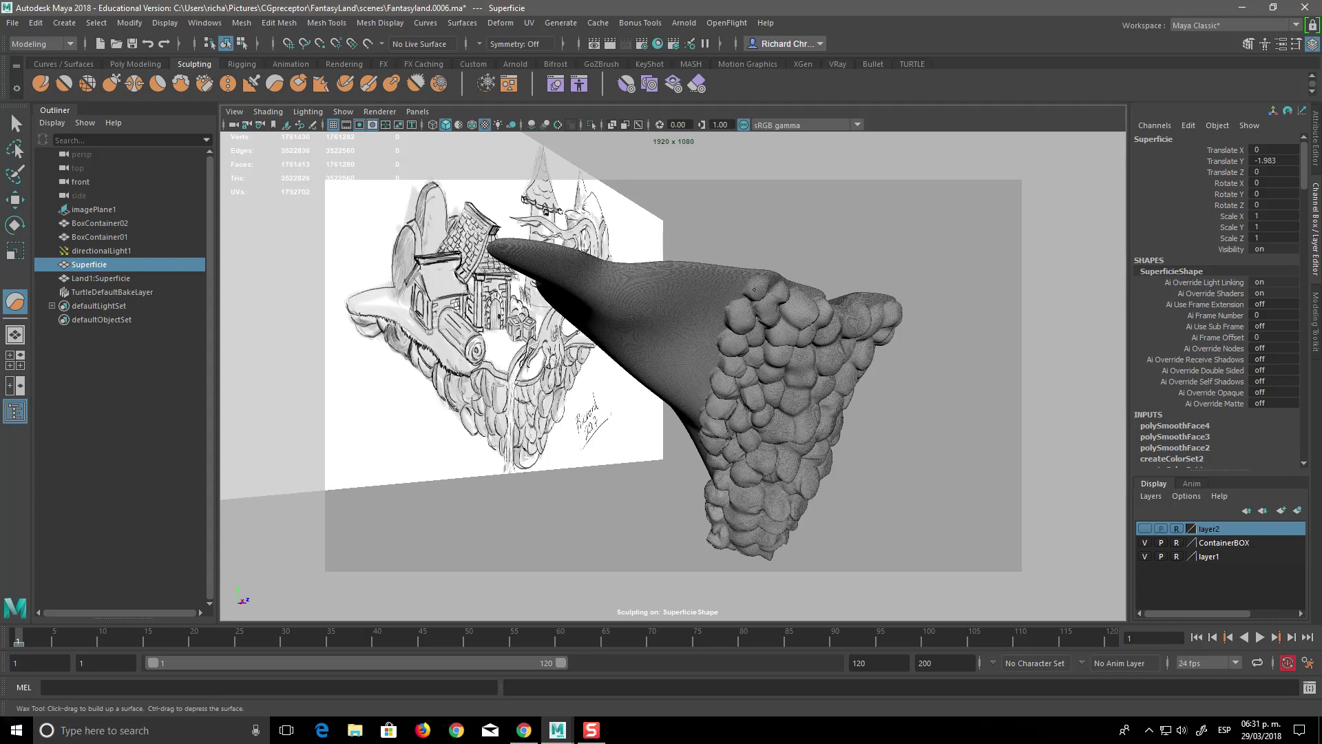
# Add another wax bump, briefly check system information, then frame the sculpted mesh.
pyautogui.moveTo(920, 463)
pyautogui.keyDown('alt'); pyautogui.mouseDown()
pyautogui.moveTo(792, 468)
pyautogui.moveTo(915, 496)
pyautogui.moveTo(799, 478)
pyautogui.moveTo(752, 435)
pyautogui.mouseUp(); pyautogui.keyUp('alt')
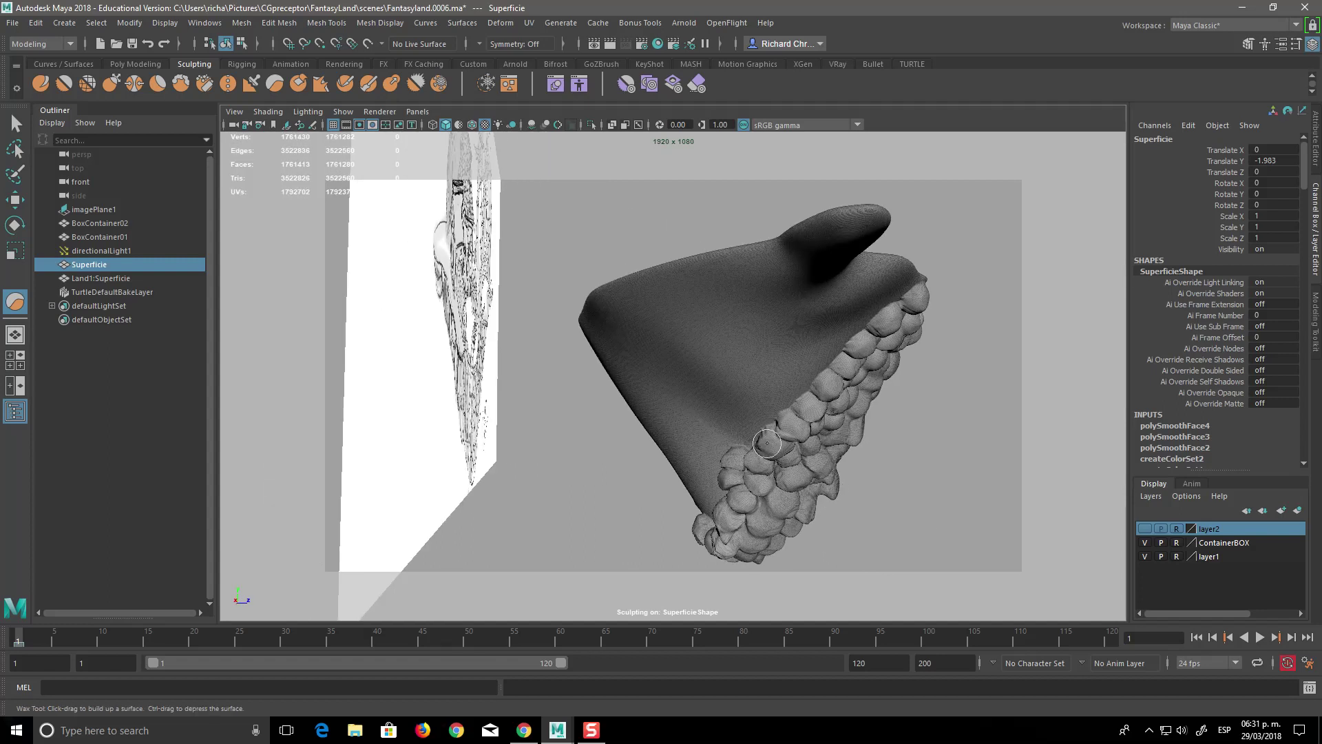
pyautogui.moveTo(932, 478)
pyautogui.keyDown('alt'); pyautogui.mouseDown()
pyautogui.moveTo(861, 447)
pyautogui.moveTo(771, 485)
pyautogui.mouseUp(); pyautogui.keyUp('alt')
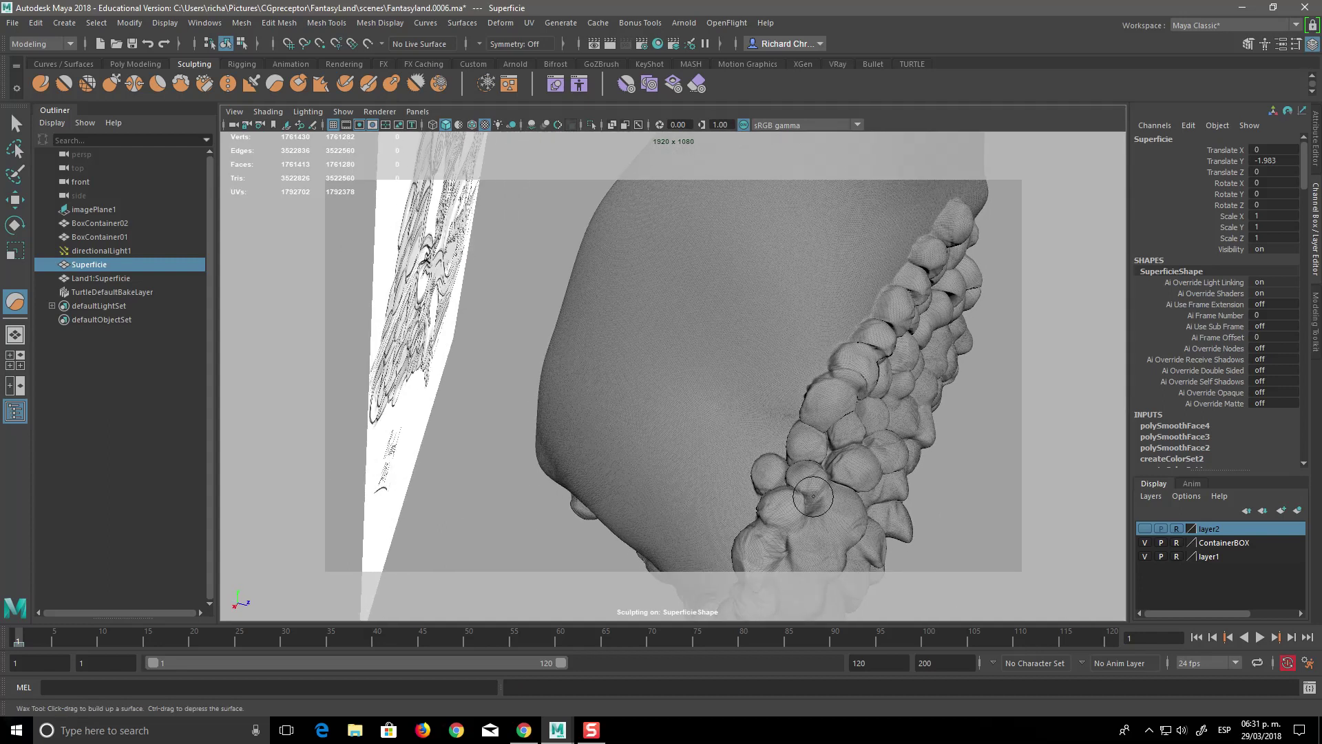
pyautogui.keyDown('alt'); pyautogui.moveTo(770, 486); pyautogui.dragTo(767, 474); pyautogui.keyUp('alt')
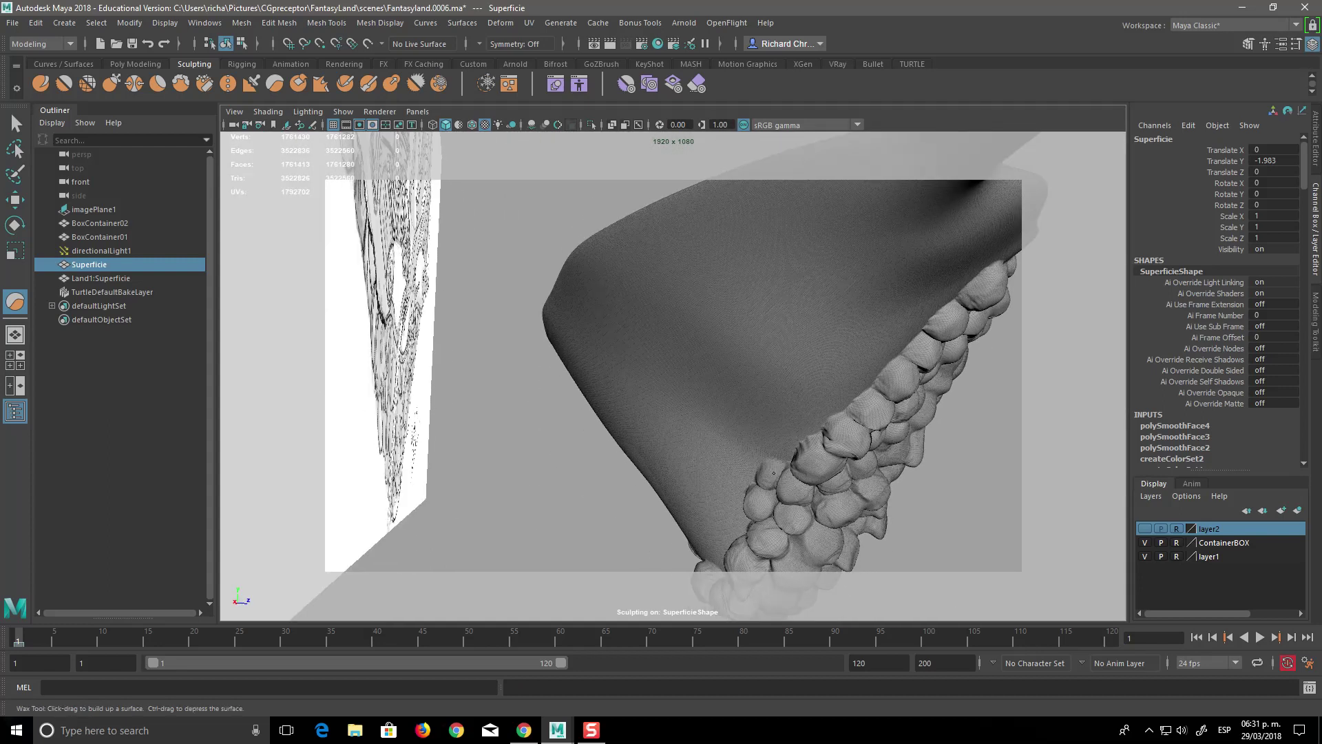
pyautogui.moveTo(771, 460); pyautogui.dragTo(788, 439)
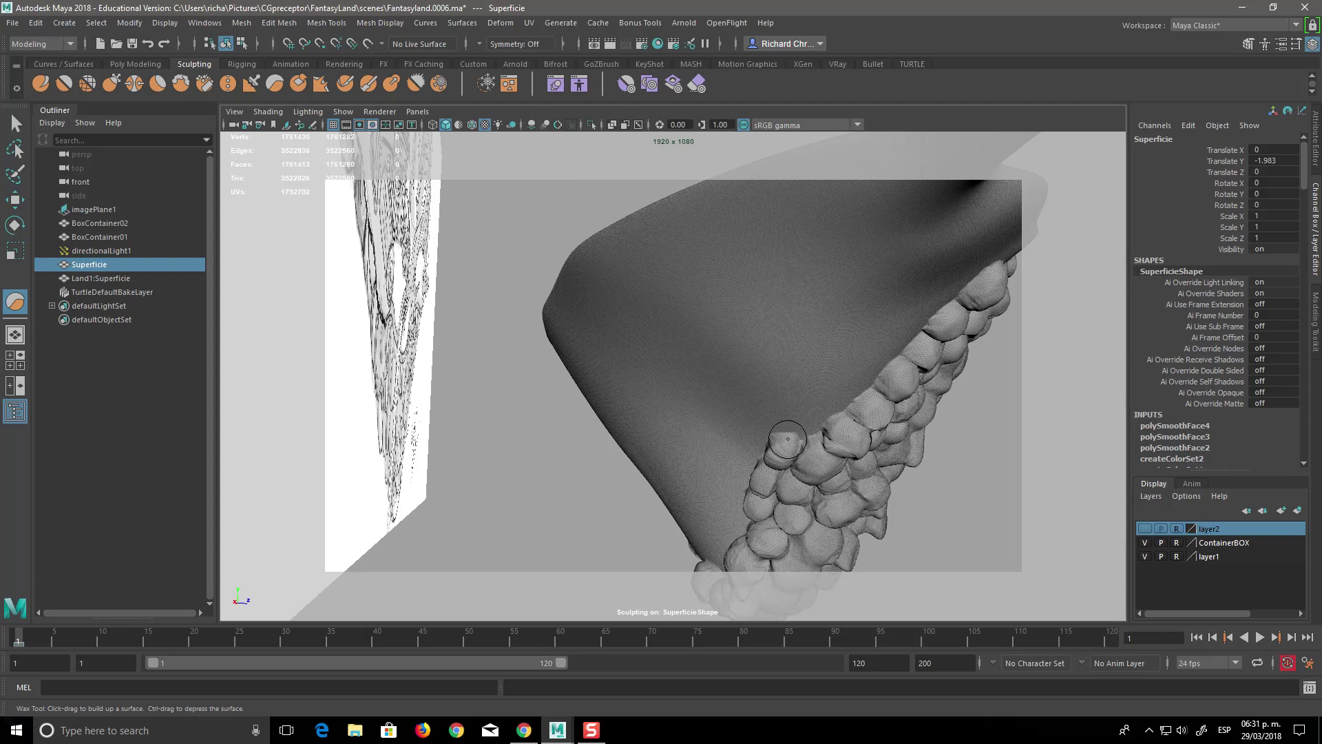
pyautogui.press('super+Pause')
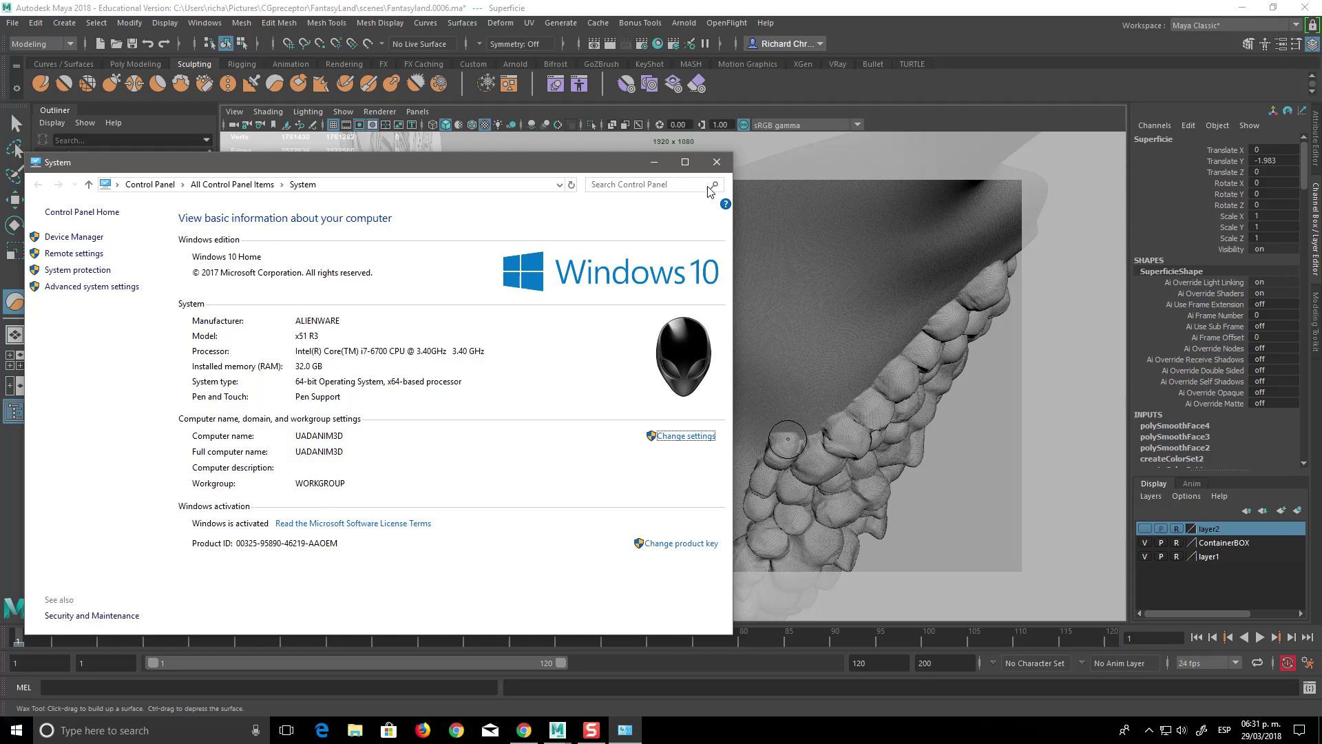
pyautogui.click(716, 162)
pyautogui.press('f')
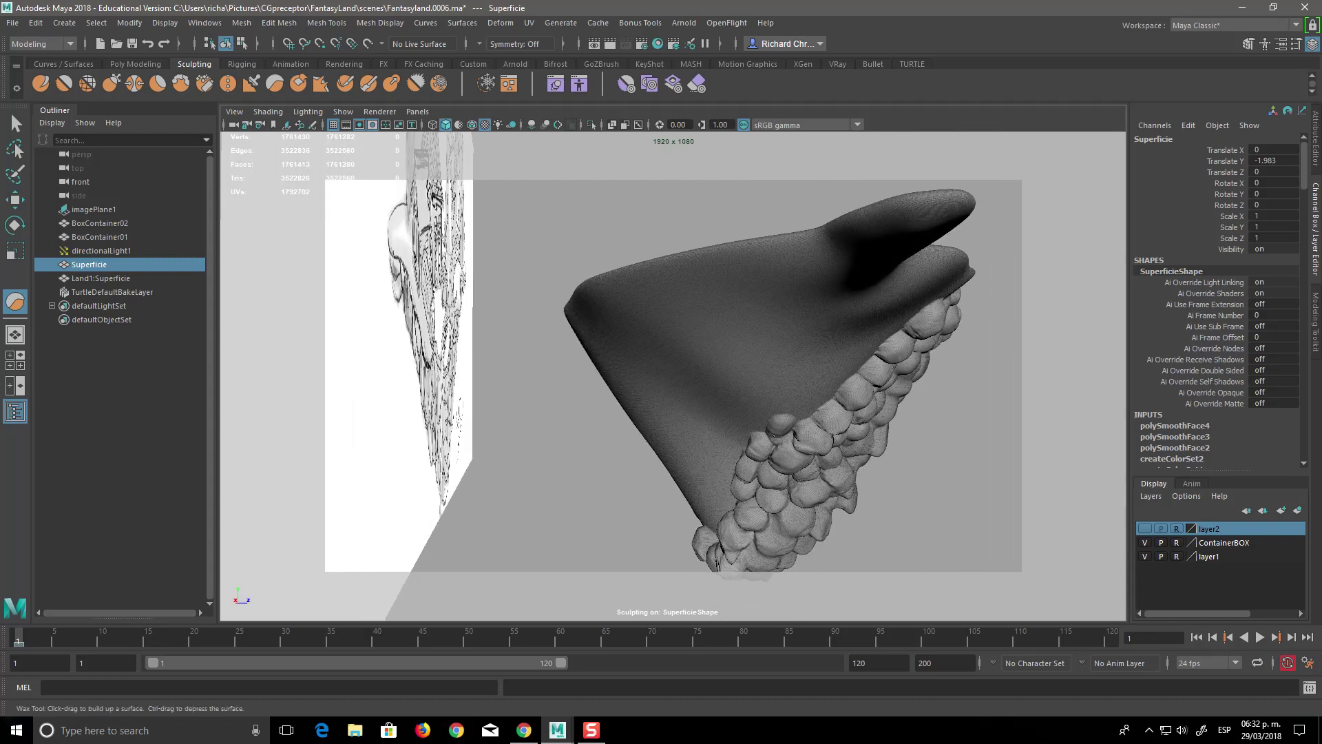
# Add a few more wax bumps to the scaly rock underside and open the Animation Preferences.
pyautogui.moveTo(792, 421); pyautogui.dragTo(830, 389)
pyautogui.keyDown('alt'); pyautogui.moveTo(944, 466); pyautogui.dragTo(764, 365); pyautogui.keyUp('alt')
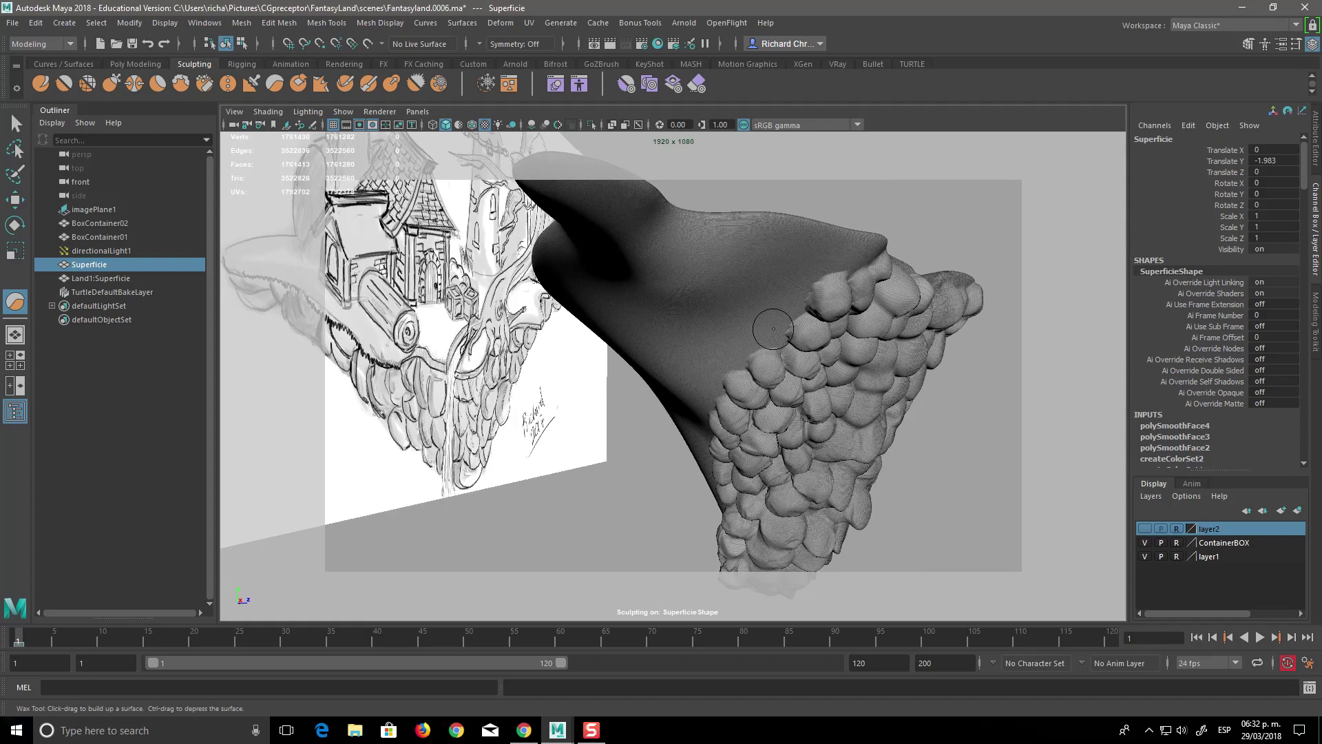
pyautogui.moveTo(773, 338); pyautogui.dragTo(787, 314)
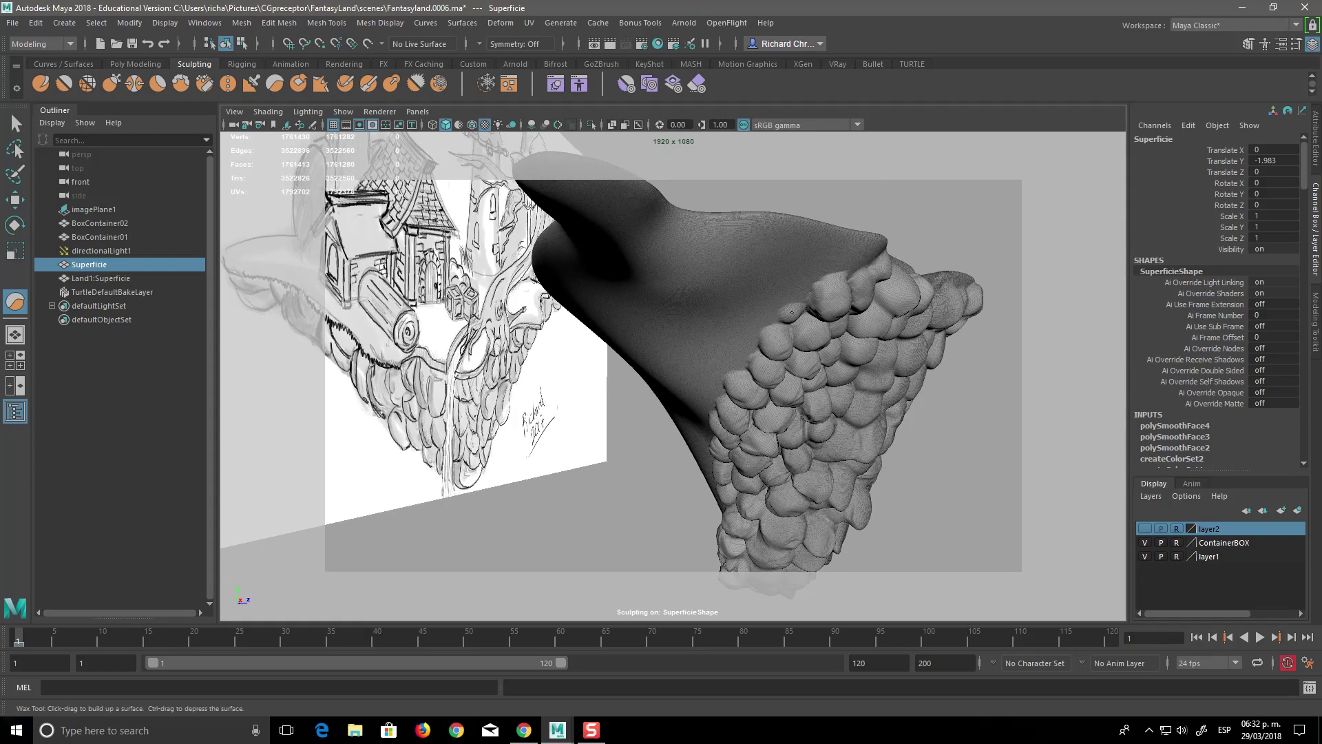
pyautogui.moveTo(916, 372)
pyautogui.keyDown('alt'); pyautogui.mouseDown()
pyautogui.moveTo(884, 417)
pyautogui.moveTo(806, 441)
pyautogui.mouseUp(); pyautogui.keyUp('alt')
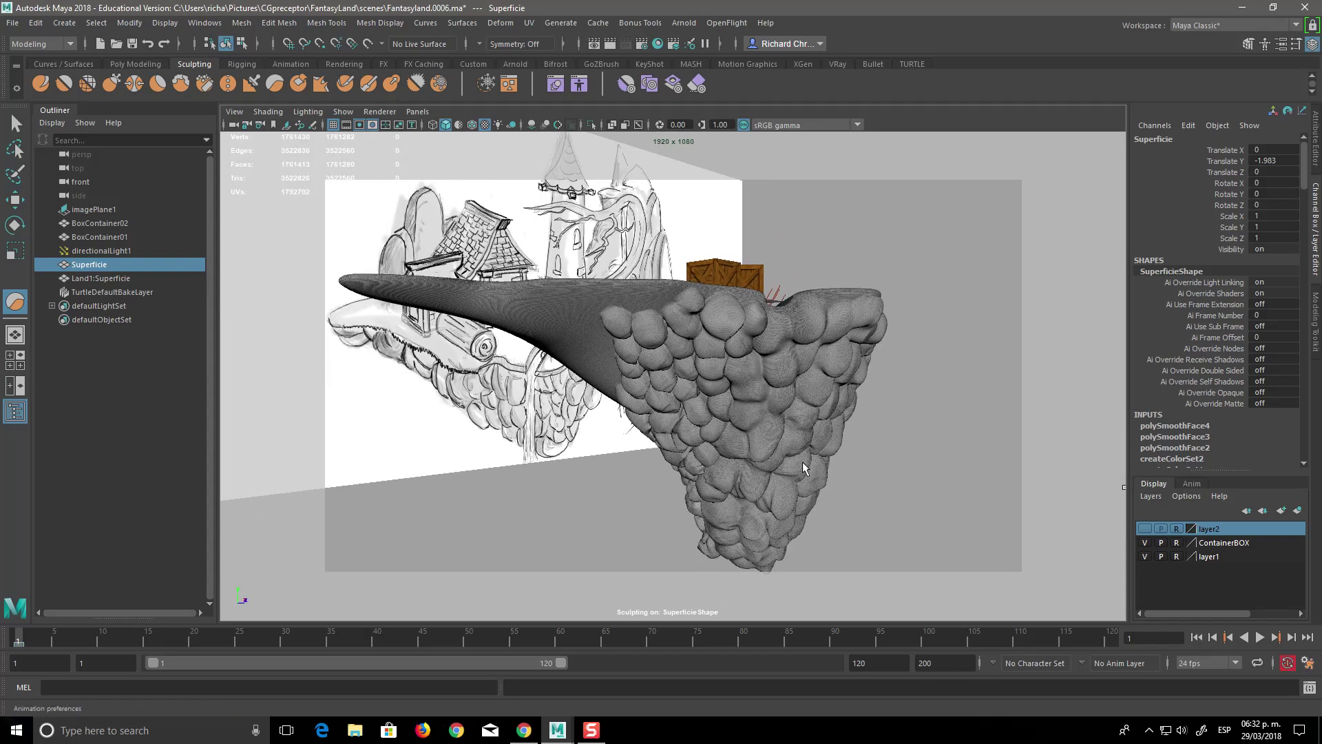
pyautogui.click(1308, 663)
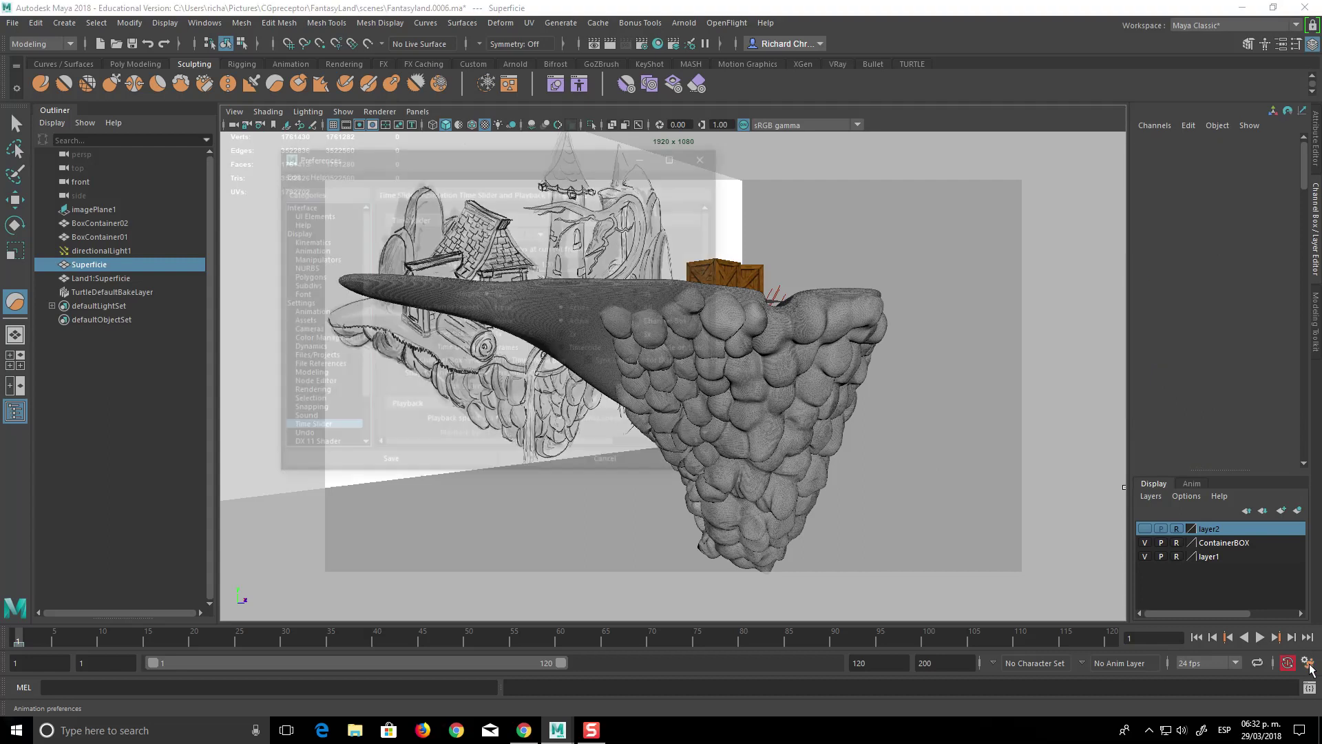
# Review the Display preferences down to Viewport 2.0, then close the Preferences window.
pyautogui.click(294, 231)
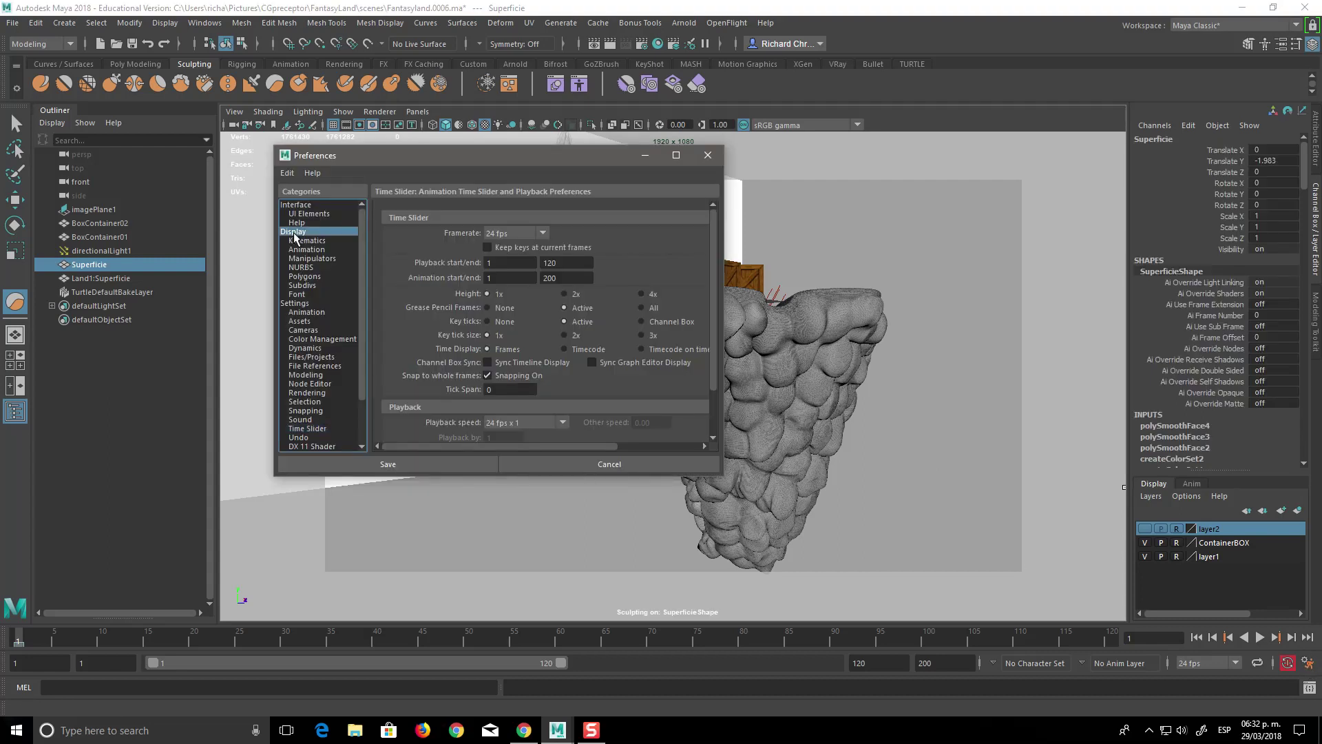
pyautogui.moveTo(710, 291); pyautogui.dragTo(714, 324)
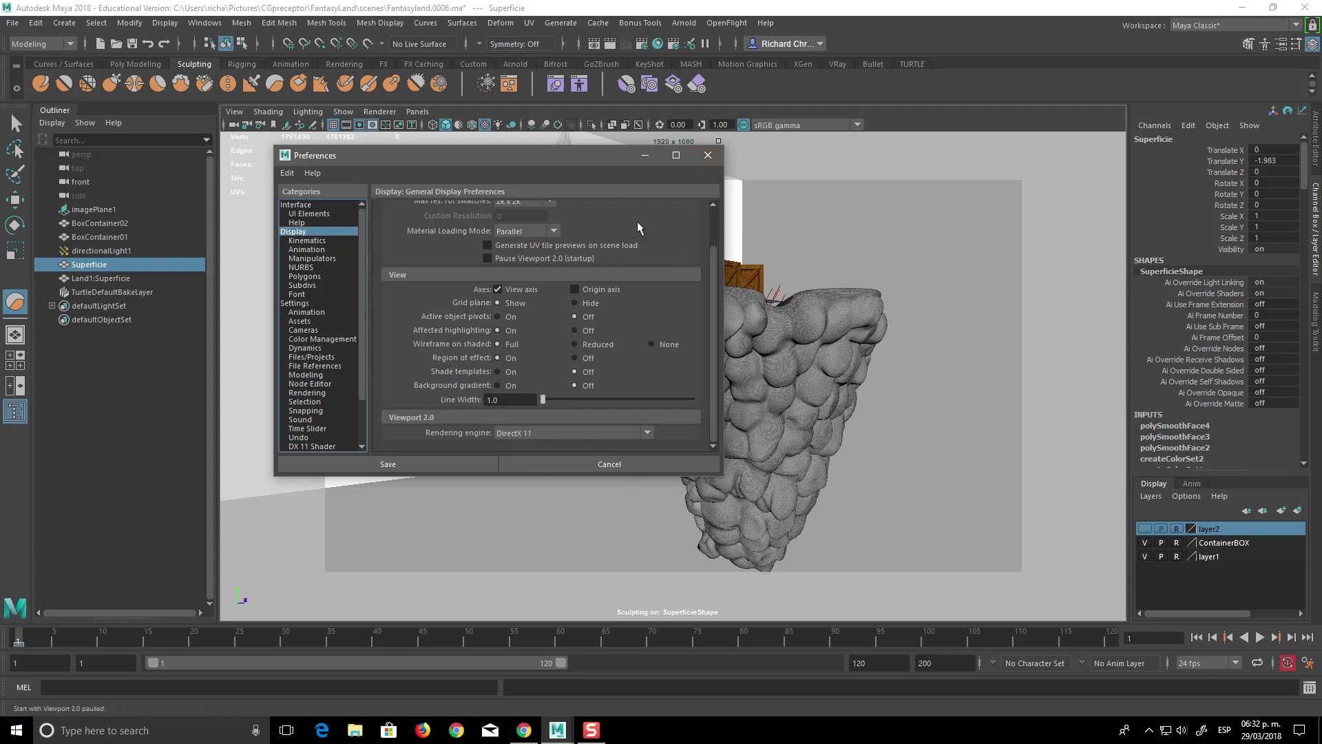
pyautogui.moveTo(534, 153); pyautogui.dragTo(651, 214)
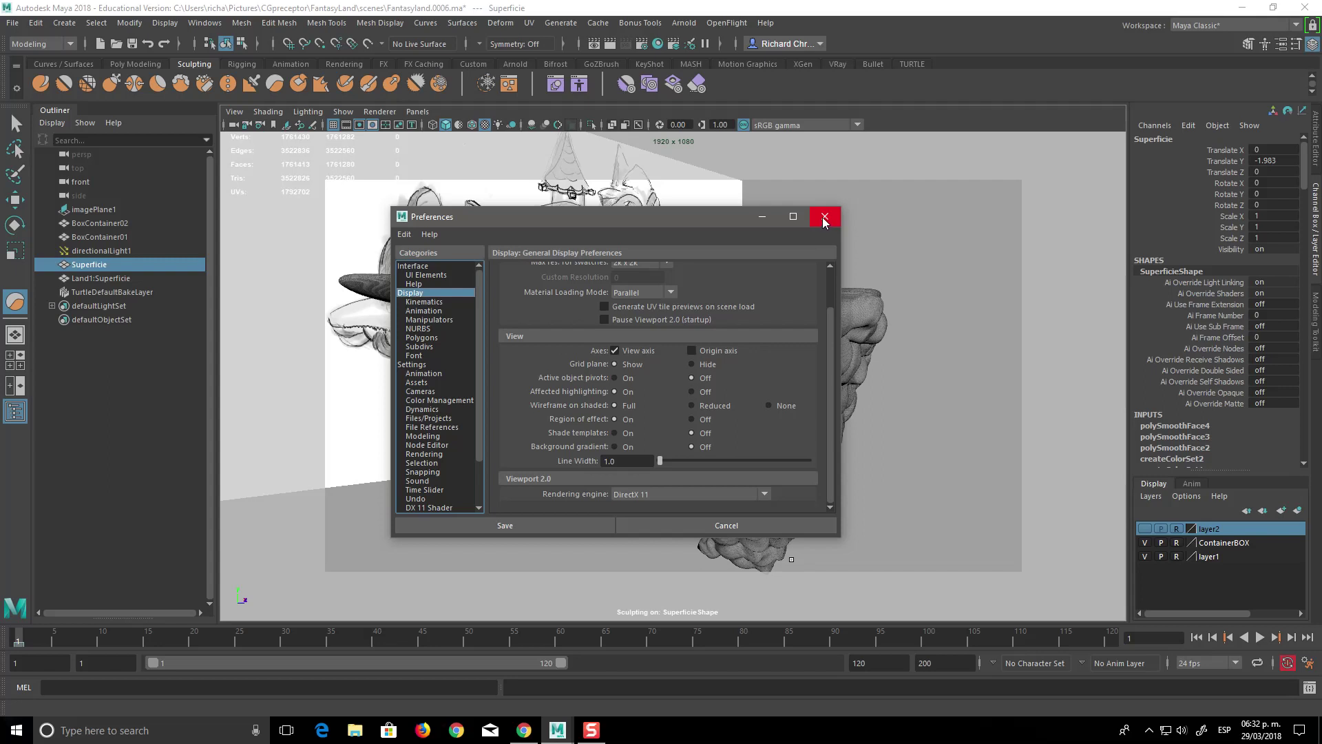
pyautogui.click(824, 217)
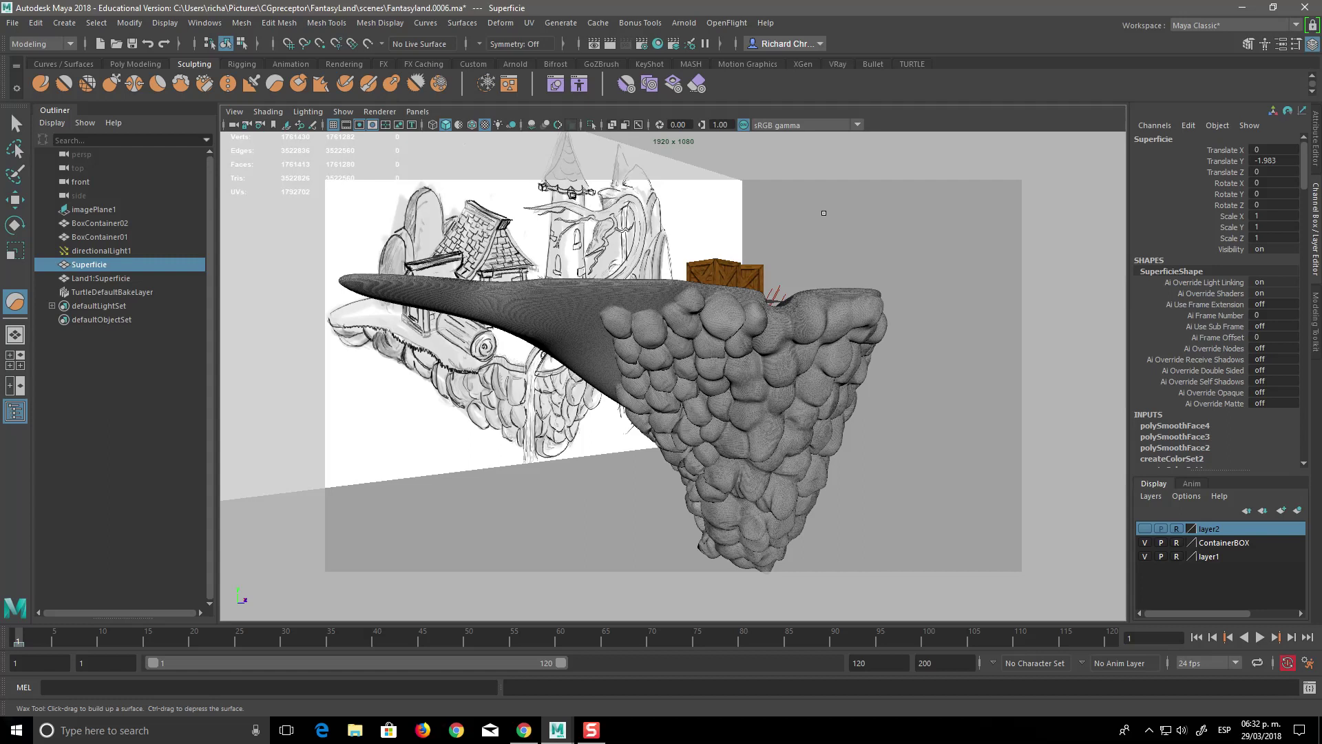
# Wax-sculpt rounded bulges on the underside's left edge and top-left lump while orbiting the island.
pyautogui.moveTo(824, 213)
pyautogui.keyDown('alt'); pyautogui.mouseDown()
pyautogui.moveTo(752, 507)
pyautogui.moveTo(791, 508)
pyautogui.moveTo(689, 502)
pyautogui.moveTo(713, 436)
pyautogui.mouseUp(); pyautogui.keyUp('alt')
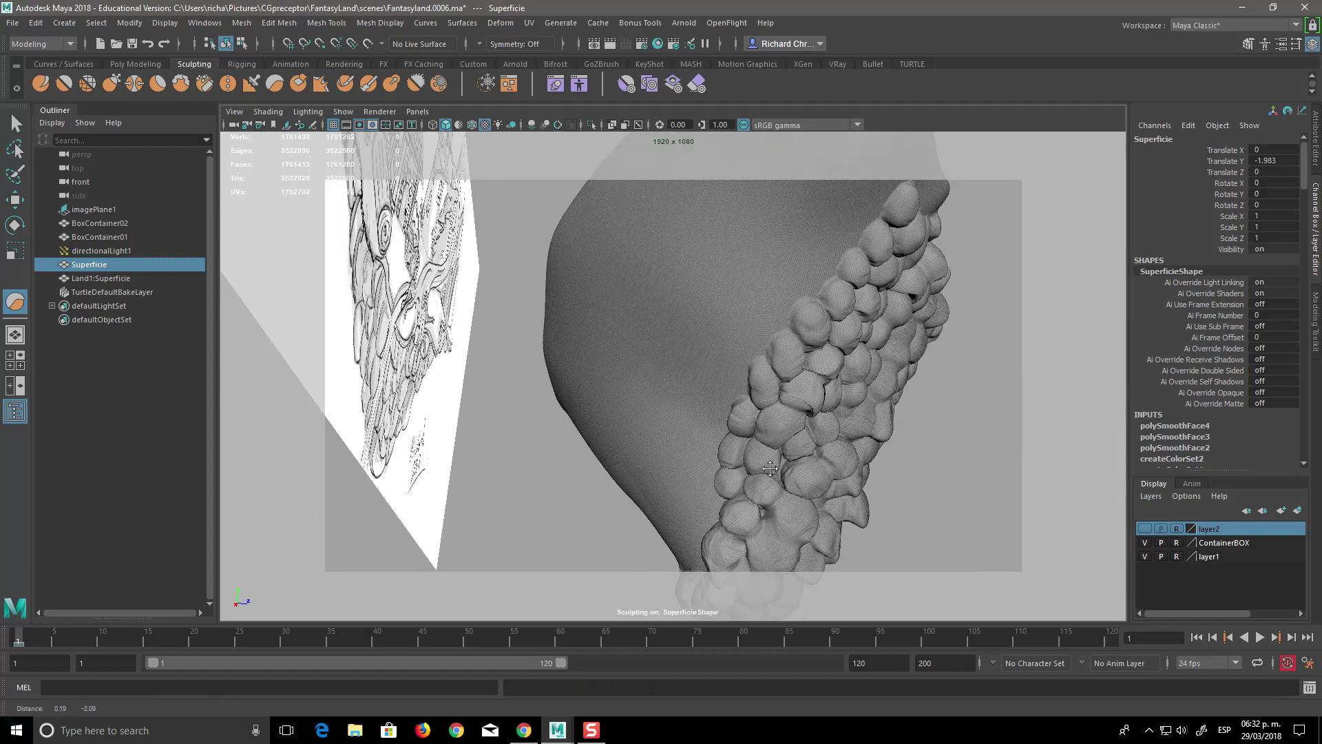
pyautogui.moveTo(713, 436); pyautogui.dragTo(730, 410)
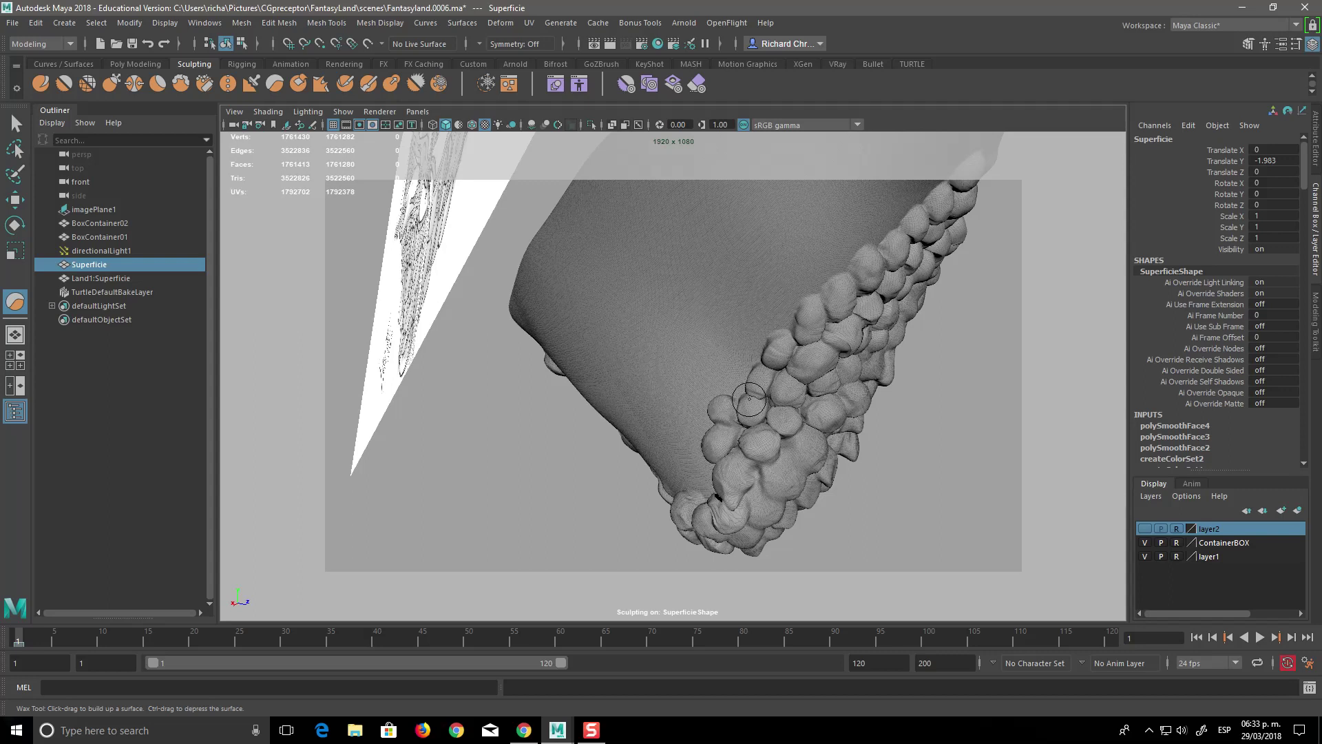
pyautogui.moveTo(730, 410)
pyautogui.keyDown('alt'); pyautogui.mouseDown()
pyautogui.moveTo(710, 404)
pyautogui.moveTo(762, 358)
pyautogui.mouseUp(); pyautogui.keyUp('alt')
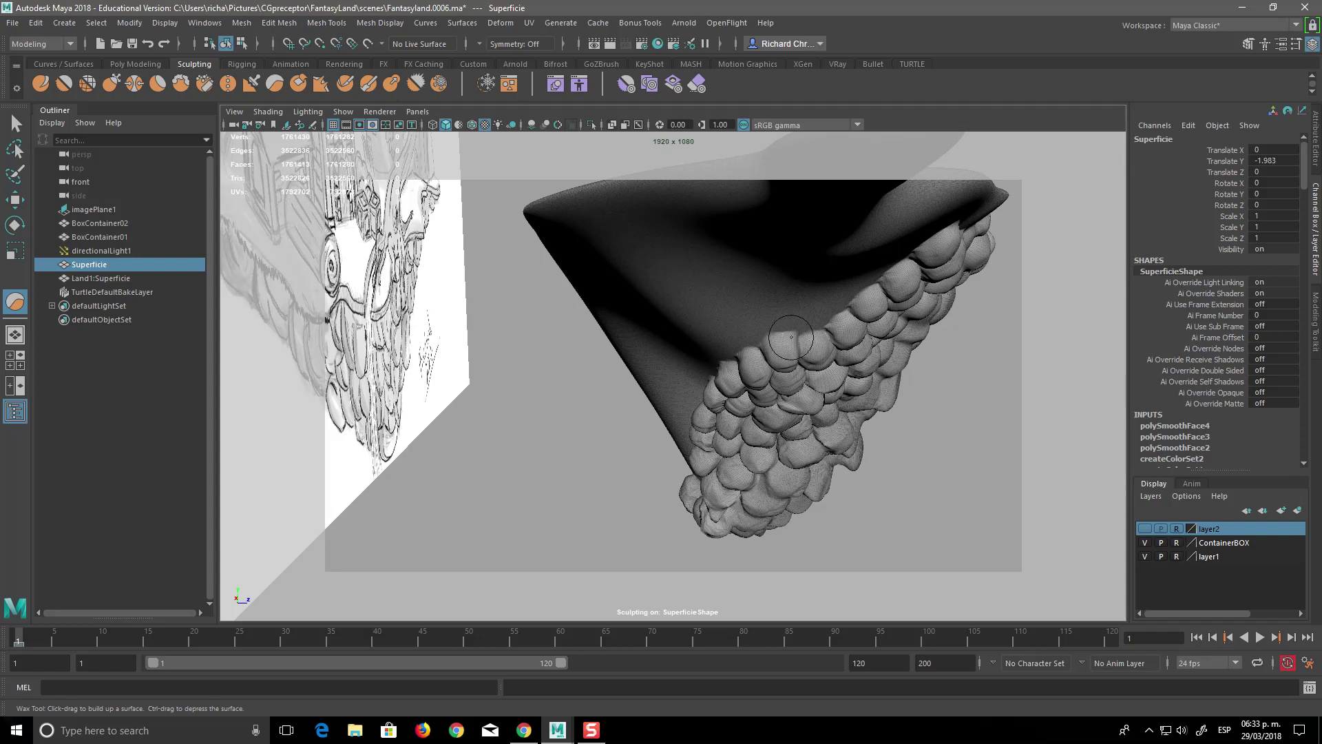
pyautogui.moveTo(830, 324)
pyautogui.keyDown('alt'); pyautogui.mouseDown()
pyautogui.moveTo(927, 399)
pyautogui.moveTo(979, 418)
pyautogui.moveTo(938, 452)
pyautogui.moveTo(784, 318)
pyautogui.mouseUp(); pyautogui.keyUp('alt')
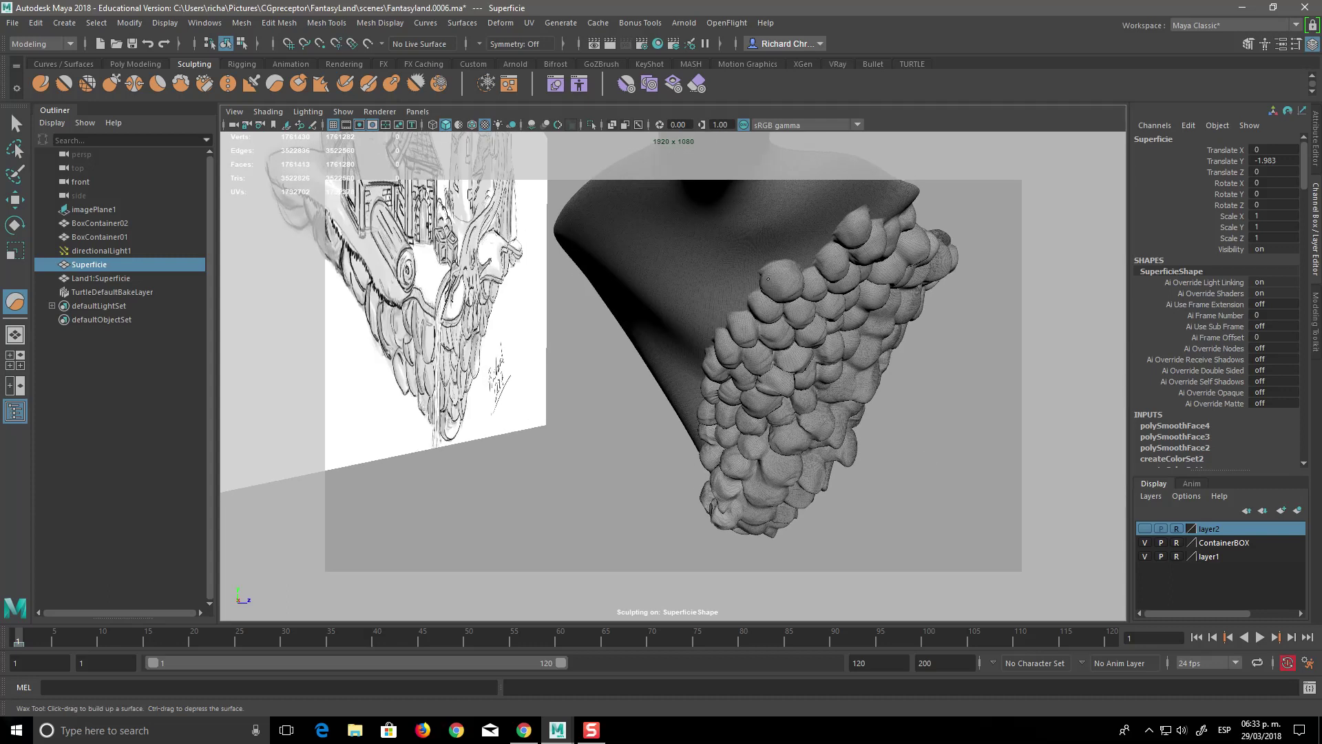
pyautogui.keyDown('alt'); pyautogui.moveTo(926, 408); pyautogui.dragTo(772, 343); pyautogui.keyUp('alt')
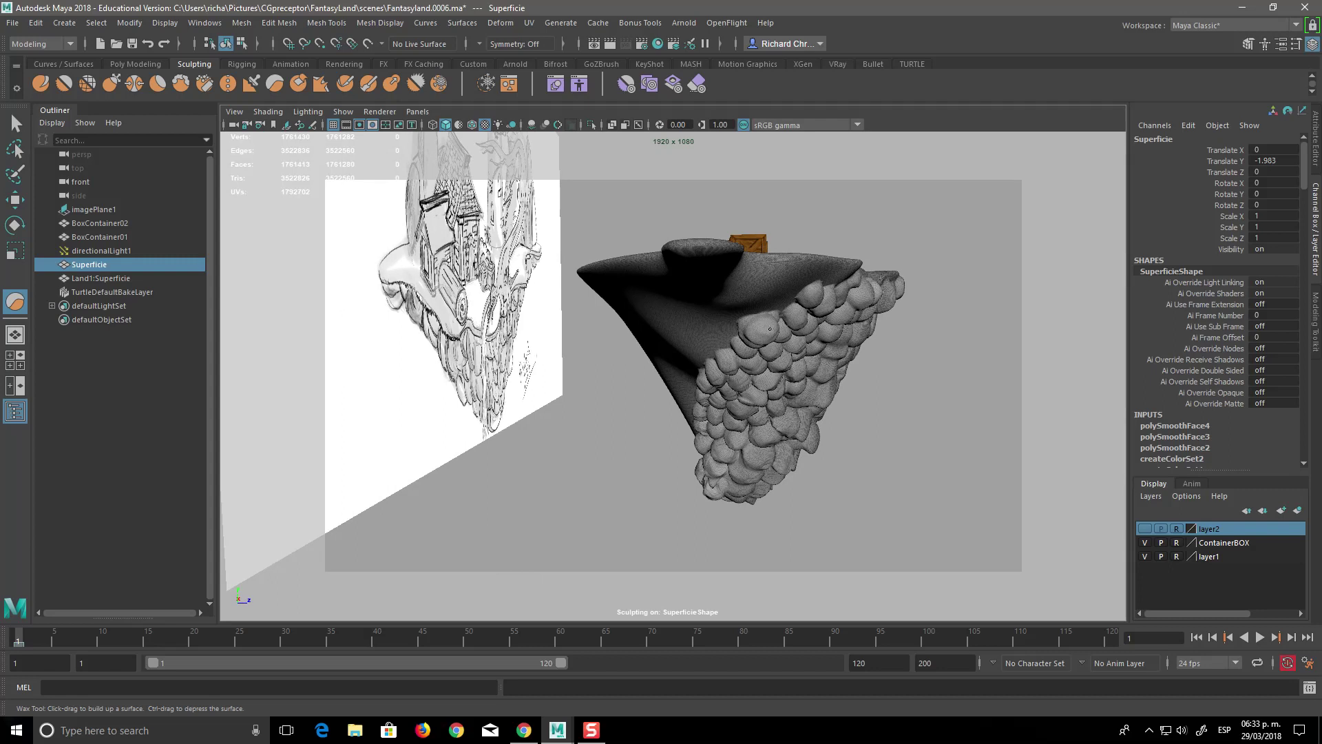
pyautogui.moveTo(842, 381)
pyautogui.keyDown('alt'); pyautogui.mouseDown()
pyautogui.moveTo(900, 411)
pyautogui.moveTo(695, 249)
pyautogui.mouseUp(); pyautogui.keyUp('alt')
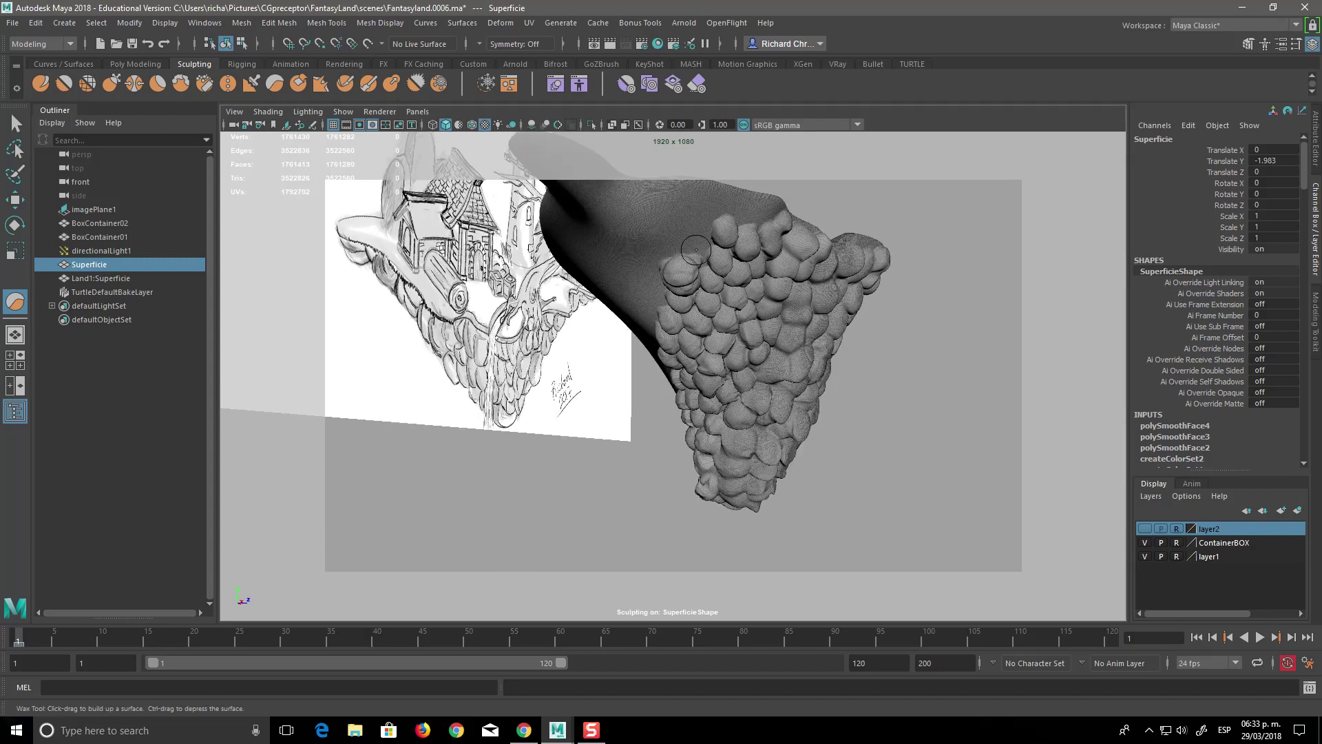
pyautogui.moveTo(956, 425)
pyautogui.keyDown('alt'); pyautogui.mouseDown()
pyautogui.moveTo(853, 434)
pyautogui.moveTo(923, 482)
pyautogui.moveTo(869, 460)
pyautogui.moveTo(851, 375)
pyautogui.moveTo(847, 441)
pyautogui.moveTo(867, 447)
pyautogui.moveTo(829, 449)
pyautogui.moveTo(933, 481)
pyautogui.moveTo(986, 465)
pyautogui.moveTo(963, 462)
pyautogui.mouseUp(); pyautogui.keyUp('alt')
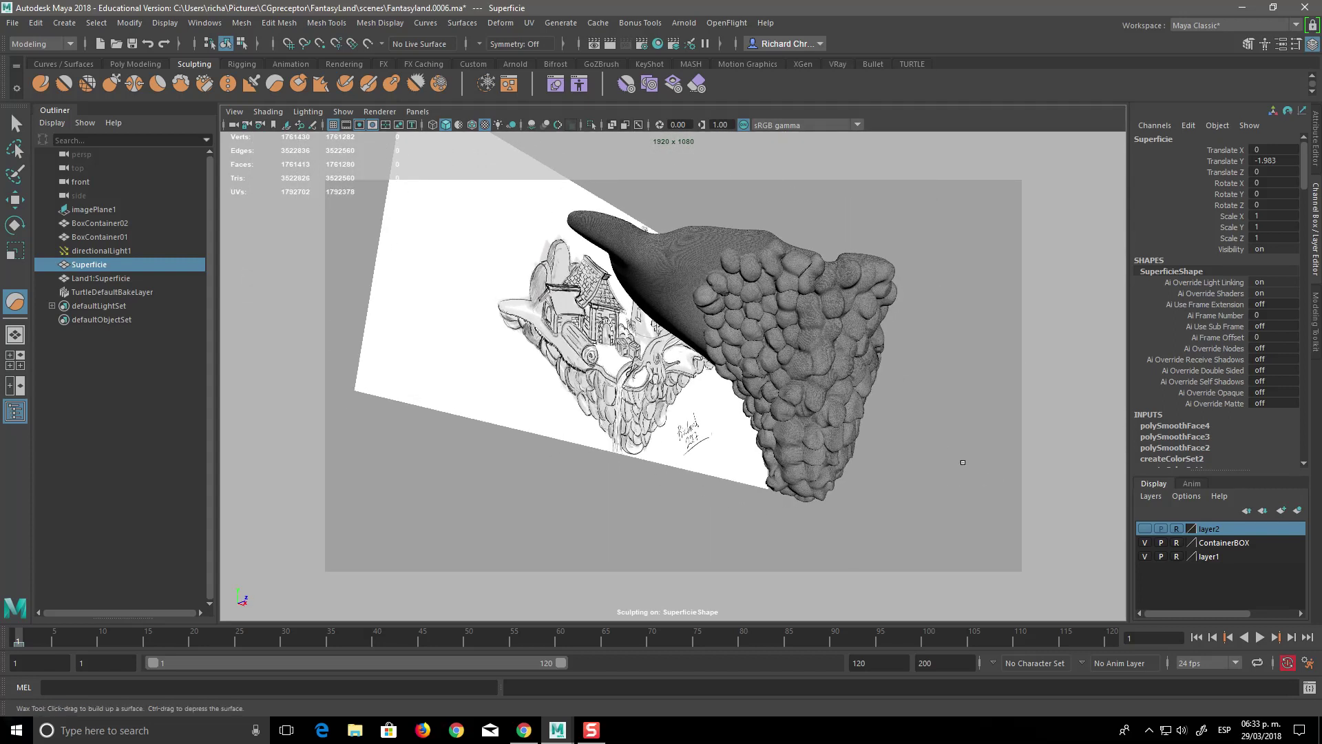
pyautogui.keyDown('alt'); pyautogui.moveTo(792, 385); pyautogui.dragTo(874, 473); pyautogui.keyUp('alt')
pyautogui.moveTo(792, 274); pyautogui.dragTo(823, 253)
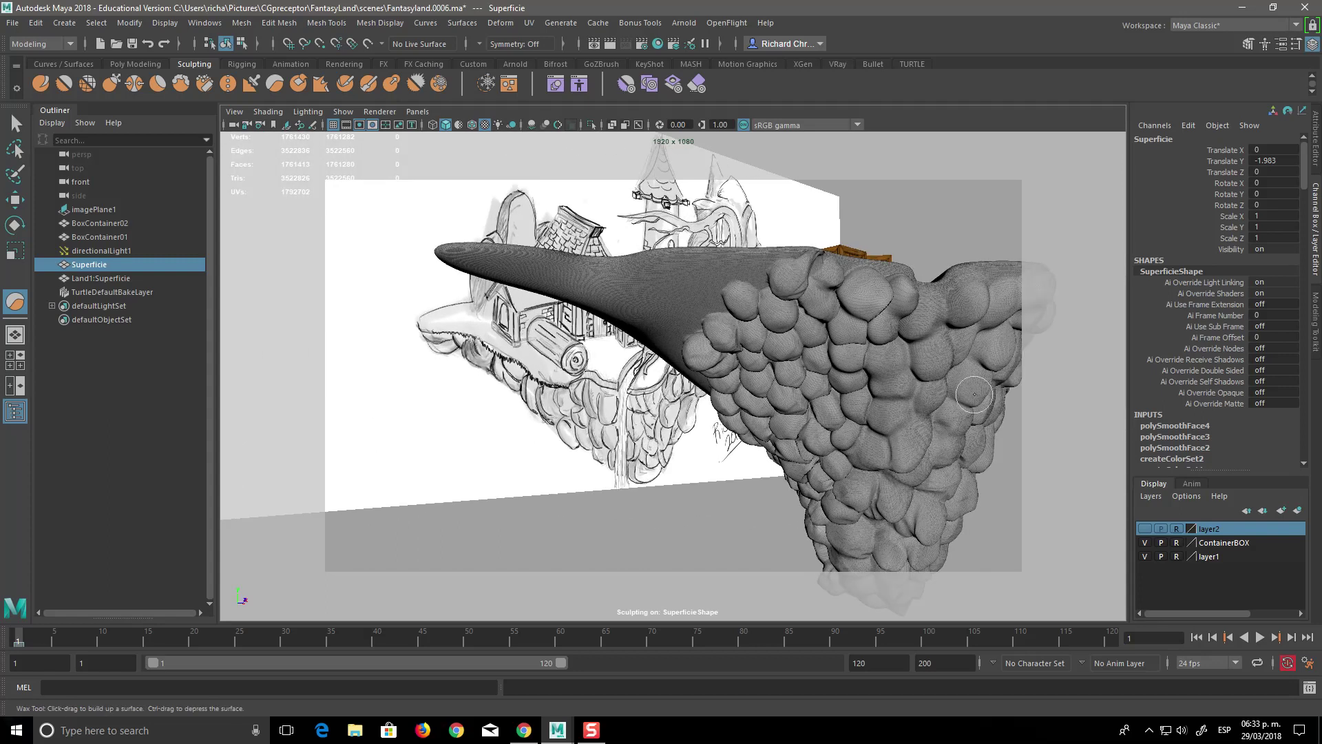
pyautogui.keyDown('alt'); pyautogui.moveTo(892, 393); pyautogui.dragTo(734, 273); pyautogui.keyUp('alt')
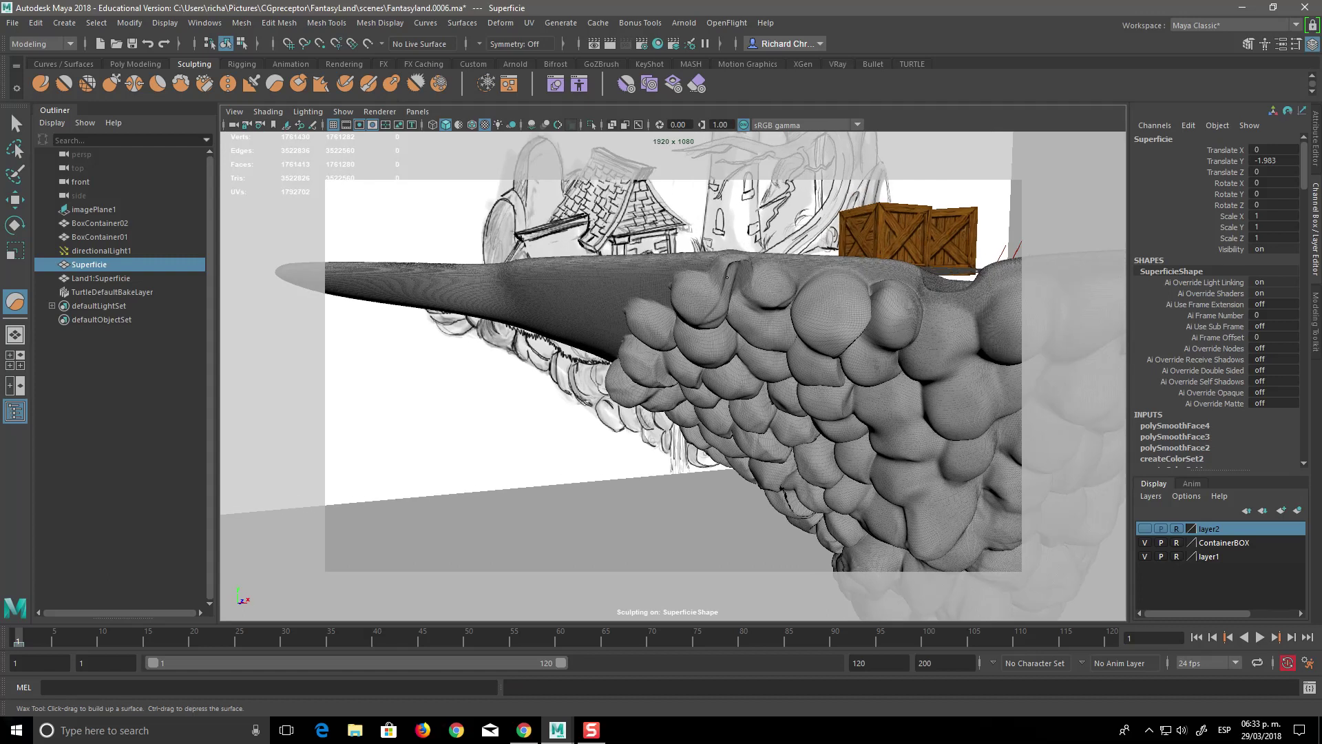
# Try a wax bulge on one rock lump, undo it, and shrink the brush.
pyautogui.moveTo(746, 289); pyautogui.dragTo(729, 276)
pyautogui.hotkey('ctrl', 'z')
pyautogui.moveTo(735, 272); pyautogui.dragTo(729, 269)
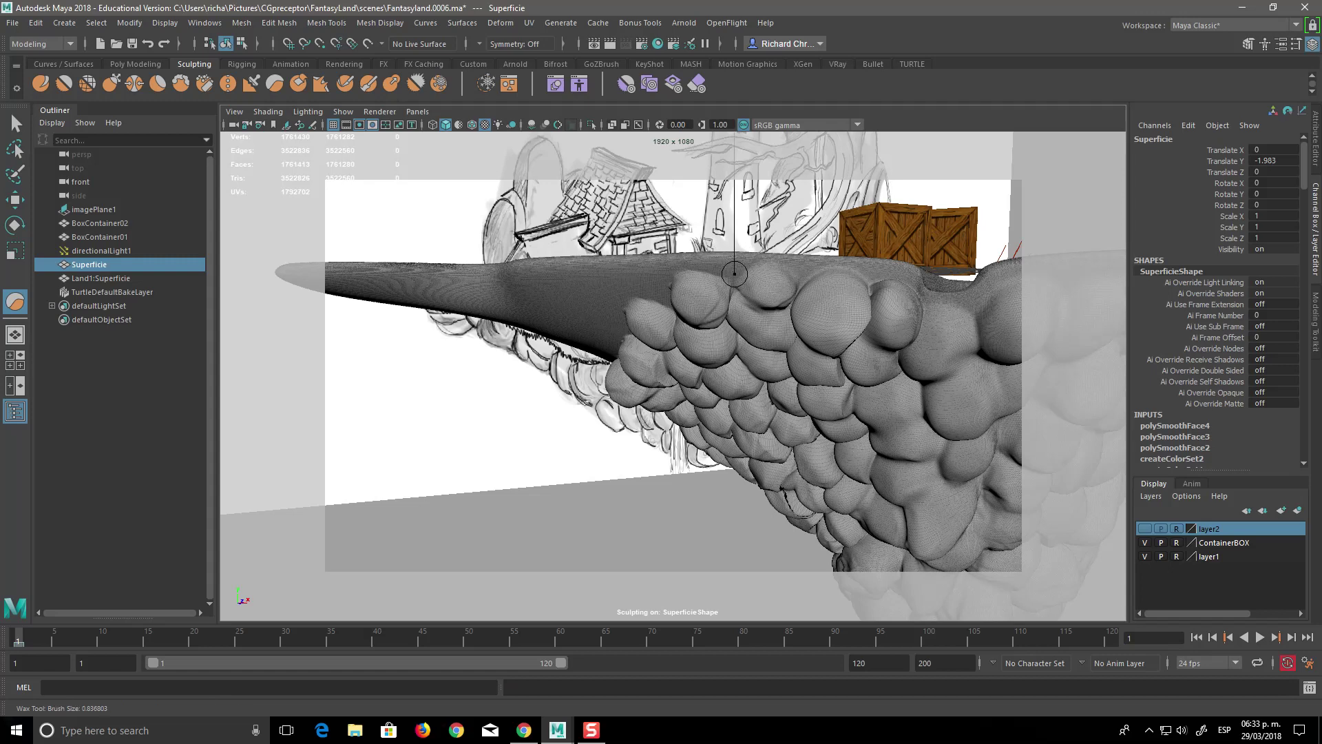
pyautogui.keyDown('alt'); pyautogui.moveTo(791, 349); pyautogui.dragTo(803, 365); pyautogui.keyUp('alt')
pyautogui.keyDown('alt'); pyautogui.moveTo(889, 298); pyautogui.dragTo(716, 310); pyautogui.keyUp('alt')
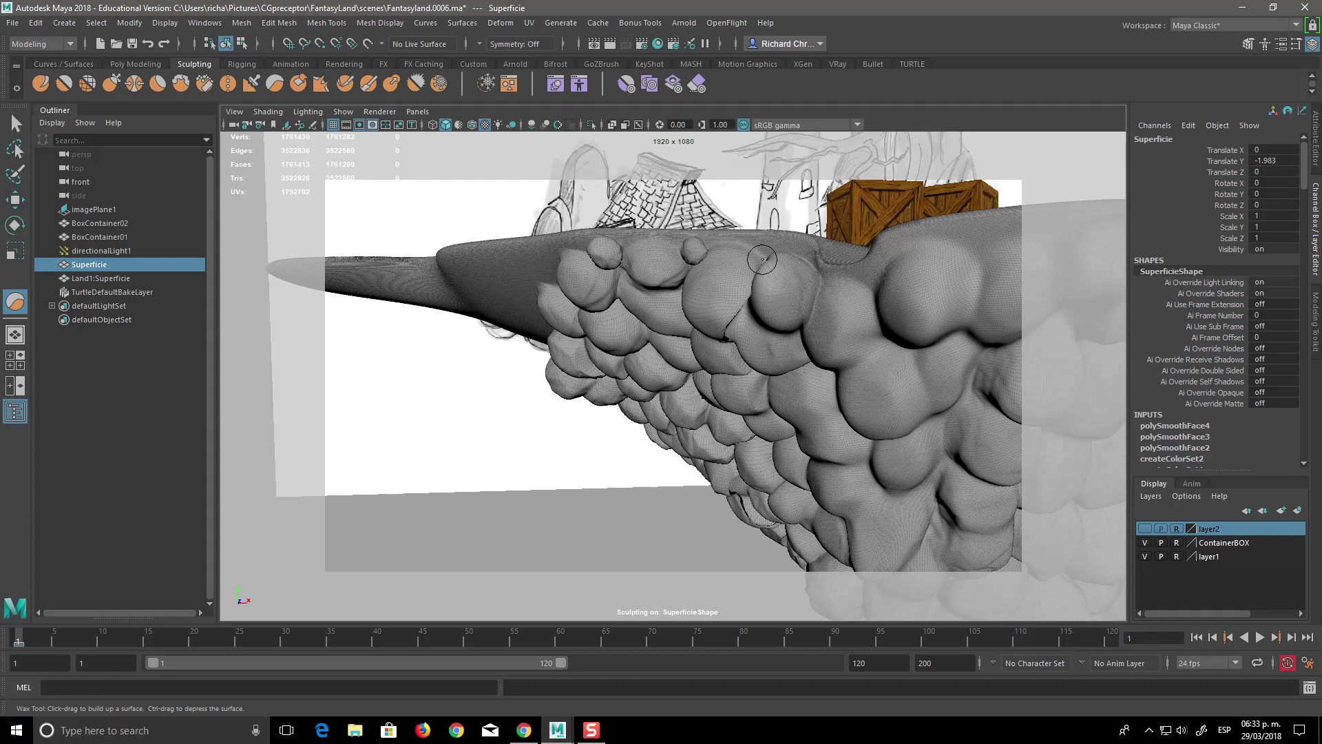
# Reshape the small bump near the rim, inspect the top and underside, then undo that stroke.
pyautogui.moveTo(768, 247); pyautogui.dragTo(797, 252)
pyautogui.keyDown('alt'); pyautogui.moveTo(795, 249); pyautogui.dragTo(951, 448); pyautogui.keyUp('alt')
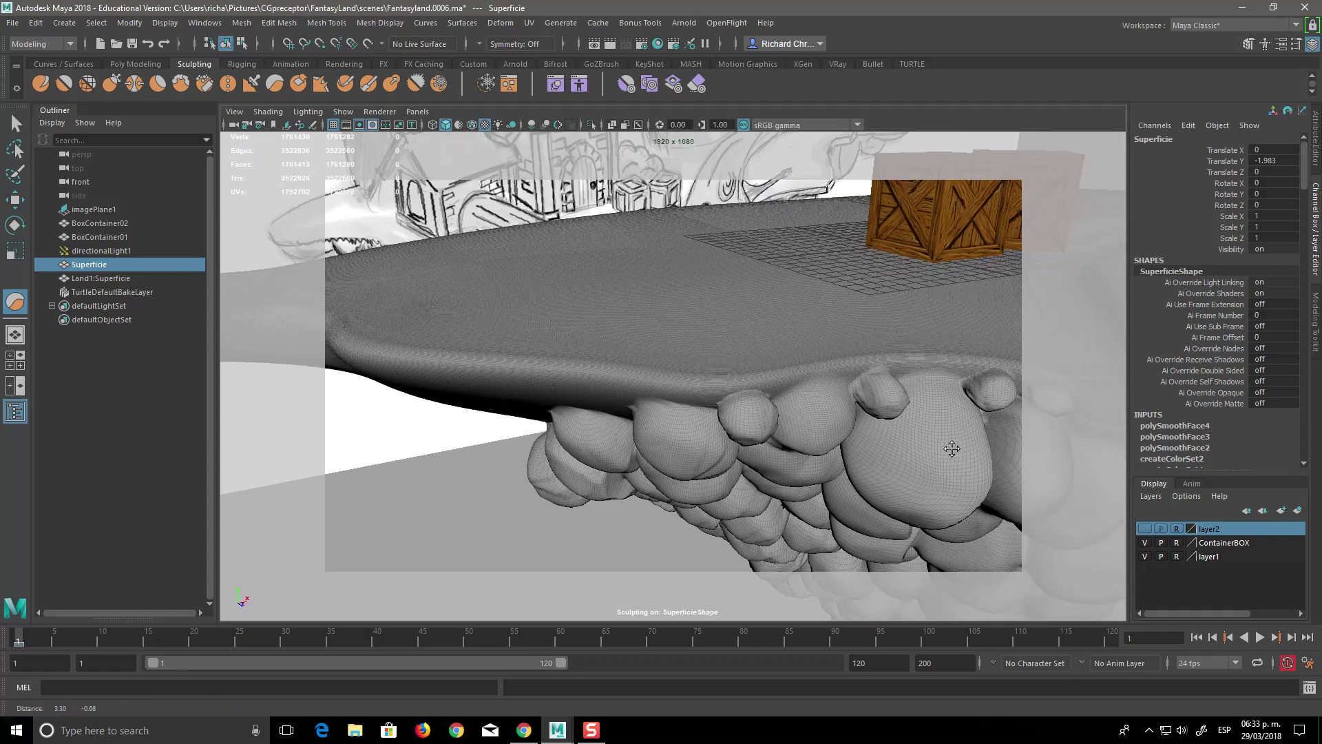
pyautogui.keyDown('alt'); pyautogui.moveTo(951, 448); pyautogui.dragTo(864, 440, button='middle'); pyautogui.keyUp('alt')
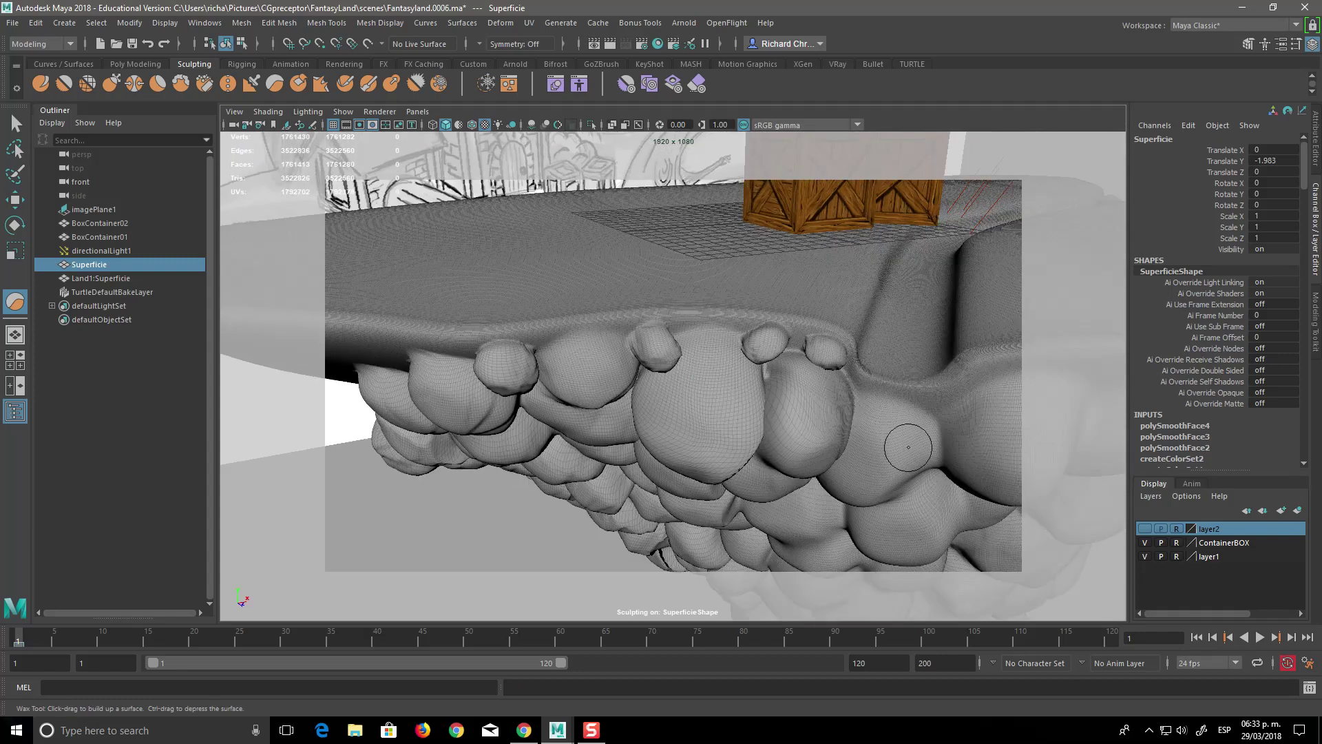
pyautogui.keyDown('alt'); pyautogui.moveTo(908, 447); pyautogui.dragTo(891, 278); pyautogui.keyUp('alt')
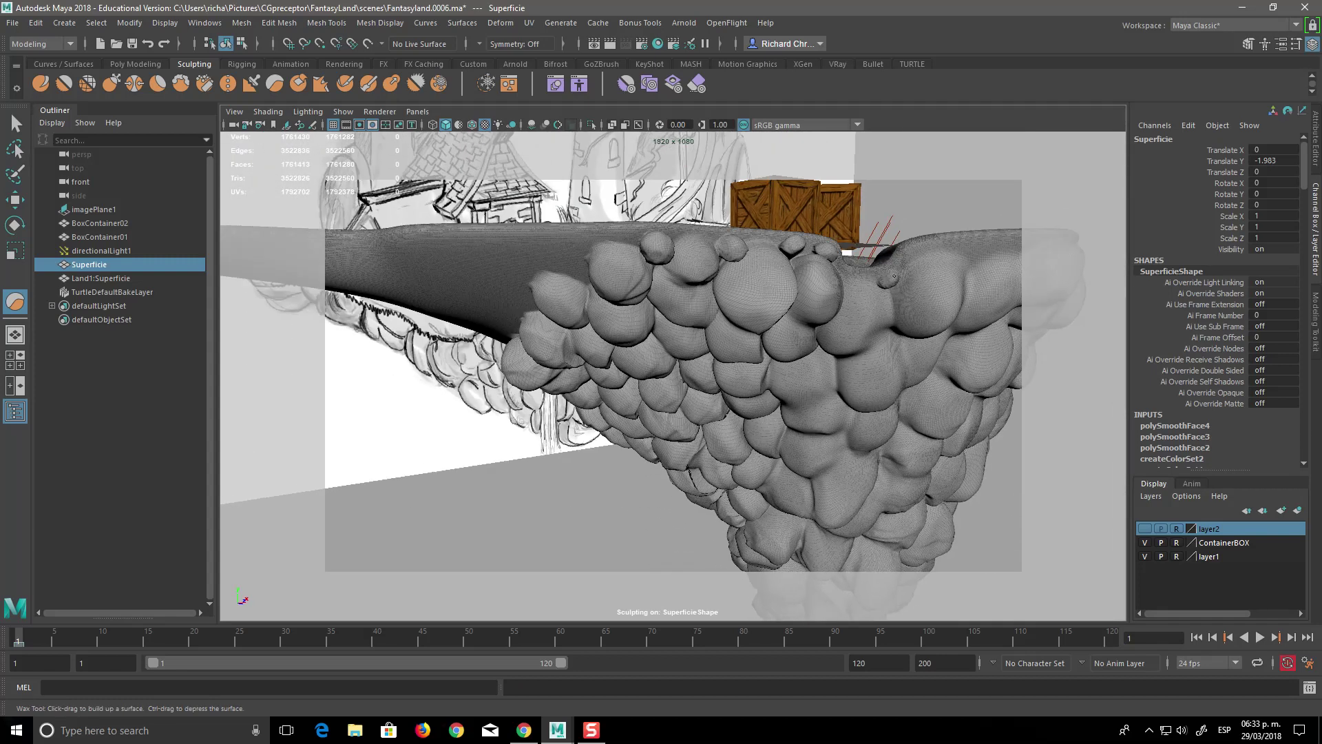
pyautogui.keyDown('alt'); pyautogui.moveTo(931, 250); pyautogui.dragTo(921, 426); pyautogui.keyUp('alt')
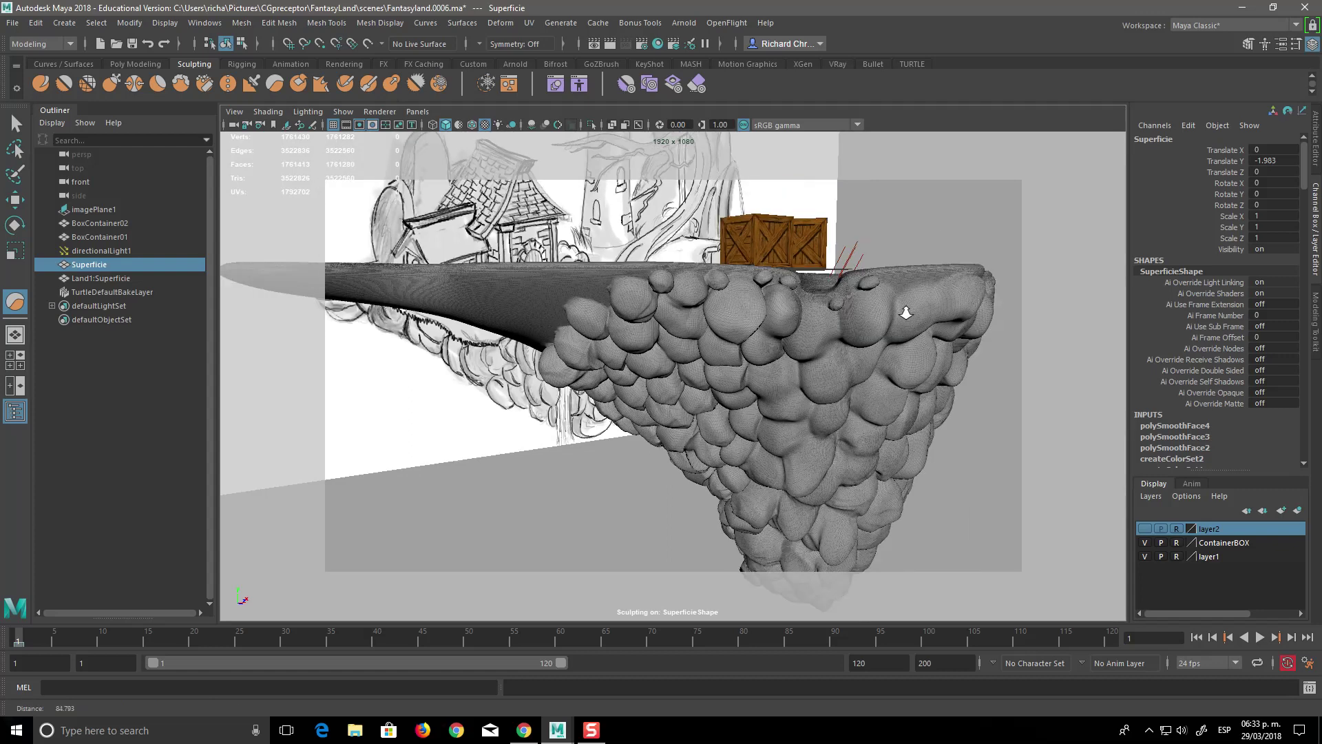
pyautogui.hotkey('ctrl', 'z')
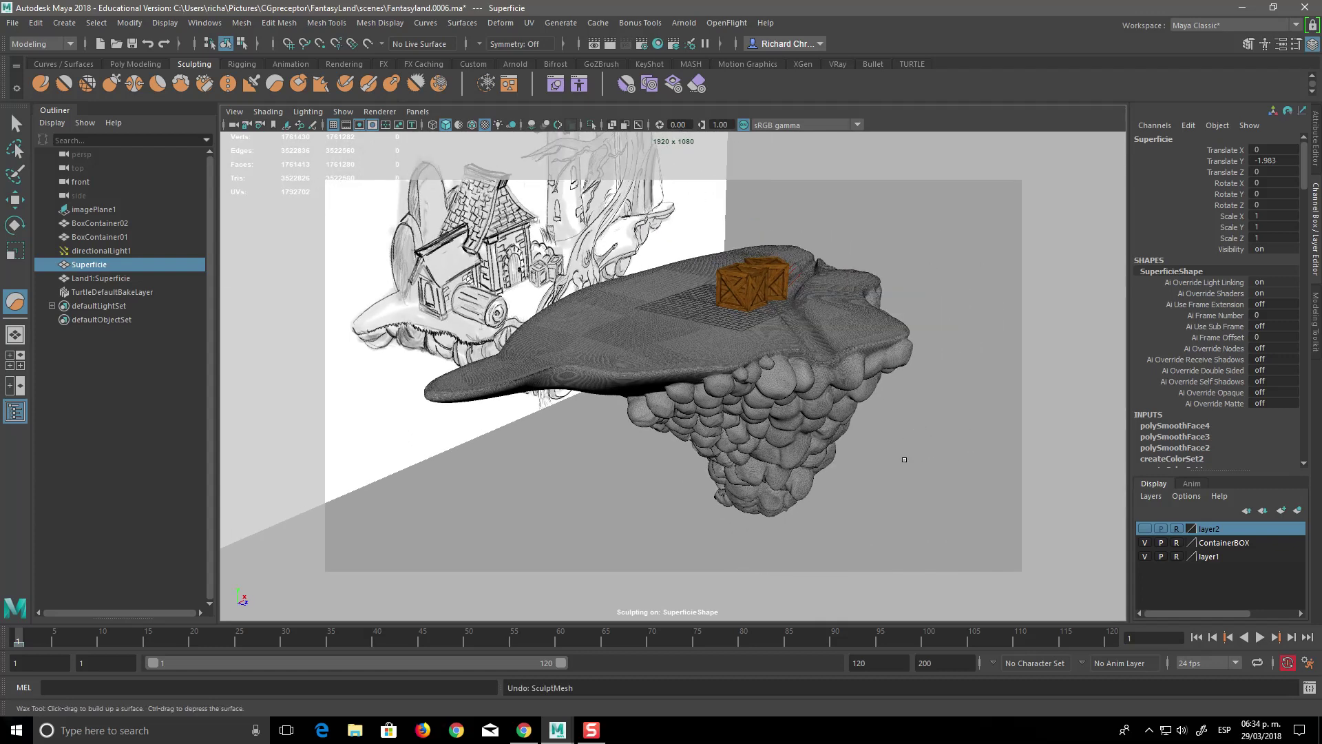
# Undo the unwanted wax bump and the tall spike, enlarging the brush in between.
pyautogui.keyDown('alt'); pyautogui.moveTo(904, 459); pyautogui.dragTo(664, 429); pyautogui.keyUp('alt')
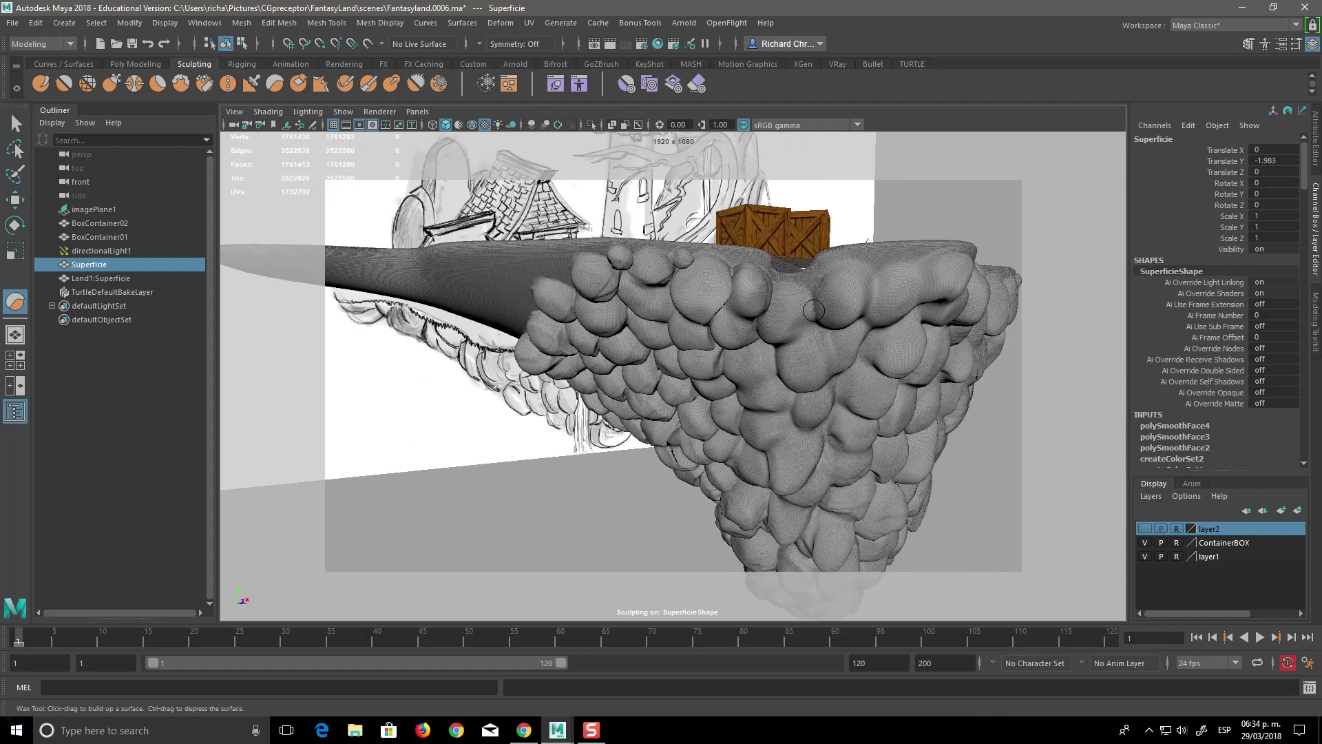
pyautogui.moveTo(555, 414)
pyautogui.keyDown('alt'); pyautogui.mouseDown()
pyautogui.moveTo(893, 504)
pyautogui.moveTo(776, 376)
pyautogui.mouseUp(); pyautogui.keyUp('alt')
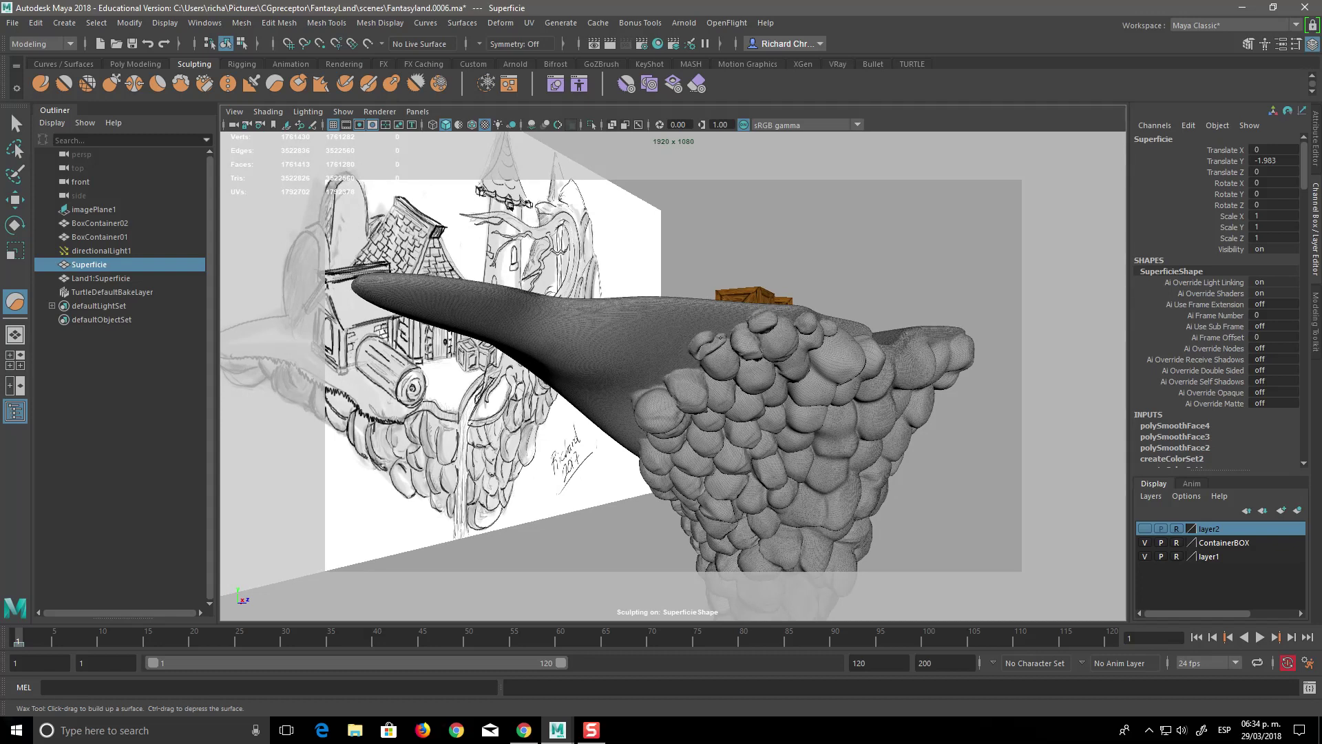
pyautogui.hotkey('ctrl', 'z')
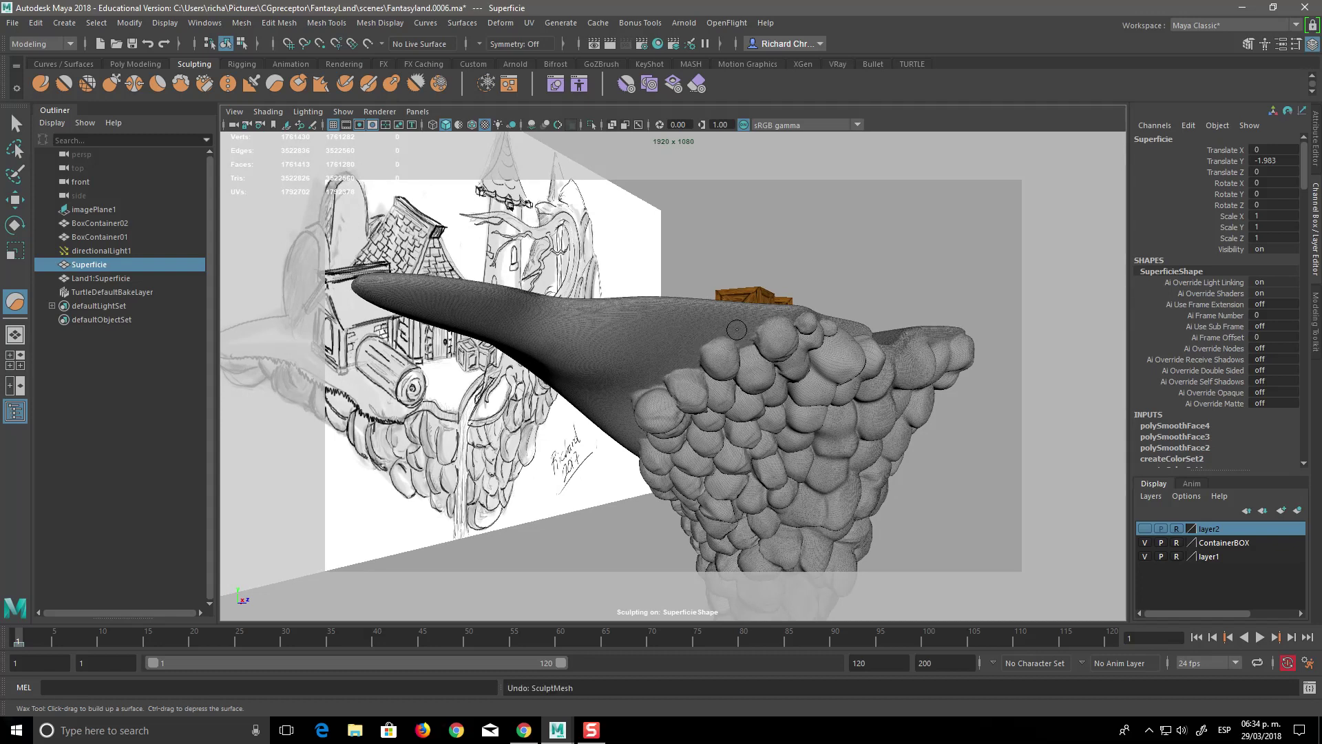
pyautogui.moveTo(738, 333); pyautogui.dragTo(737, 331)
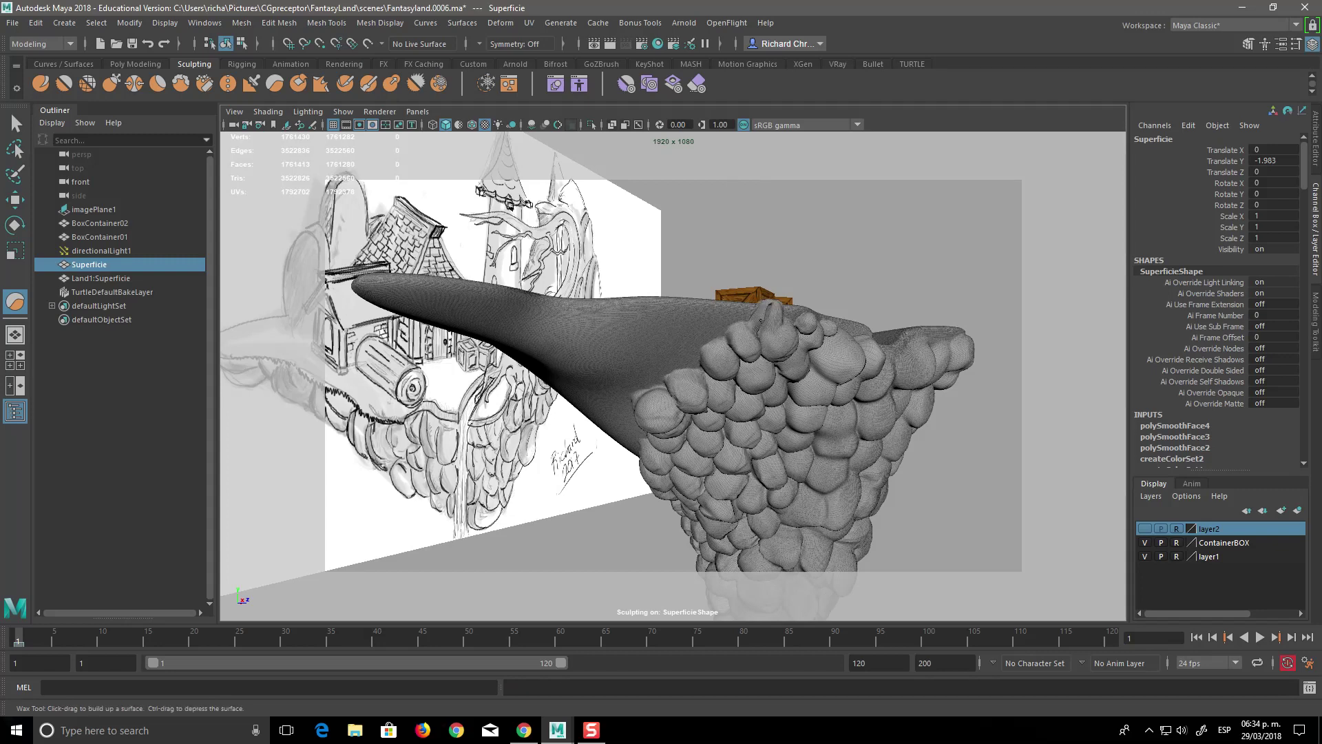
pyautogui.hotkey('ctrl', 'z')
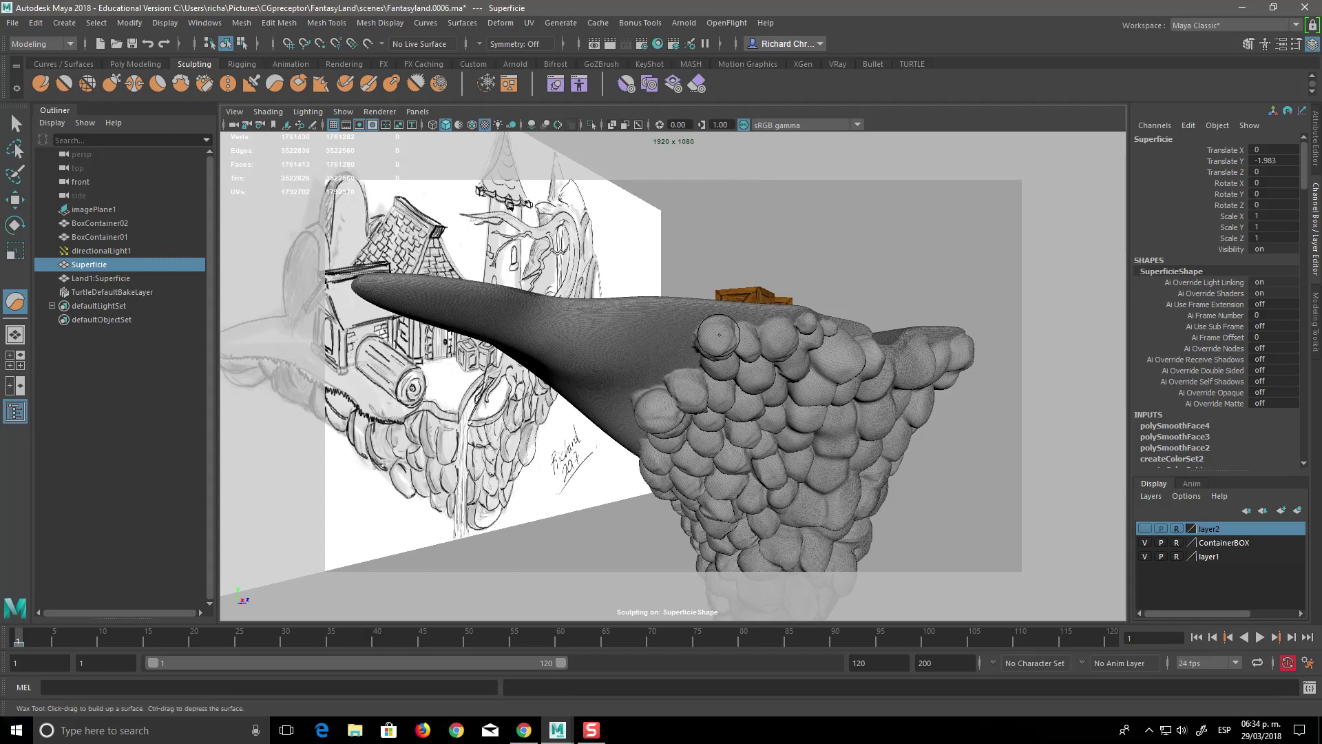
# Build up the rock surface just below the rim after tumbling around the island.
pyautogui.moveTo(695, 385)
pyautogui.keyDown('alt'); pyautogui.mouseDown()
pyautogui.moveTo(718, 411)
pyautogui.moveTo(708, 401)
pyautogui.mouseUp(); pyautogui.keyUp('alt')
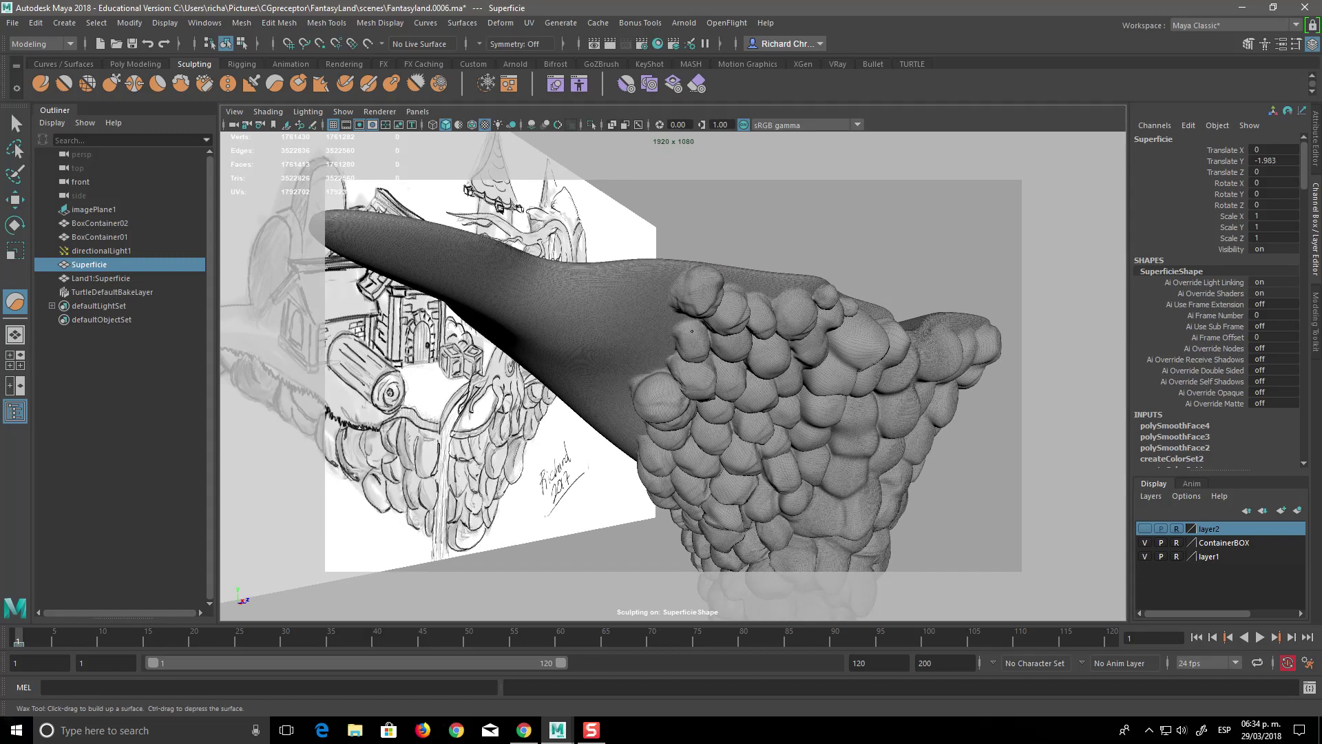
pyautogui.keyDown('alt'); pyautogui.moveTo(728, 357); pyautogui.dragTo(747, 318); pyautogui.keyUp('alt')
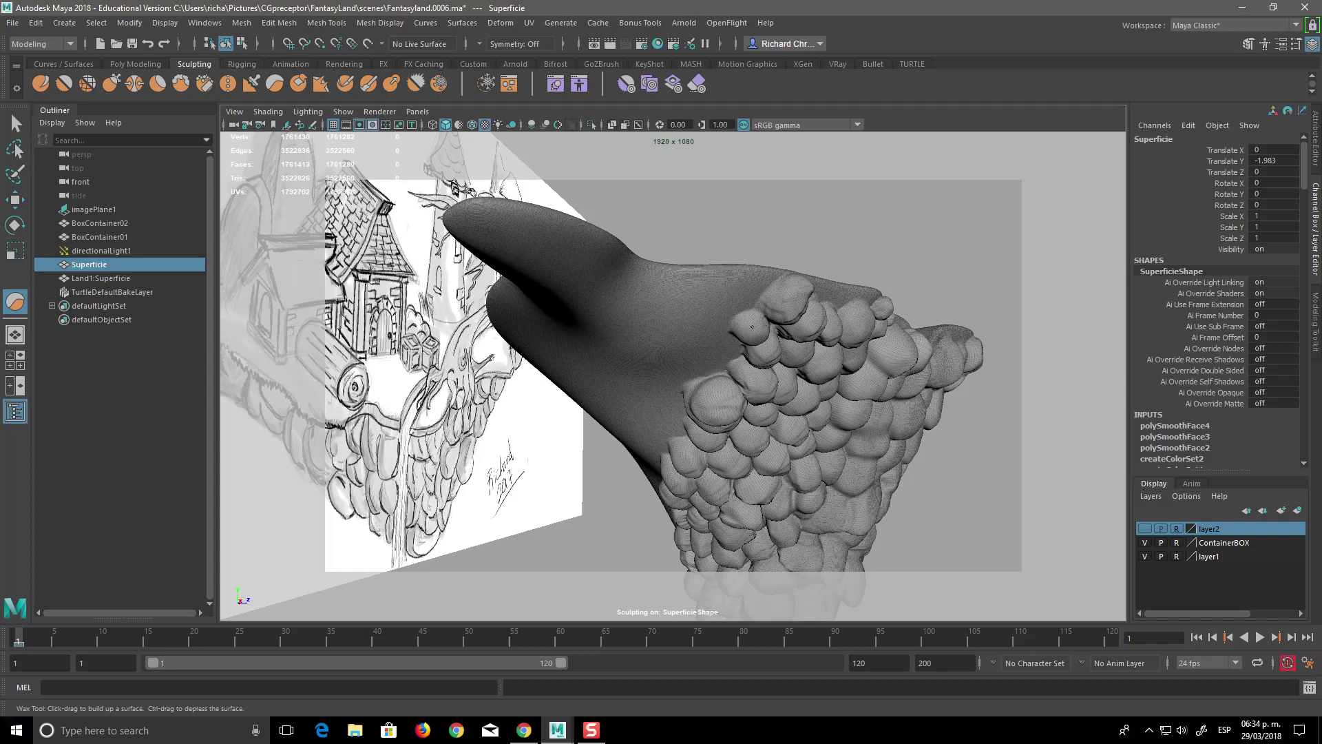
pyautogui.moveTo(775, 365)
pyautogui.keyDown('alt'); pyautogui.mouseDown()
pyautogui.moveTo(753, 511)
pyautogui.moveTo(1015, 498)
pyautogui.mouseUp(); pyautogui.keyUp('alt')
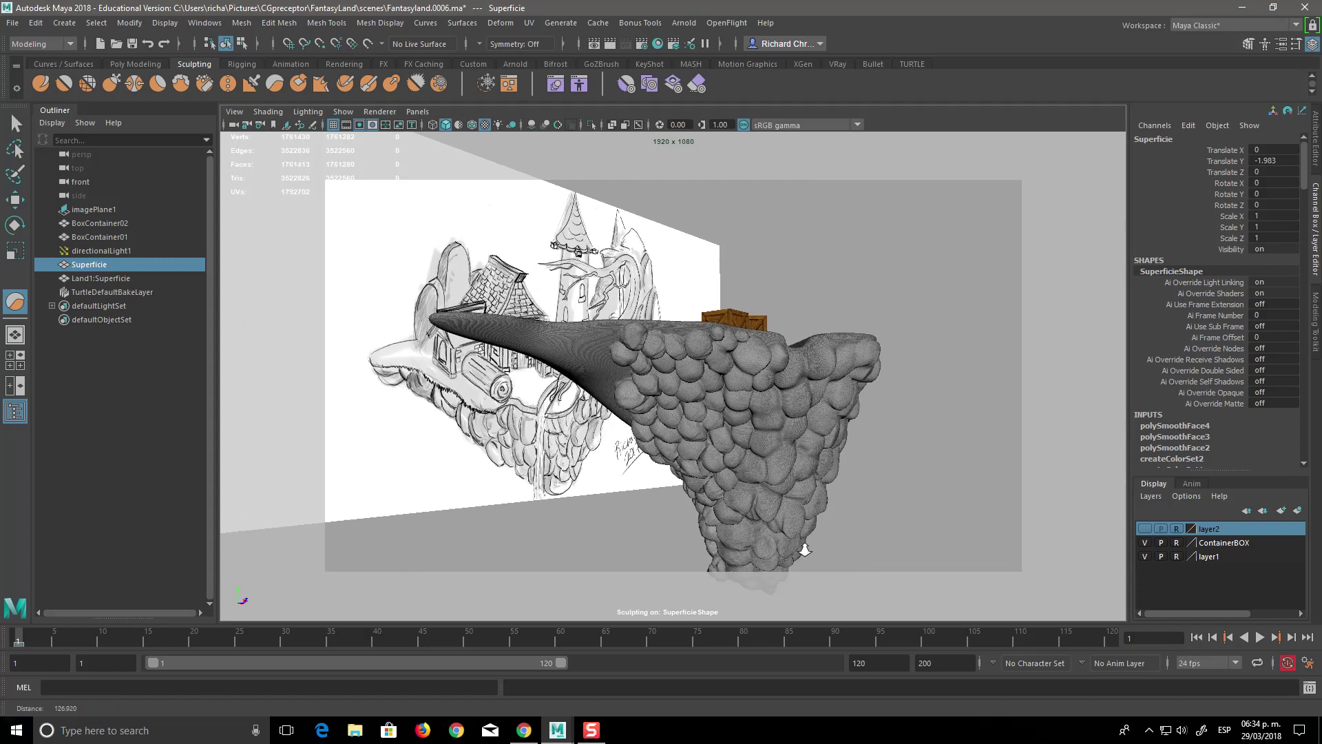
pyautogui.keyDown('alt'); pyautogui.moveTo(891, 467); pyautogui.dragTo(640, 433); pyautogui.keyUp('alt')
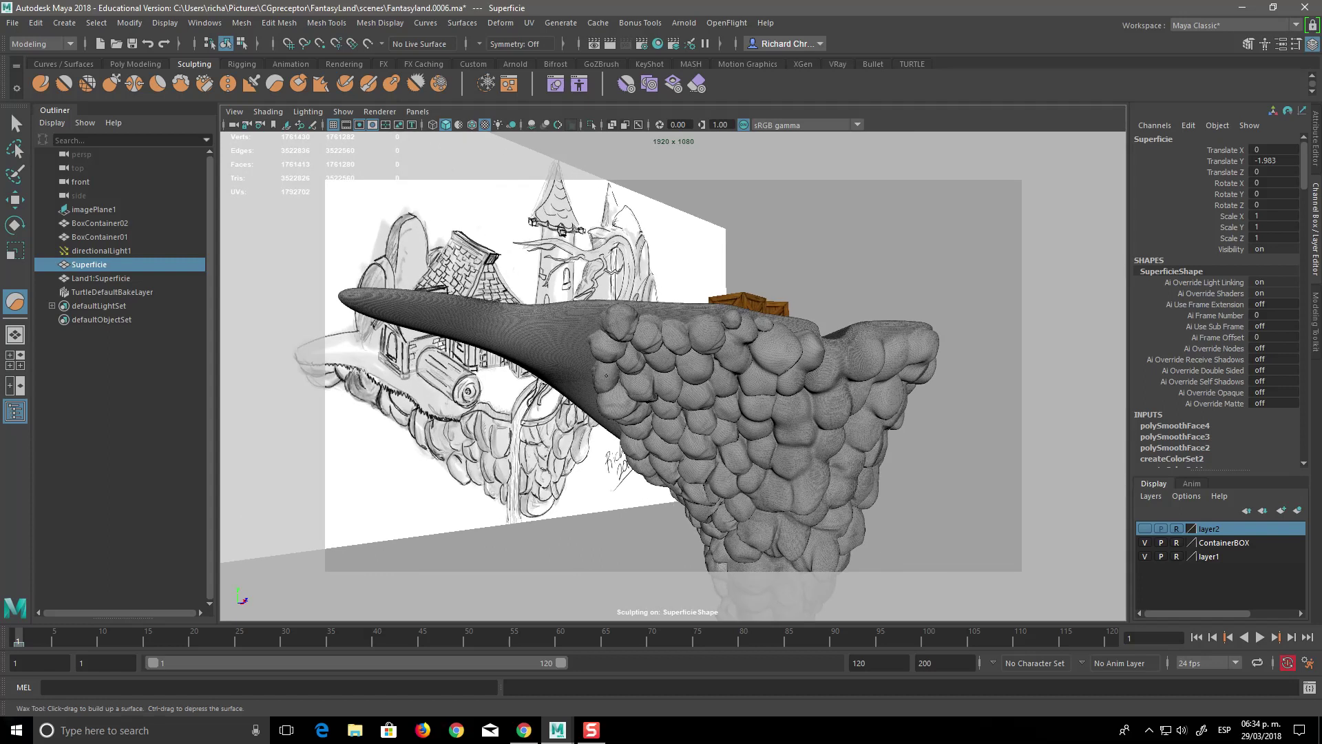
pyautogui.moveTo(804, 495)
pyautogui.keyDown('alt'); pyautogui.mouseDown()
pyautogui.moveTo(775, 460)
pyautogui.moveTo(853, 495)
pyautogui.mouseUp(); pyautogui.keyUp('alt')
pyautogui.keyDown('alt'); pyautogui.moveTo(866, 504); pyautogui.dragTo(795, 413); pyautogui.keyUp('alt')
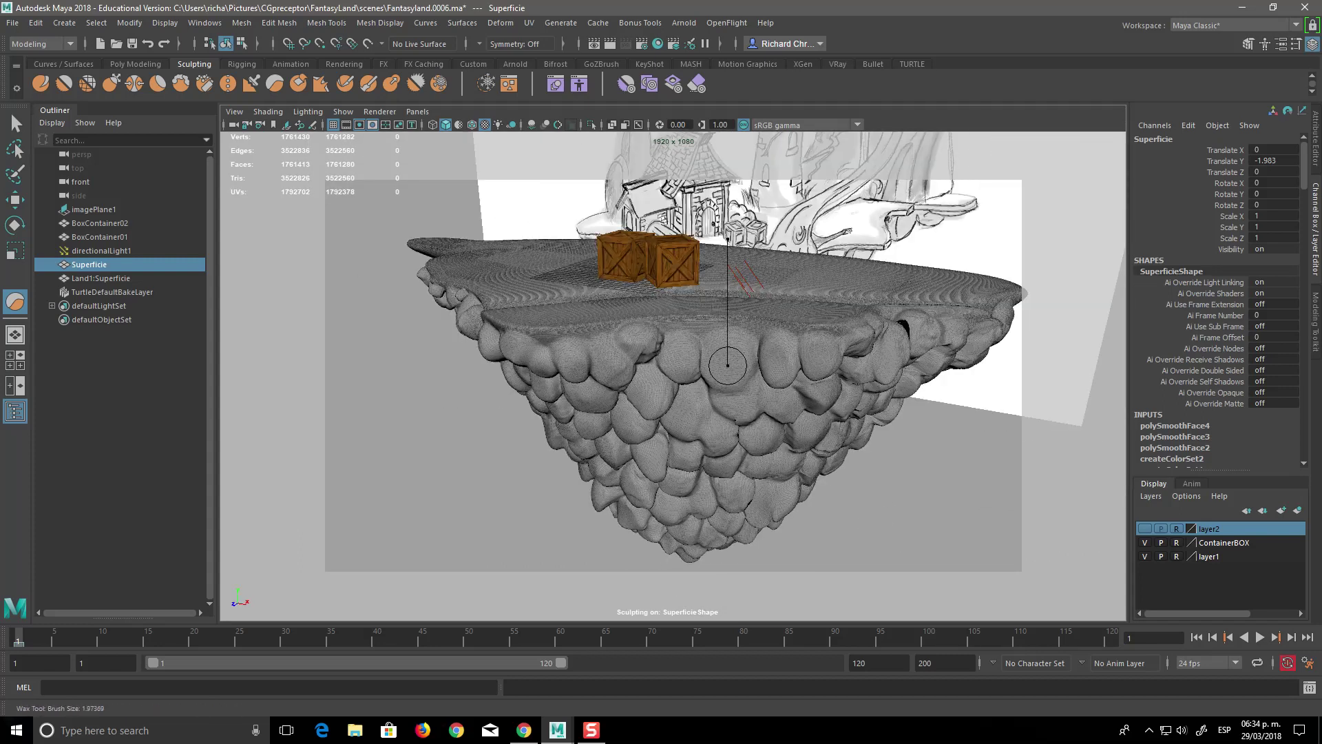
pyautogui.moveTo(728, 348)
pyautogui.mouseDown()
pyautogui.moveTo(755, 371)
pyautogui.moveTo(732, 411)
pyautogui.mouseUp()
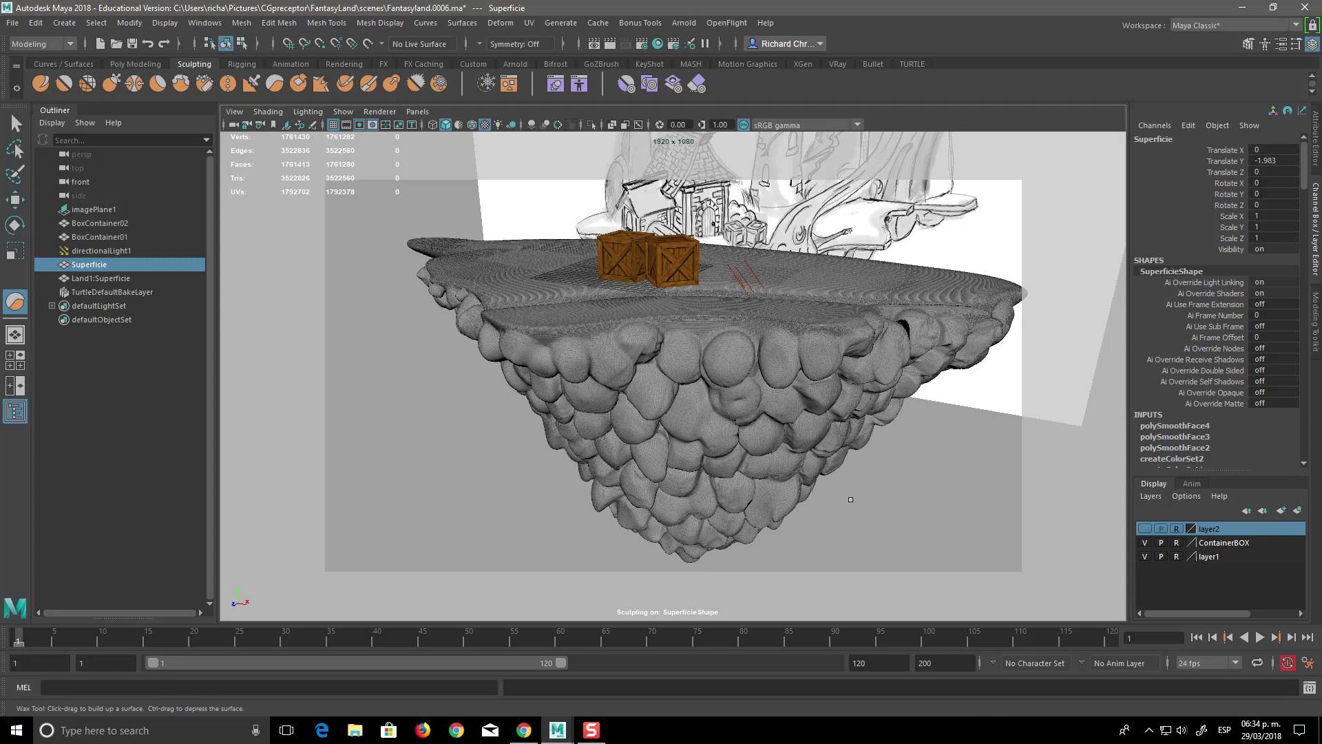
pyautogui.moveTo(841, 504)
pyautogui.keyDown('alt'); pyautogui.mouseDown()
pyautogui.moveTo(860, 495)
pyautogui.moveTo(796, 366)
pyautogui.moveTo(799, 345)
pyautogui.mouseUp(); pyautogui.keyUp('alt')
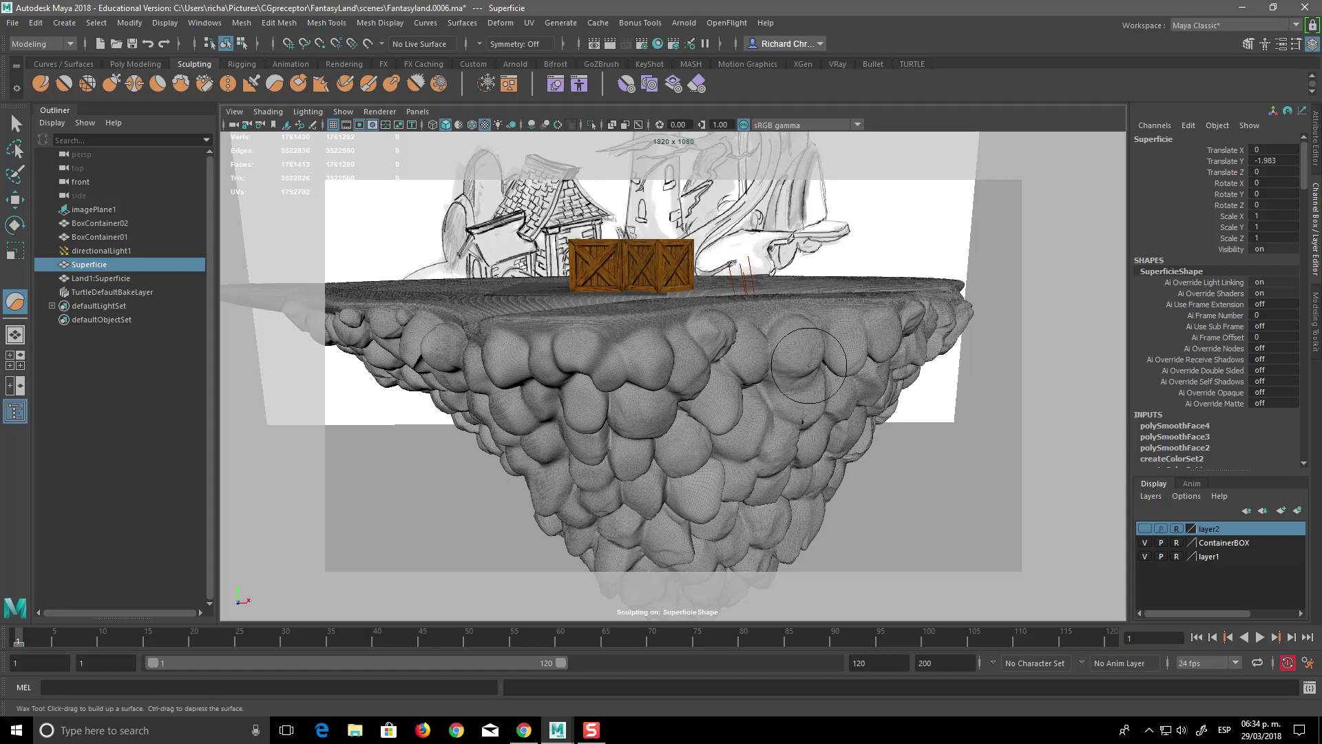
# Pull a rim stone outward with the Grab tool, then undo the stroke and re-inspect.
pyautogui.press('g')
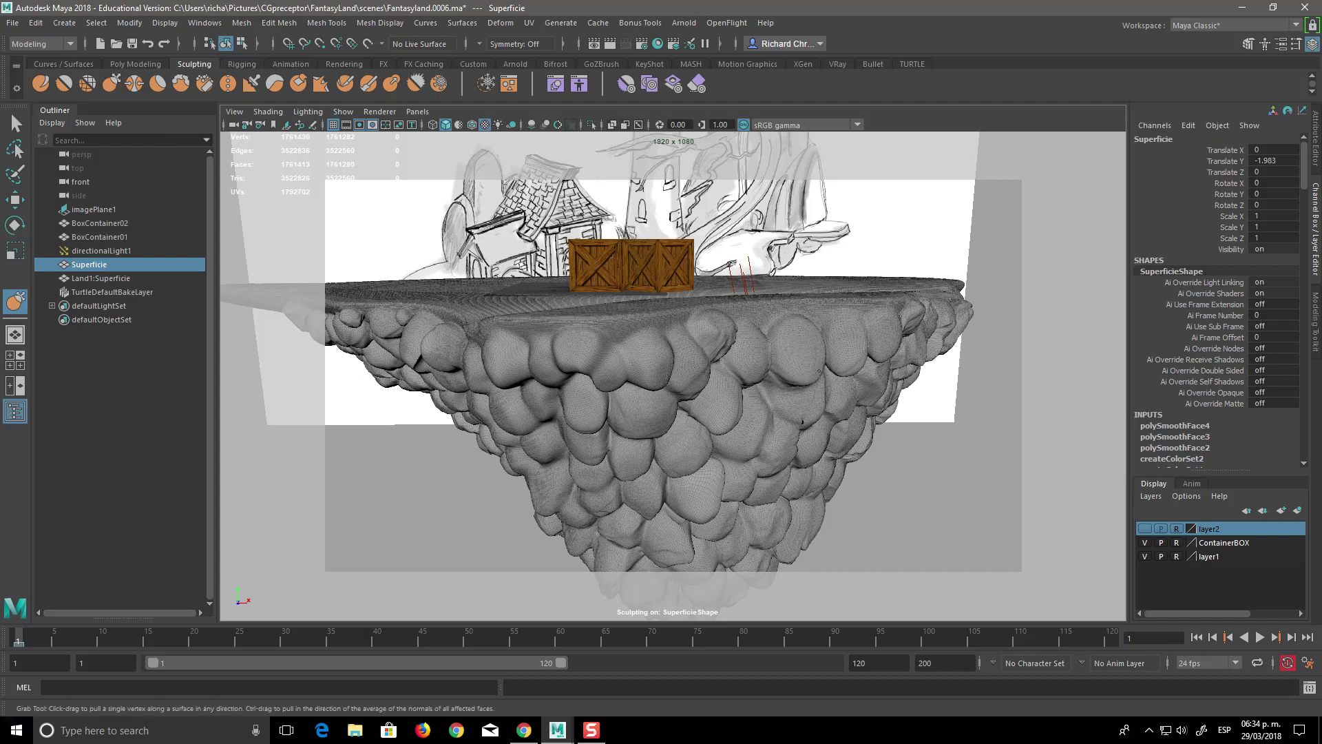
pyautogui.moveTo(799, 365); pyautogui.dragTo(780, 321)
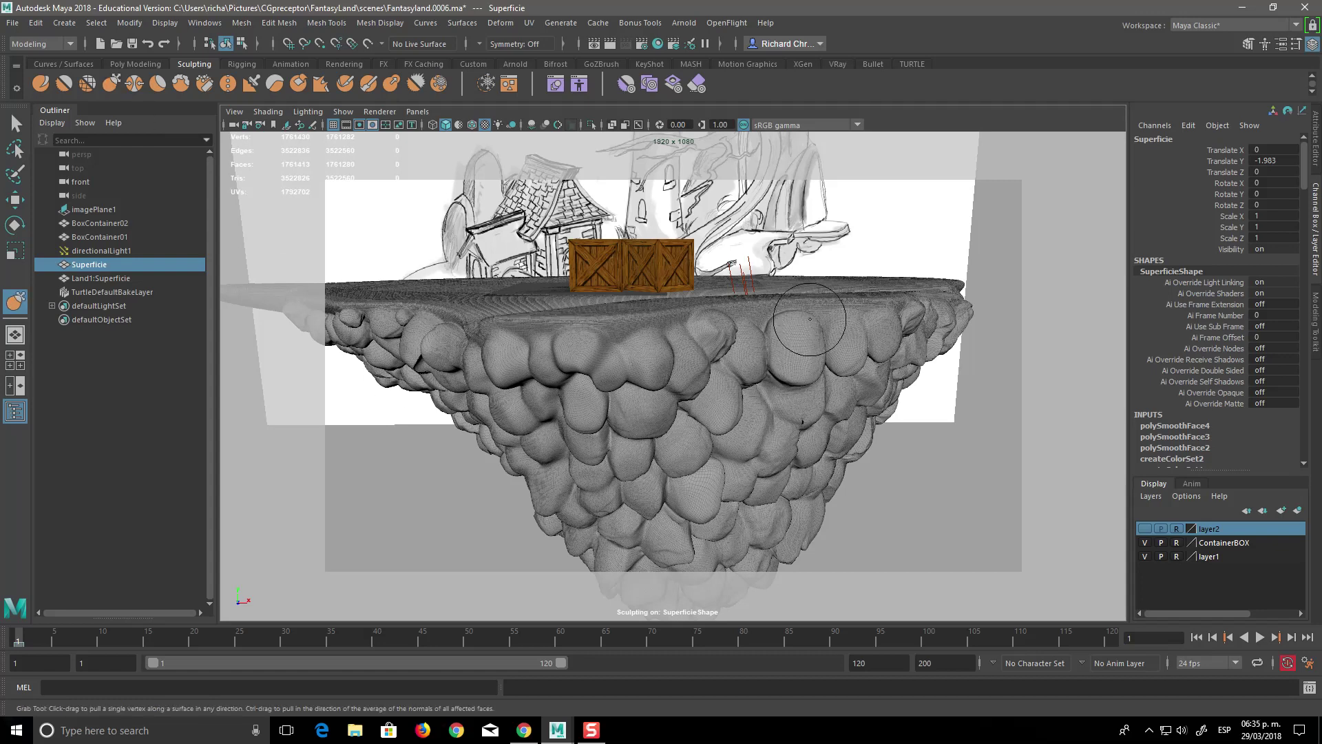
pyautogui.keyDown('alt'); pyautogui.moveTo(835, 436); pyautogui.dragTo(618, 404); pyautogui.keyUp('alt')
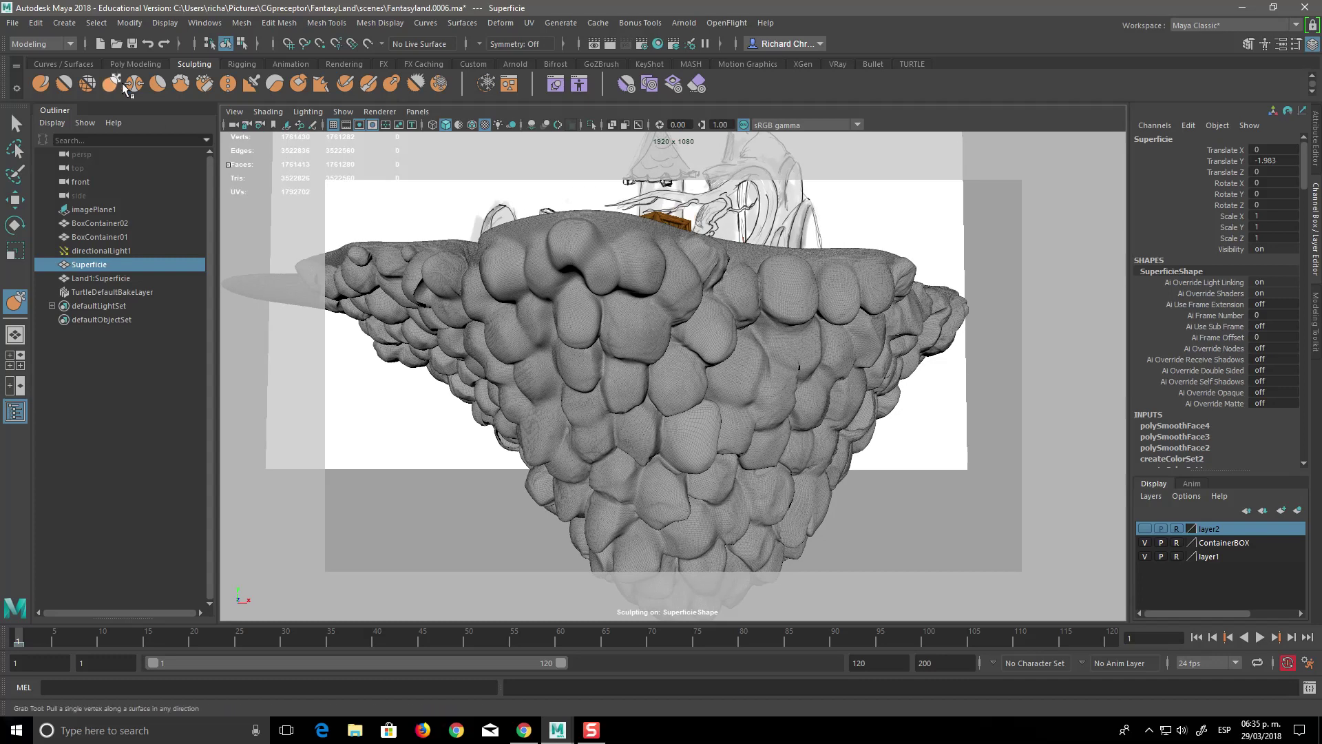
pyautogui.moveTo(882, 393)
pyautogui.keyDown('alt'); pyautogui.mouseDown()
pyautogui.moveTo(850, 385)
pyautogui.moveTo(865, 373)
pyautogui.moveTo(707, 439)
pyautogui.mouseUp(); pyautogui.keyUp('alt')
pyautogui.hotkey('ctrl', 'z')
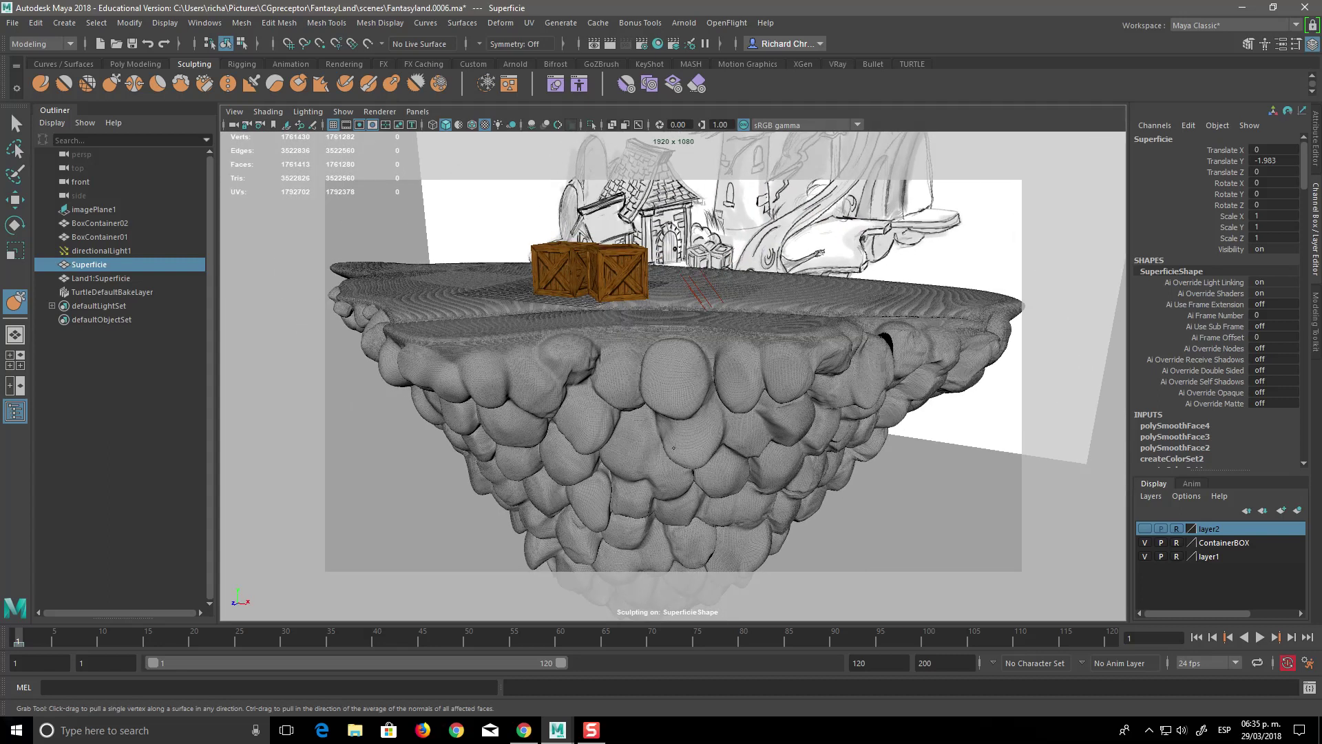
pyautogui.keyDown('alt'); pyautogui.moveTo(707, 439); pyautogui.dragTo(484, 374); pyautogui.keyUp('alt')
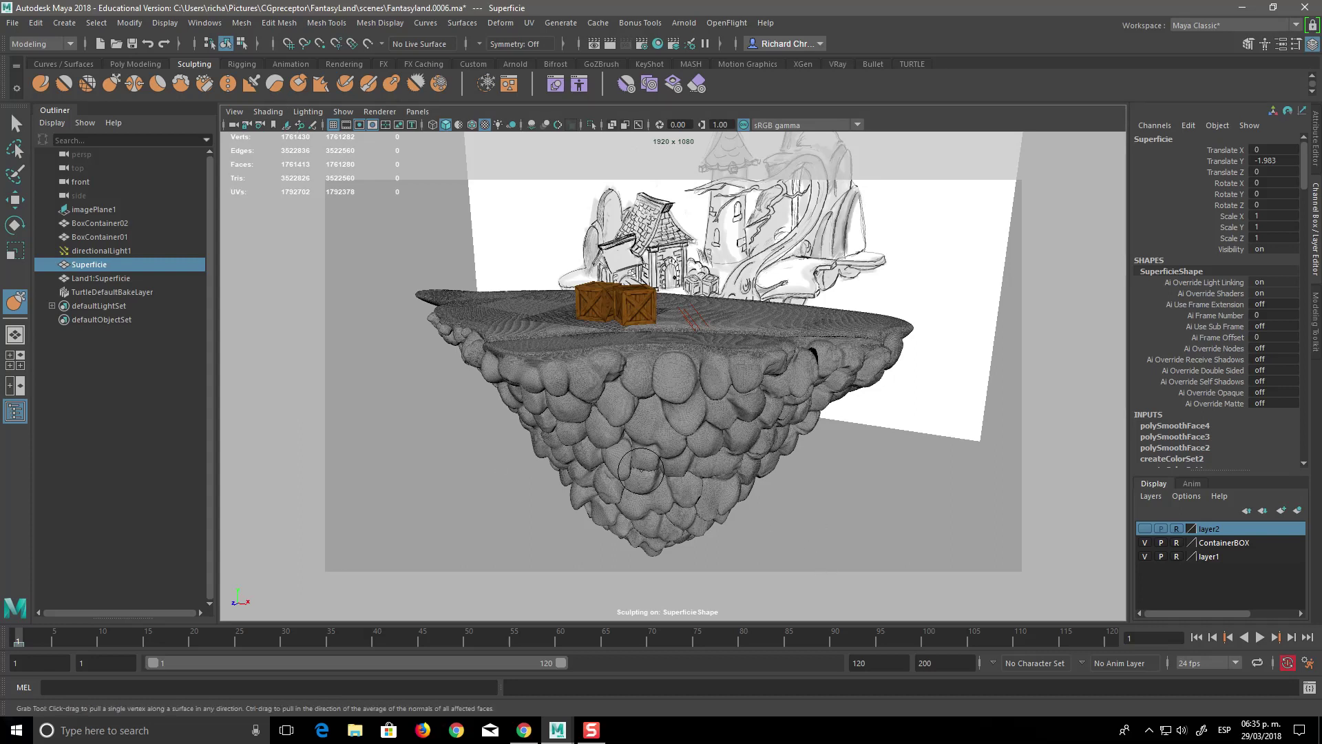
pyautogui.keyDown('alt'); pyautogui.moveTo(661, 475); pyautogui.dragTo(753, 441); pyautogui.keyUp('alt')
# Switch between Wax and Grab from the sculpt tool menu, pulling out a lower rock.
pyautogui.rightClick(753, 441)
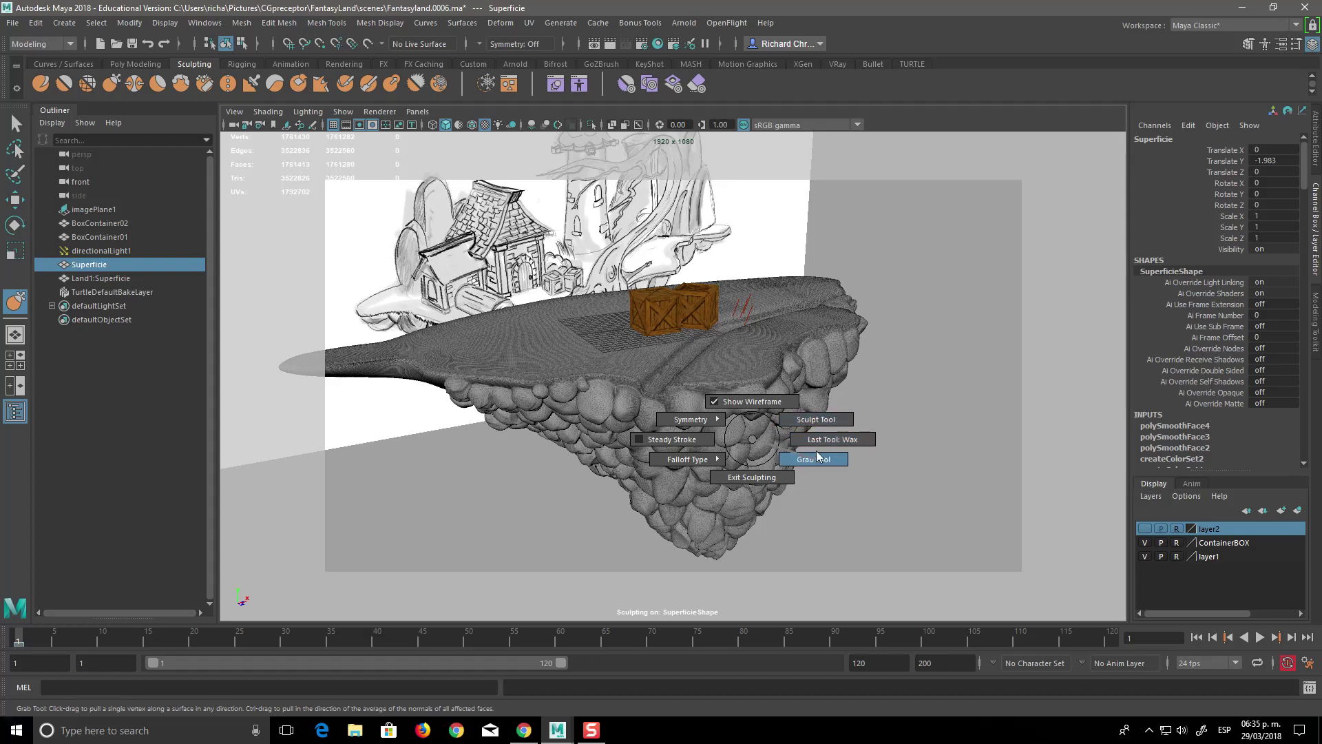
pyautogui.moveTo(817, 459)
pyautogui.mouseDown(button='right')
pyautogui.moveTo(809, 420)
pyautogui.moveTo(773, 457)
pyautogui.mouseUp(button='right')
pyautogui.moveTo(785, 454); pyautogui.dragTo(816, 430)
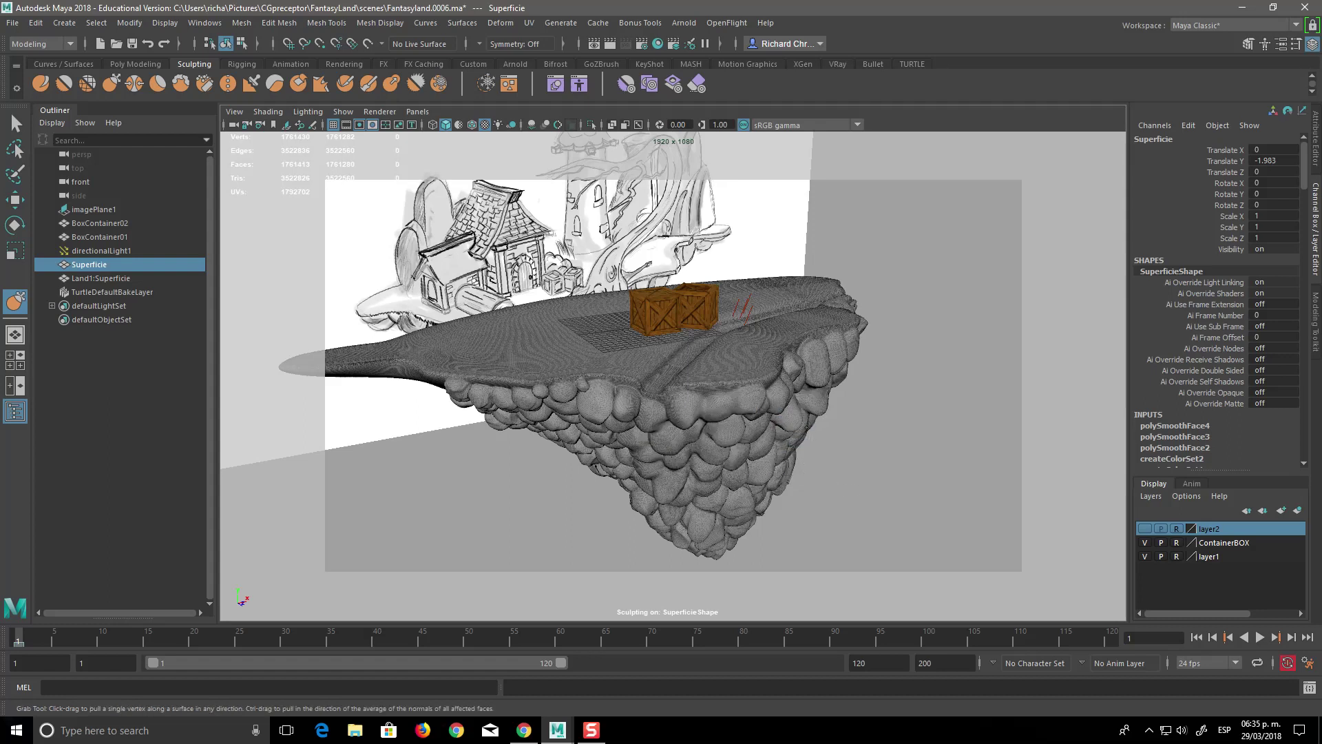
pyautogui.moveTo(789, 421); pyautogui.dragTo(861, 417, button='right')
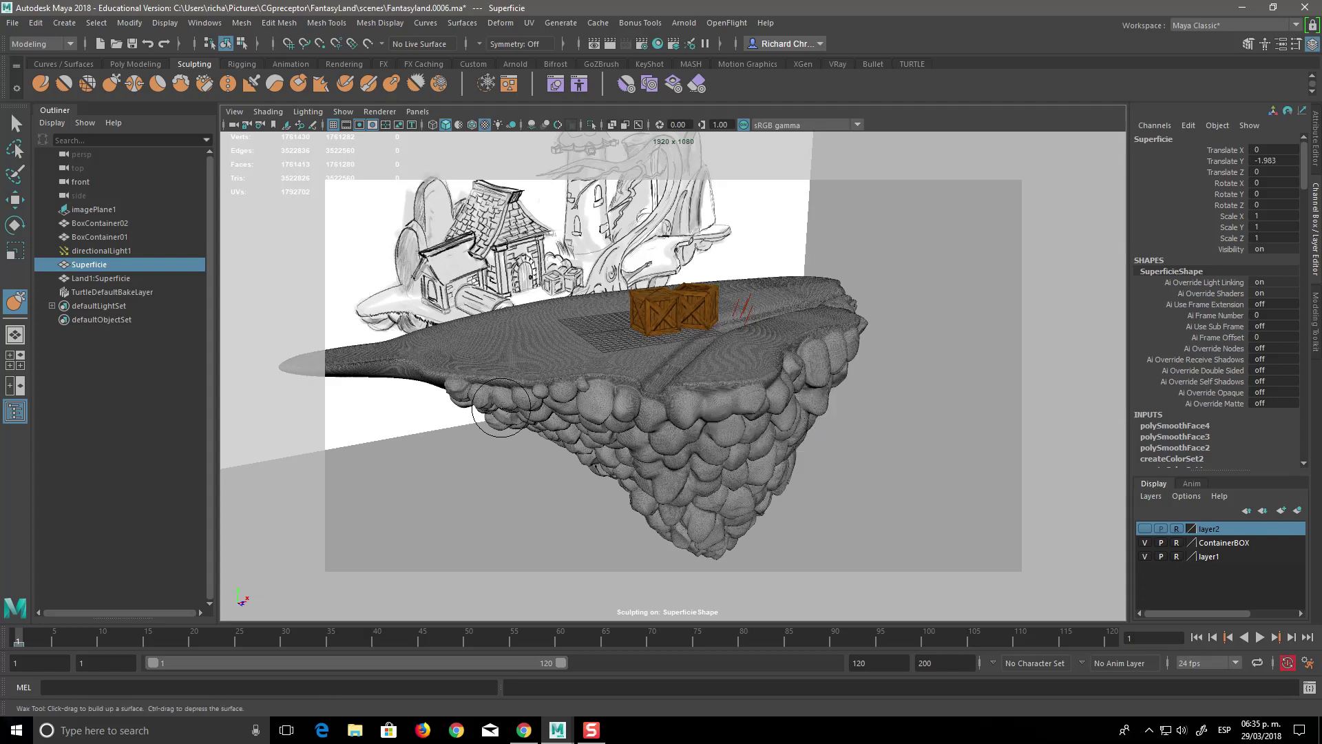
pyautogui.keyDown('alt'); pyautogui.moveTo(531, 501); pyautogui.dragTo(591, 389); pyautogui.keyUp('alt')
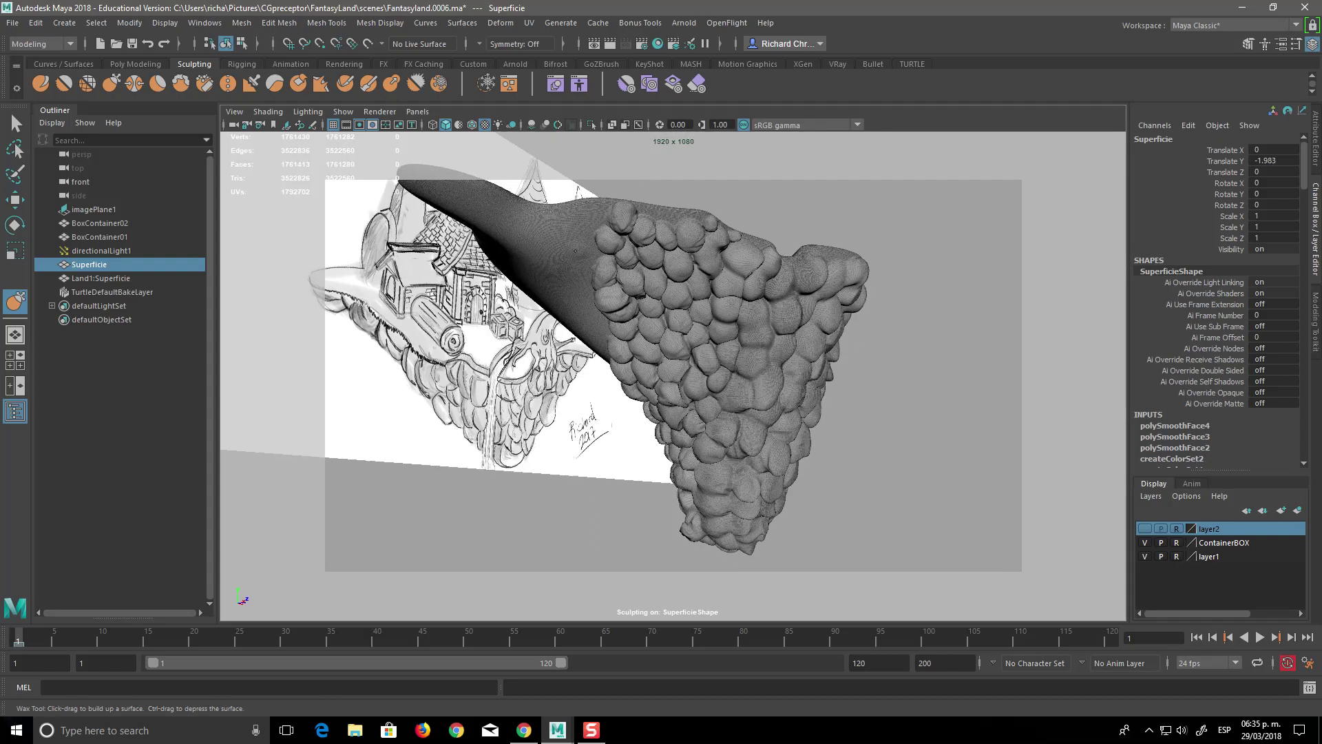
pyautogui.press('[')
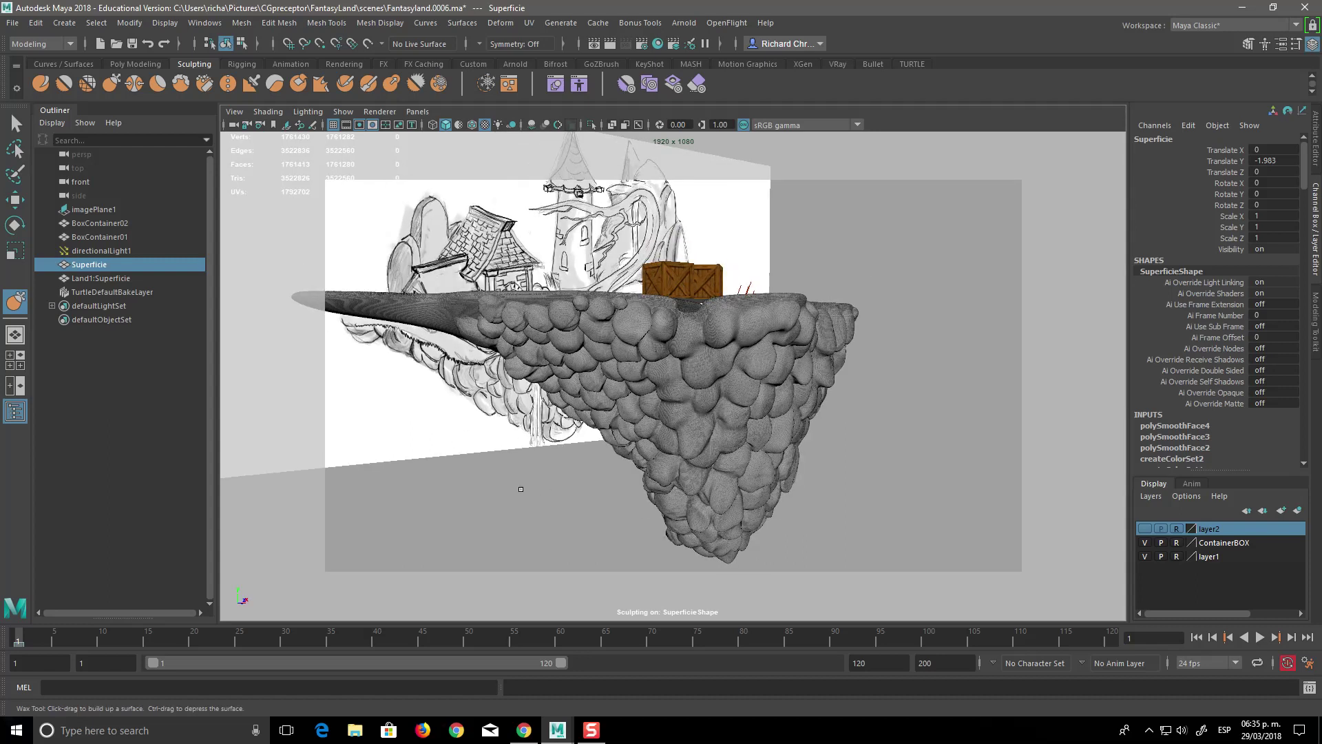
# Sculpt a wax bulge at the bubbles' left edge and keyframe the rock's transforms.
pyautogui.scroll(2, 524, 435)
pyautogui.scroll(2, 509, 399)
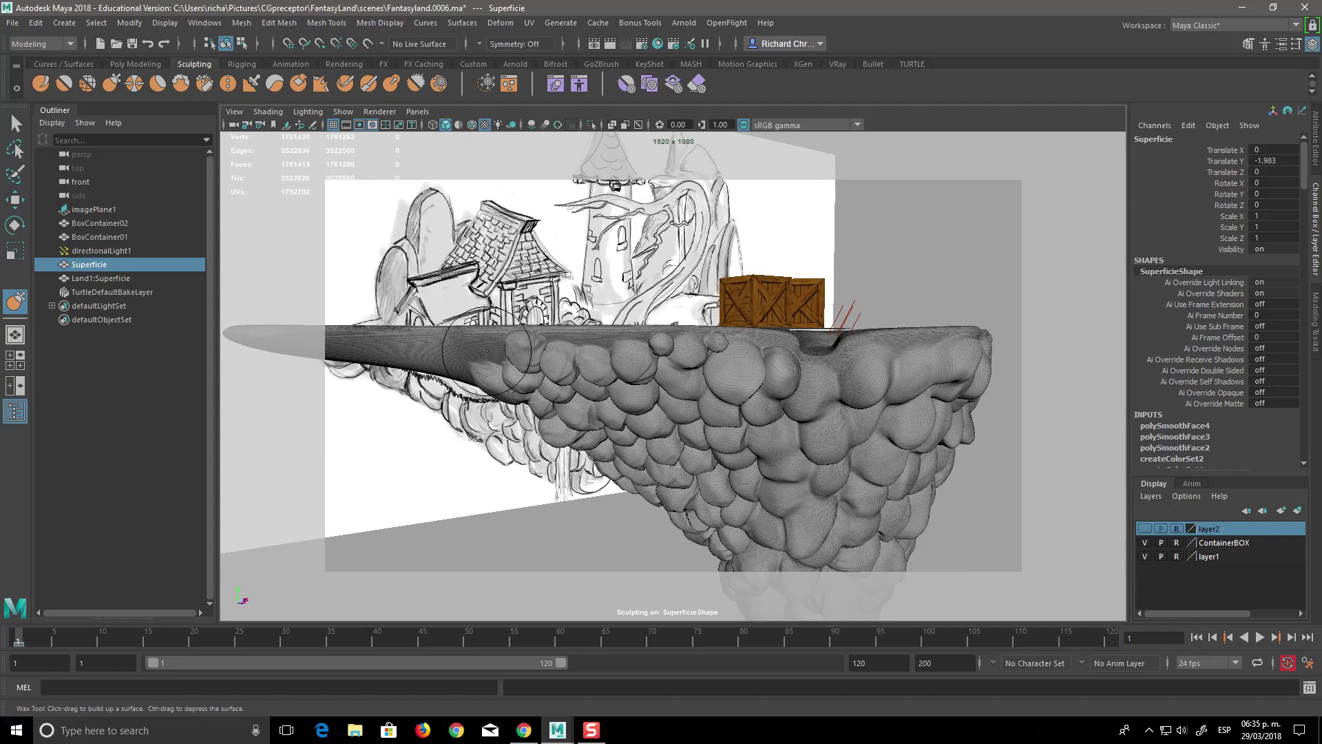
pyautogui.hotkey('ctrl', 'z')
pyautogui.moveTo(484, 353); pyautogui.dragTo(488, 361)
pyautogui.press('s')
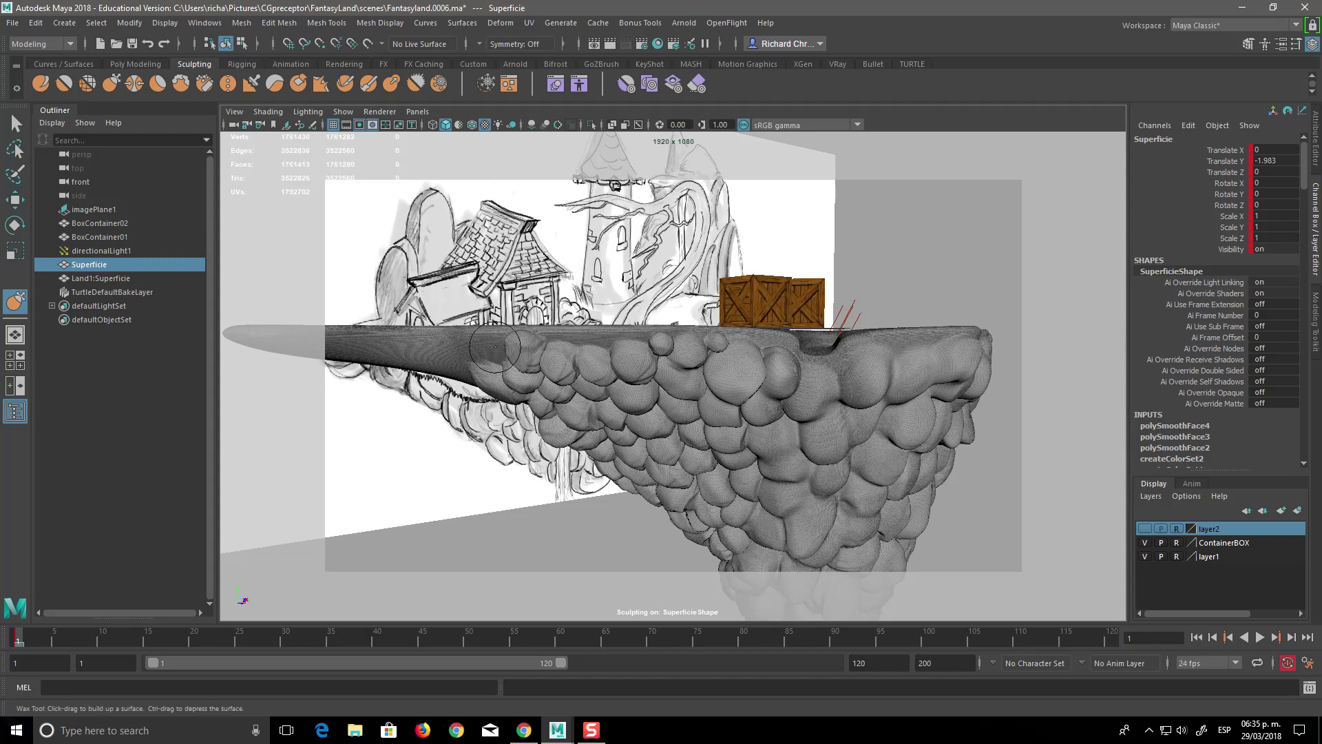
pyautogui.keyDown('alt'); pyautogui.moveTo(601, 471); pyautogui.dragTo(599, 344); pyautogui.keyUp('alt')
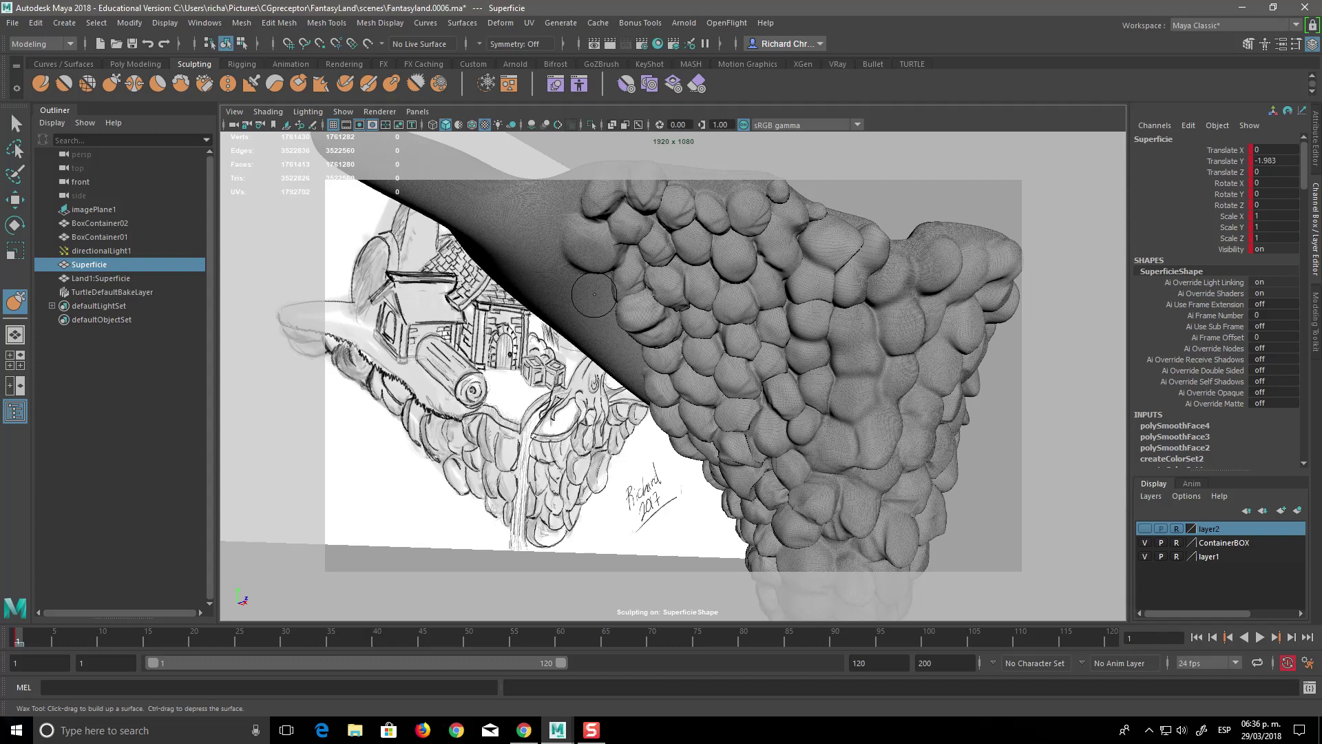
pyautogui.moveTo(698, 434)
pyautogui.keyDown('alt'); pyautogui.mouseDown()
pyautogui.moveTo(753, 432)
pyautogui.moveTo(851, 473)
pyautogui.mouseUp(); pyautogui.keyUp('alt')
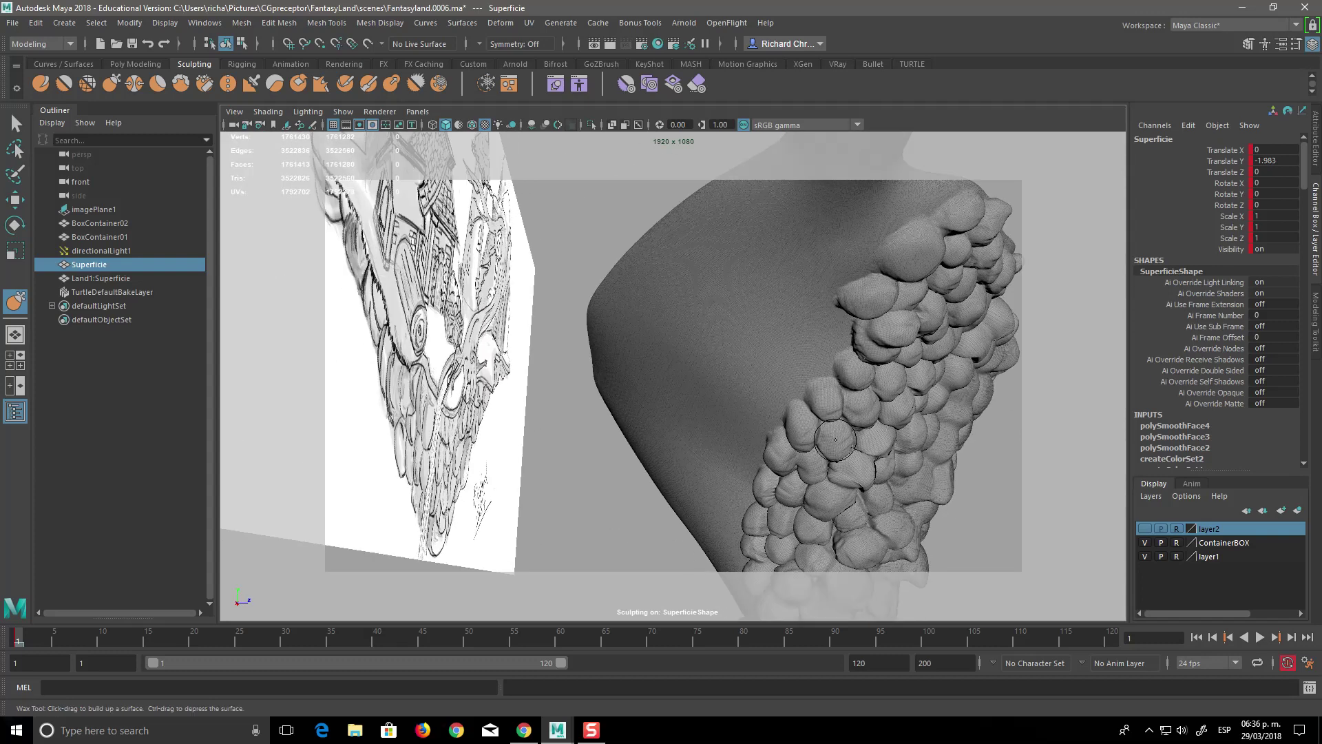
pyautogui.moveTo(881, 433)
pyautogui.keyDown('alt'); pyautogui.mouseDown()
pyautogui.moveTo(873, 401)
pyautogui.moveTo(758, 492)
pyautogui.moveTo(640, 488)
pyautogui.moveTo(601, 444)
pyautogui.mouseUp(); pyautogui.keyUp('alt')
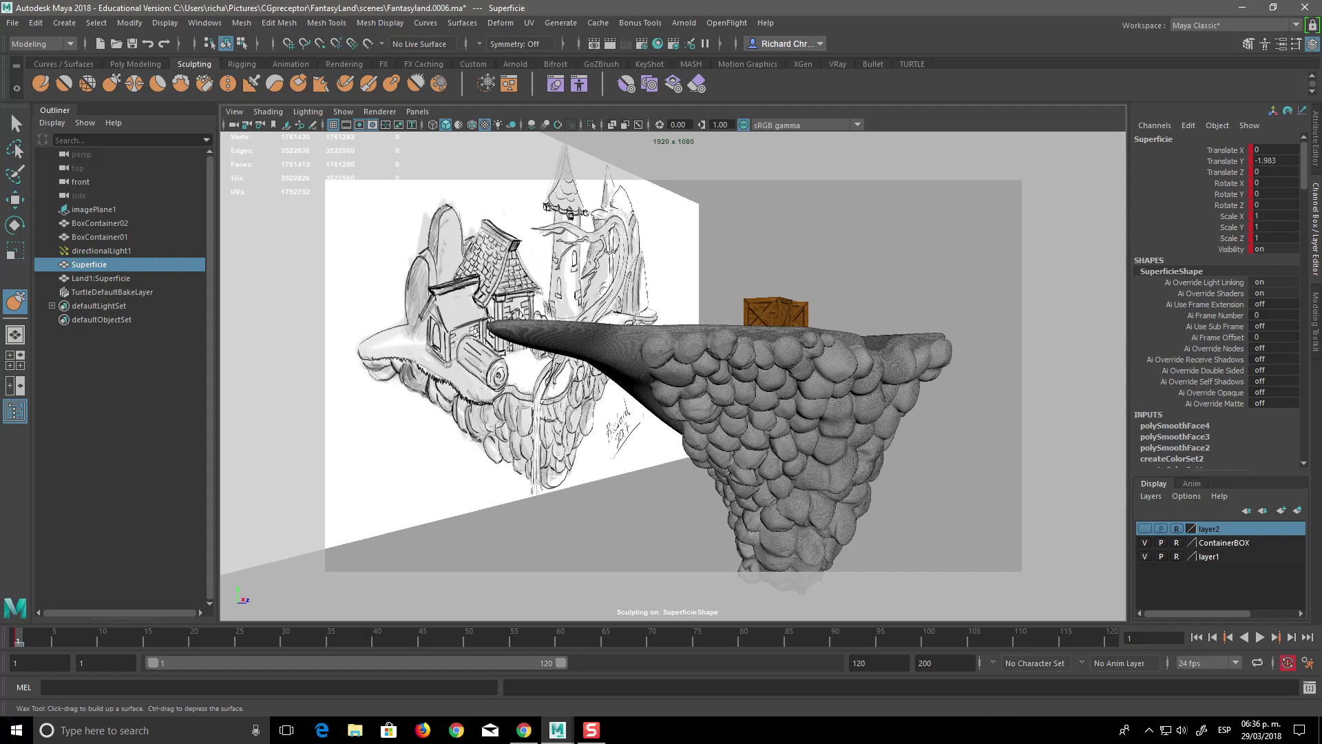
# Wax a bulge onto the front-left scales near the tapered tip, orbiting to inspect it.
pyautogui.keyDown('alt'); pyautogui.moveTo(746, 472); pyautogui.dragTo(675, 475); pyautogui.keyUp('alt')
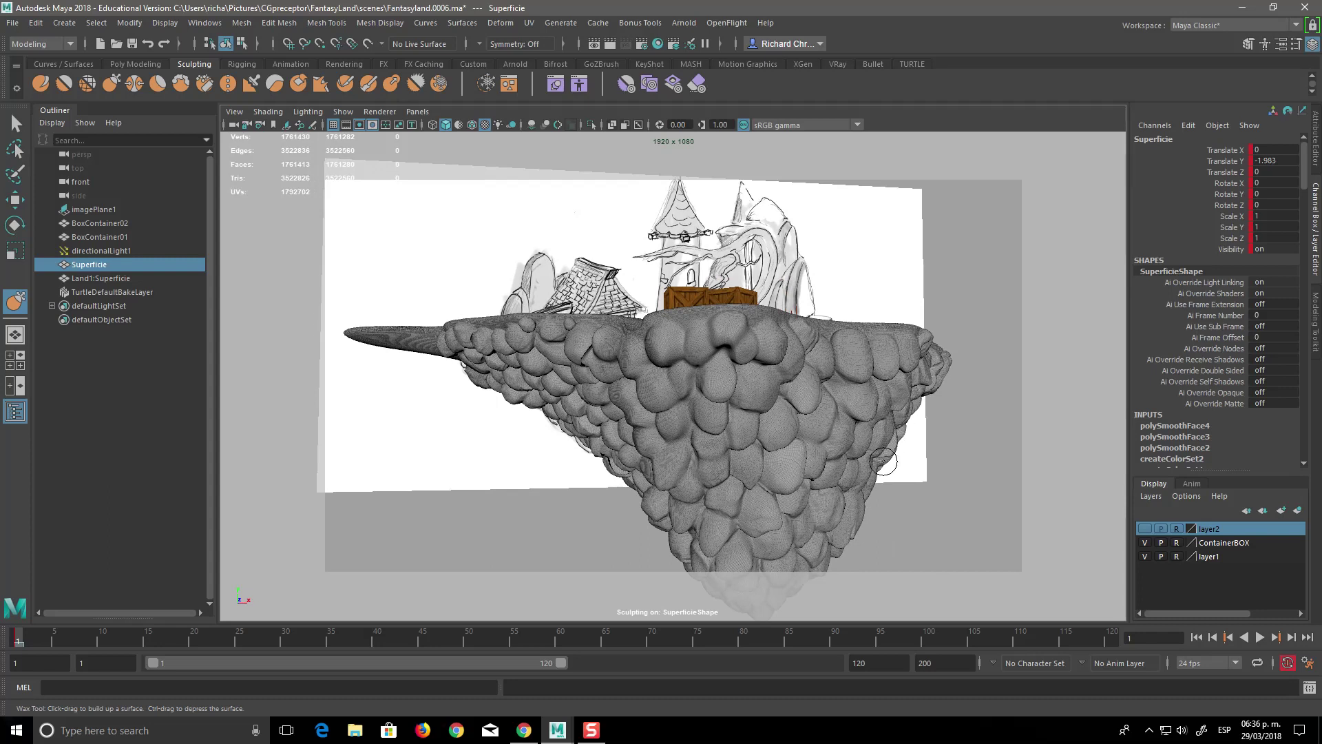
pyautogui.moveTo(870, 470)
pyautogui.keyDown('alt'); pyautogui.mouseDown()
pyautogui.moveTo(760, 357)
pyautogui.moveTo(734, 366)
pyautogui.mouseUp(); pyautogui.keyUp('alt')
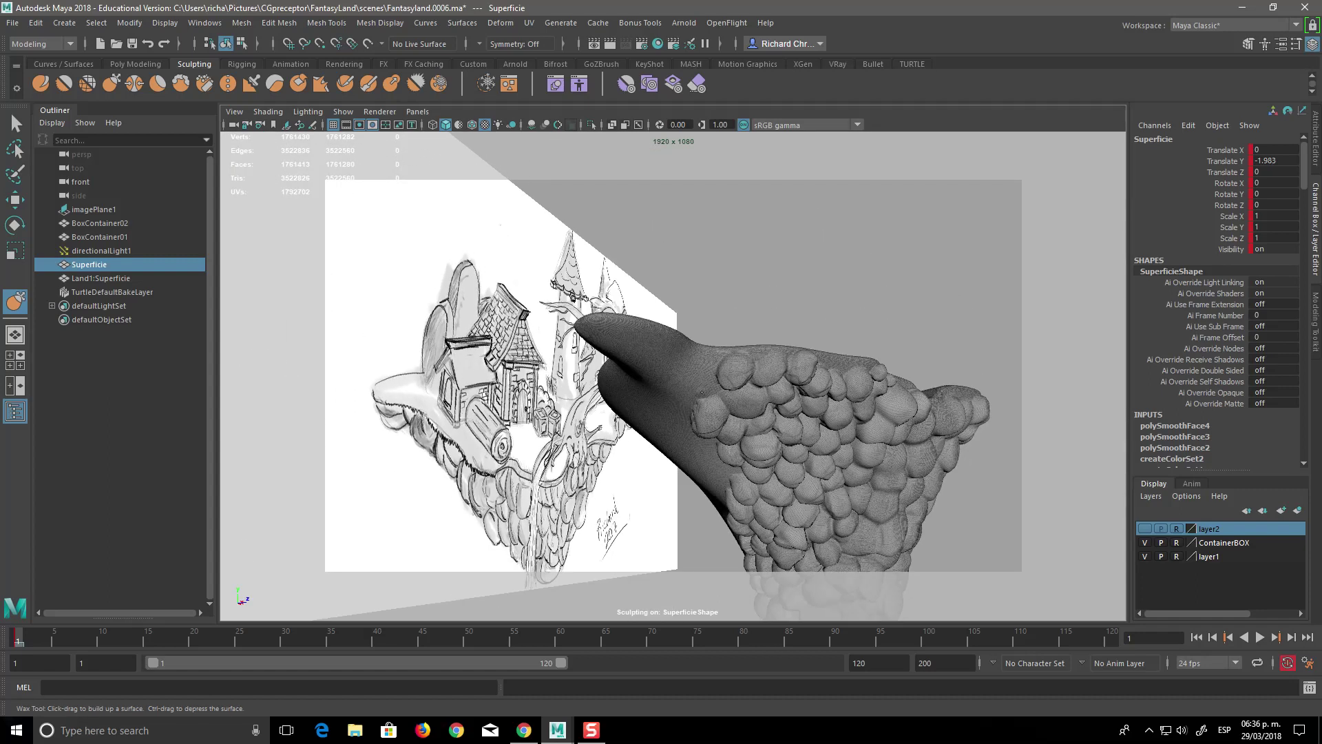
pyautogui.moveTo(754, 400)
pyautogui.keyDown('alt'); pyautogui.mouseDown()
pyautogui.moveTo(792, 482)
pyautogui.moveTo(844, 441)
pyautogui.moveTo(836, 528)
pyautogui.mouseUp(); pyautogui.keyUp('alt')
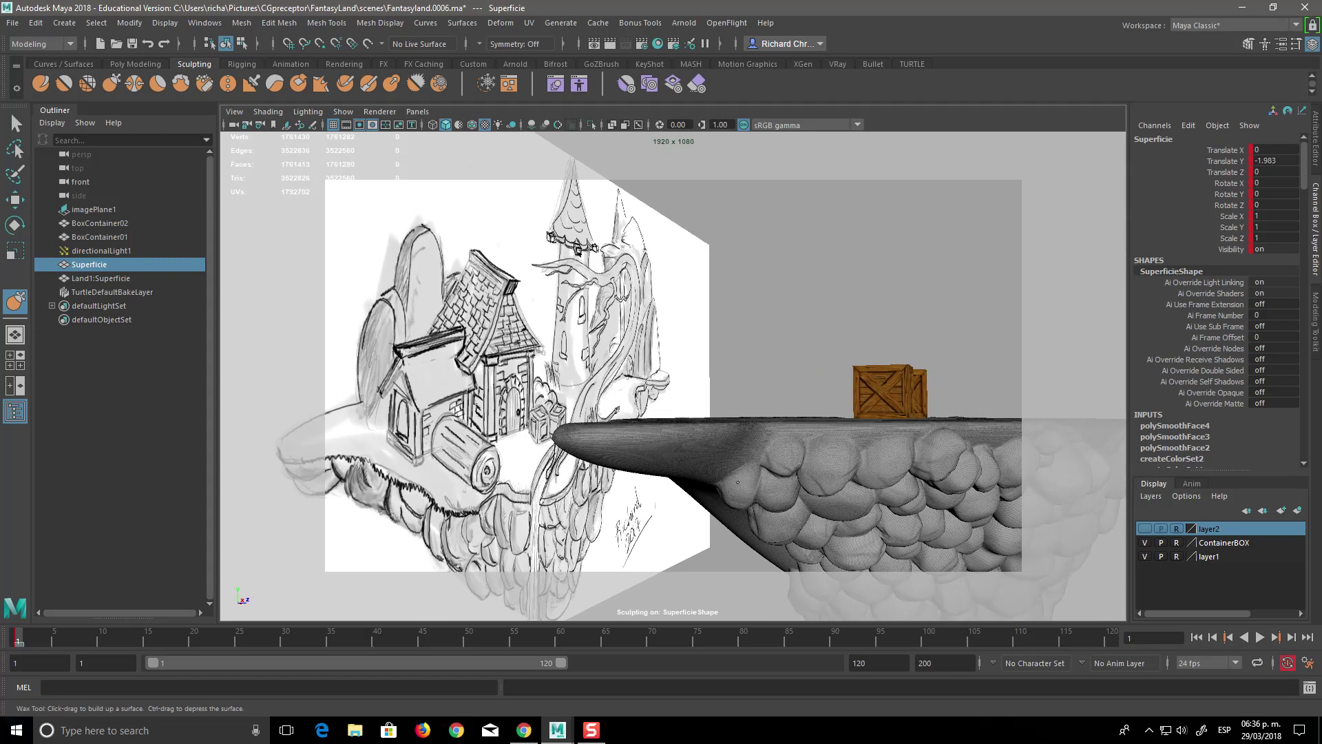
pyautogui.moveTo(747, 499)
pyautogui.mouseDown()
pyautogui.moveTo(747, 449)
pyautogui.moveTo(780, 497)
pyautogui.moveTo(710, 296)
pyautogui.mouseUp()
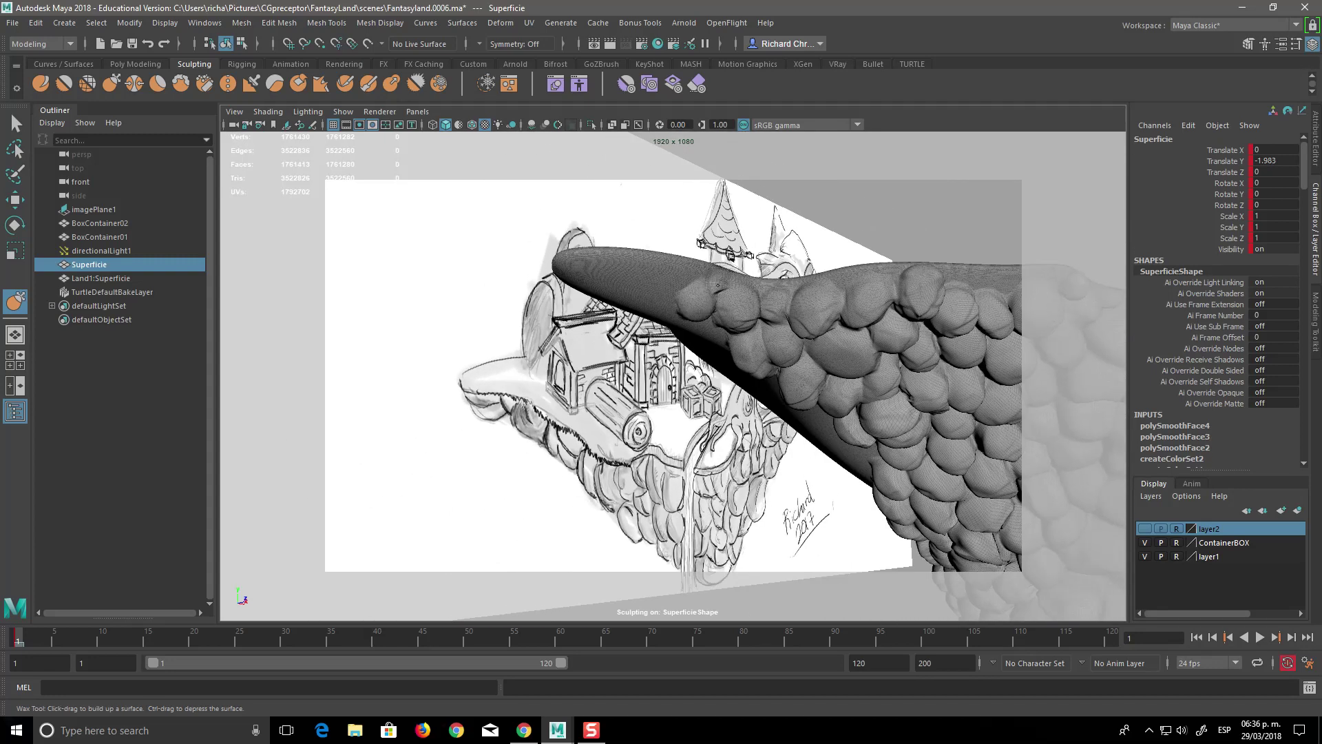
pyautogui.moveTo(747, 351)
pyautogui.keyDown('alt'); pyautogui.mouseDown()
pyautogui.moveTo(719, 349)
pyautogui.moveTo(723, 422)
pyautogui.mouseUp(); pyautogui.keyUp('alt')
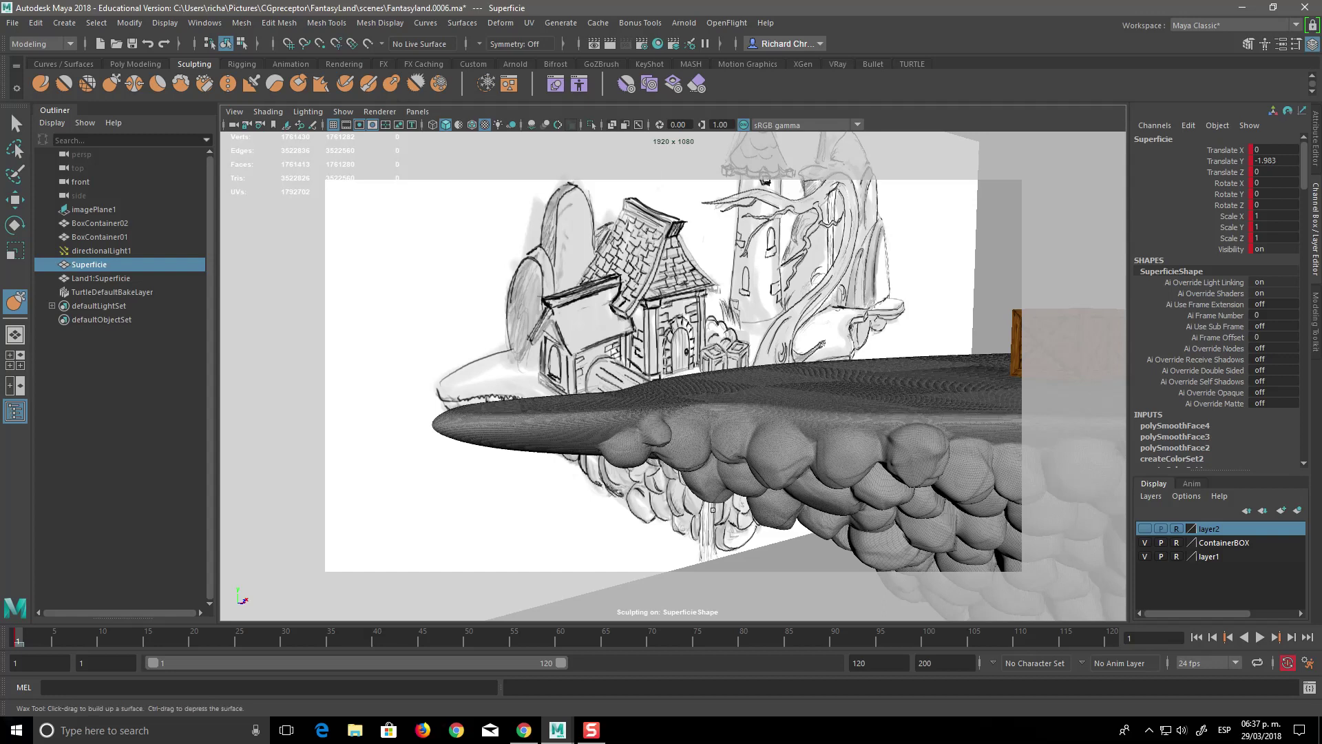
pyautogui.moveTo(711, 518)
pyautogui.keyDown('alt'); pyautogui.mouseDown()
pyautogui.moveTo(679, 409)
pyautogui.moveTo(722, 294)
pyautogui.mouseUp(); pyautogui.keyUp('alt')
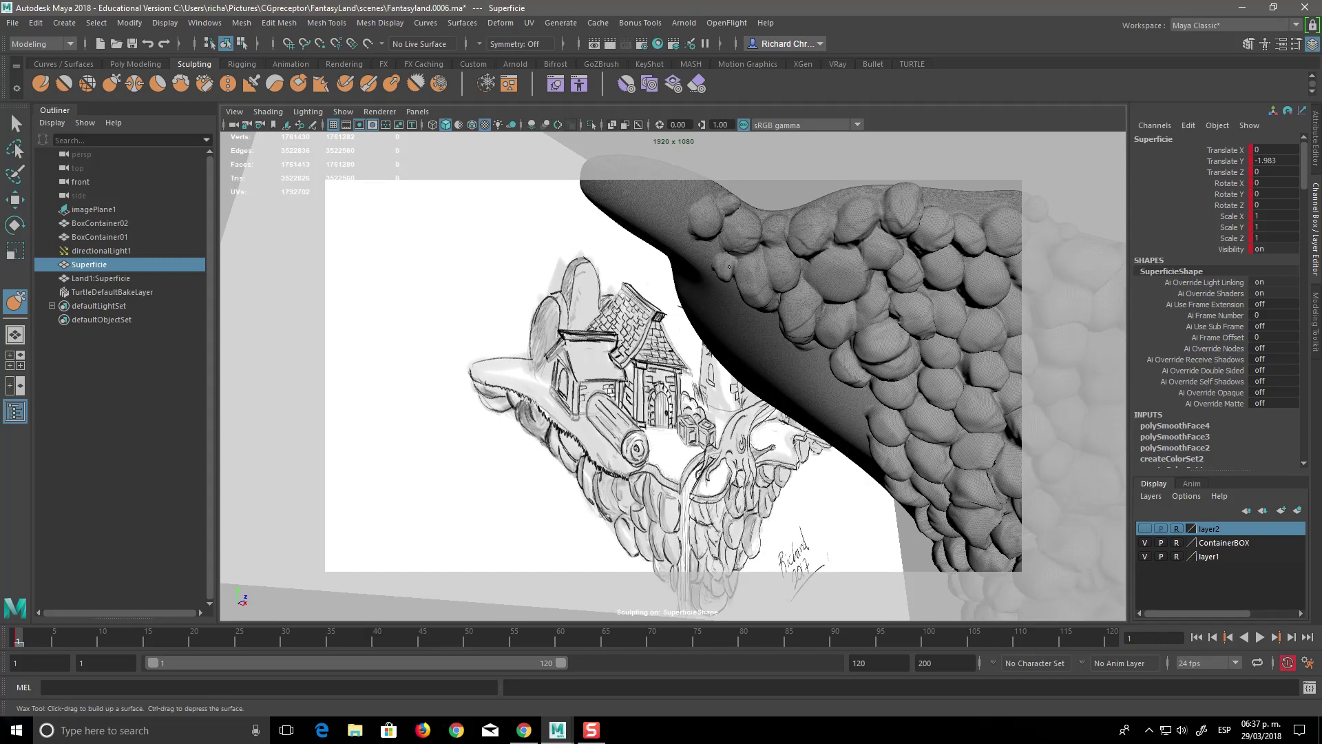
pyautogui.moveTo(736, 257)
pyautogui.keyDown('alt'); pyautogui.mouseDown()
pyautogui.moveTo(753, 489)
pyautogui.moveTo(705, 439)
pyautogui.mouseUp(); pyautogui.keyUp('alt')
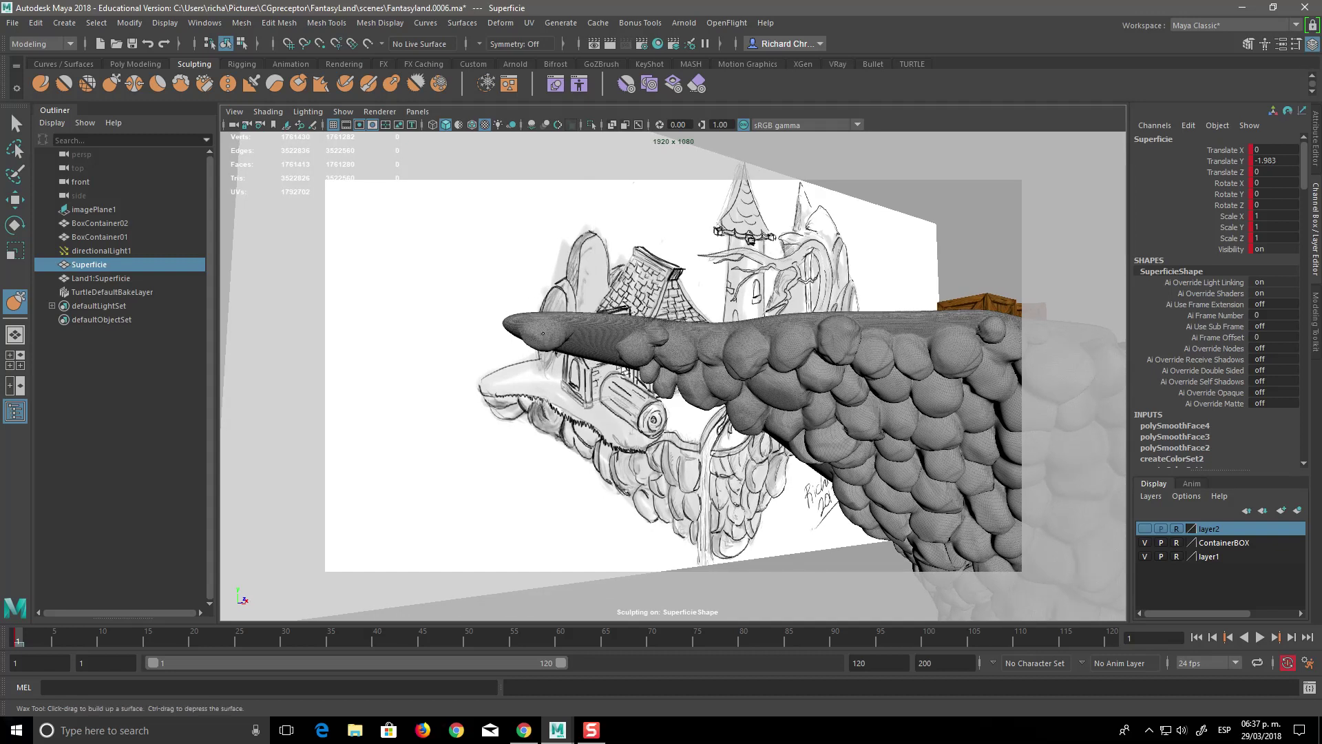
pyautogui.moveTo(544, 331)
pyautogui.keyDown('alt'); pyautogui.mouseDown()
pyautogui.moveTo(647, 312)
pyautogui.moveTo(629, 398)
pyautogui.mouseUp(); pyautogui.keyUp('alt')
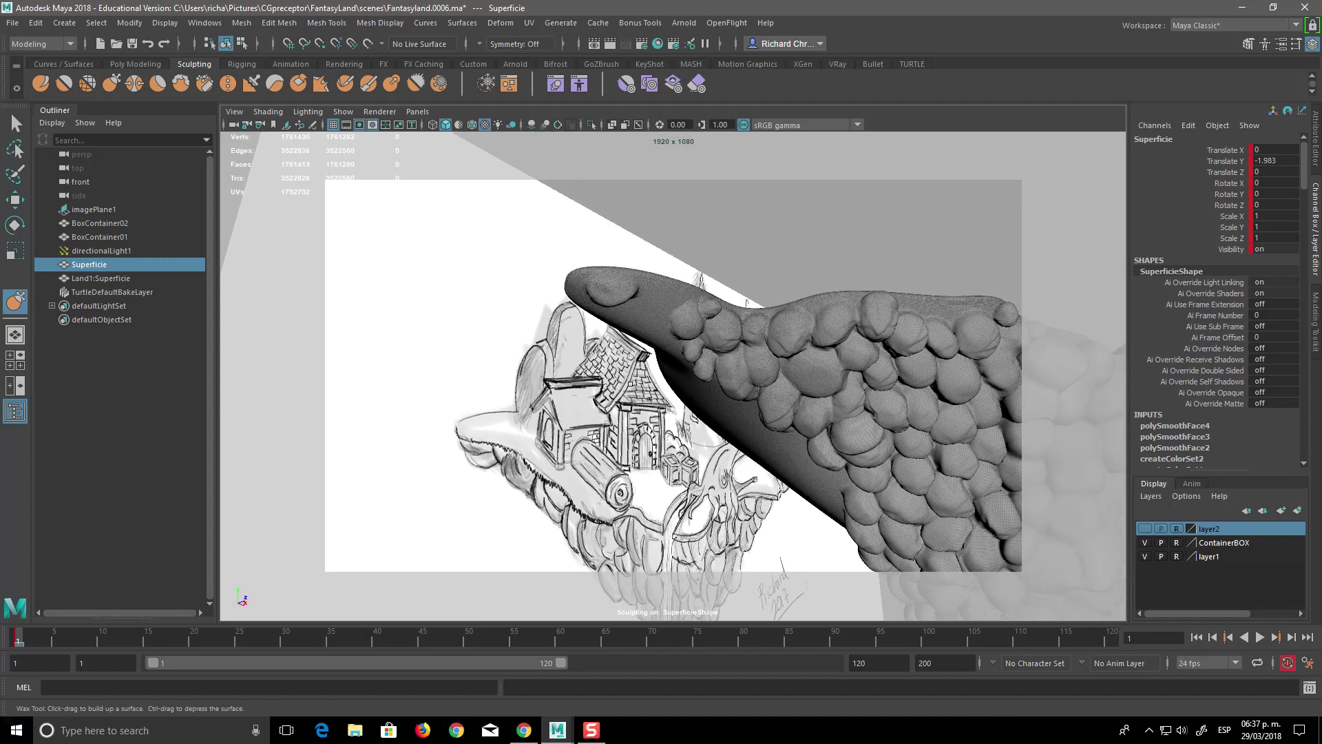
# Build small wax bumps on the rock's tapered tip and orbit to check the silhouette.
pyautogui.moveTo(624, 324); pyautogui.dragTo(594, 324)
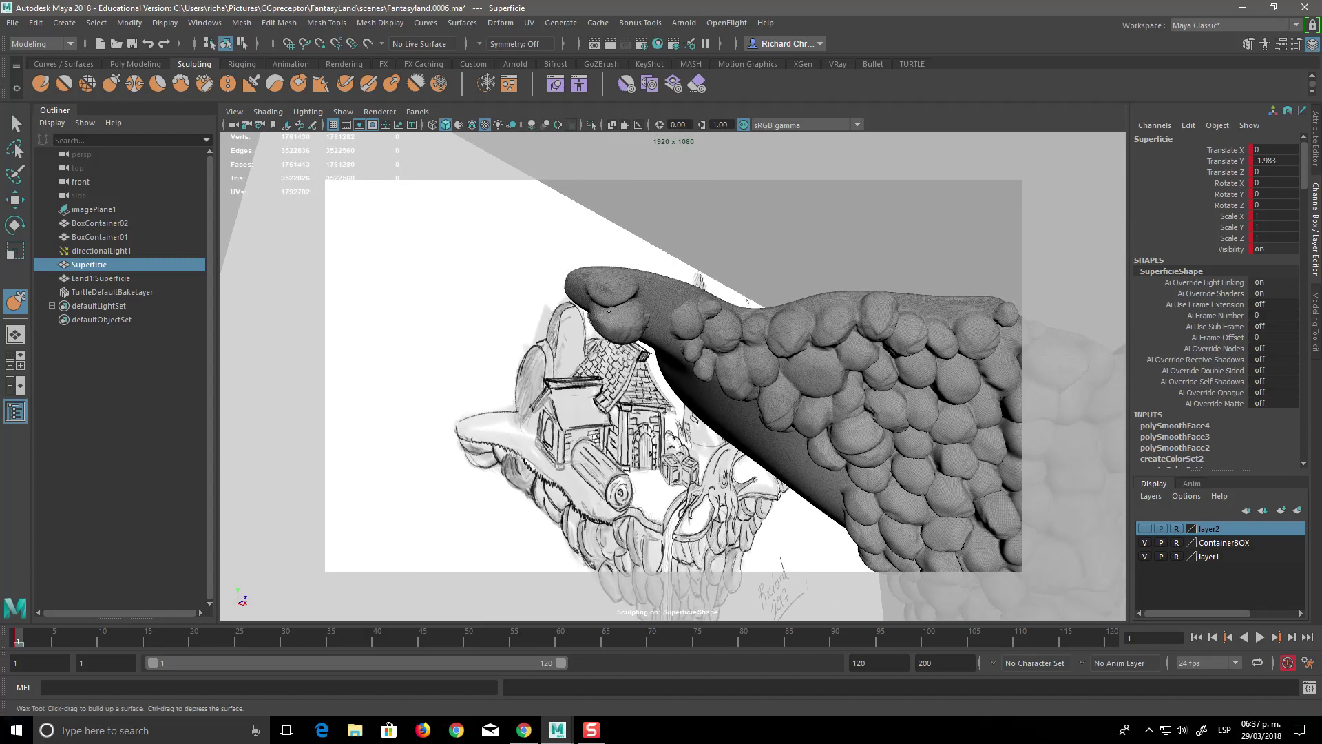
pyautogui.keyDown('alt'); pyautogui.moveTo(720, 396); pyautogui.dragTo(639, 507); pyautogui.keyUp('alt')
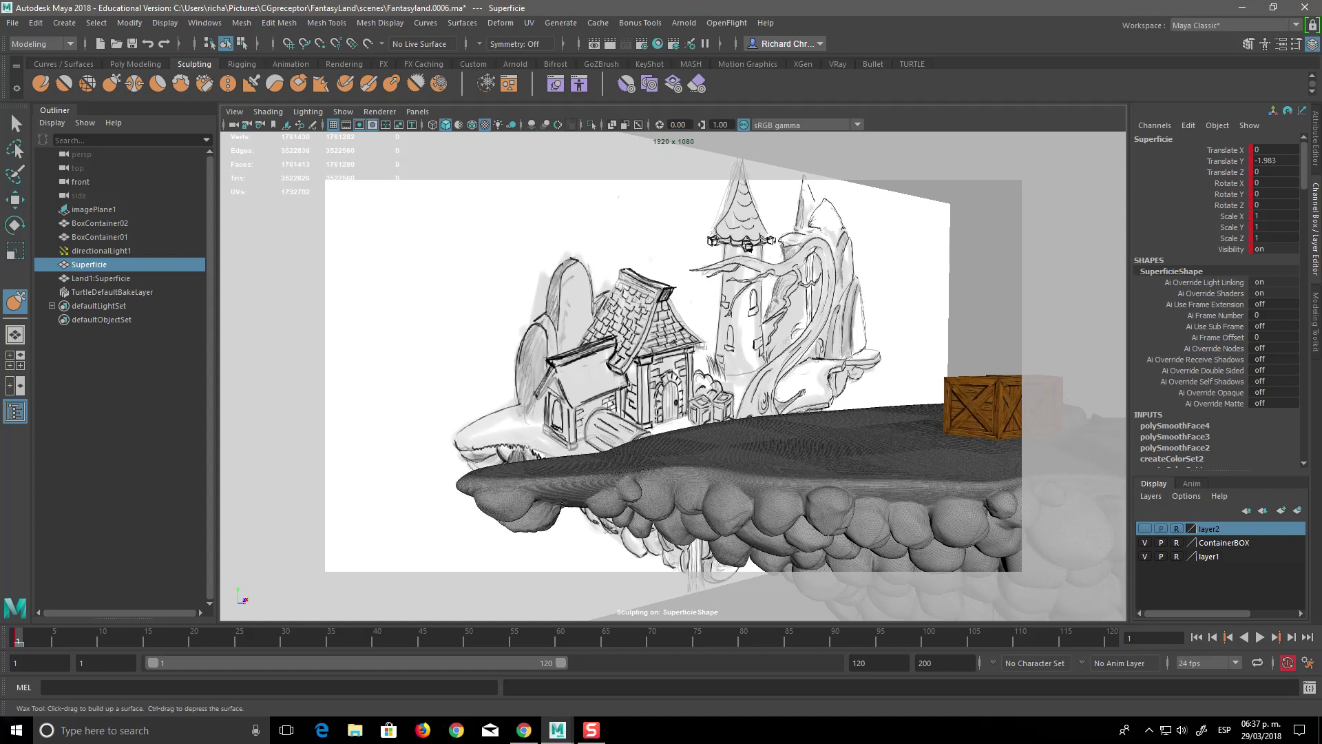
pyautogui.keyDown('alt'); pyautogui.moveTo(566, 494); pyautogui.dragTo(615, 436); pyautogui.keyUp('alt')
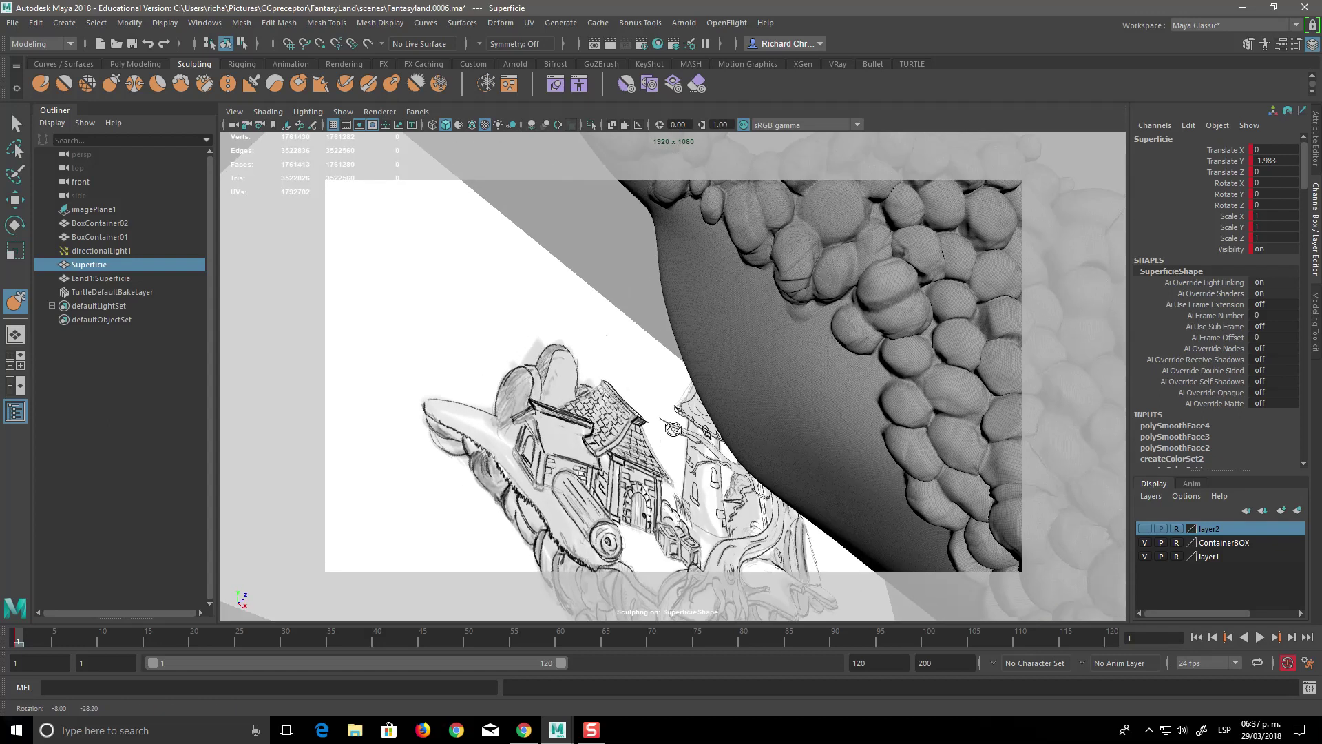
pyautogui.keyDown('alt'); pyautogui.moveTo(644, 369); pyautogui.dragTo(664, 341); pyautogui.keyUp('alt')
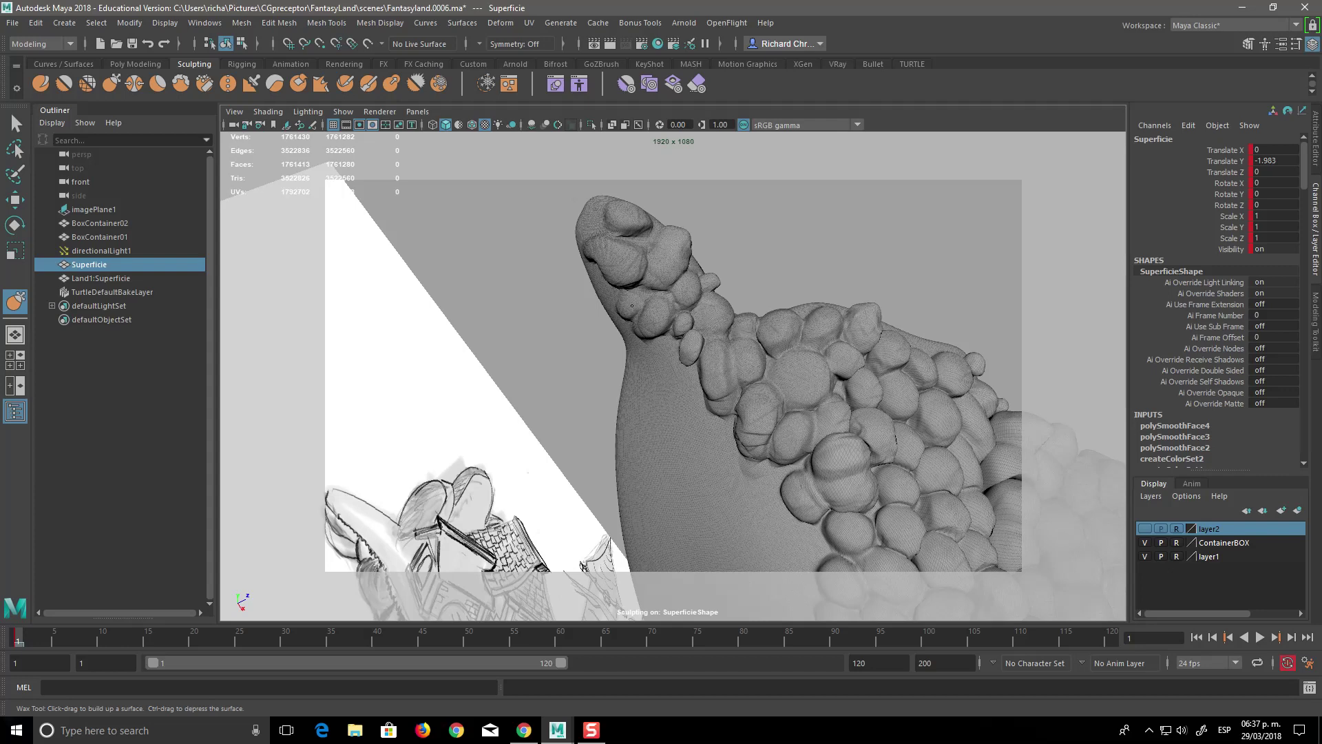
pyautogui.keyDown('alt'); pyautogui.moveTo(699, 397); pyautogui.dragTo(802, 420); pyautogui.keyUp('alt')
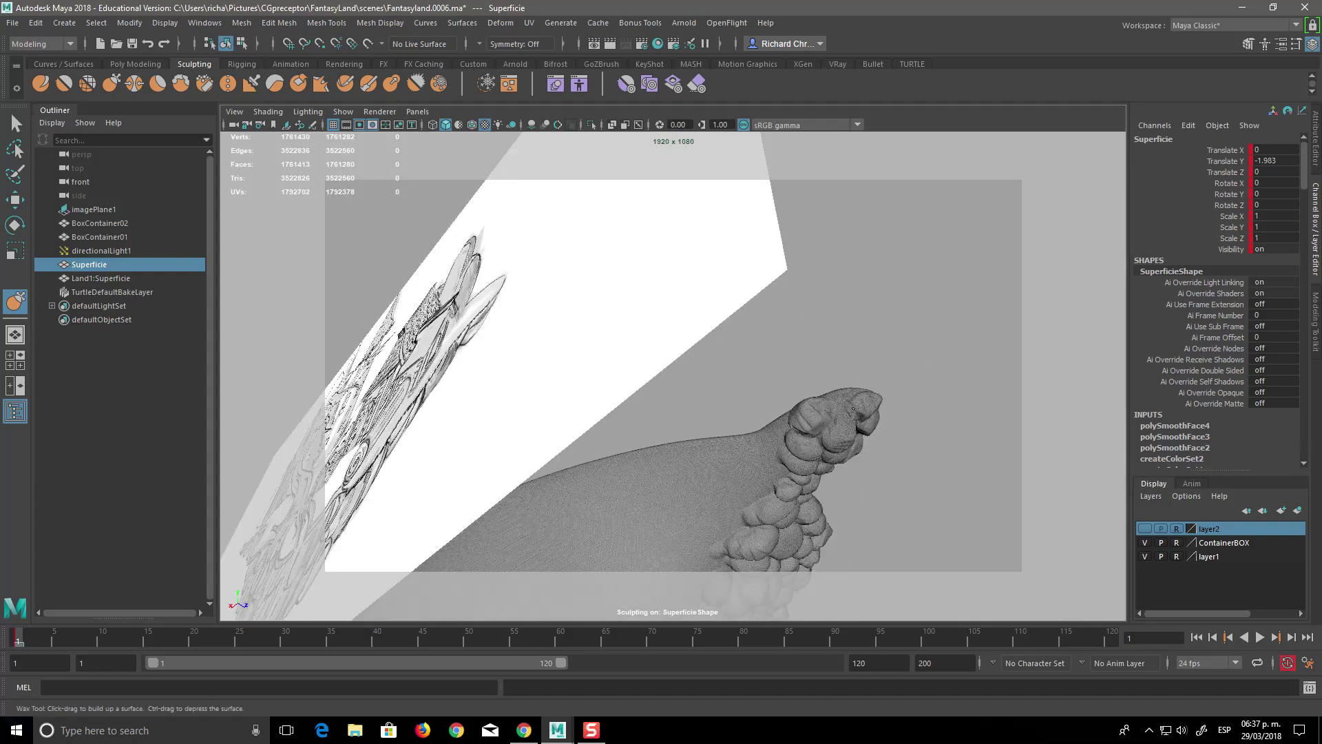
pyautogui.keyDown('alt'); pyautogui.moveTo(853, 409); pyautogui.dragTo(721, 434); pyautogui.keyUp('alt')
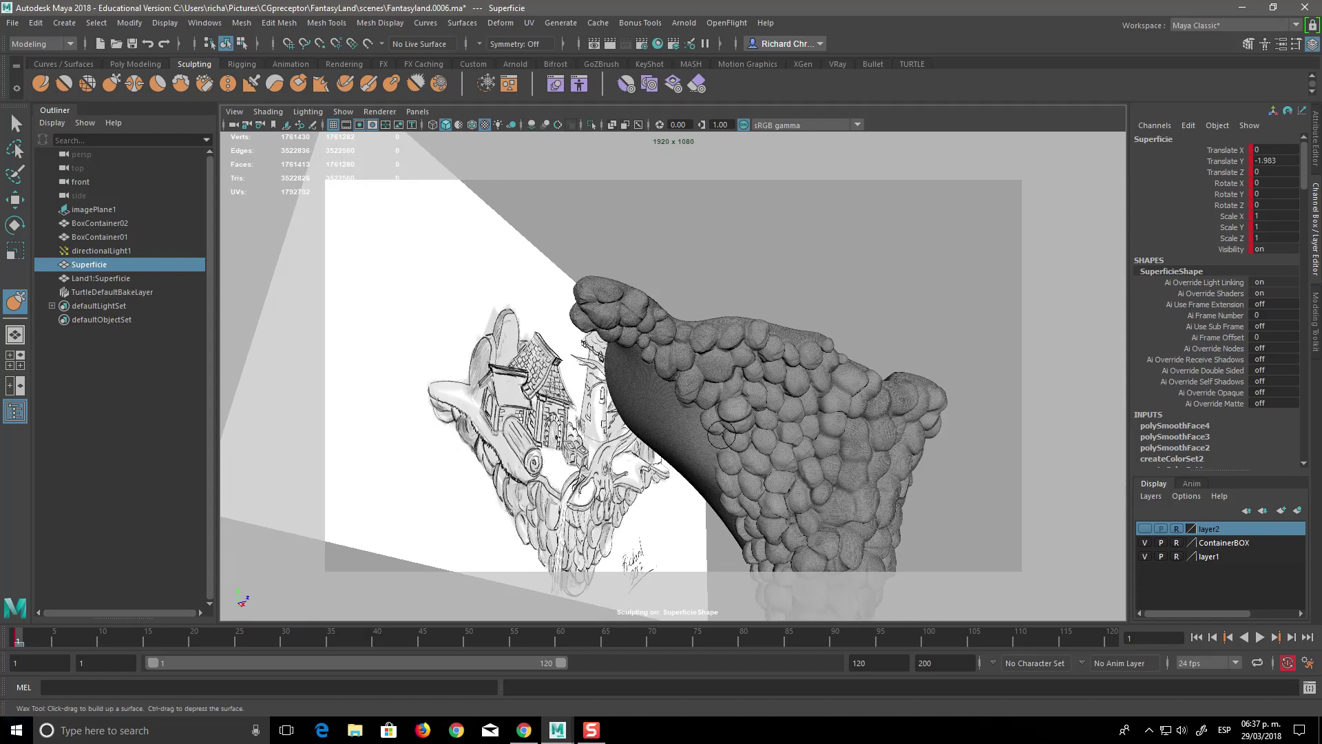
pyautogui.moveTo(804, 536)
pyautogui.keyDown('alt'); pyautogui.mouseDown()
pyautogui.moveTo(798, 550)
pyautogui.moveTo(894, 542)
pyautogui.moveTo(895, 486)
pyautogui.moveTo(853, 513)
pyautogui.mouseUp(); pyautogui.keyUp('alt')
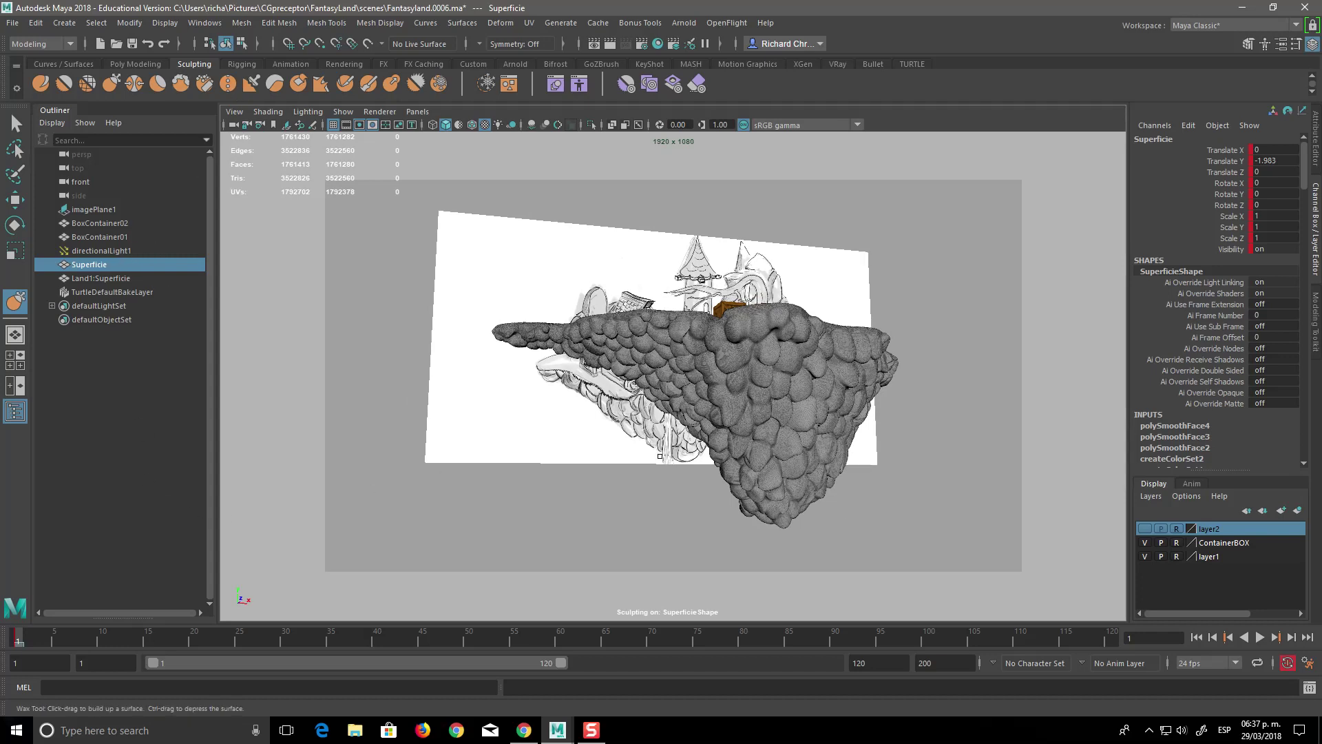
pyautogui.moveTo(661, 457)
pyautogui.keyDown('alt'); pyautogui.mouseDown()
pyautogui.moveTo(902, 502)
pyautogui.moveTo(805, 521)
pyautogui.moveTo(909, 502)
pyautogui.moveTo(865, 523)
pyautogui.moveTo(891, 494)
pyautogui.moveTo(873, 509)
pyautogui.mouseUp(); pyautogui.keyUp('alt')
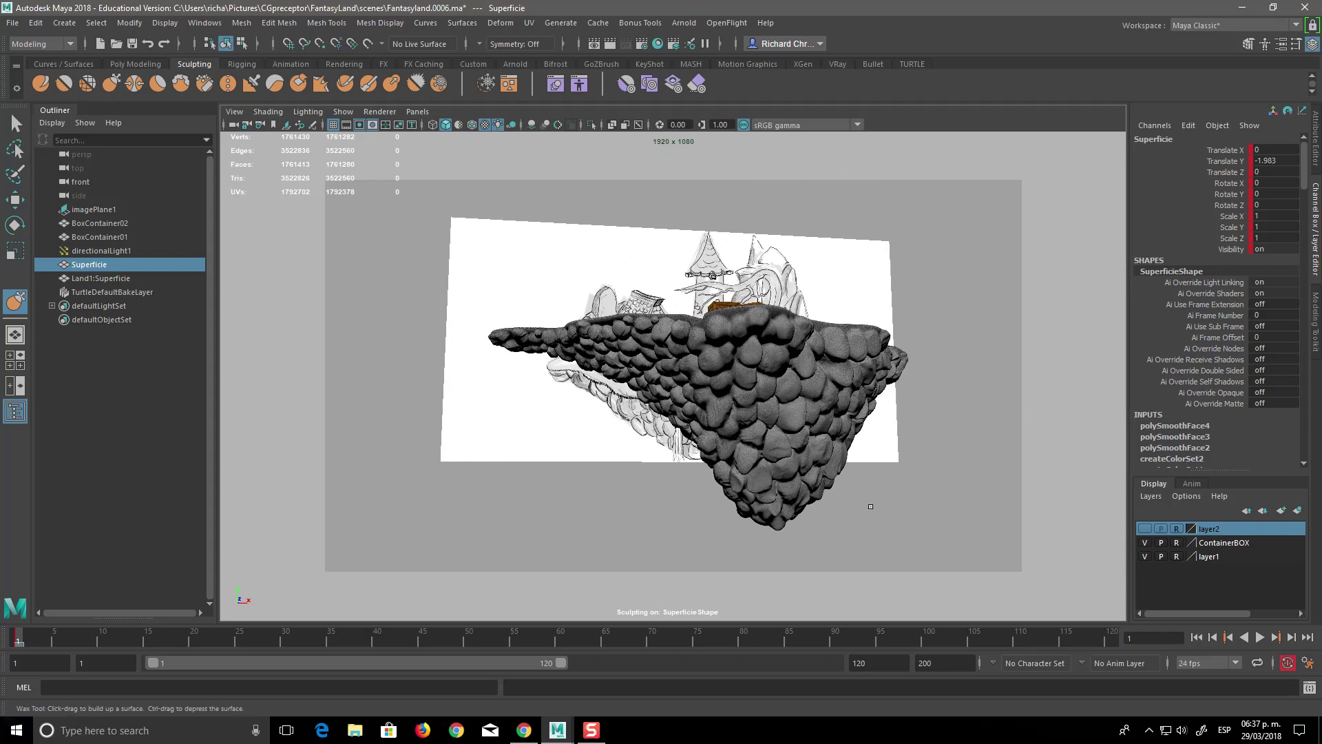
# Switch the viewport to Use All Lights, exit sculpting with the Move tool, and deselect the rock.
pyautogui.press('6')
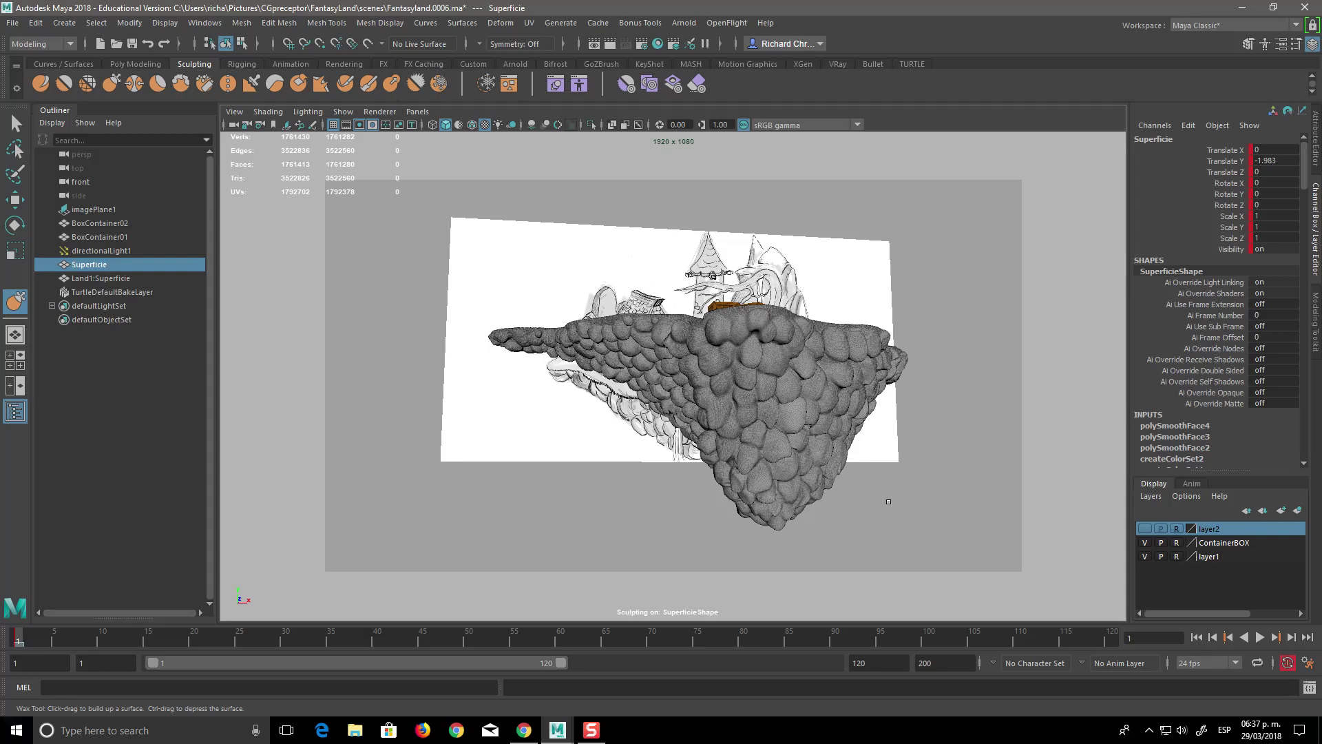
pyautogui.press('7')
pyautogui.keyDown('alt'); pyautogui.moveTo(912, 546); pyautogui.dragTo(793, 472); pyautogui.keyUp('alt')
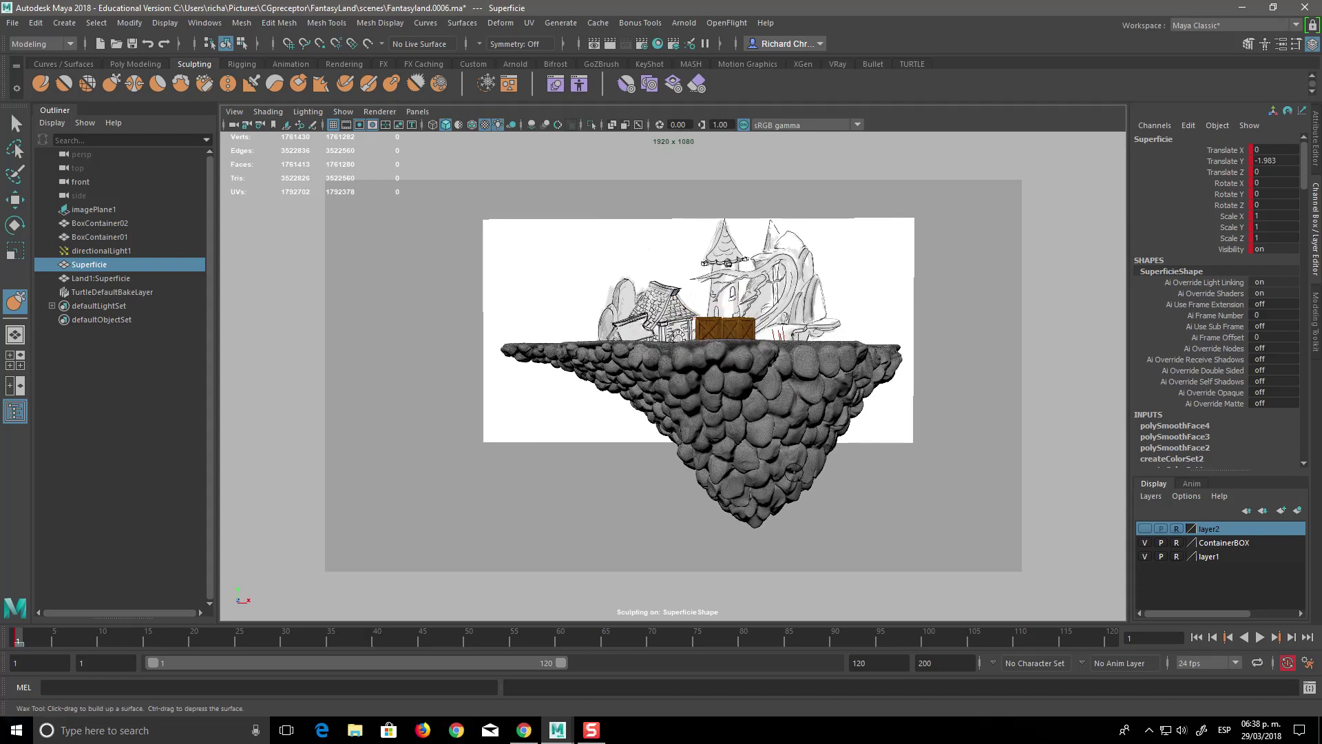
pyautogui.press('w')
pyautogui.click(854, 477)
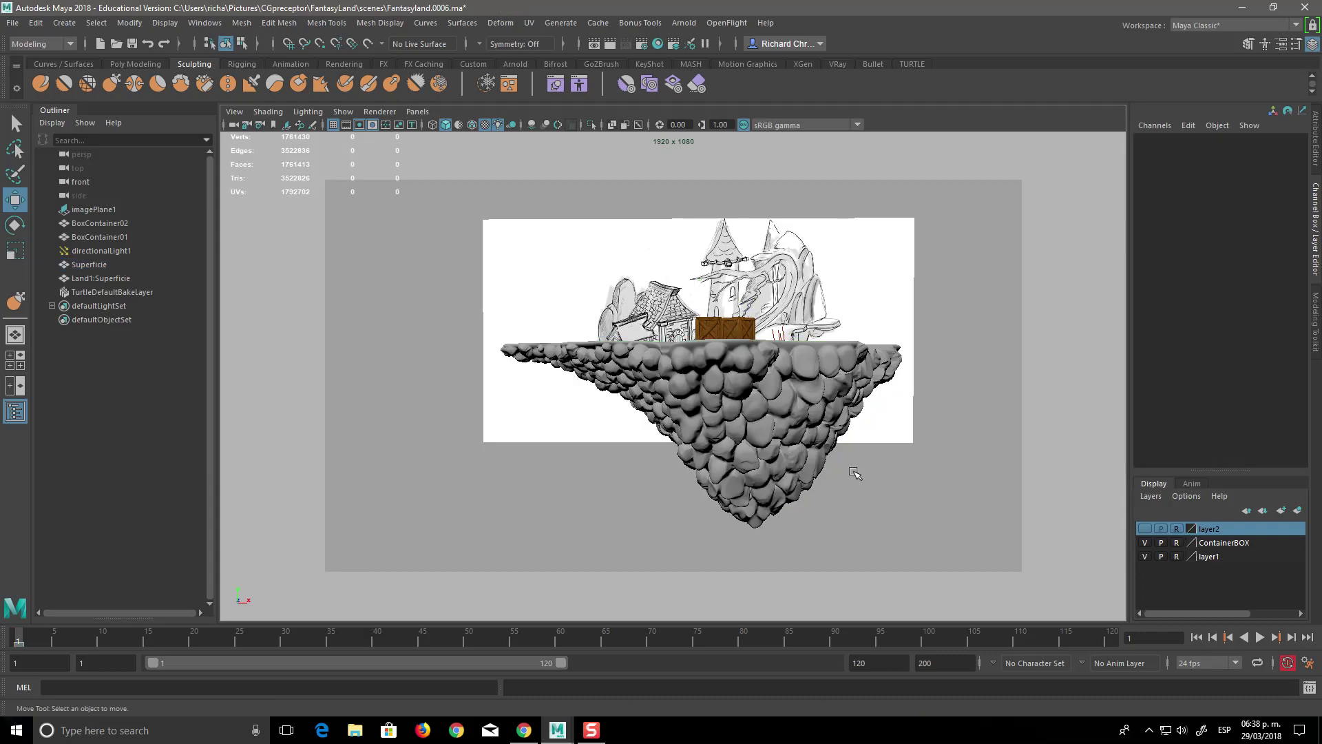
pyautogui.moveTo(836, 536)
pyautogui.keyDown('alt'); pyautogui.mouseDown()
pyautogui.moveTo(941, 501)
pyautogui.moveTo(1000, 508)
pyautogui.moveTo(874, 532)
pyautogui.moveTo(826, 525)
pyautogui.moveTo(899, 512)
pyautogui.moveTo(885, 547)
pyautogui.moveTo(891, 523)
pyautogui.moveTo(874, 508)
pyautogui.mouseUp(); pyautogui.keyUp('alt')
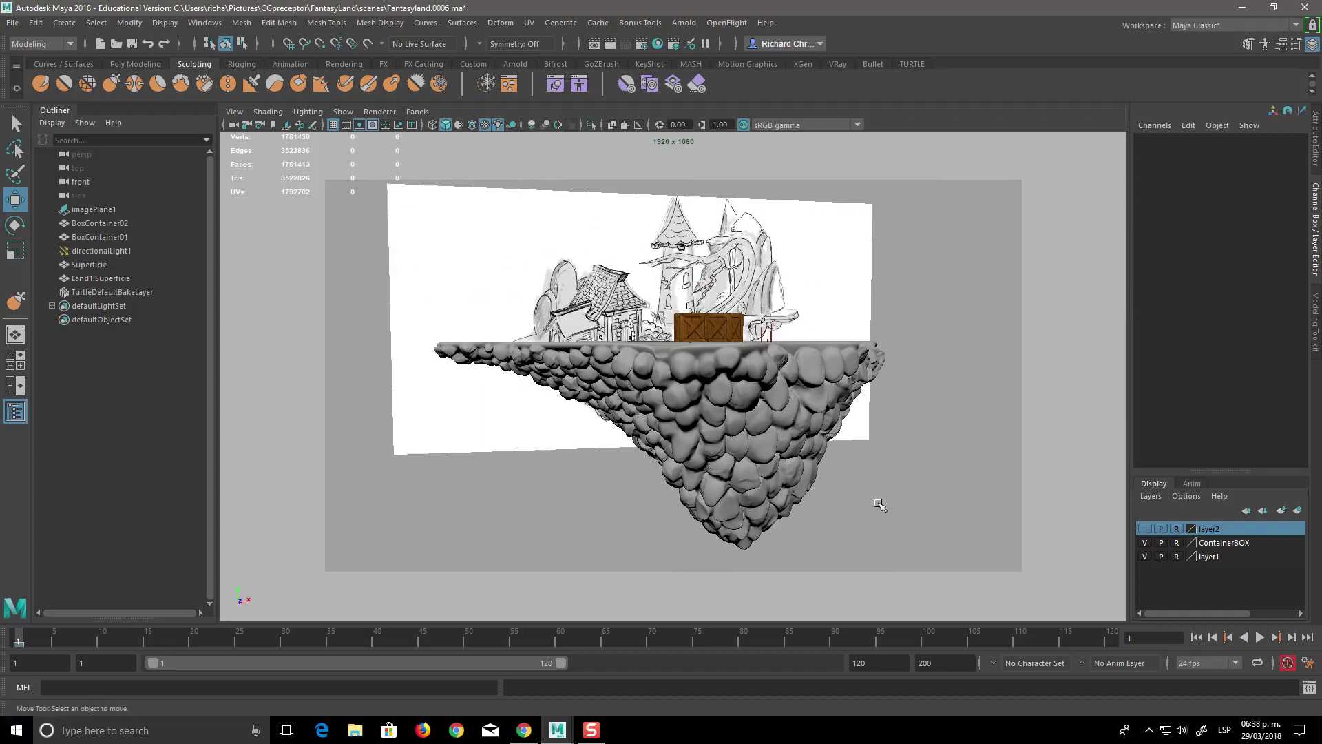